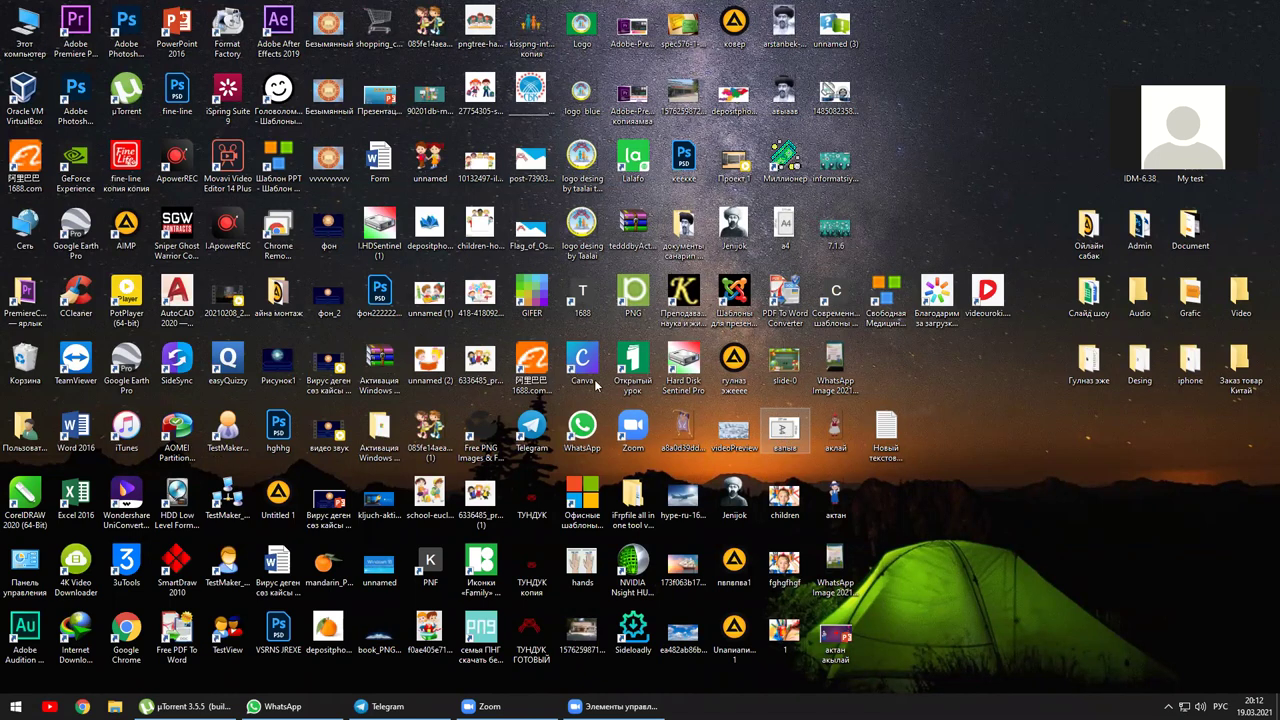
Launch Premiere Pro from its desktop shortcut and dismiss the NVIDIA driver compatibility warning.
{"action": "right_click", "coordinate": [77, 27]}
{"action": "left_click", "coordinate": [112, 34]}
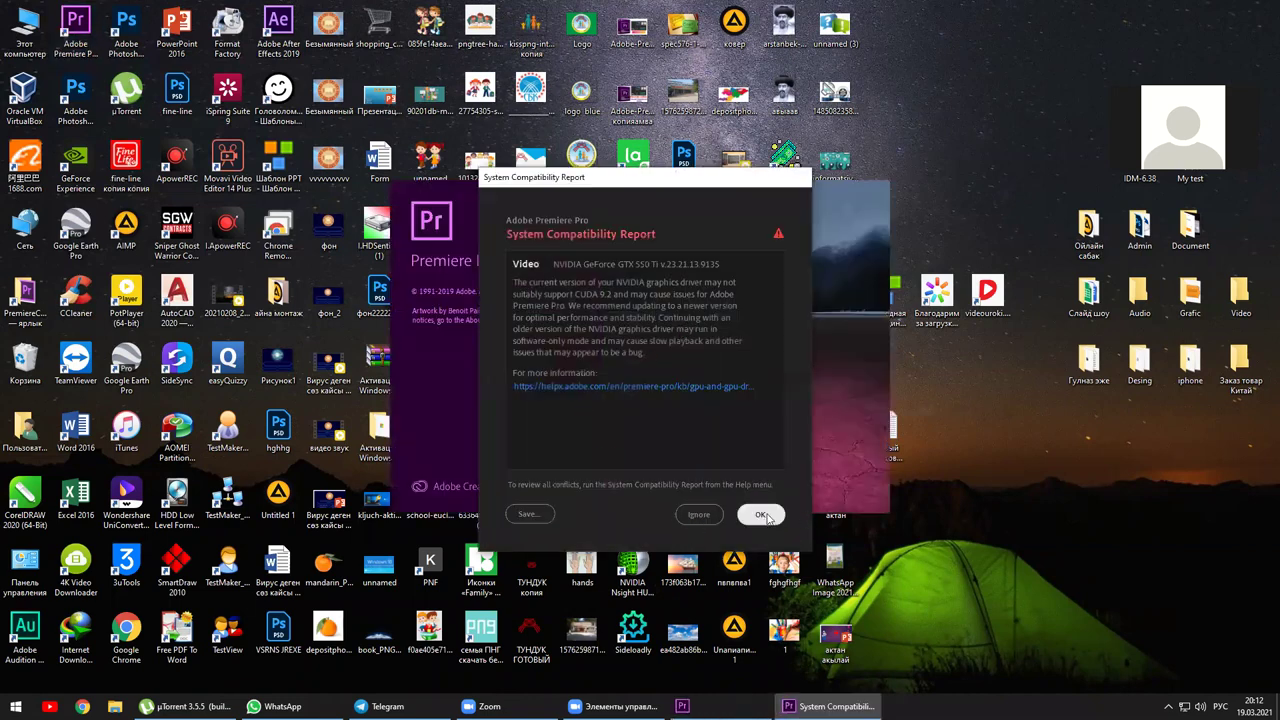
{"action": "left_click", "coordinate": [762, 515]}
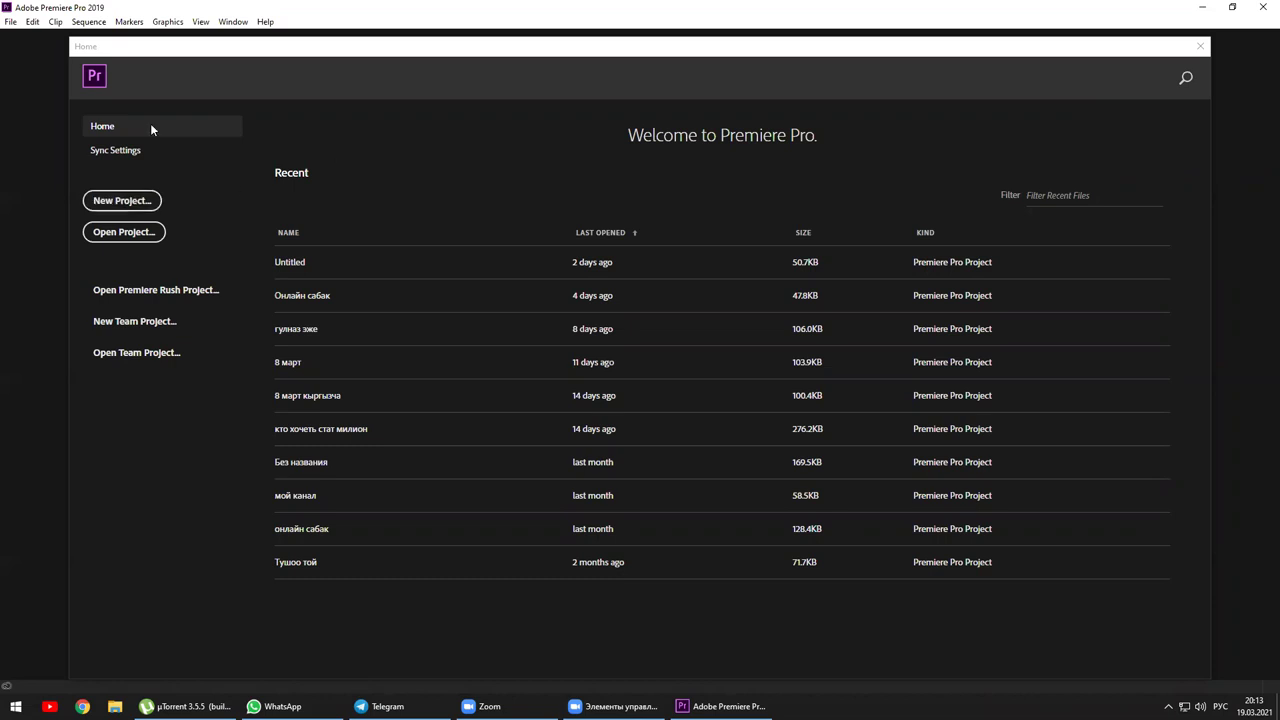
Start a new project and name it Кыргызстан.
{"action": "left_click", "coordinate": [135, 207]}
{"action": "left_click", "coordinate": [122, 201]}
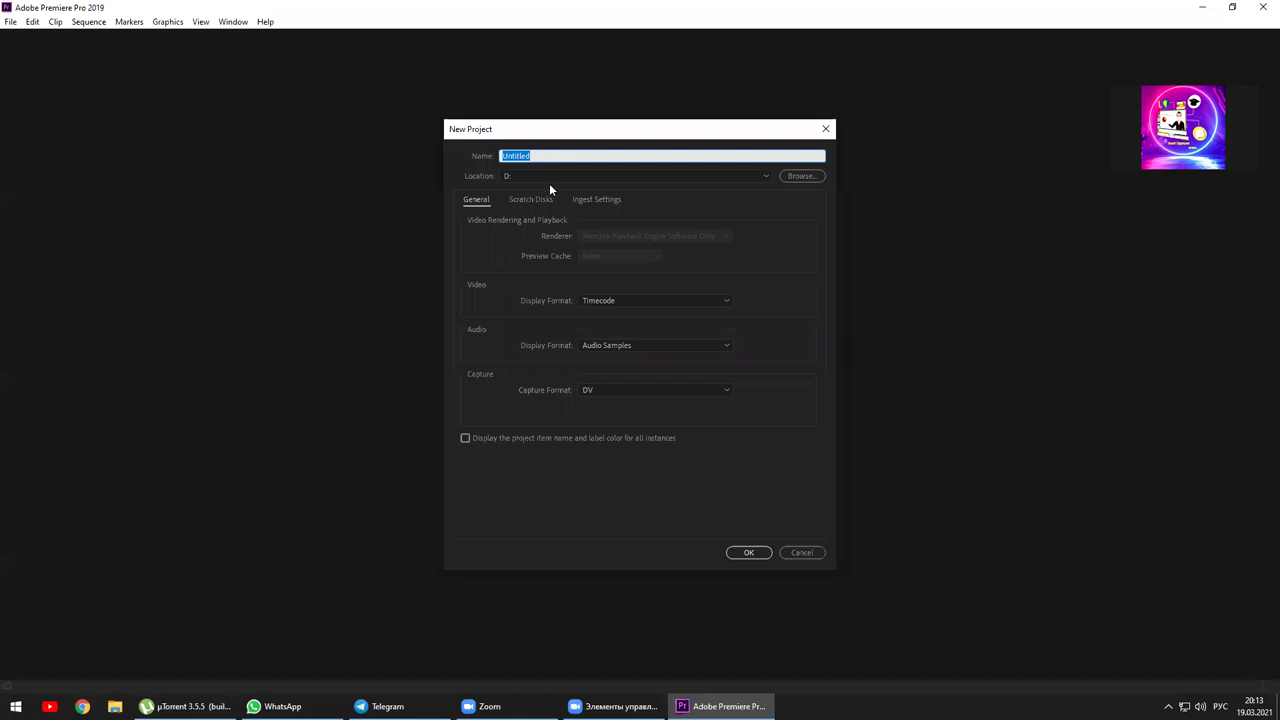
{"action": "left_click", "coordinate": [544, 155]}
{"action": "key", "text": "ctrl+a"}
{"action": "type", "text": "Кыргызстан"}
Set the project location to the DATA (D:) drive and create the project.
{"action": "left_click", "coordinate": [513, 176]}
{"action": "left_click", "coordinate": [503, 190]}
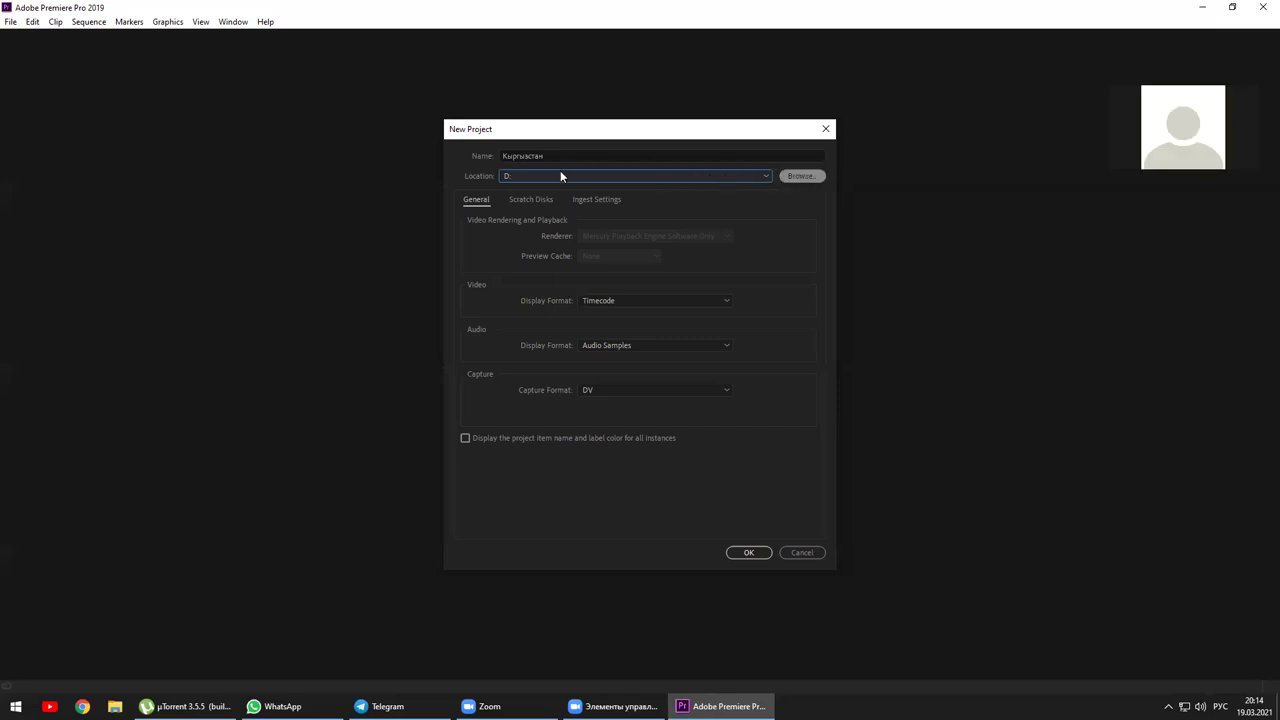
{"action": "left_click", "coordinate": [799, 176]}
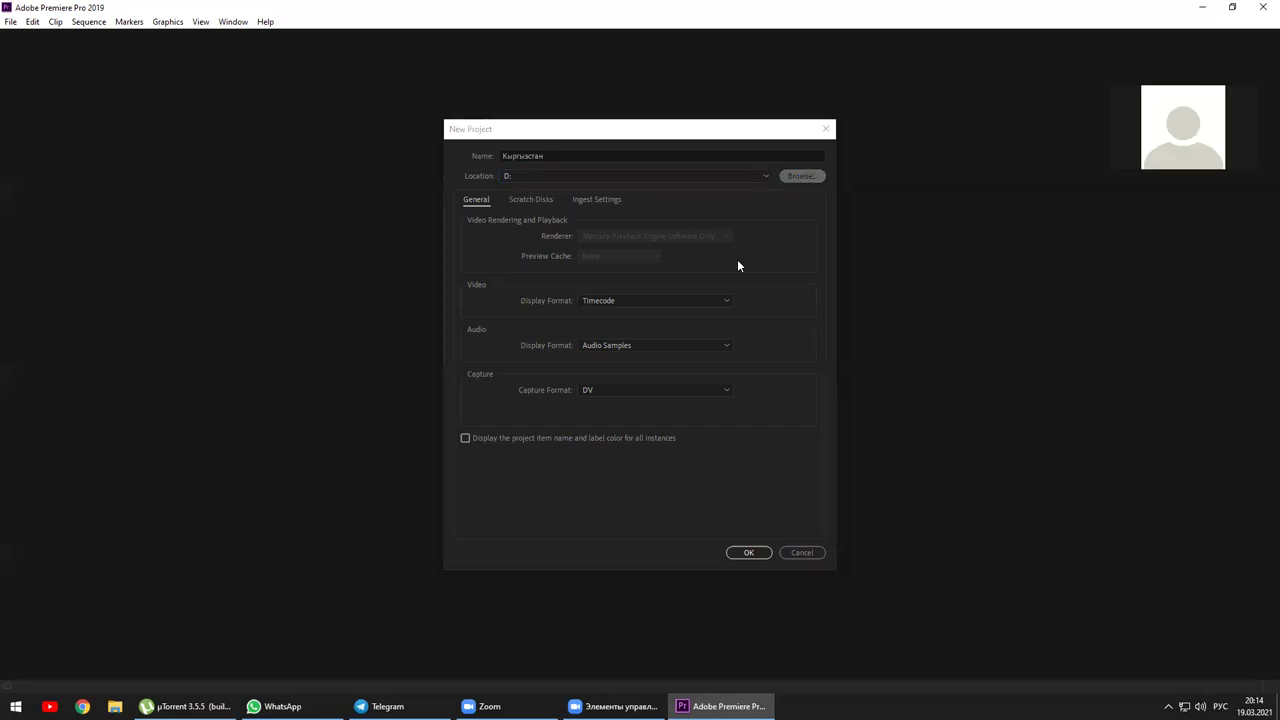
{"action": "left_click", "coordinate": [392, 487]}
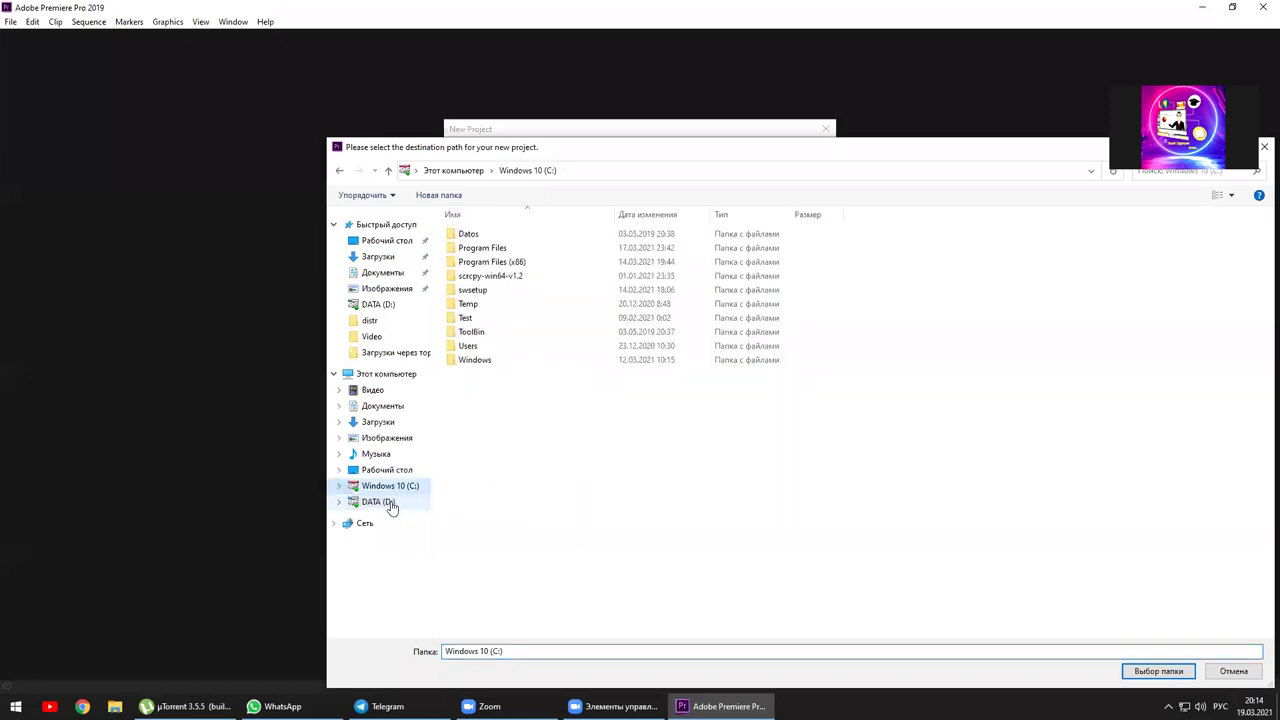
{"action": "left_click", "coordinate": [390, 505]}
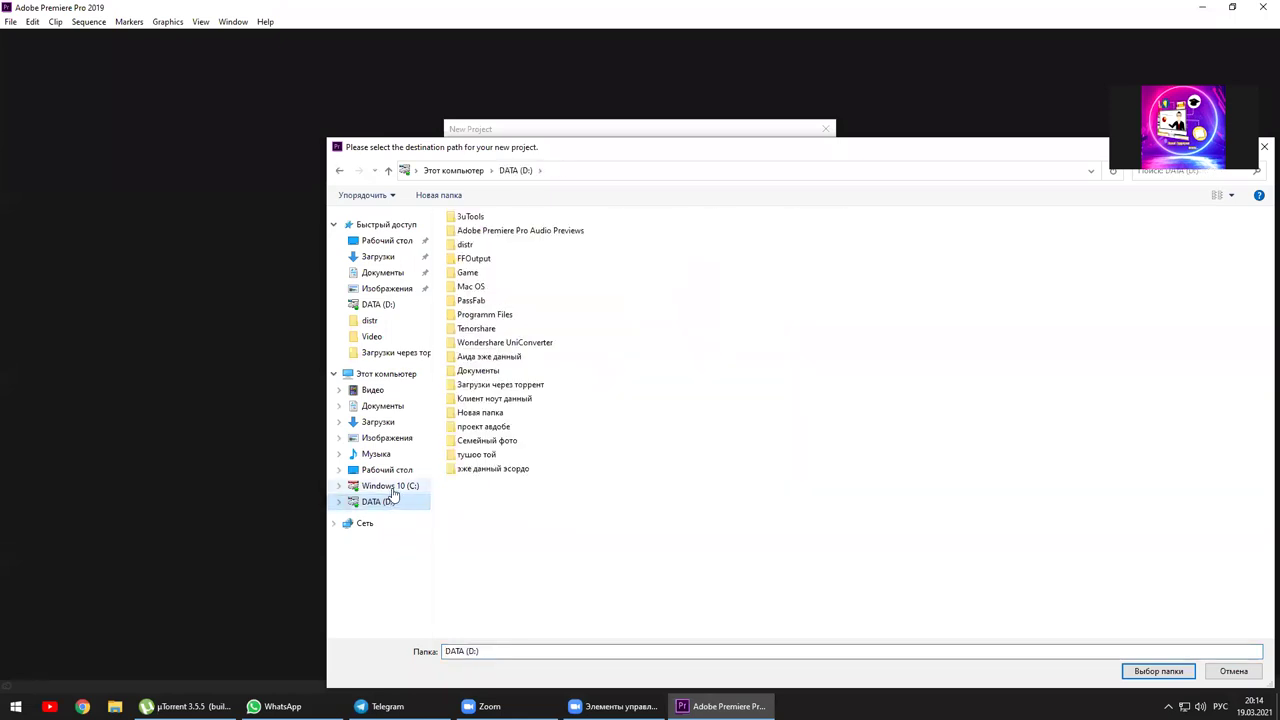
{"action": "left_click", "coordinate": [390, 489]}
{"action": "left_click", "coordinate": [389, 505]}
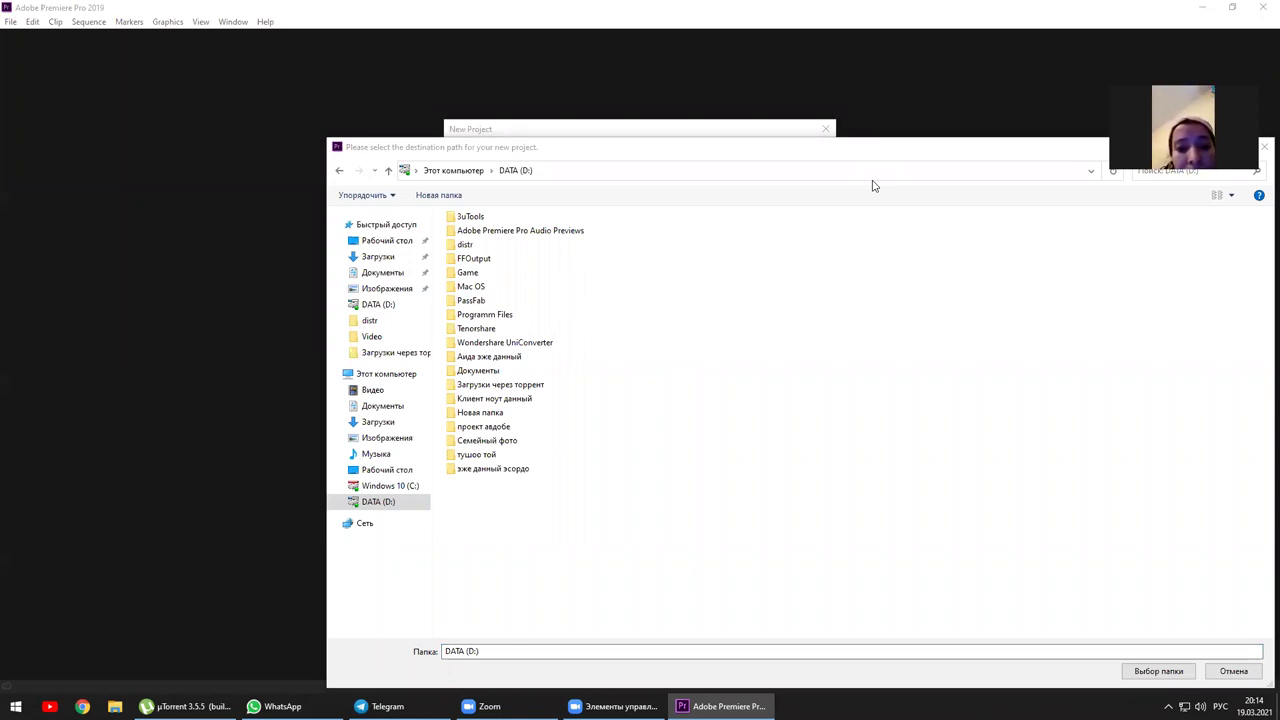
{"action": "left_click", "coordinate": [386, 506]}
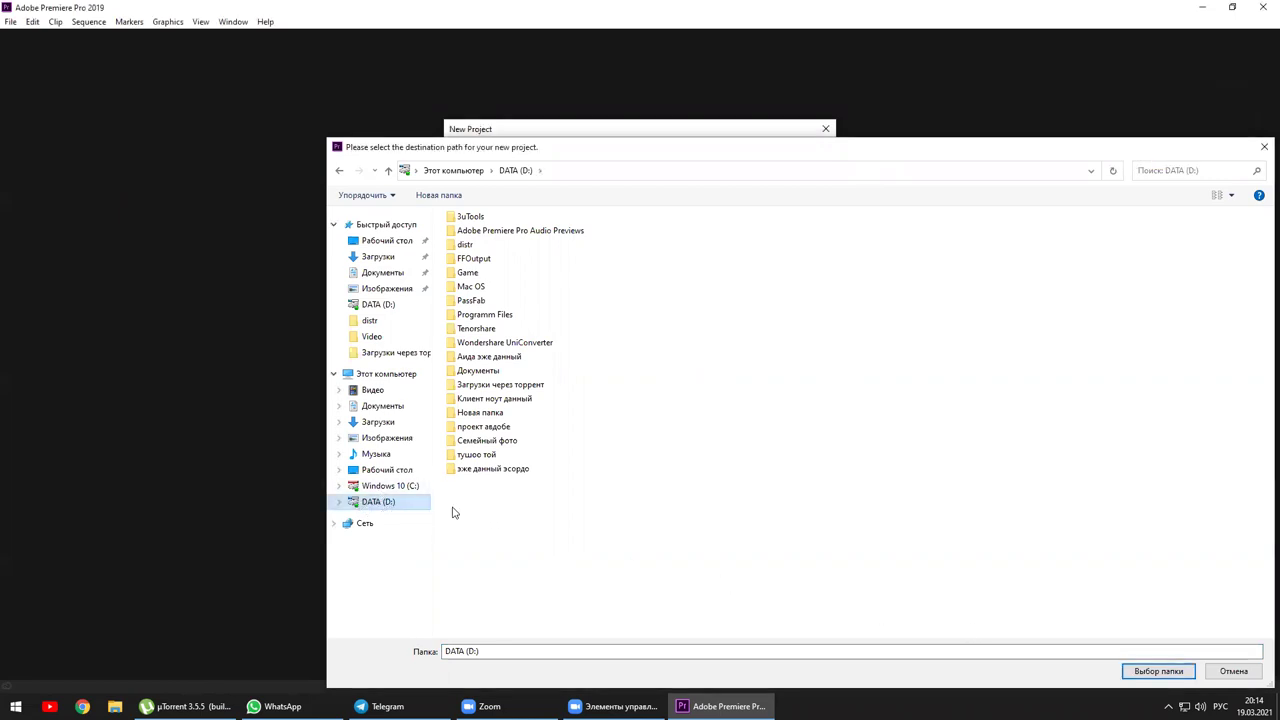
{"action": "left_click", "coordinate": [1158, 671]}
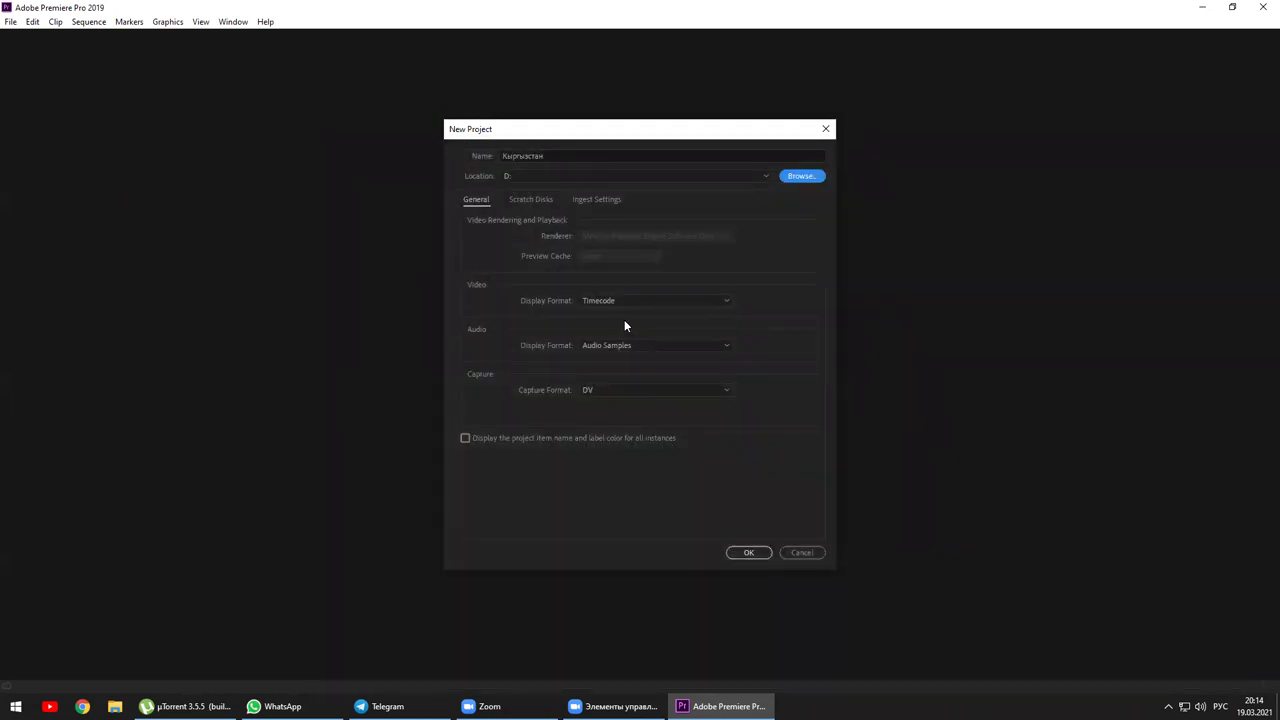
{"action": "left_click", "coordinate": [554, 158]}
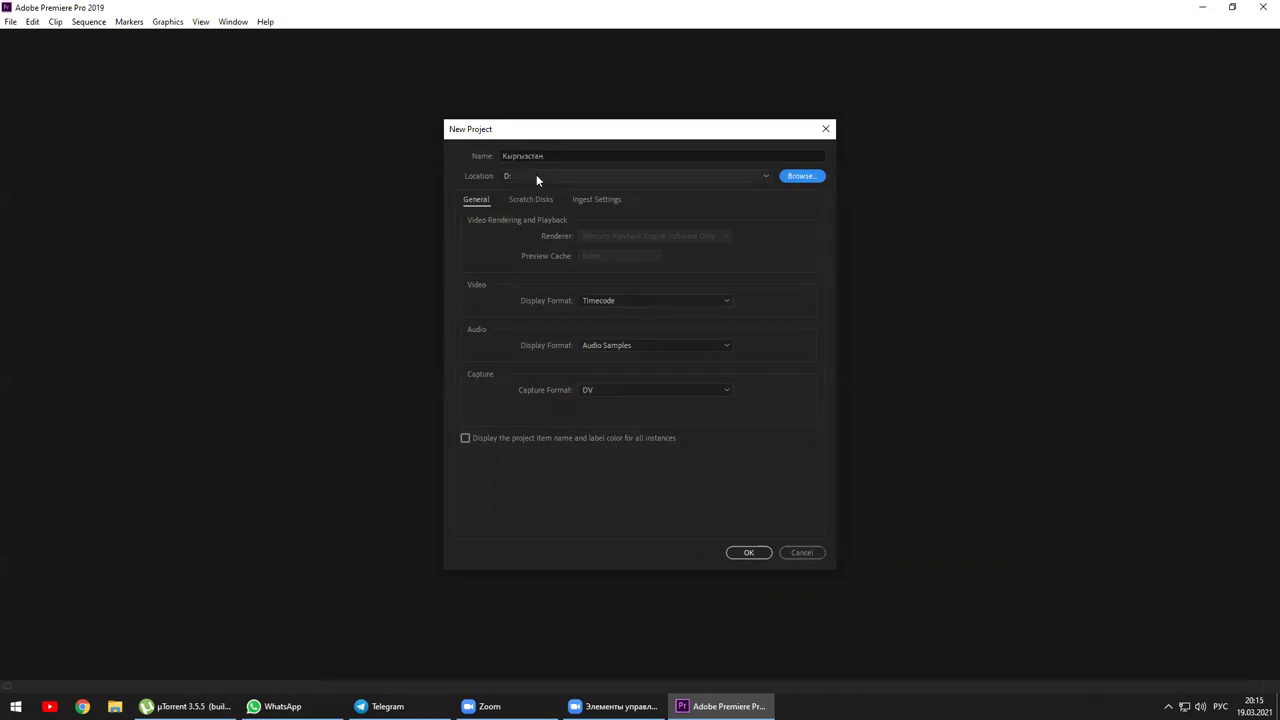
{"action": "left_click", "coordinate": [748, 554]}
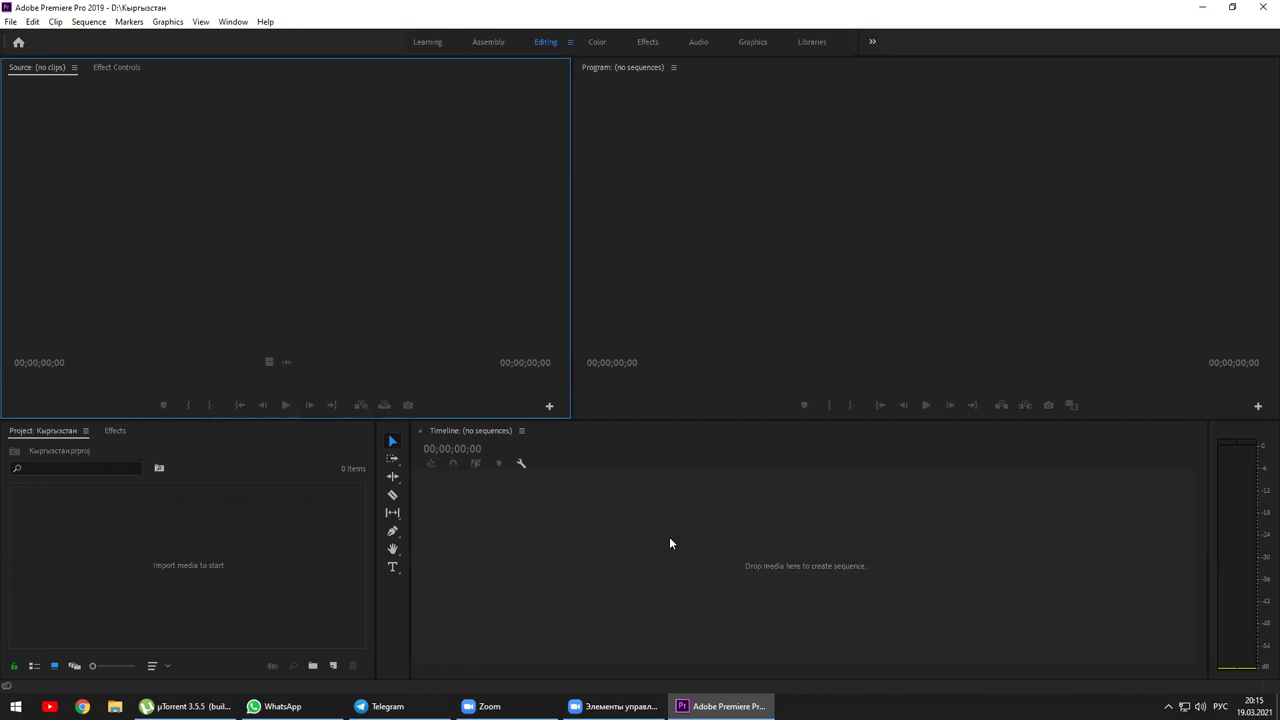
Import the Christmas tree footage clip from the Загрузки › Video folder into the Project panel.
{"action": "left_click", "coordinate": [170, 476]}
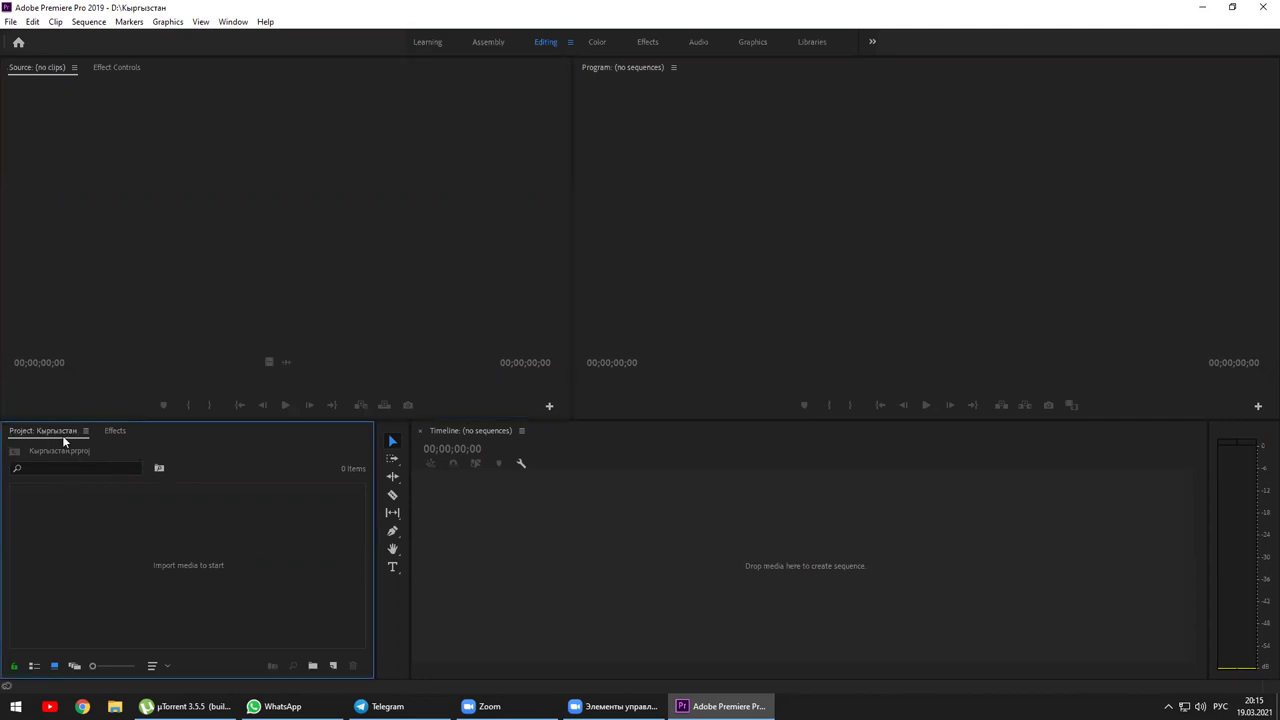
{"action": "left_click", "coordinate": [157, 468]}
{"action": "left_click", "coordinate": [768, 399]}
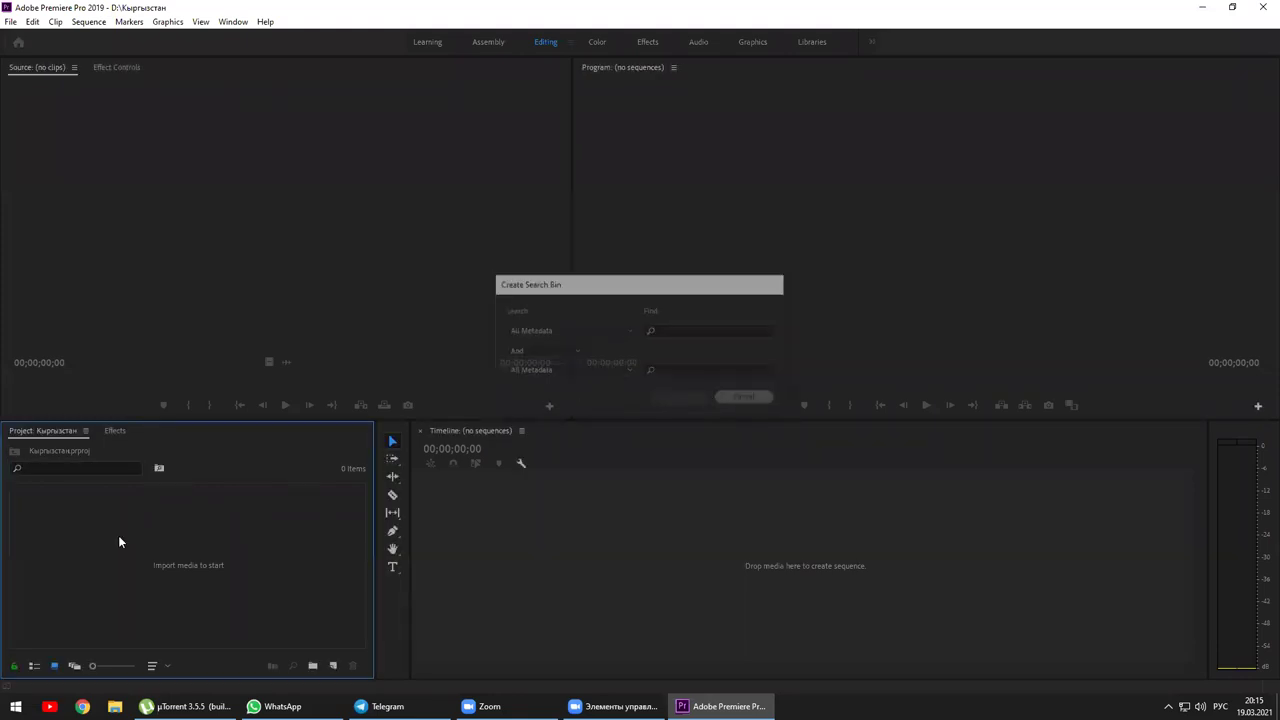
{"action": "double_click", "coordinate": [186, 552]}
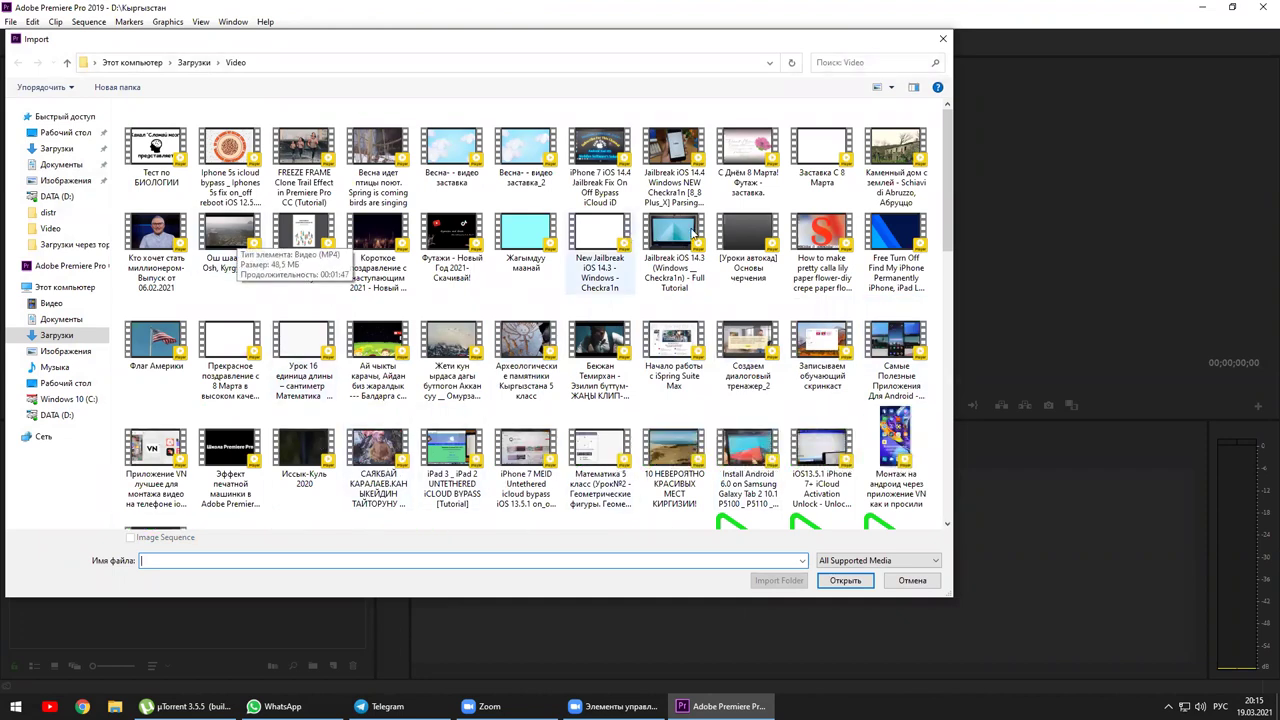
{"action": "scroll", "coordinate": [680, 280], "scroll_direction": "down", "scroll_amount": 10}
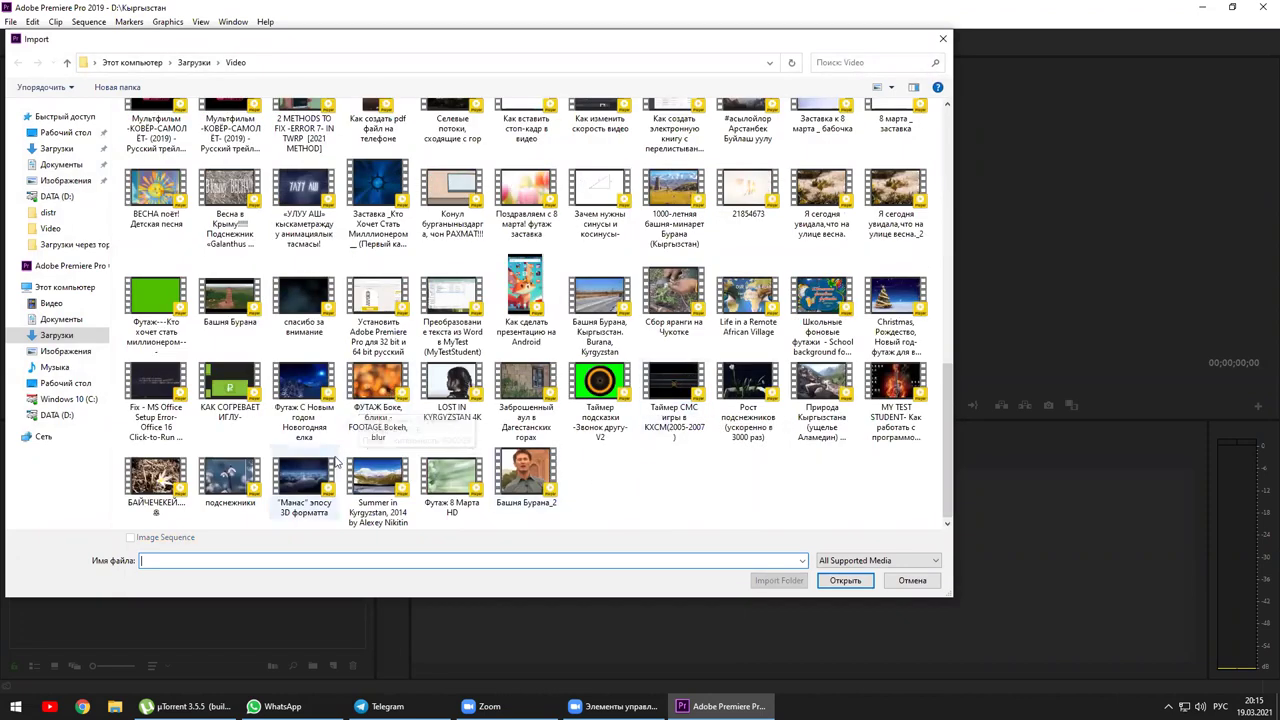
{"action": "left_click", "coordinate": [376, 396]}
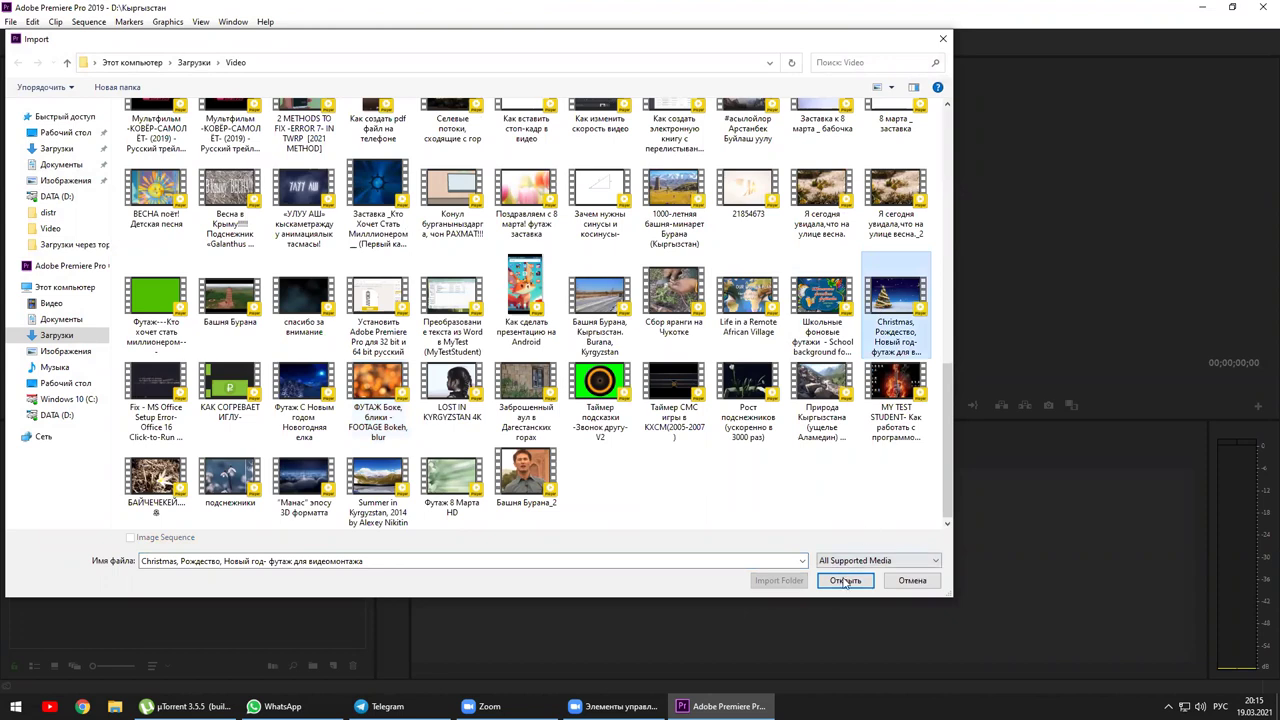
{"action": "left_click", "coordinate": [845, 581]}
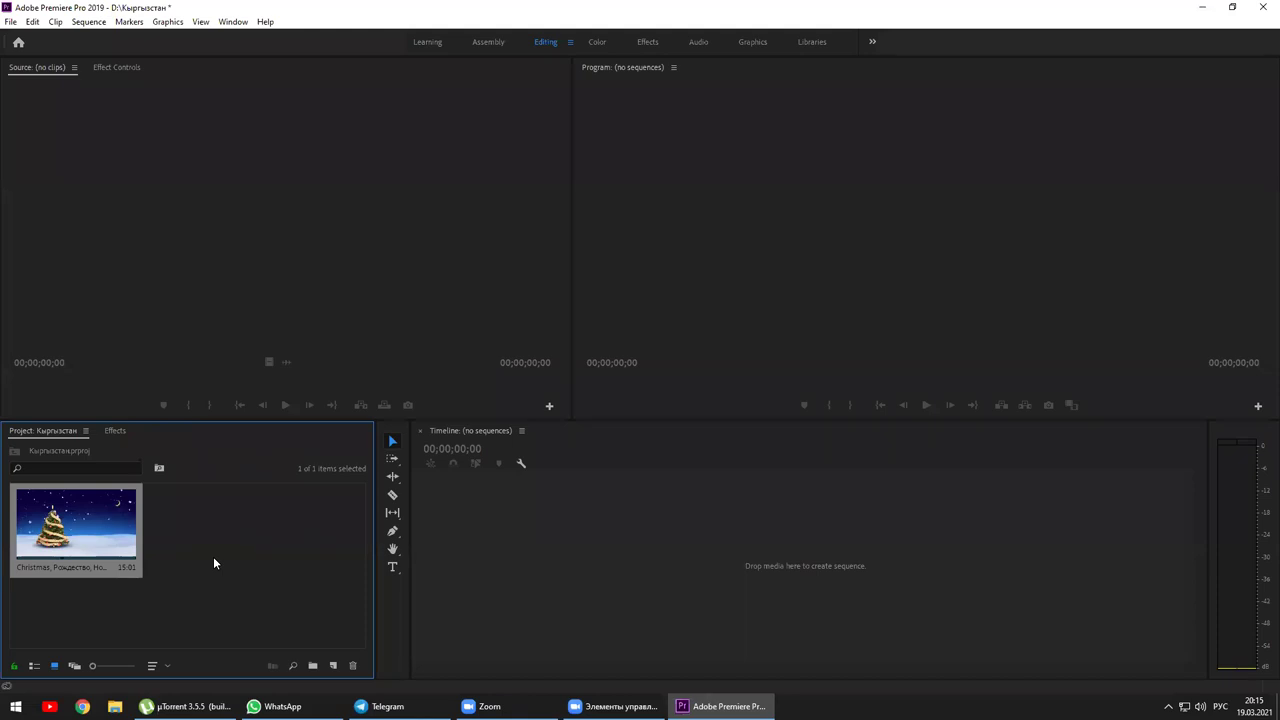
Mark an out point at 00:00:06:03 on the Christmas clip and drag it into a new sequence.
{"action": "double_click", "coordinate": [89, 525]}
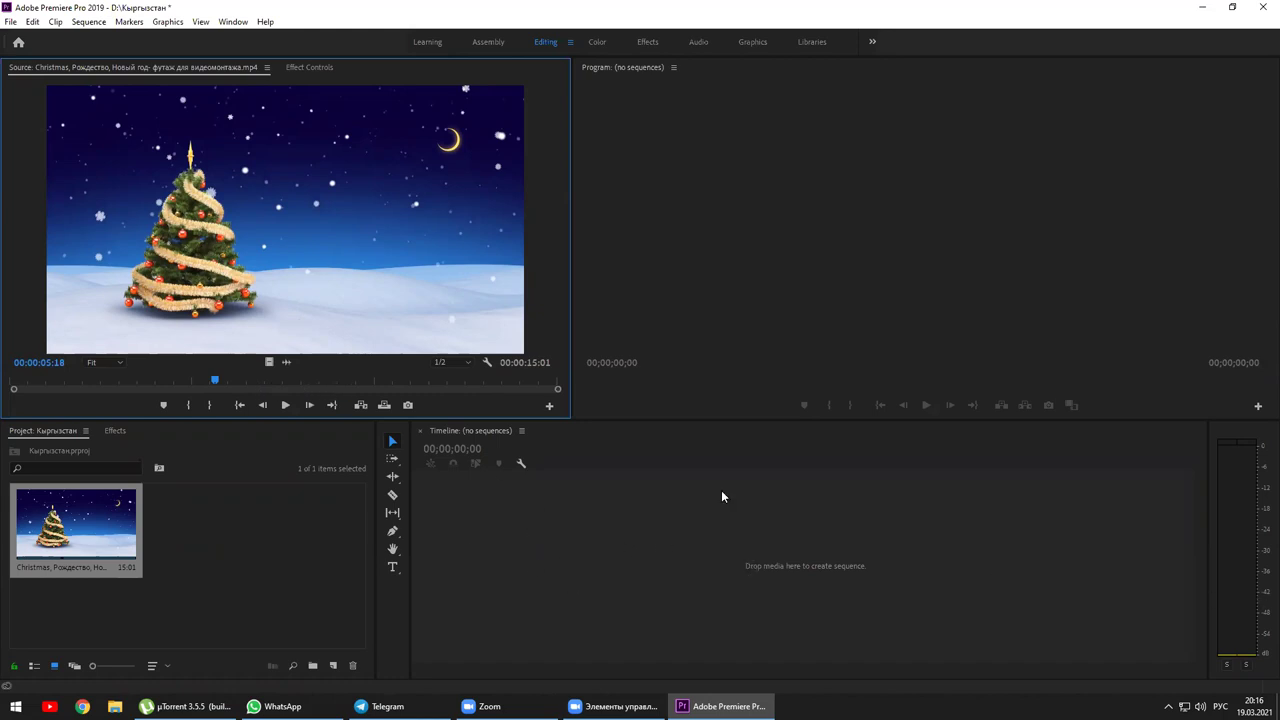
{"action": "mouse_move", "coordinate": [217, 387]}
{"action": "left_mouse_down"}
{"action": "mouse_move", "coordinate": [7, 396]}
{"action": "mouse_move", "coordinate": [31, 381]}
{"action": "mouse_move", "coordinate": [240, 386]}
{"action": "left_mouse_up"}
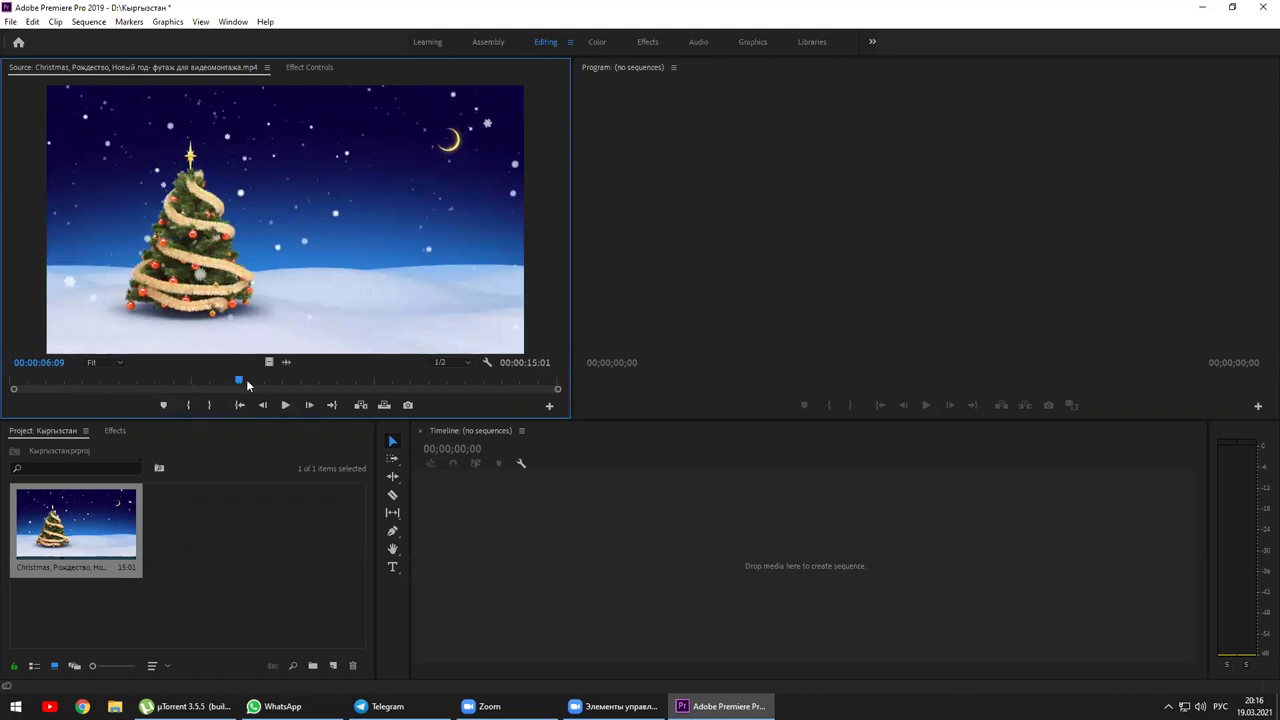
{"action": "left_click", "coordinate": [240, 405]}
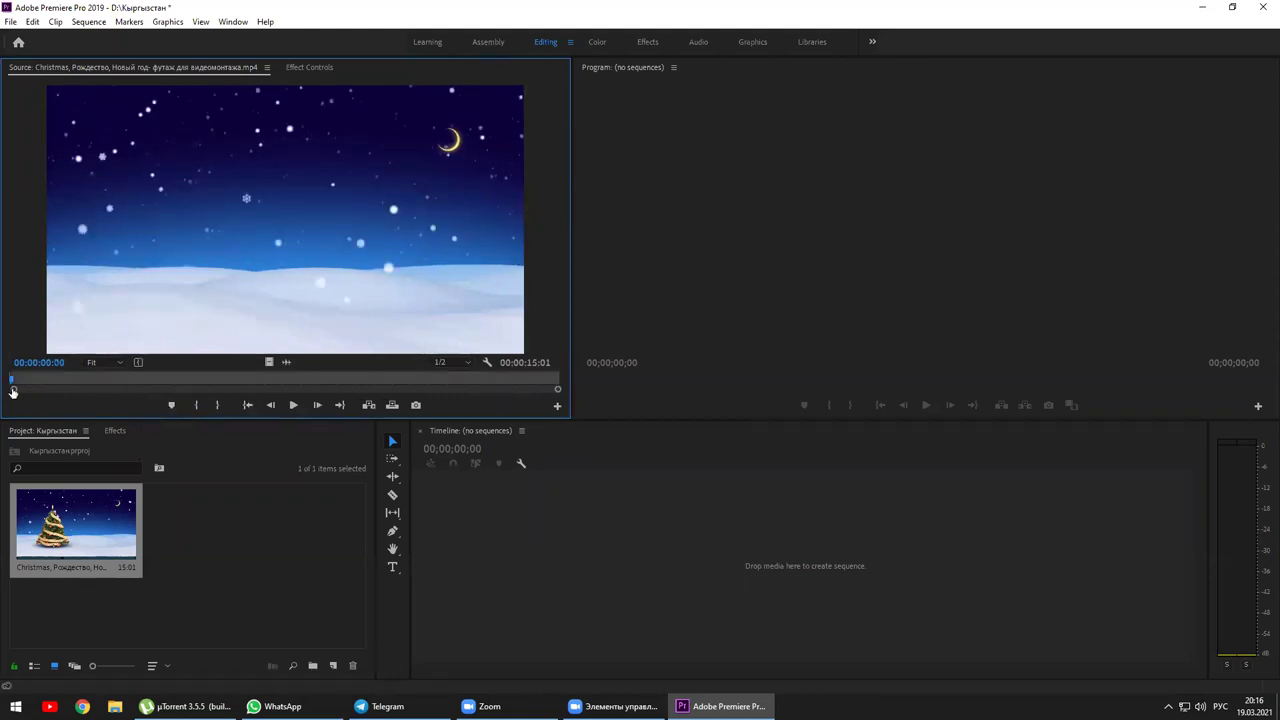
{"action": "left_click_drag", "start_coordinate": [15, 383], "coordinate": [235, 386]}
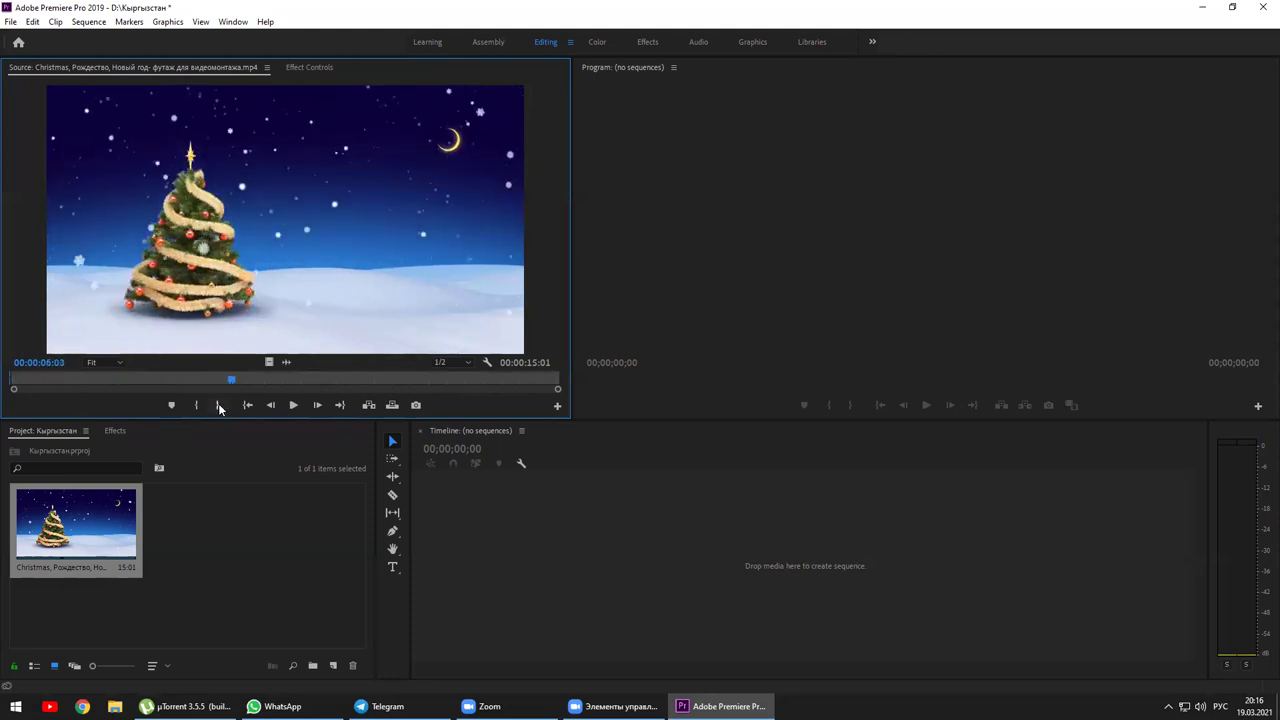
{"action": "left_click", "coordinate": [219, 405]}
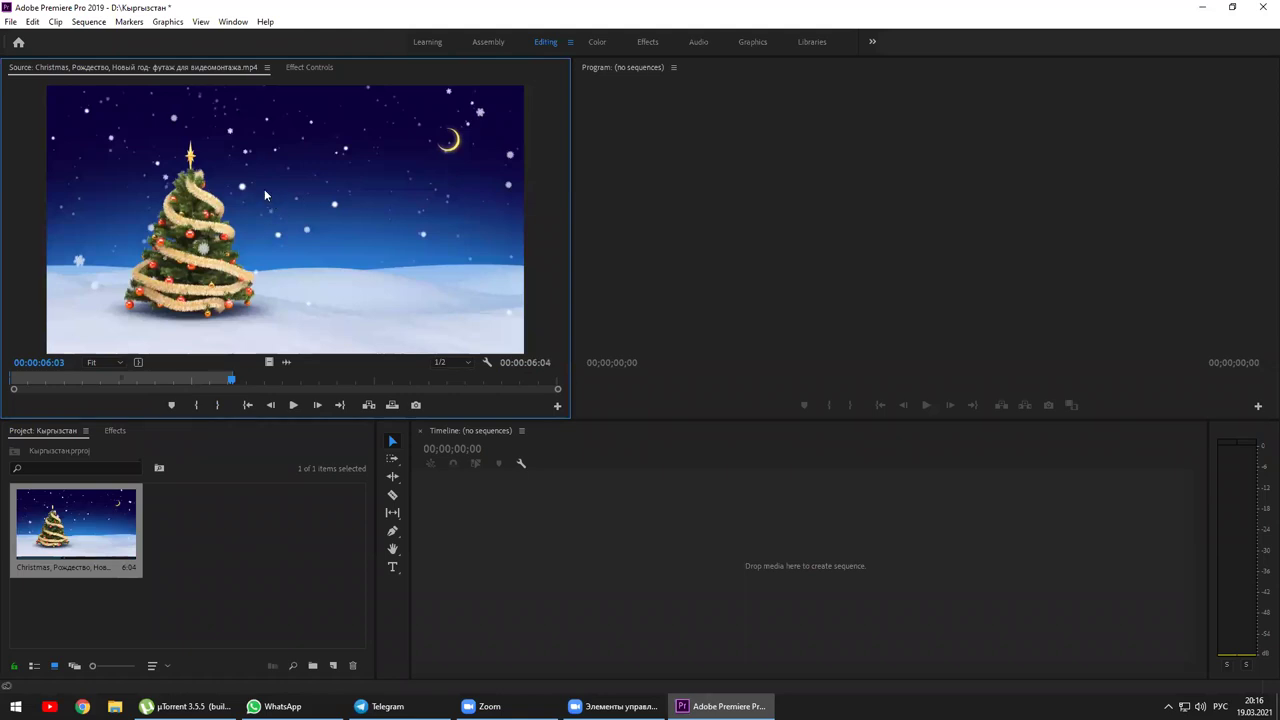
{"action": "left_click_drag", "start_coordinate": [297, 241], "coordinate": [562, 580]}
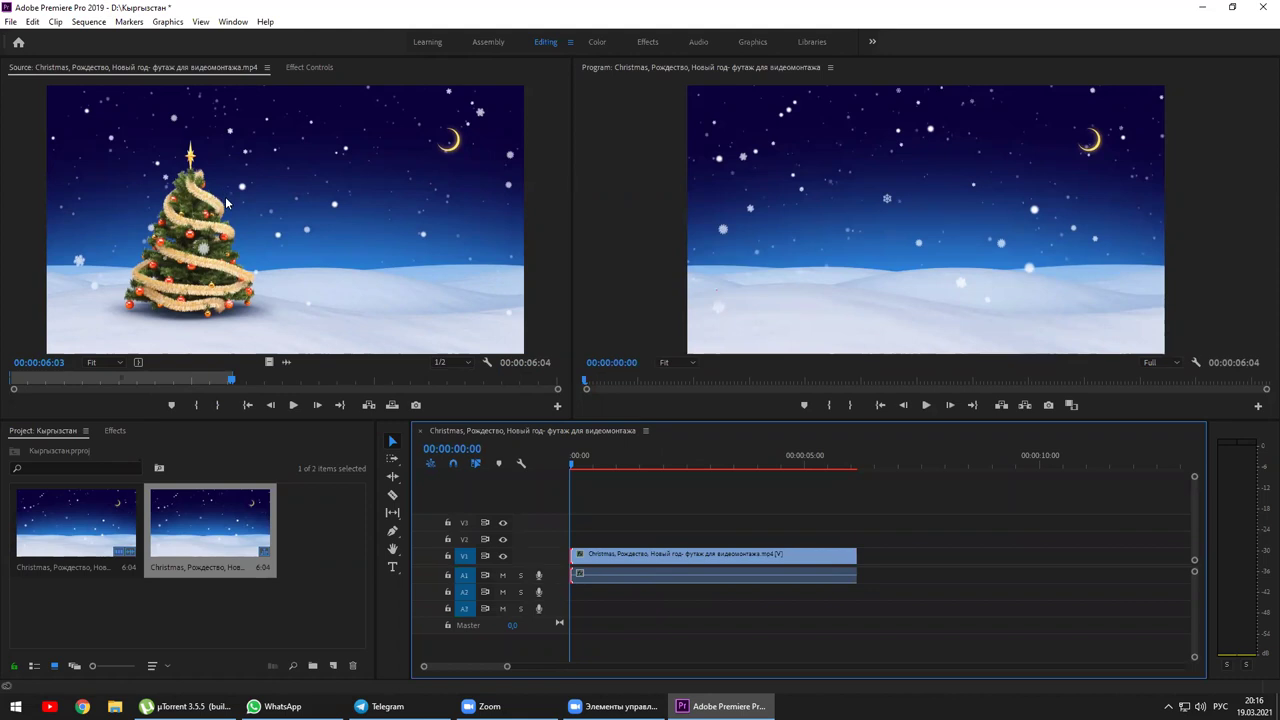
Replace the sequence clip with only the trimmed Christmas video, 00:00:06:04 long, on track V1.
{"action": "left_click", "coordinate": [645, 558]}
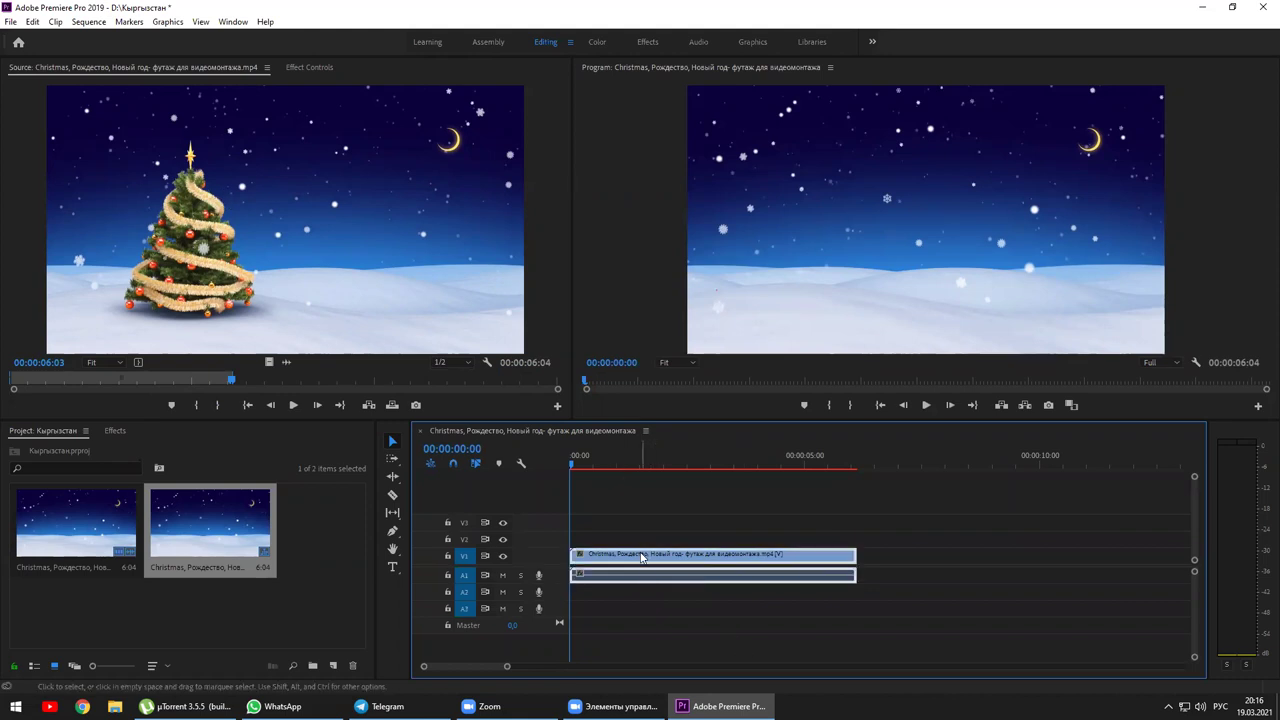
{"action": "key", "text": "Delete"}
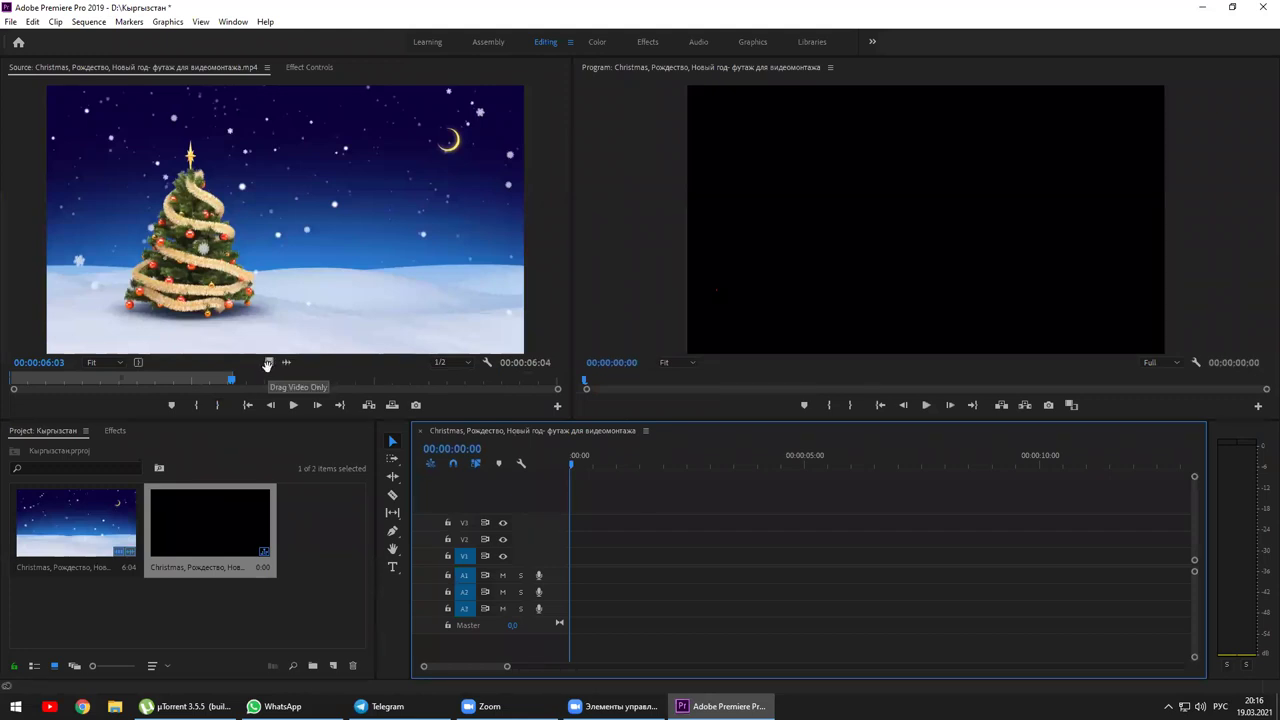
{"action": "left_click_drag", "start_coordinate": [268, 364], "coordinate": [591, 557]}
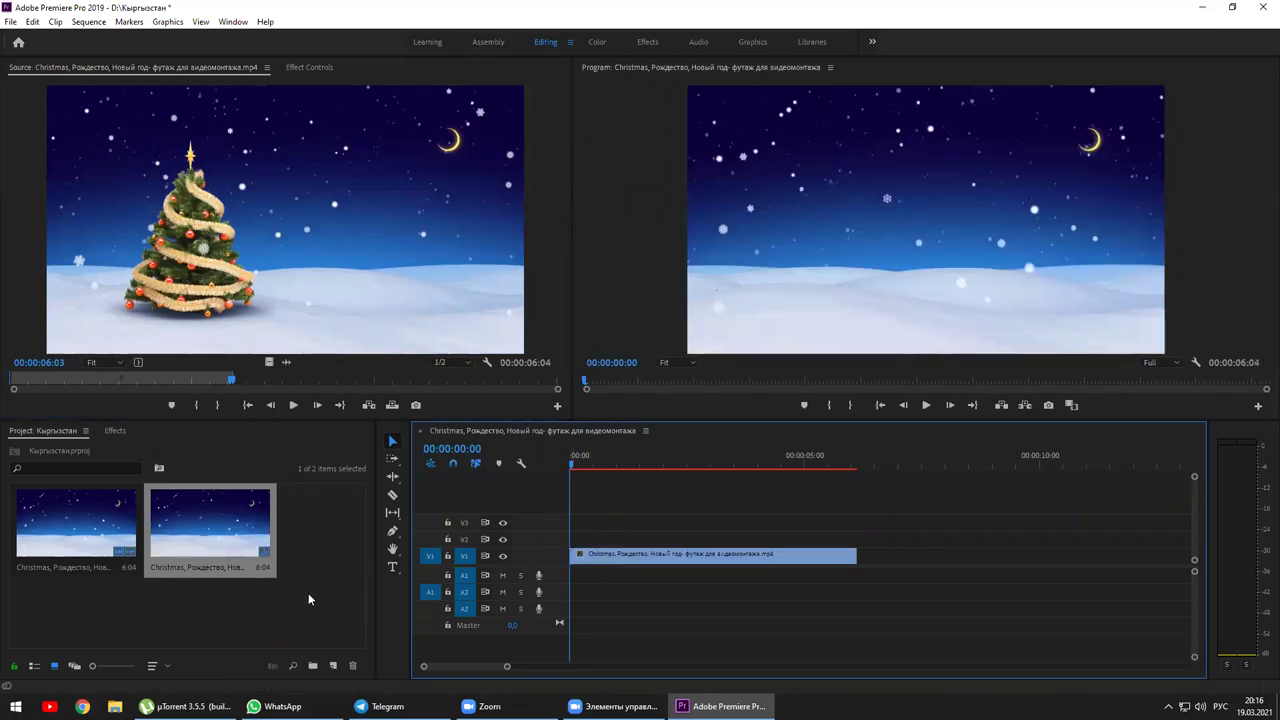
{"action": "left_click", "coordinate": [315, 561]}
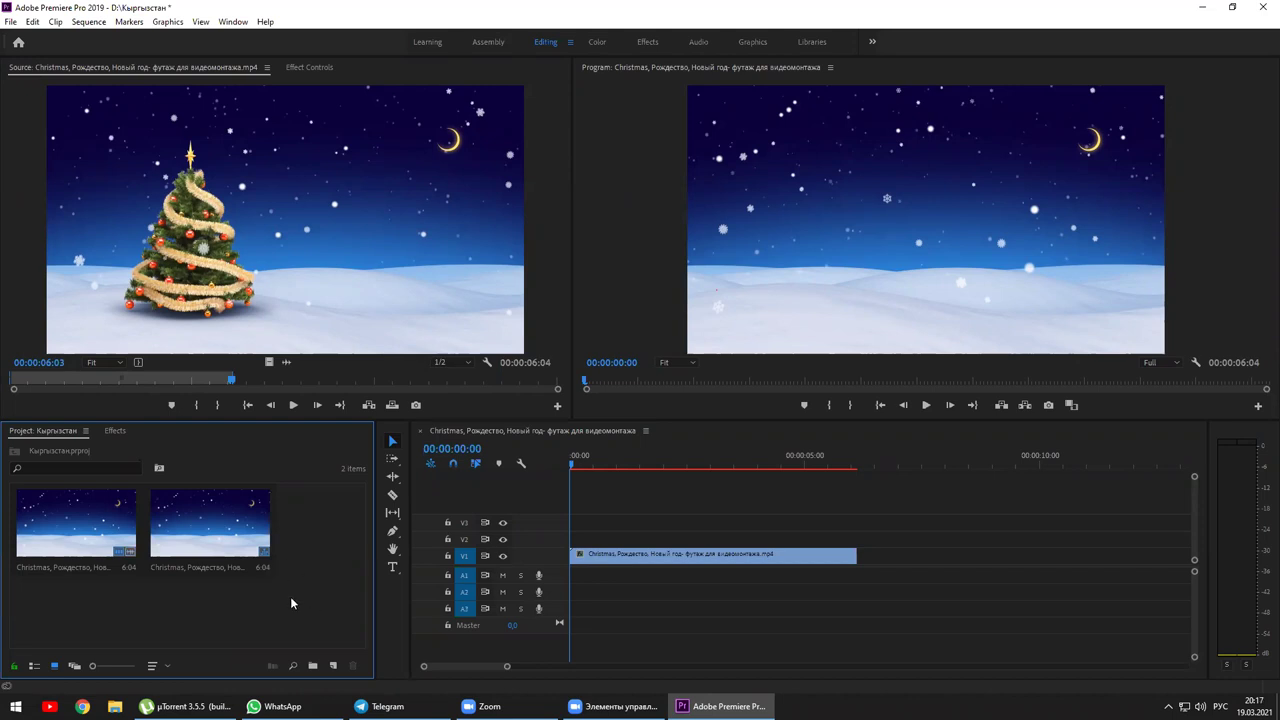
{"action": "double_click", "coordinate": [342, 549]}
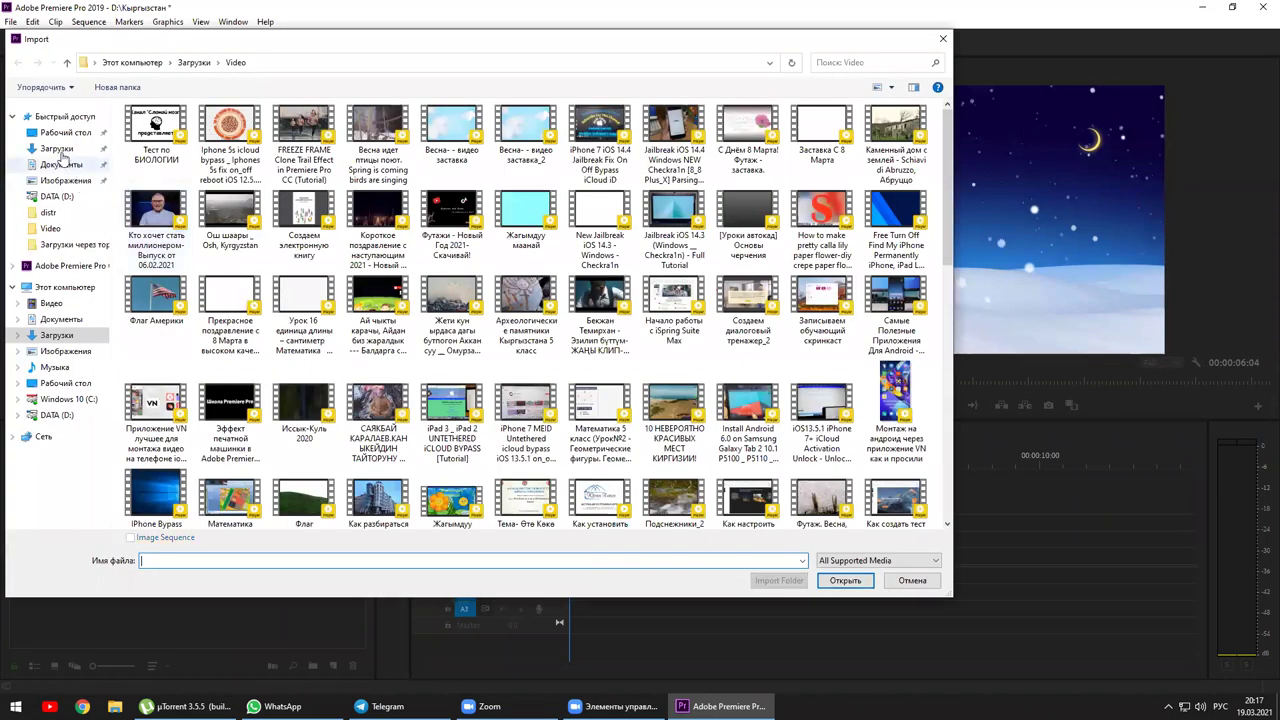
Browse the Downloads, Desktop and Documents folders to locate the music file.
{"action": "left_click", "coordinate": [75, 149]}
{"action": "left_click", "coordinate": [90, 132]}
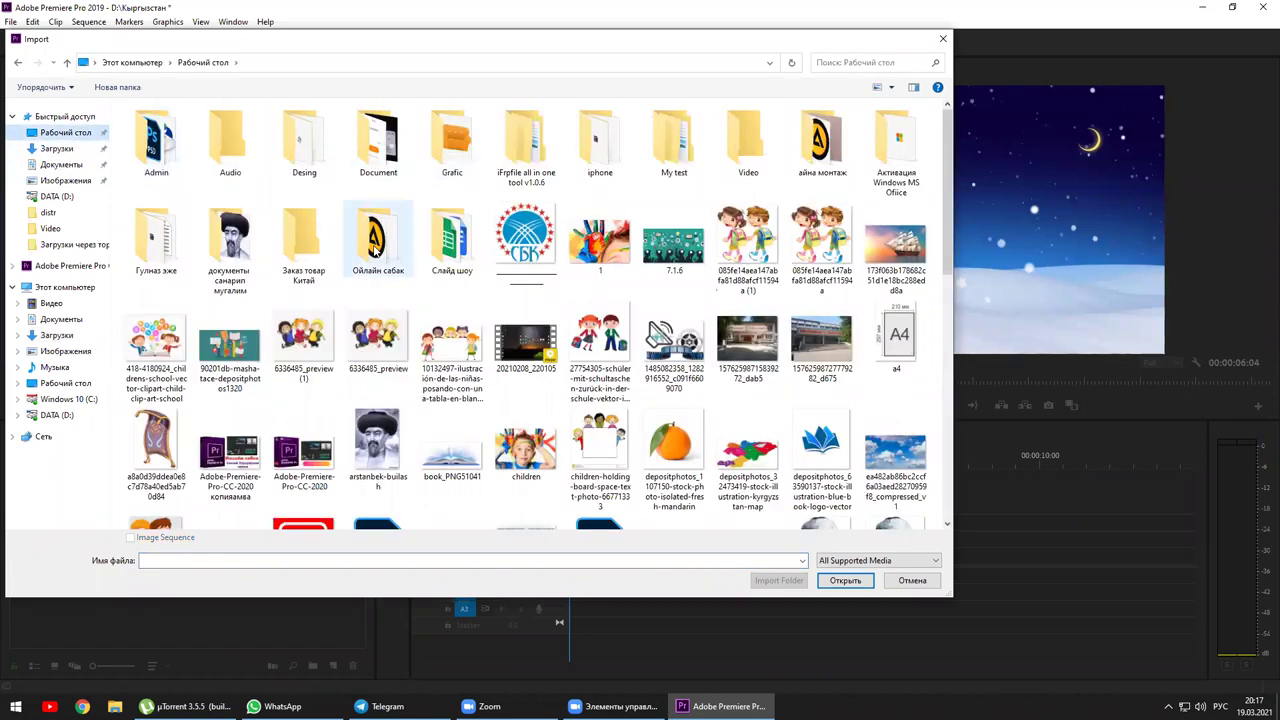
{"action": "left_click", "coordinate": [375, 250]}
{"action": "scroll", "coordinate": [519, 377], "scroll_direction": "down", "scroll_amount": 3}
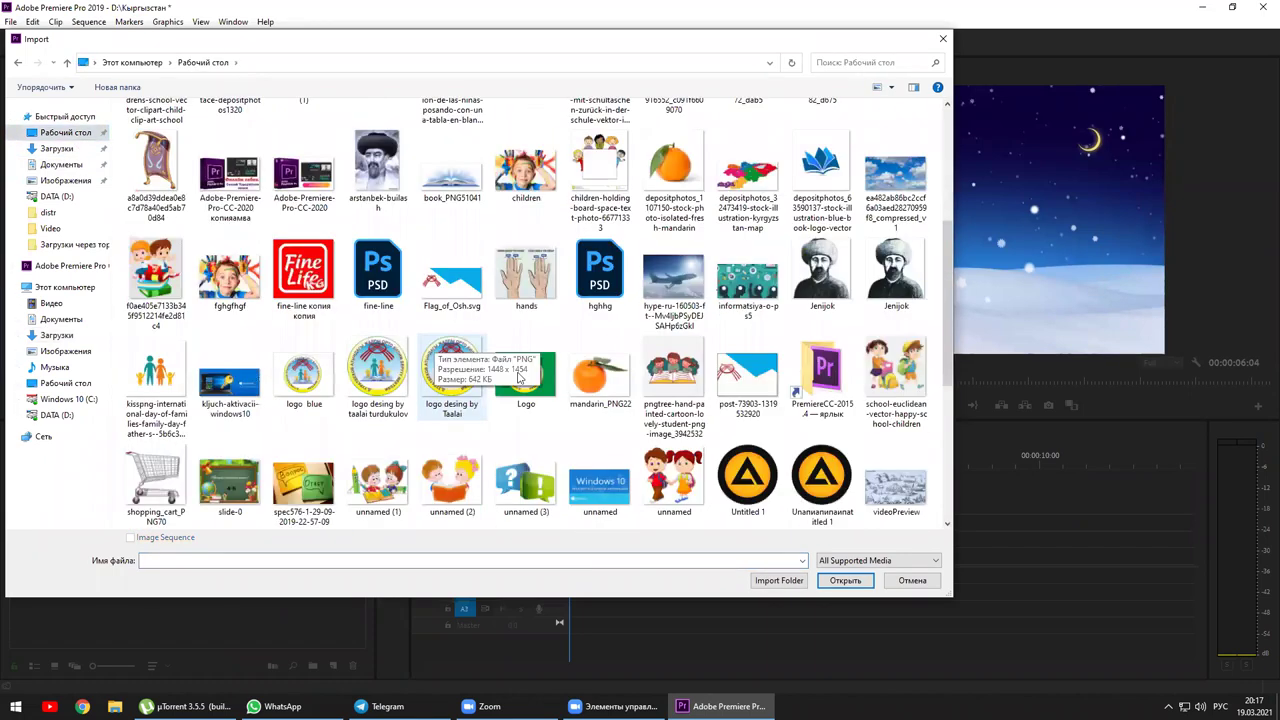
{"action": "scroll", "coordinate": [519, 377], "scroll_direction": "down", "scroll_amount": 3}
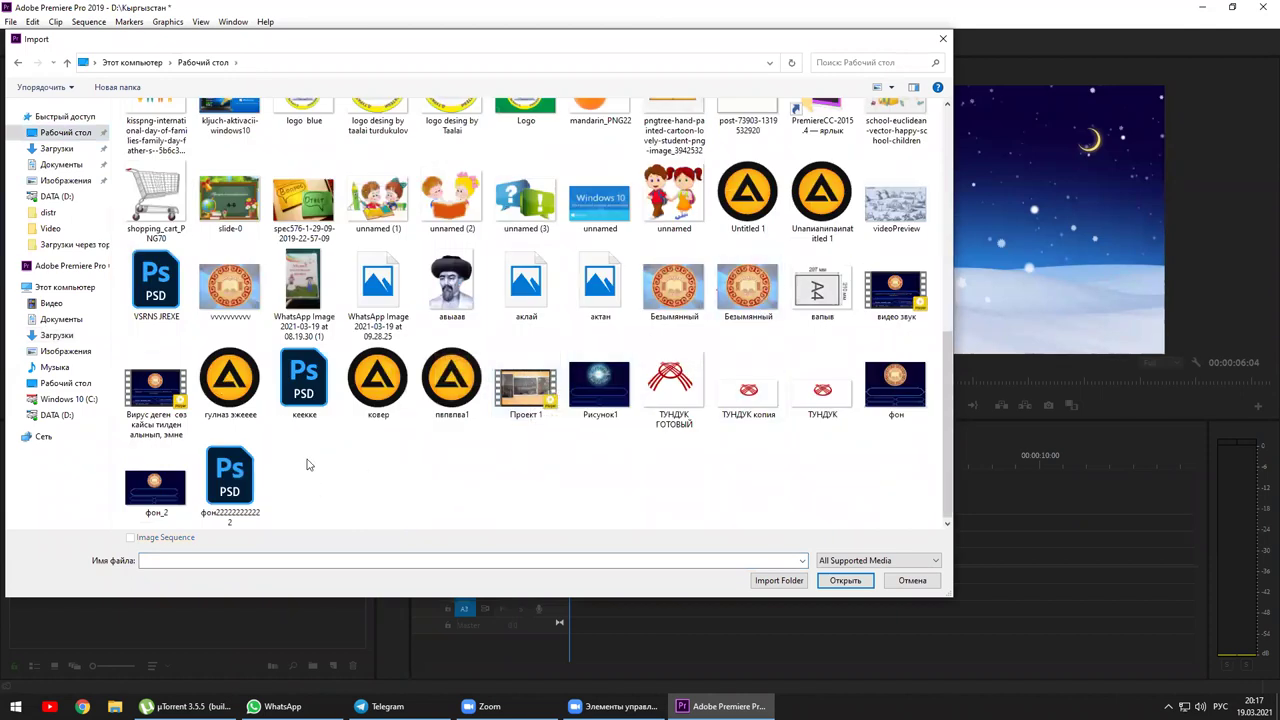
{"action": "scroll", "coordinate": [308, 465], "scroll_direction": "up", "scroll_amount": 6}
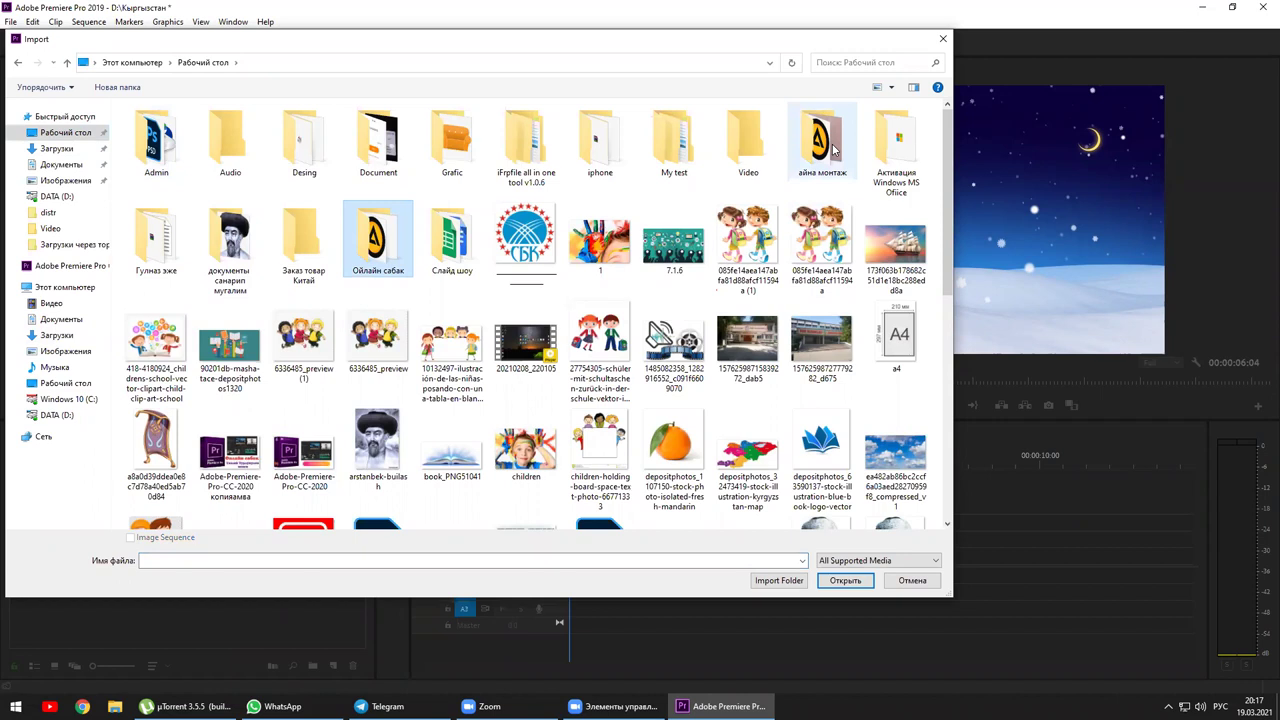
{"action": "left_click", "coordinate": [388, 150]}
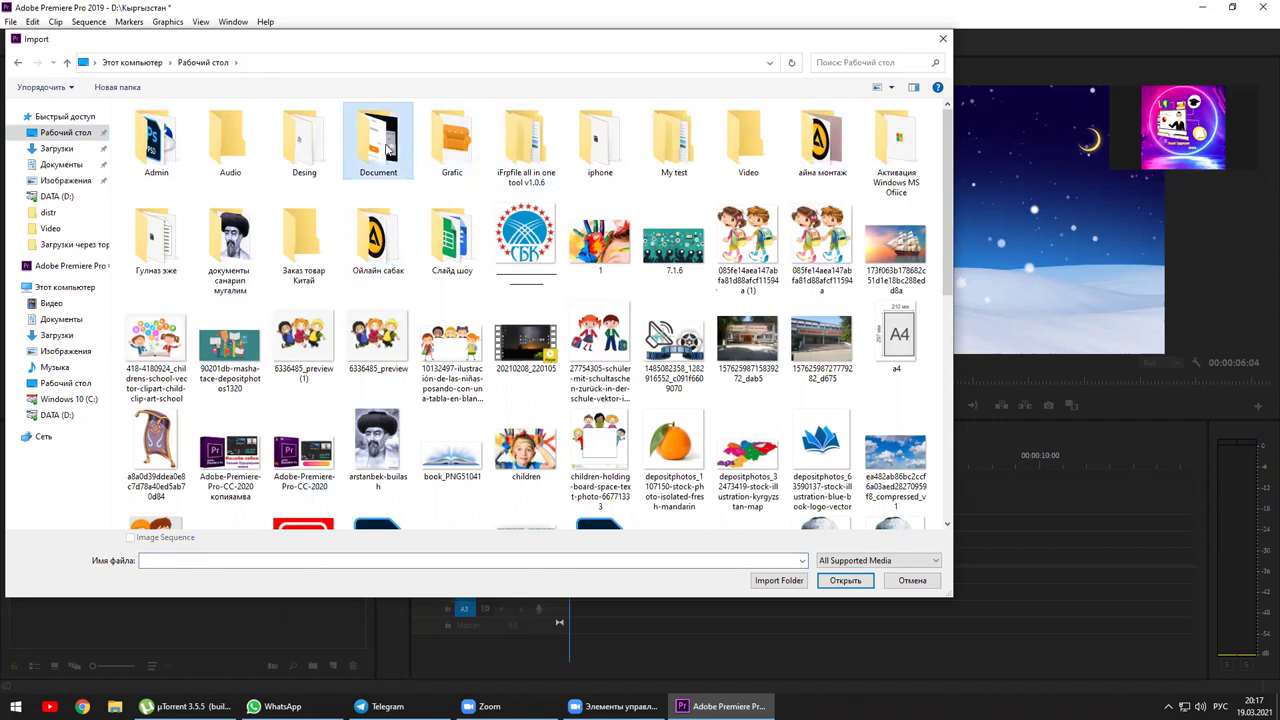
{"action": "double_click", "coordinate": [388, 150]}
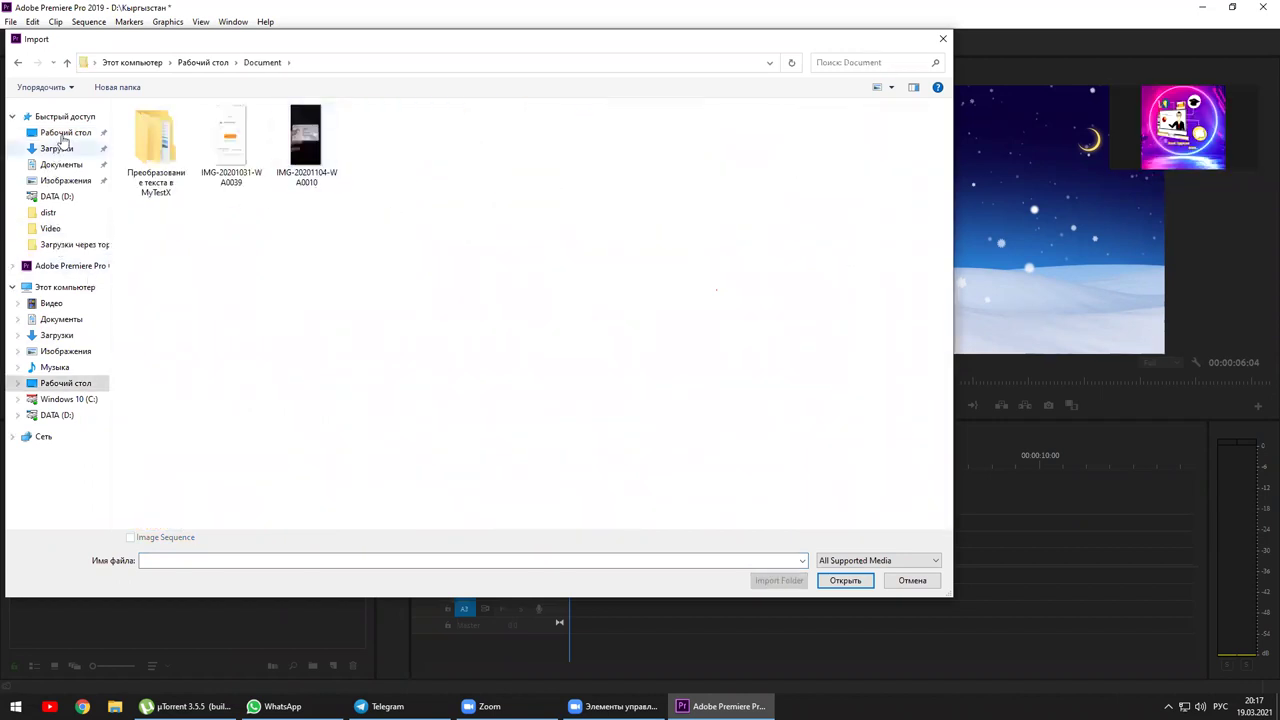
{"action": "left_click", "coordinate": [58, 164]}
{"action": "left_click", "coordinate": [58, 148]}
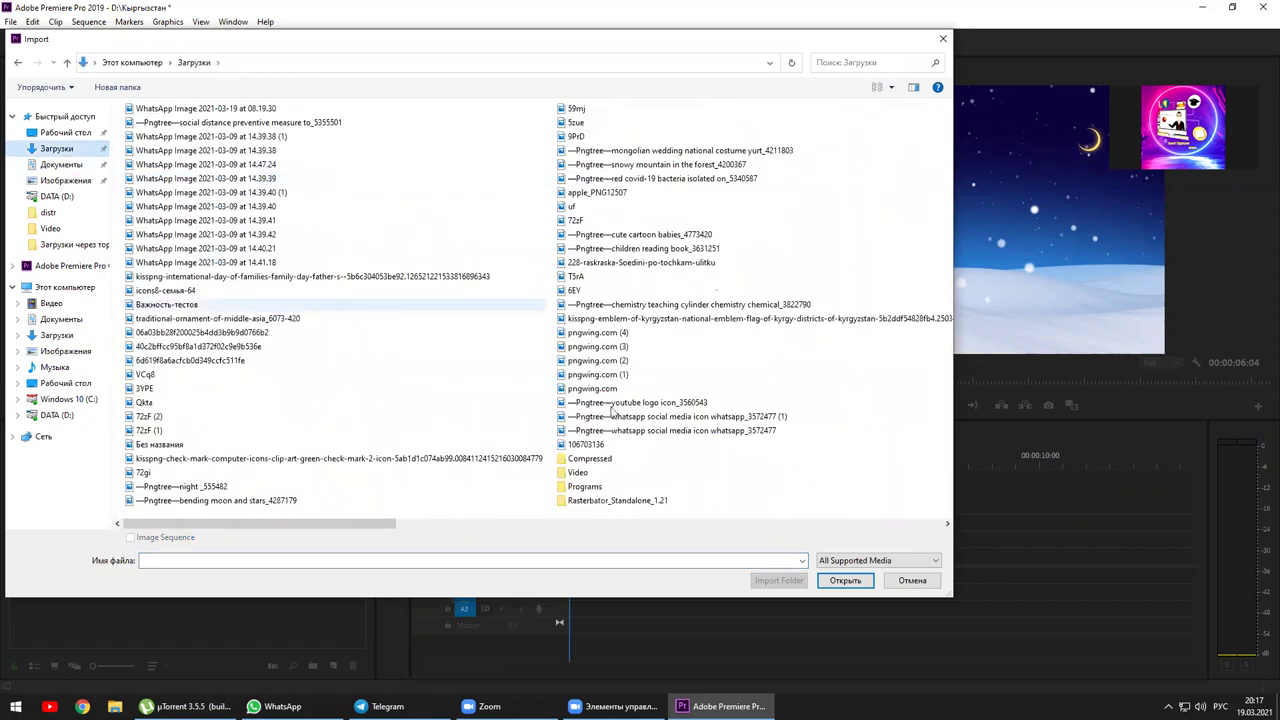
{"action": "scroll", "coordinate": [600, 430], "scroll_direction": "right", "scroll_amount": 3}
{"action": "scroll", "coordinate": [478, 421], "scroll_direction": "left", "scroll_amount": 2}
{"action": "scroll", "coordinate": [586, 482], "scroll_direction": "left", "scroll_amount": 3}
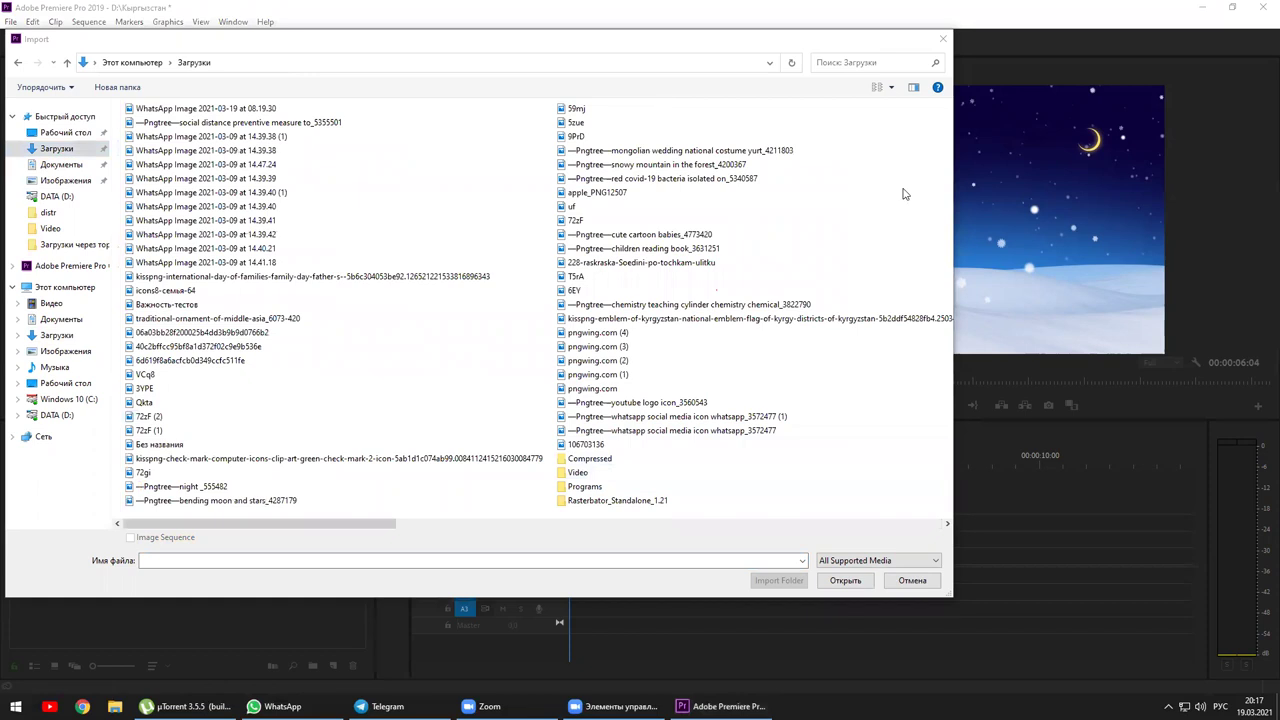
{"action": "left_click", "coordinate": [520, 262]}
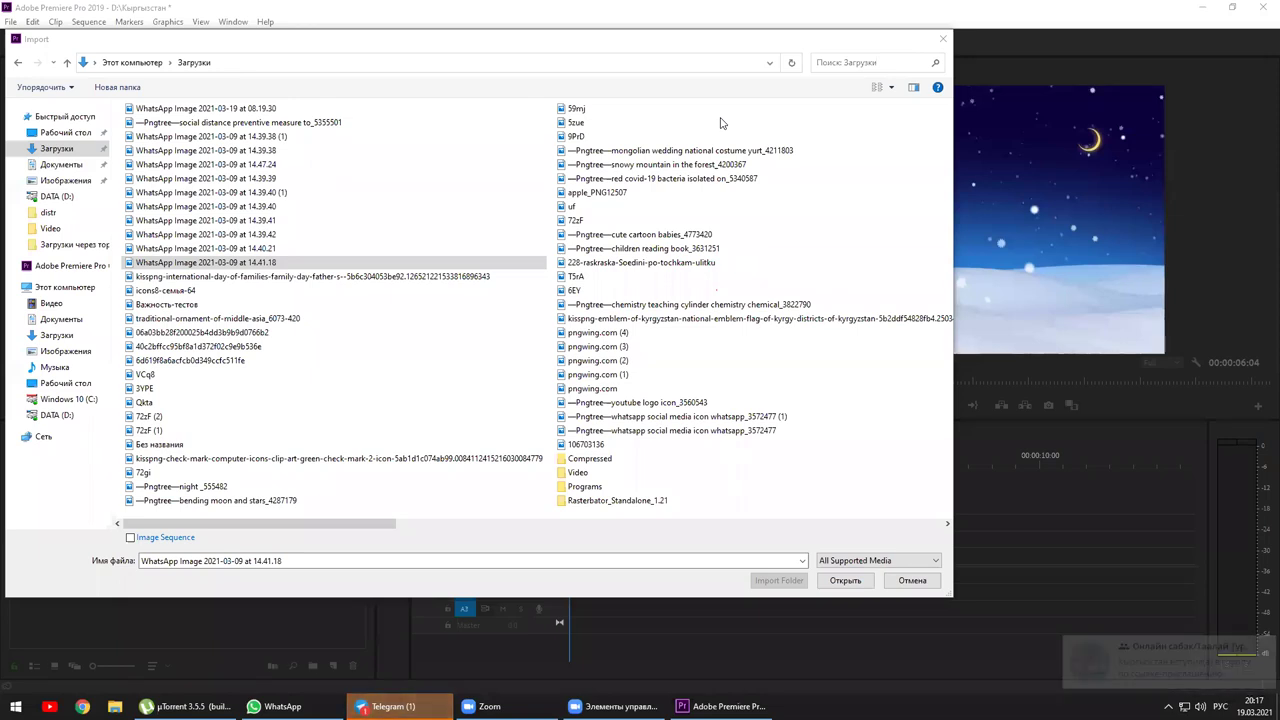
{"action": "left_click", "coordinate": [605, 360]}
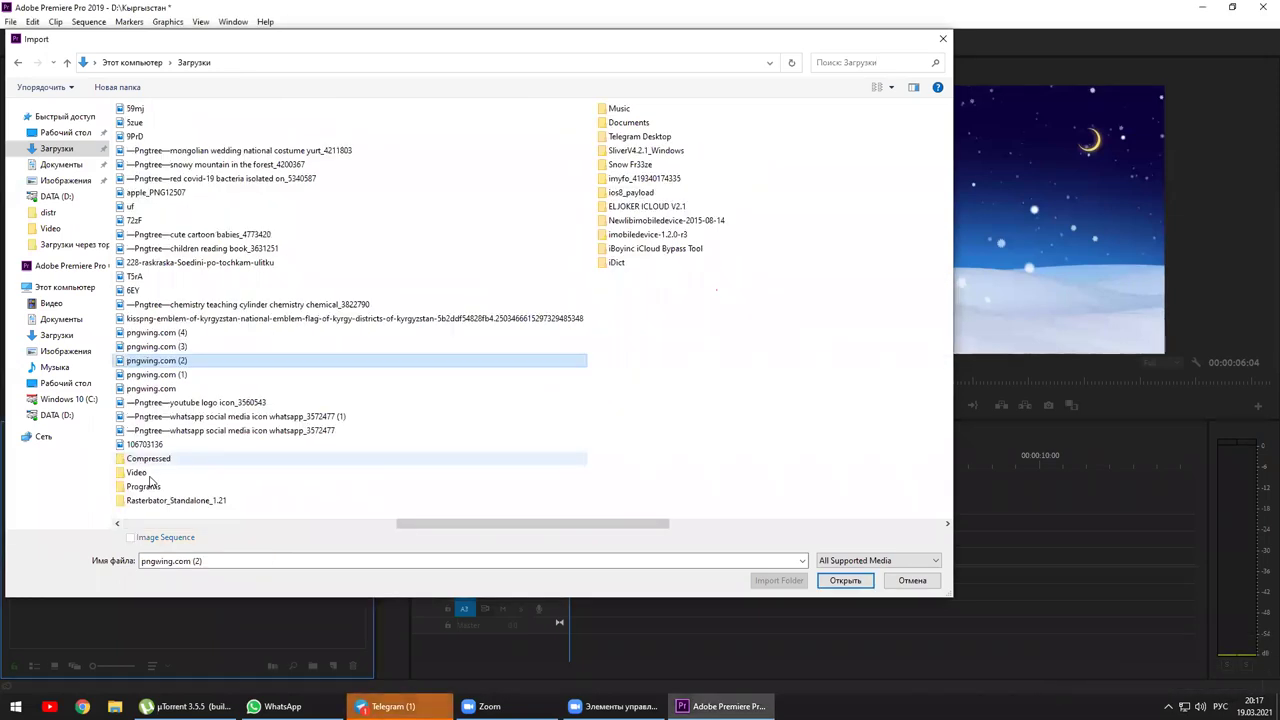
Import Abba - Happy New Year from the Music folder.
{"action": "left_click", "coordinate": [619, 108]}
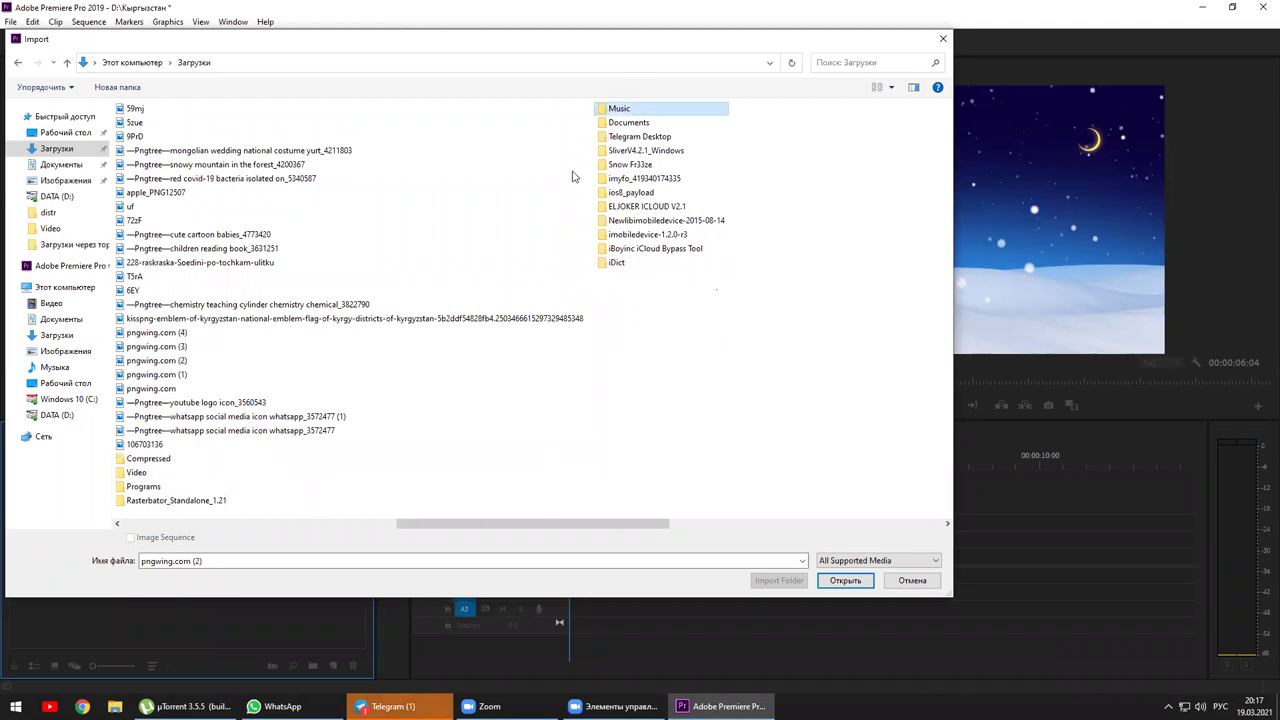
{"action": "key", "text": "Return"}
{"action": "left_click", "coordinate": [202, 128]}
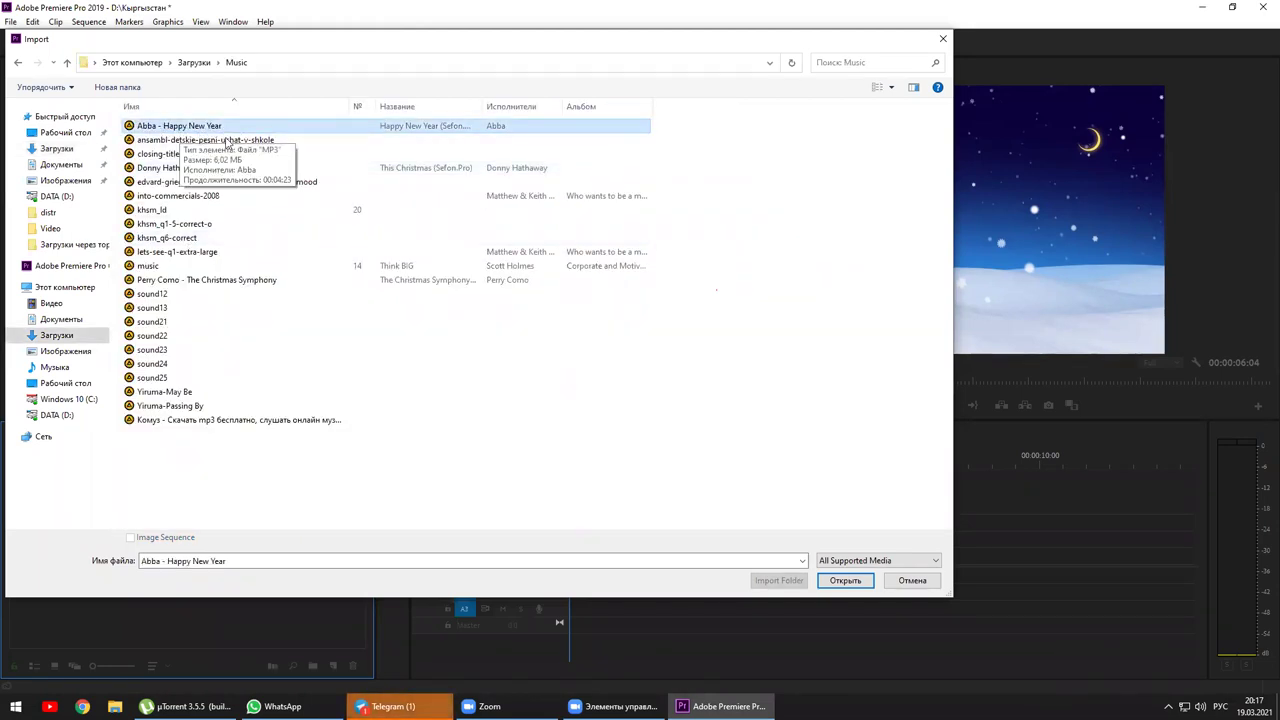
{"action": "left_click", "coordinate": [845, 581]}
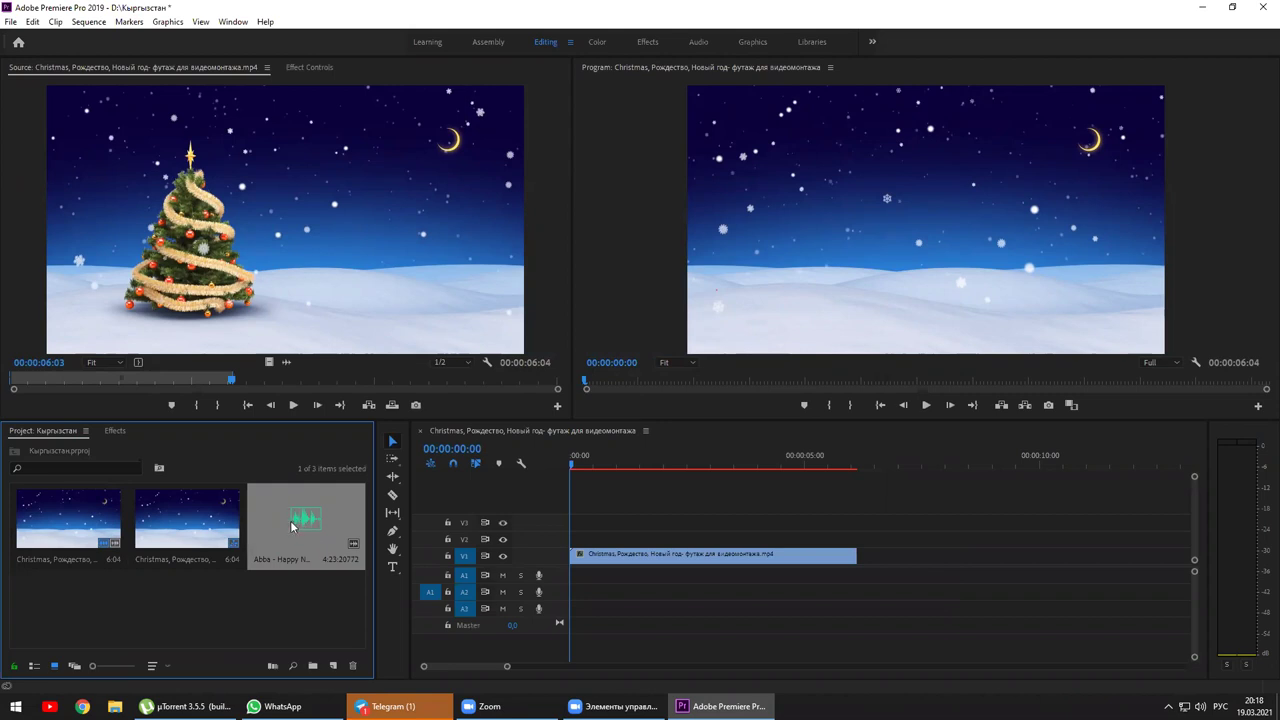
Place the Abba - Happy New Year song on track A1 at the sequence start and preview it.
{"action": "left_click_drag", "start_coordinate": [342, 550], "coordinate": [592, 582]}
{"action": "key", "text": "b"}
{"action": "key", "text": "space"}
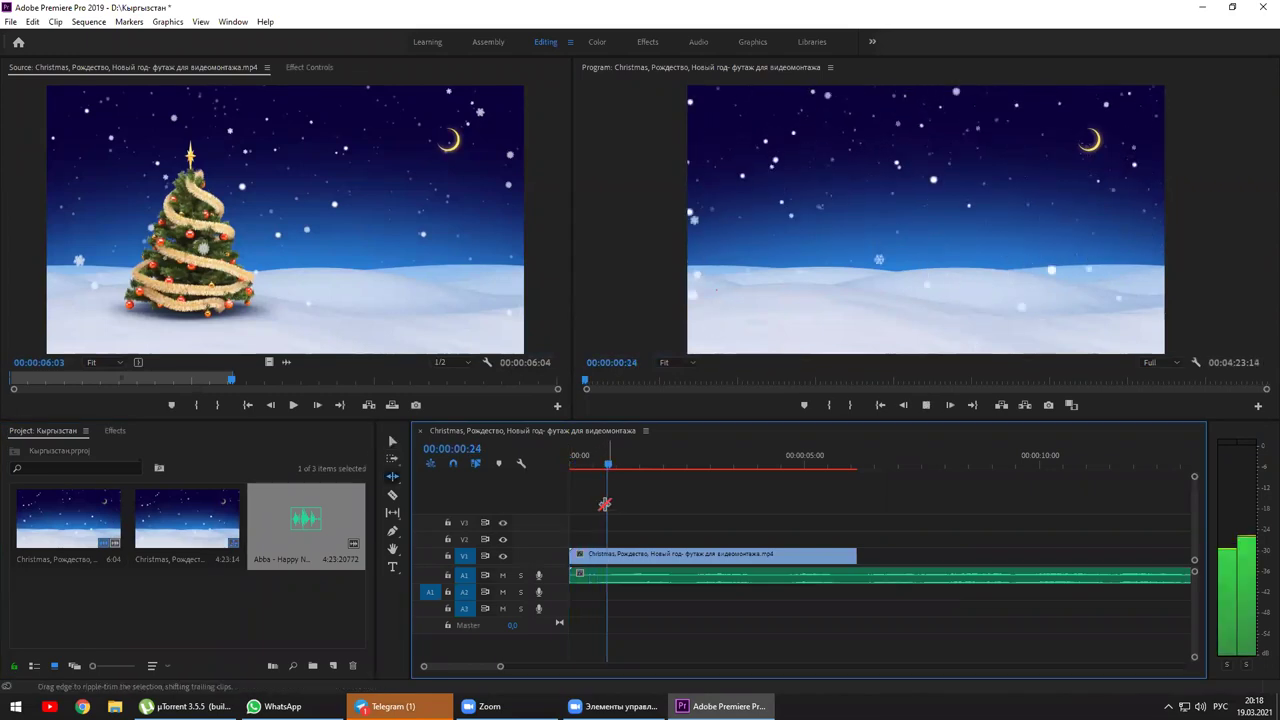
{"action": "key", "text": "v"}
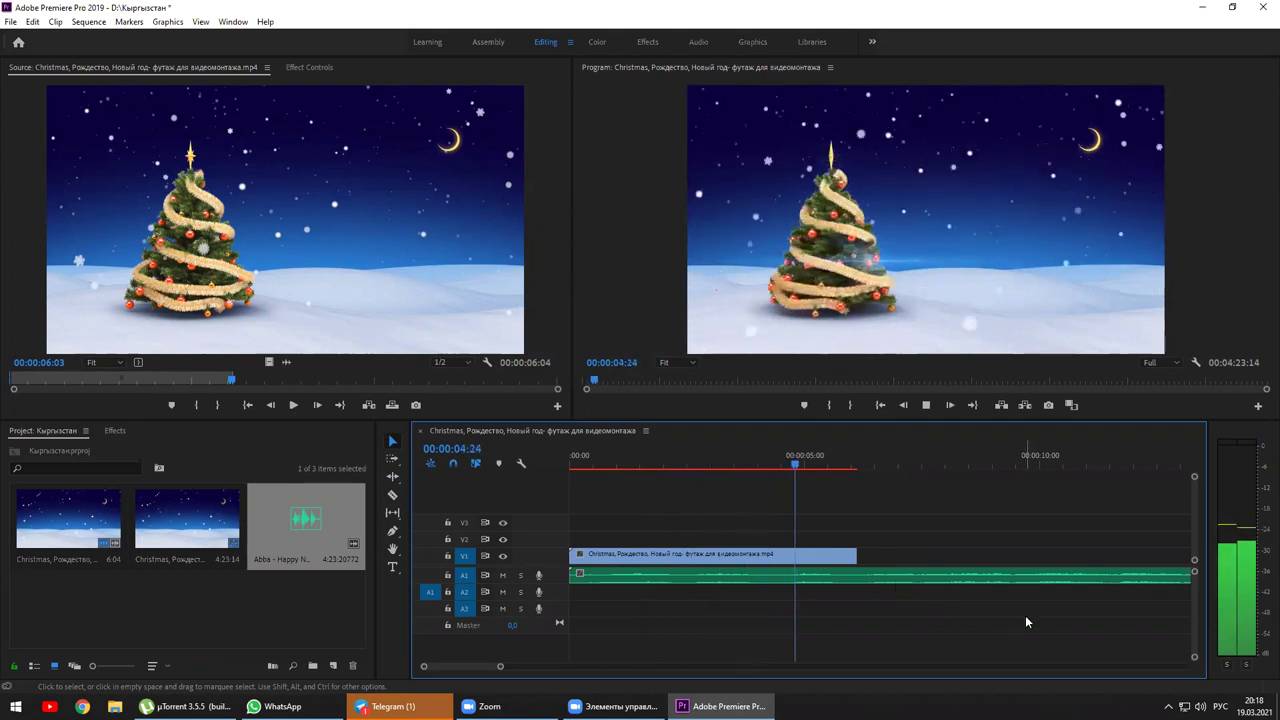
{"action": "key", "text": "space"}
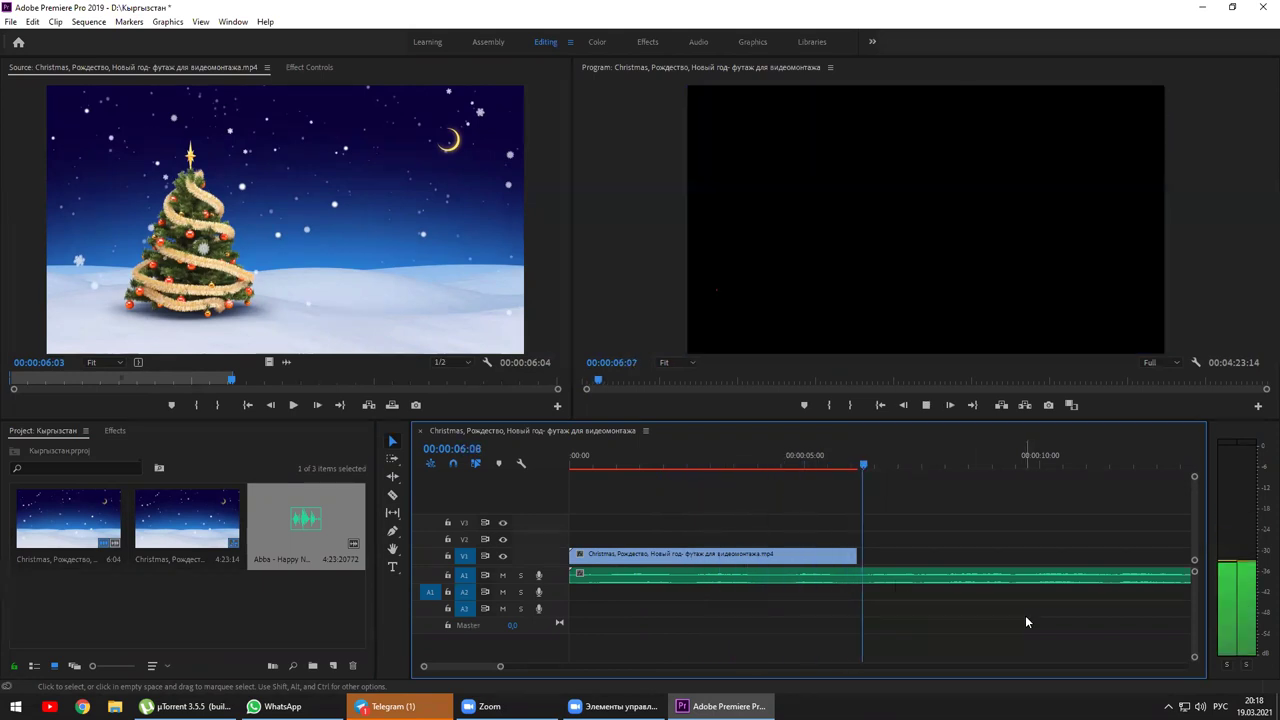
{"action": "left_click", "coordinate": [573, 466]}
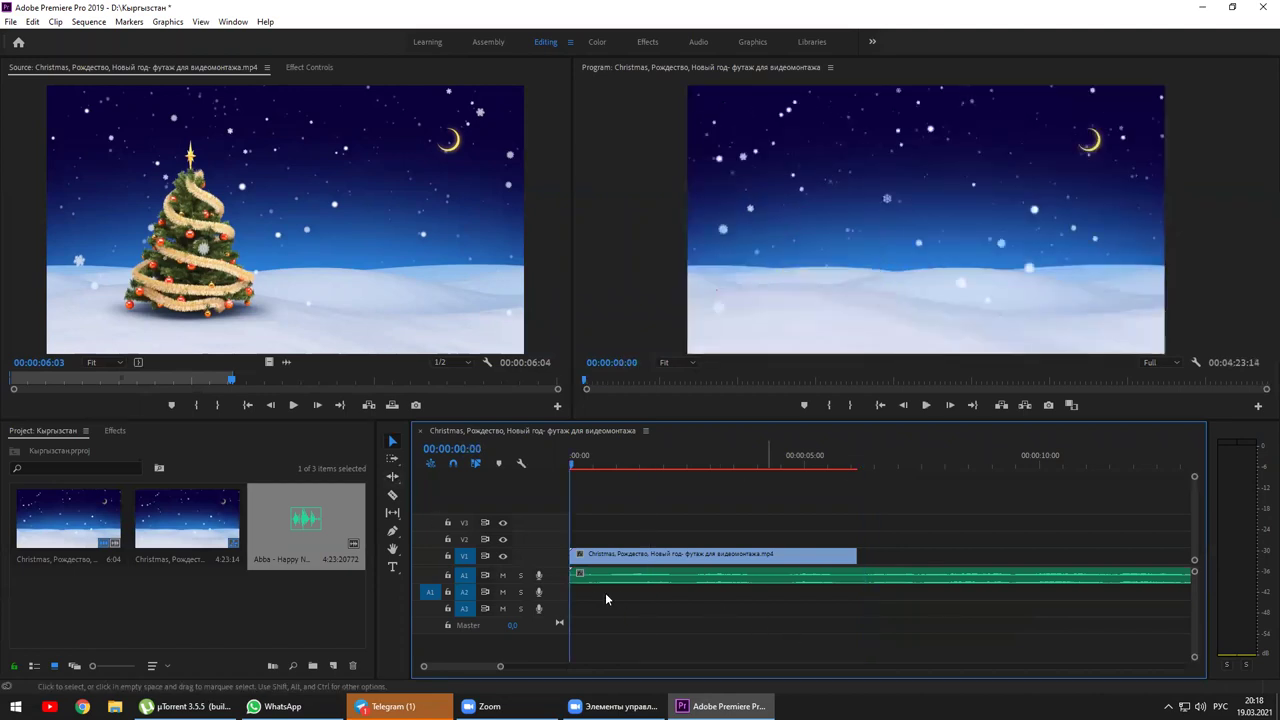
{"action": "left_click", "coordinate": [625, 579]}
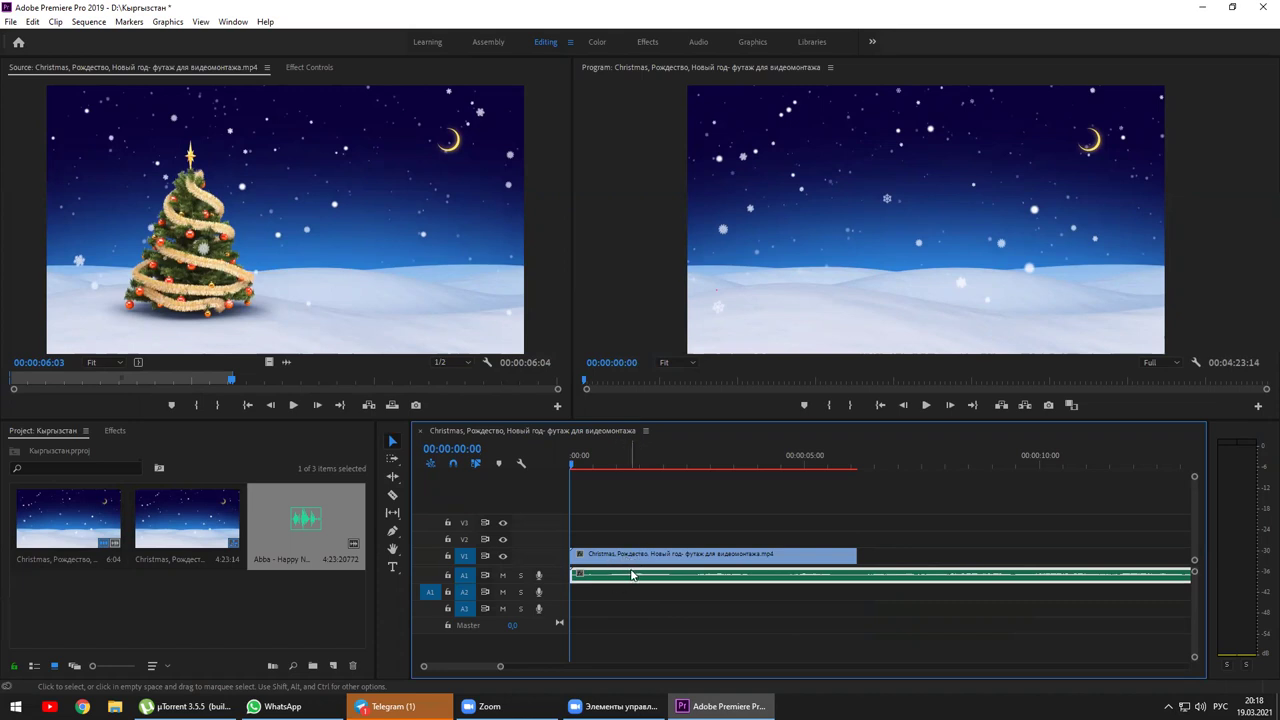
Zoom the timeline out until the whole 00:04:23:14 Abba clip on A1 is visible.
{"action": "key", "text": "minus"}
{"action": "key", "text": "minus"}
{"action": "key", "text": "minus"}
{"action": "key", "text": "minus"}
{"action": "key", "text": "minus"}
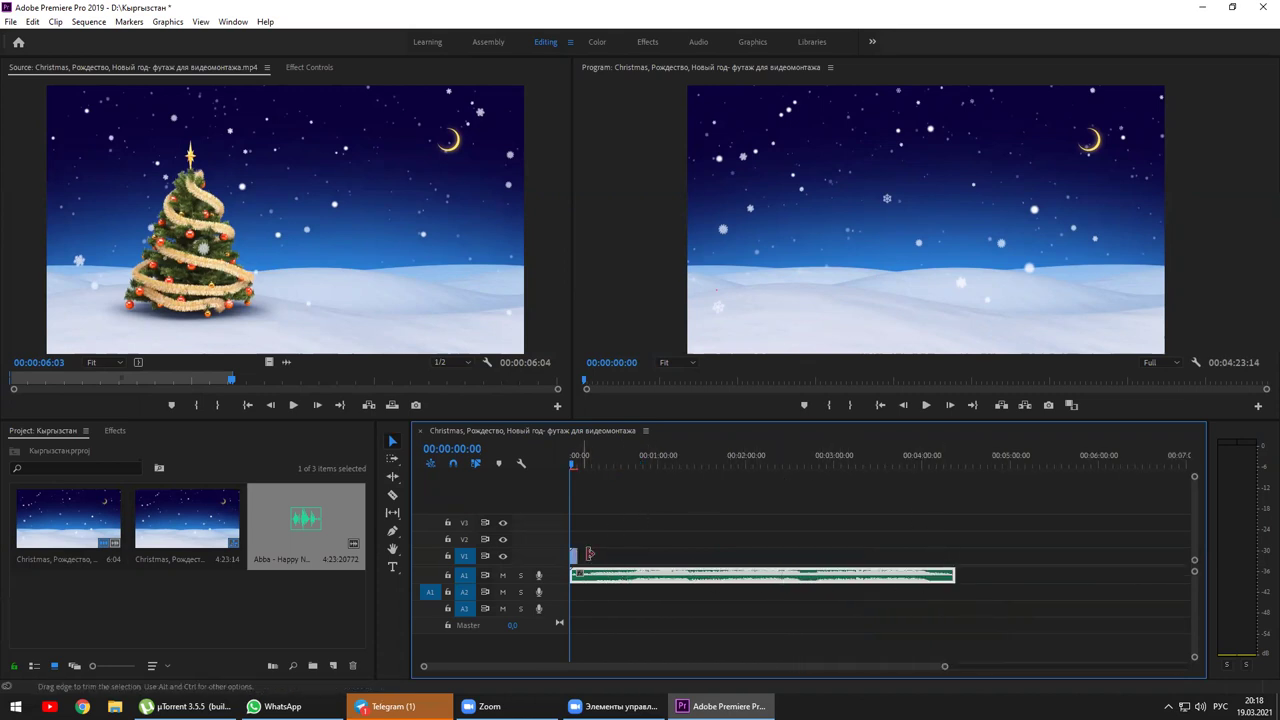
{"action": "key", "text": "equal"}
{"action": "key", "text": "equal"}
{"action": "key", "text": "equal"}
{"action": "key", "text": "equal"}
{"action": "key", "text": "equal"}
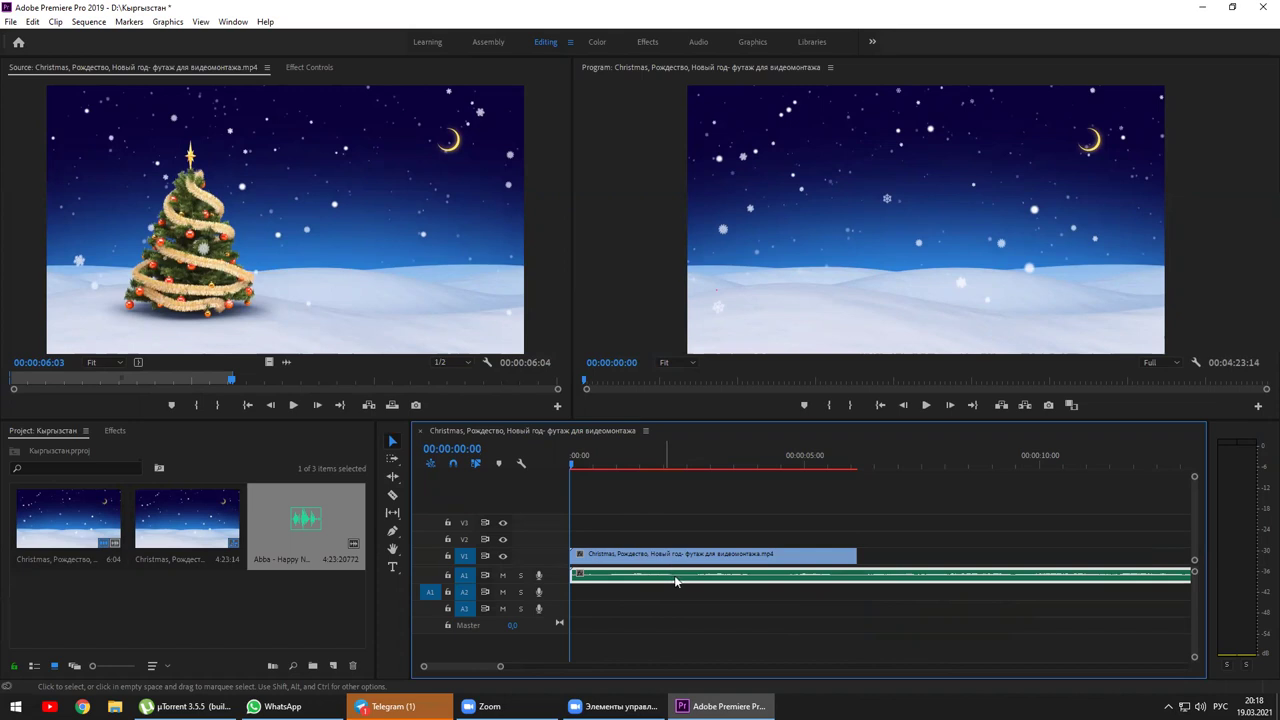
{"action": "key", "text": "minus"}
{"action": "key", "text": "minus"}
{"action": "key", "text": "minus"}
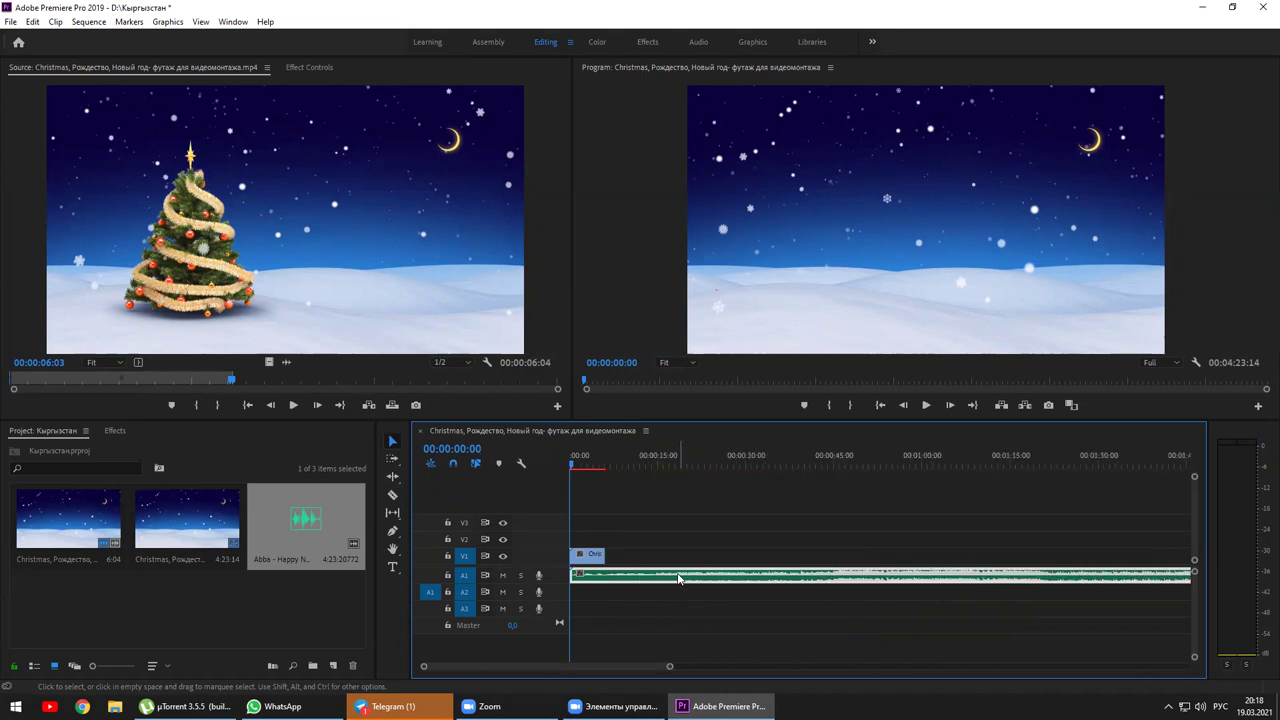
{"action": "key", "text": "equal"}
{"action": "key", "text": "equal"}
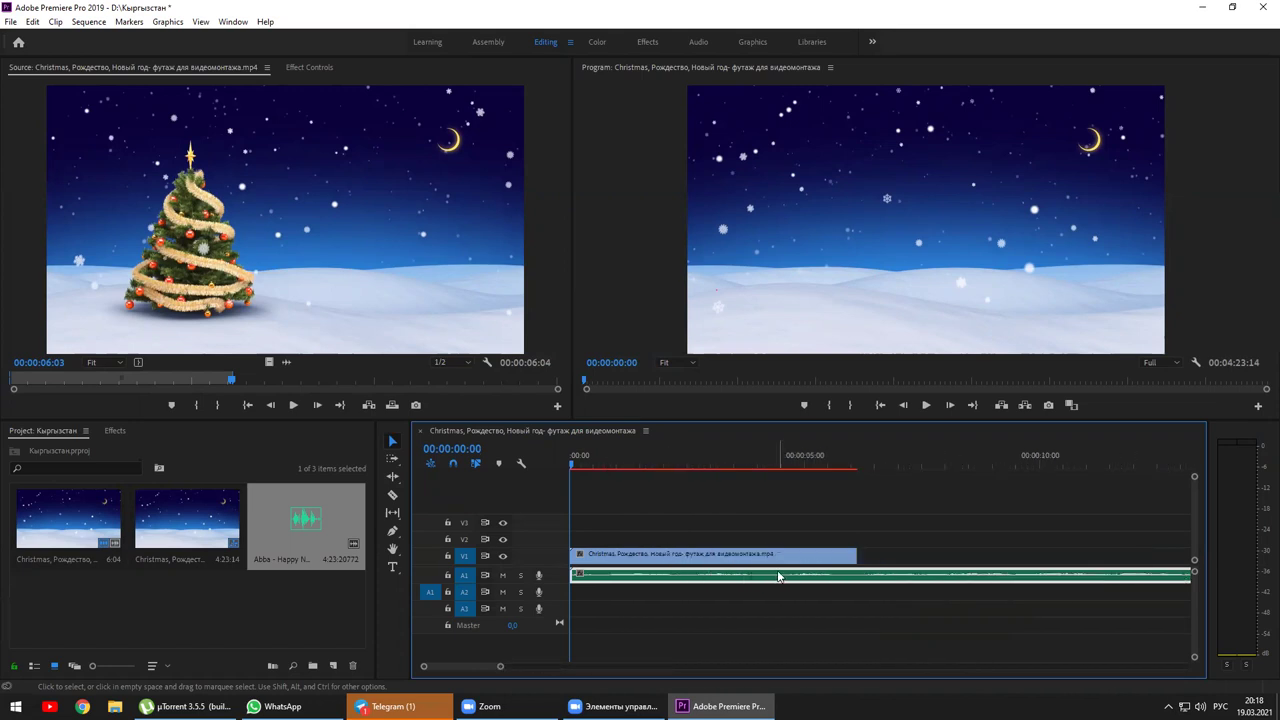
{"action": "key", "text": "minus"}
{"action": "key", "text": "minus"}
{"action": "key", "text": "minus"}
{"action": "key", "text": "minus"}
{"action": "key", "text": "minus"}
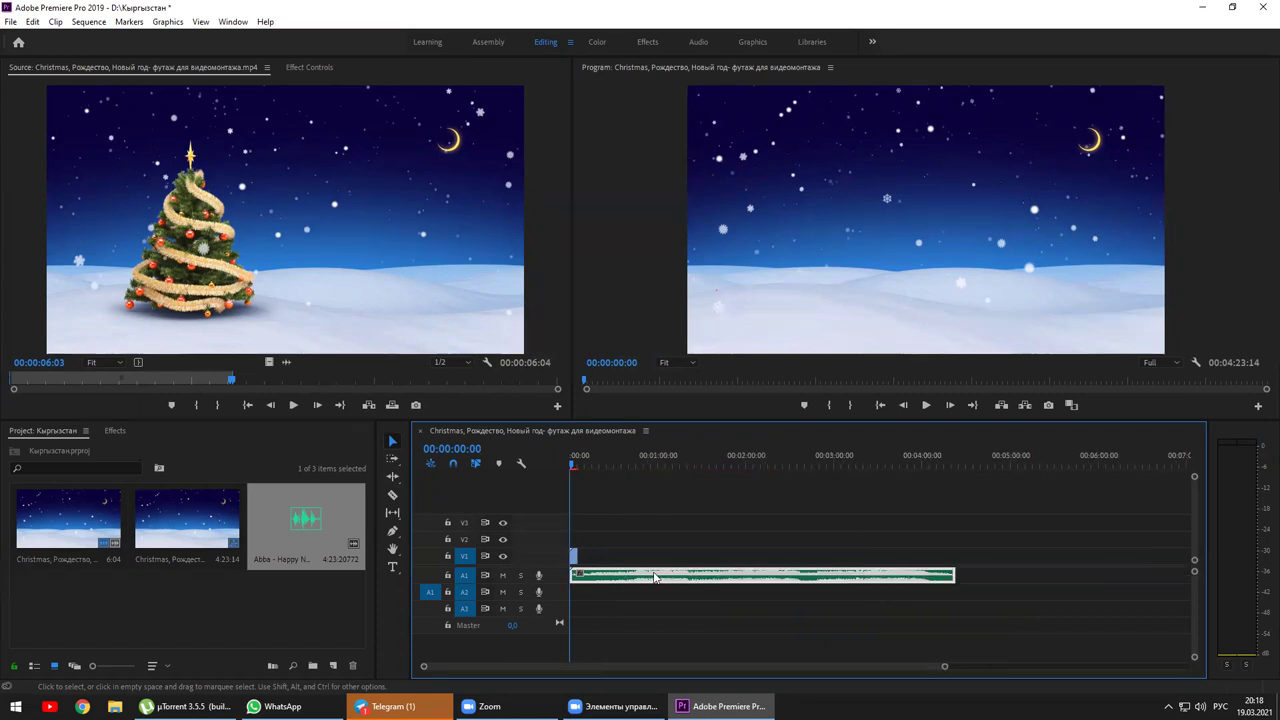
{"action": "key", "text": "equal"}
{"action": "key", "text": "minus"}
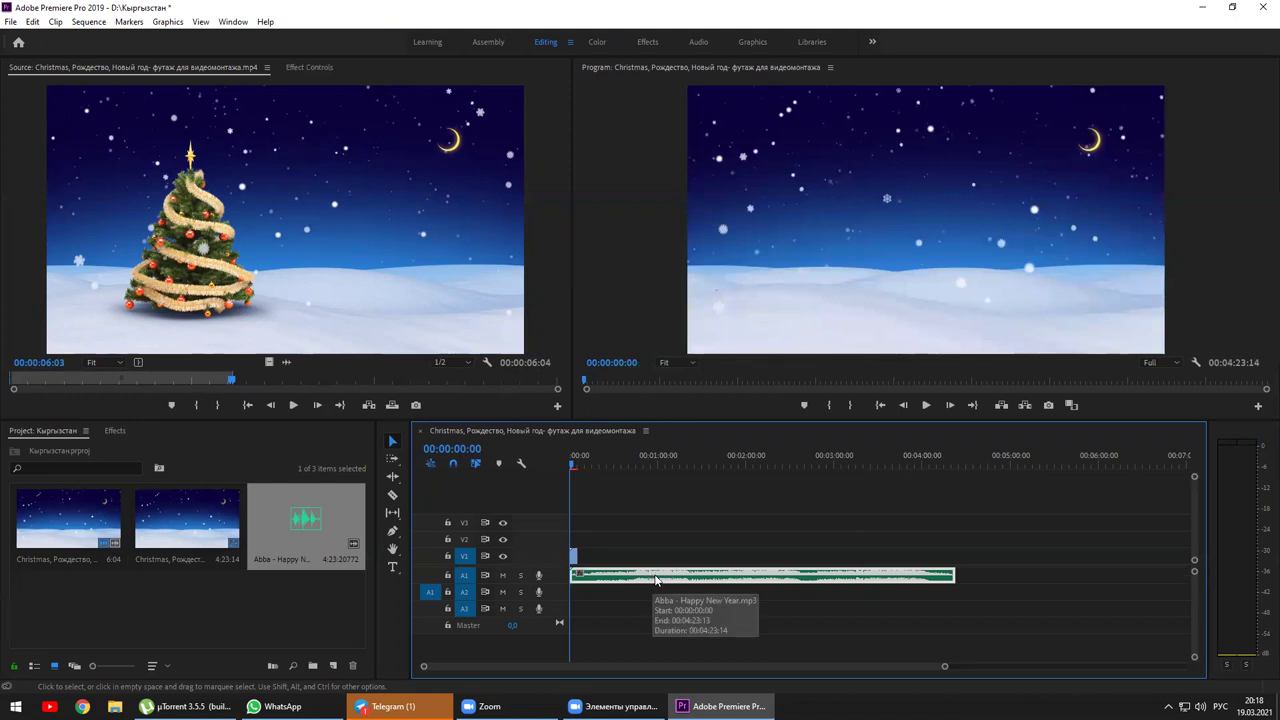
{"action": "key", "text": "equal"}
{"action": "key", "text": "equal"}
{"action": "key", "text": "equal"}
{"action": "key", "text": "equal"}
{"action": "key", "text": "equal"}
{"action": "key", "text": "equal"}
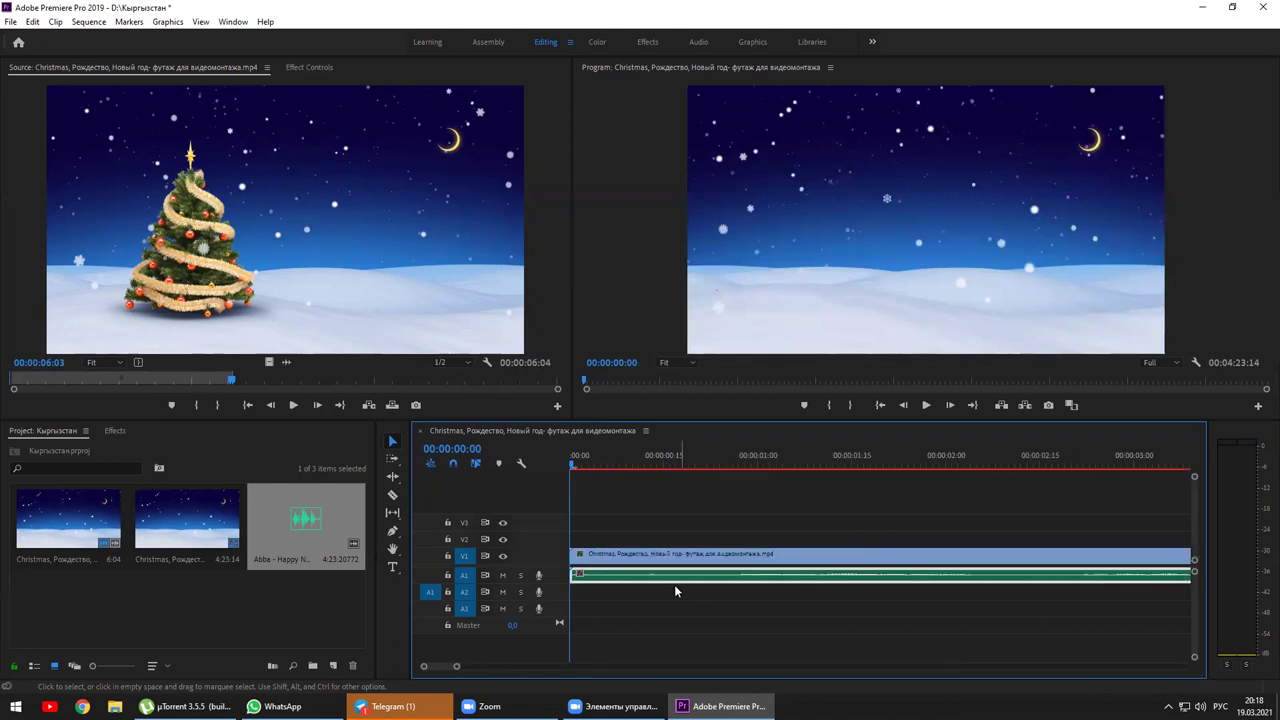
{"action": "key", "text": "minus"}
{"action": "key", "text": "minus"}
{"action": "key", "text": "minus"}
{"action": "key", "text": "minus"}
{"action": "key", "text": "minus"}
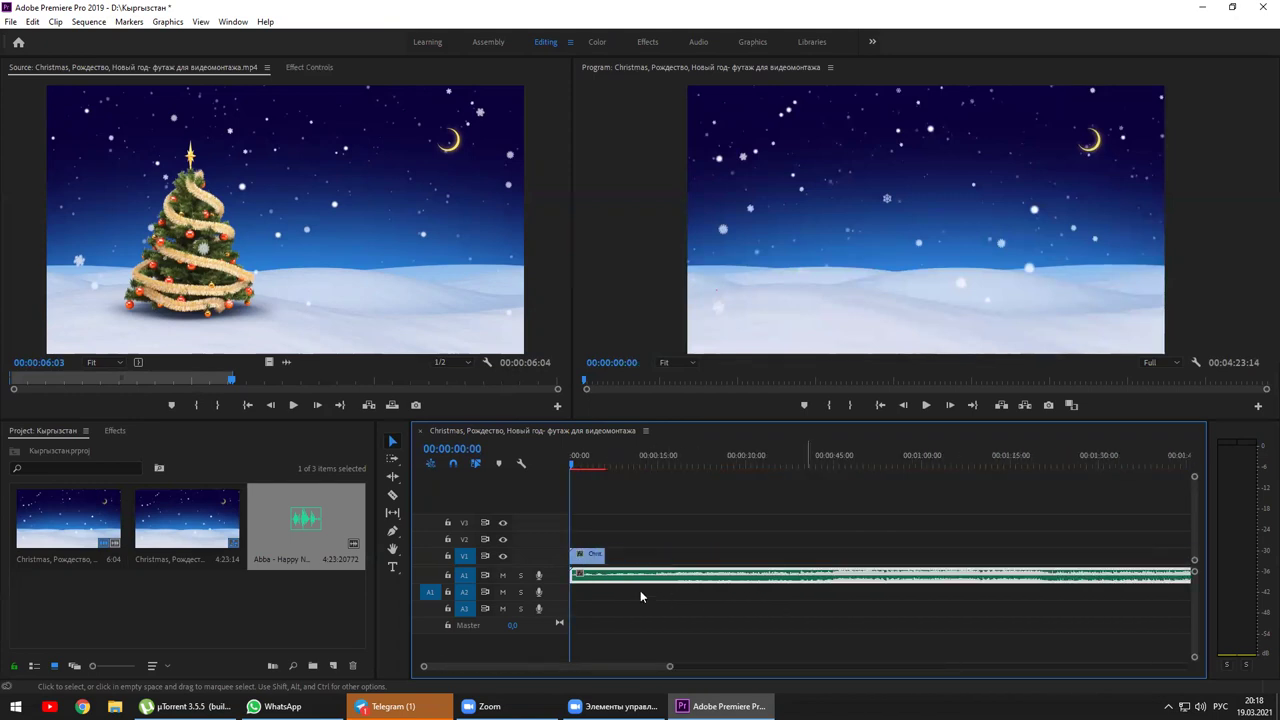
{"action": "key", "text": "equal"}
{"action": "key", "text": "equal"}
{"action": "key", "text": "equal"}
{"action": "key", "text": "minus"}
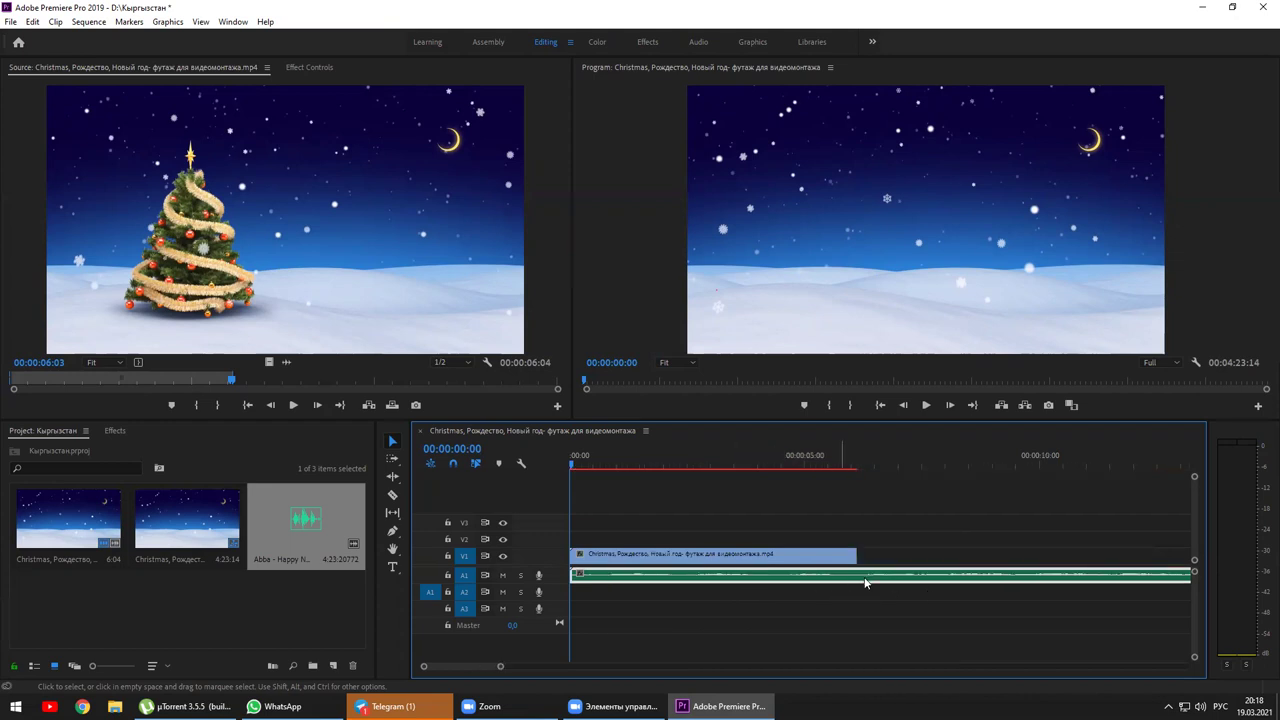
{"action": "key", "text": "minus"}
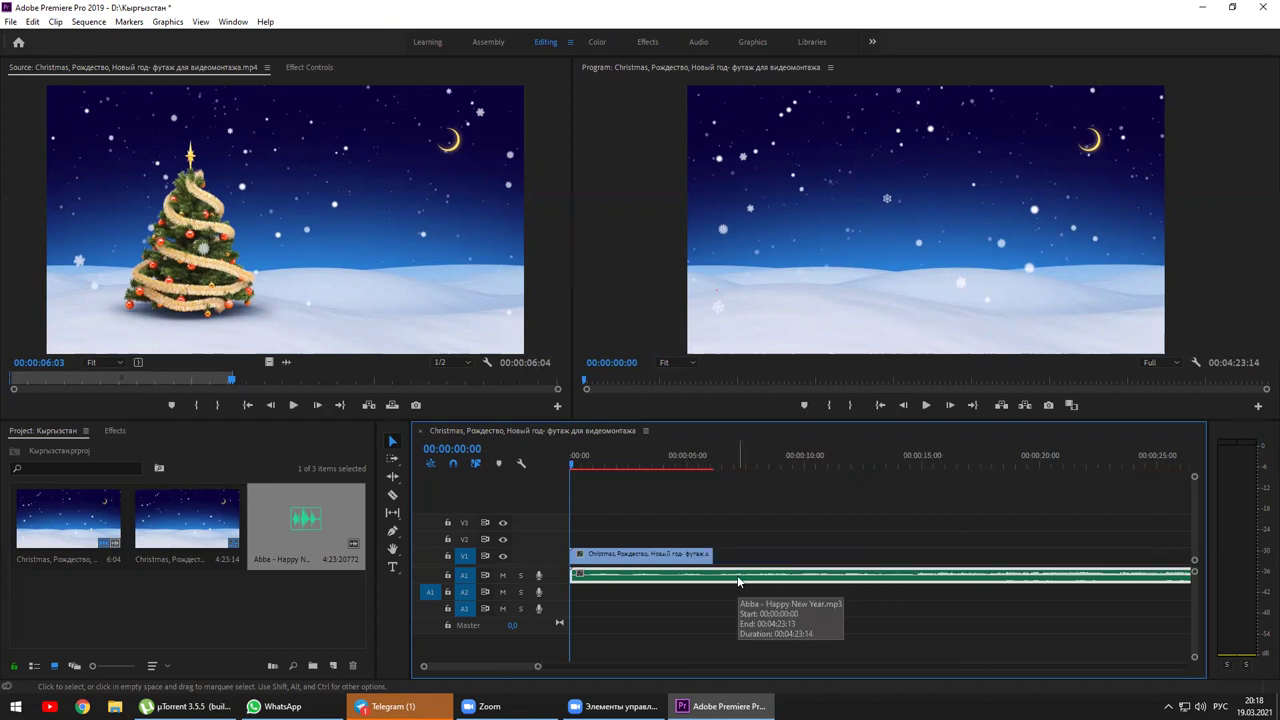
{"action": "key", "text": "minus"}
{"action": "key", "text": "minus"}
{"action": "key", "text": "minus"}
{"action": "key", "text": "minus"}
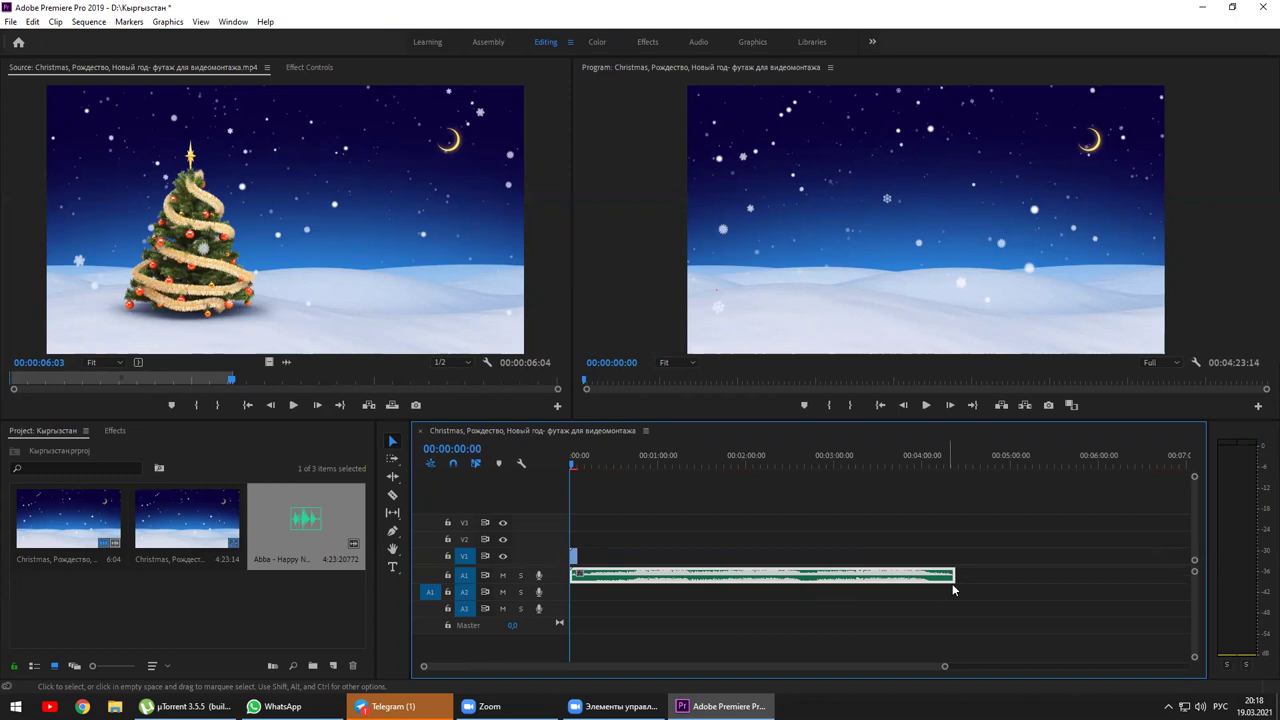
{"action": "left_click_drag", "start_coordinate": [954, 576], "coordinate": [575, 577]}
{"action": "key", "text": "equal"}
{"action": "key", "text": "equal"}
{"action": "key", "text": "equal"}
{"action": "key", "text": "equal"}
{"action": "key", "text": "equal"}
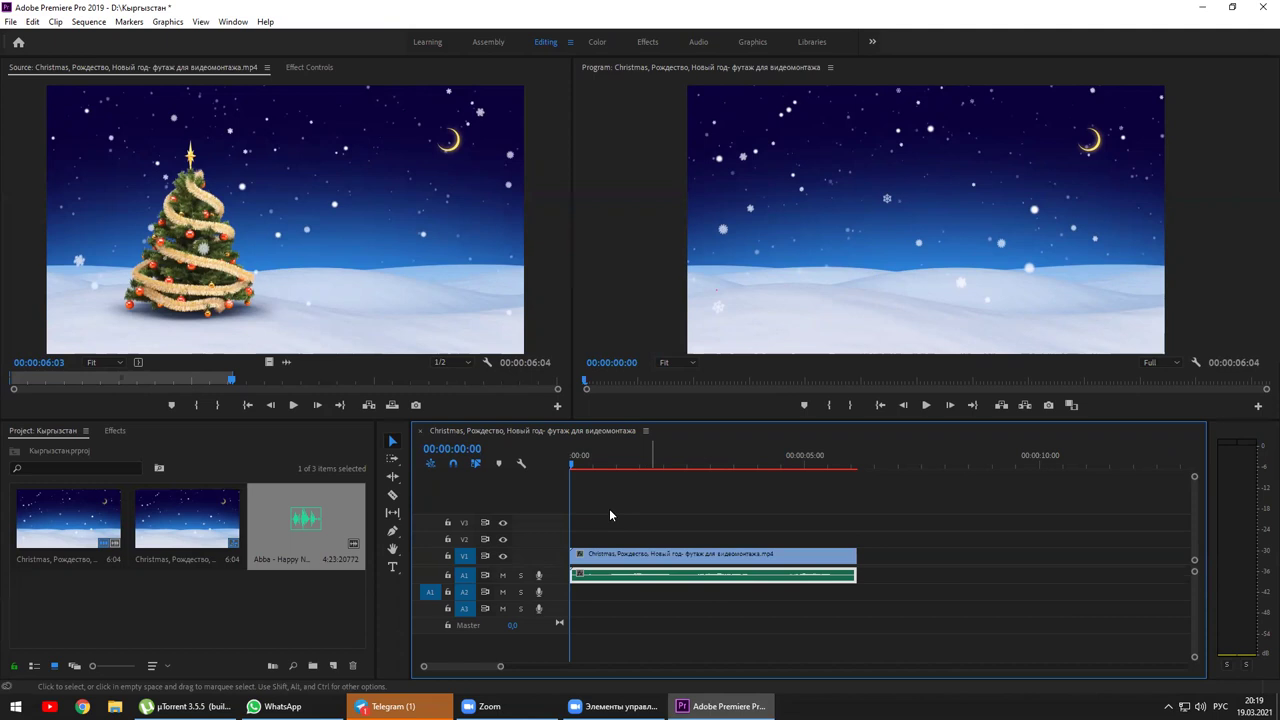
{"action": "key", "text": "space"}
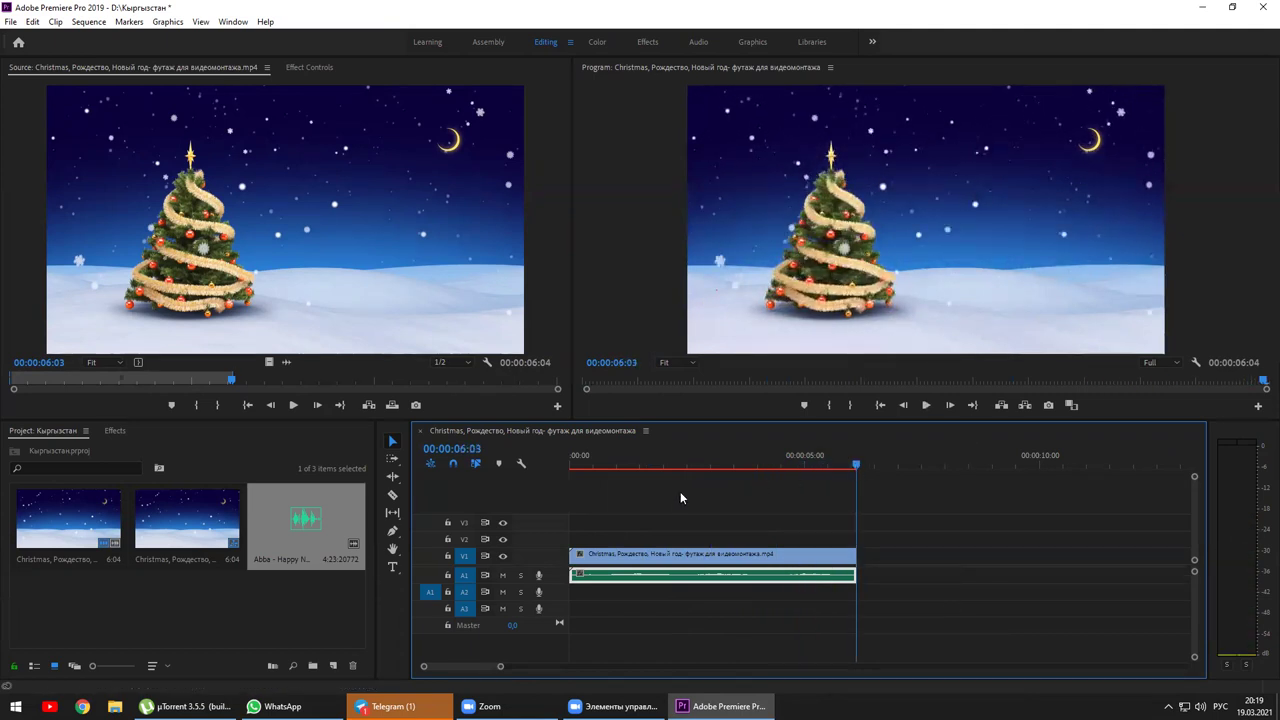
{"action": "key", "text": "Home"}
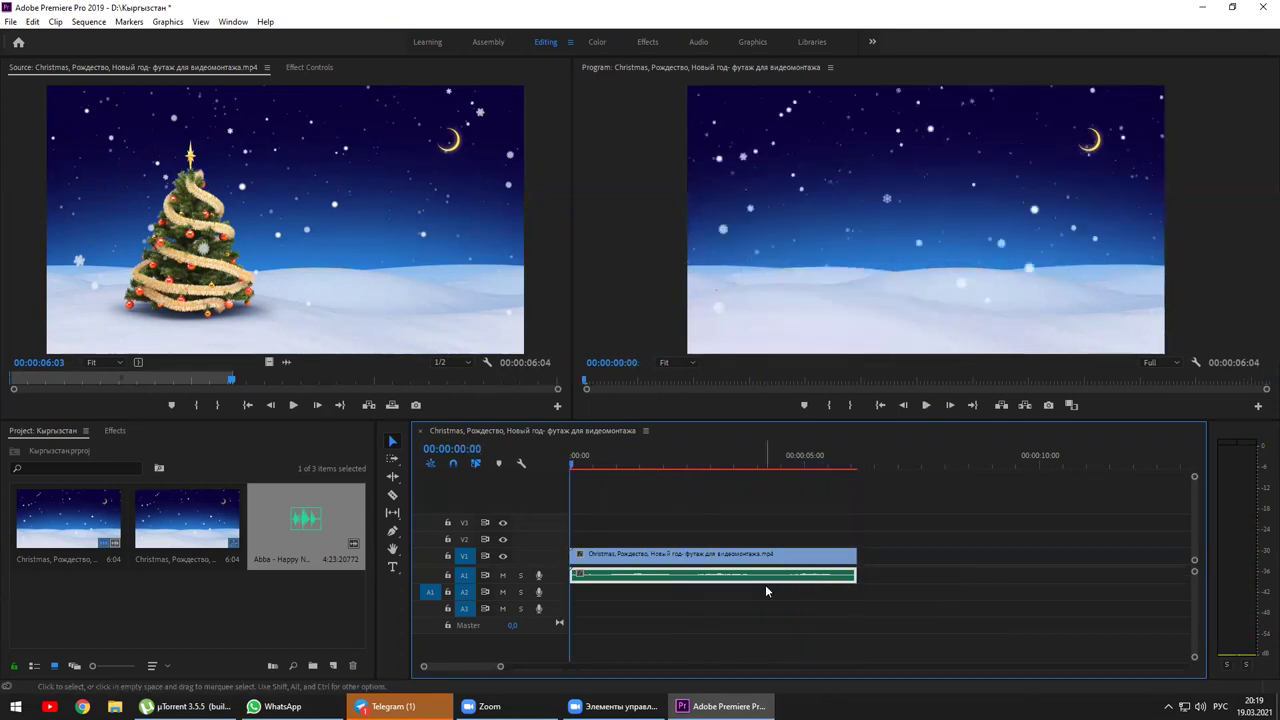
{"action": "key", "text": "space"}
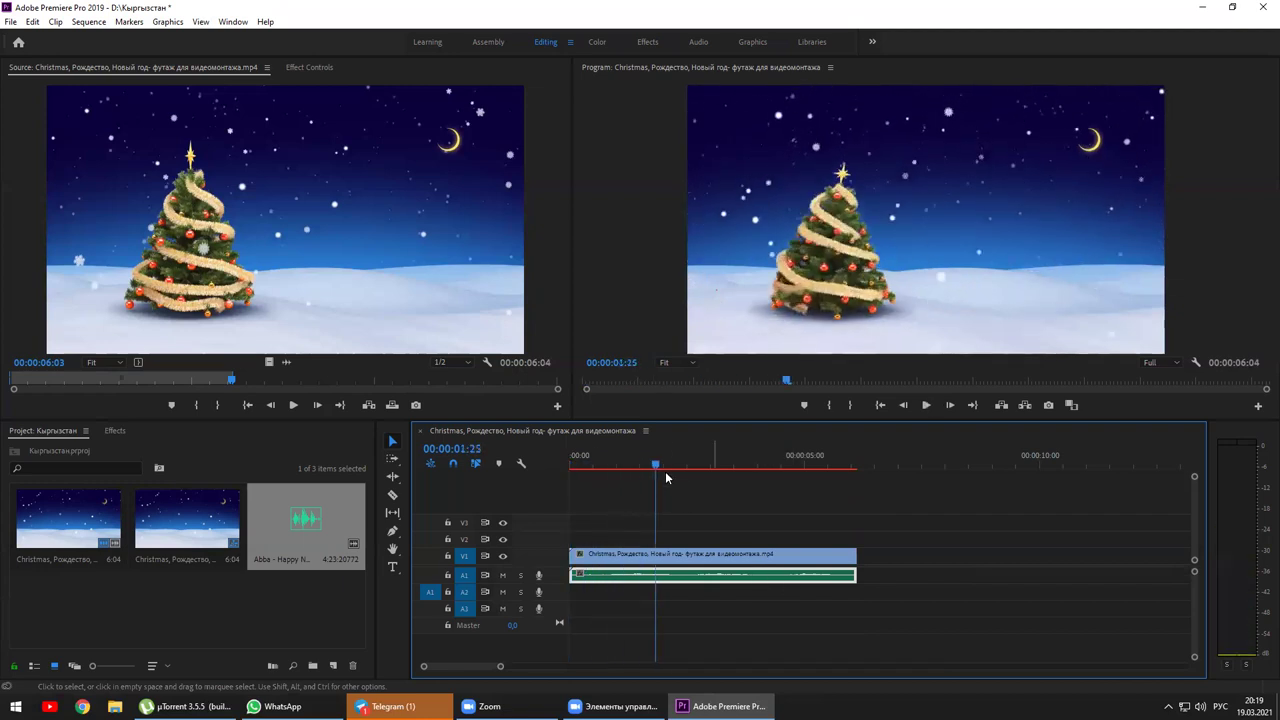
{"action": "key", "text": "Home"}
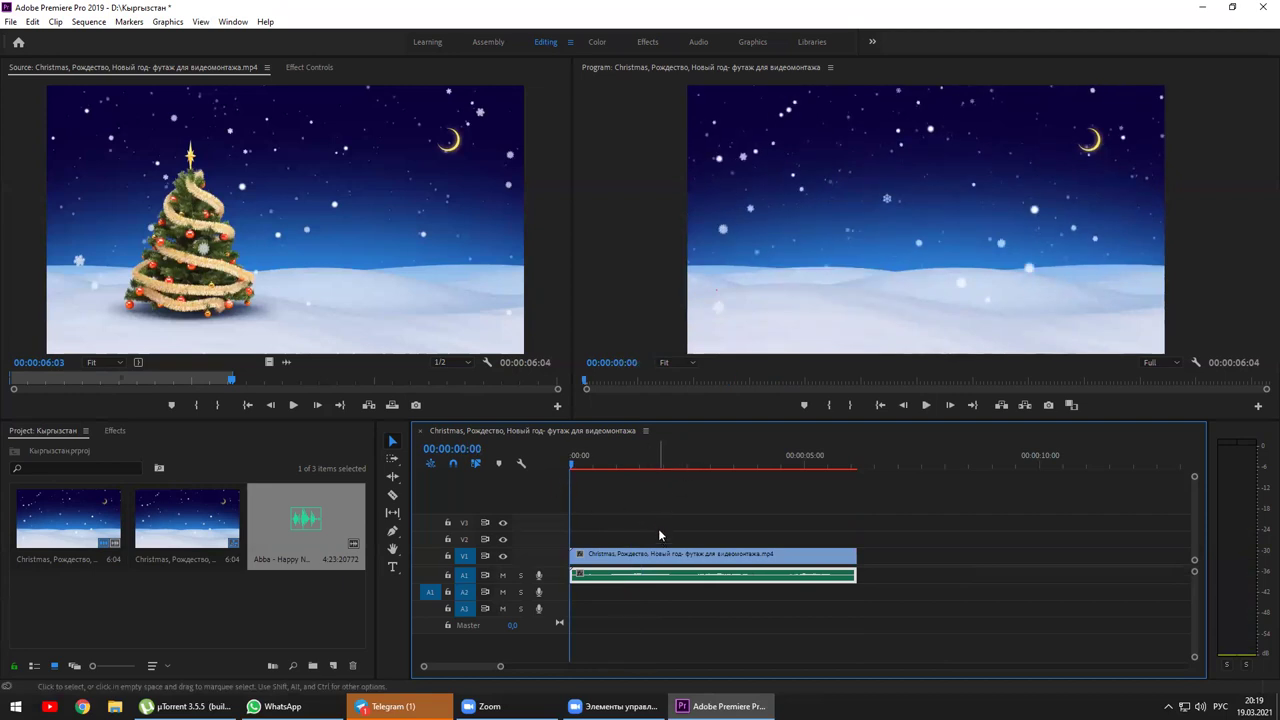
{"action": "key", "text": "space"}
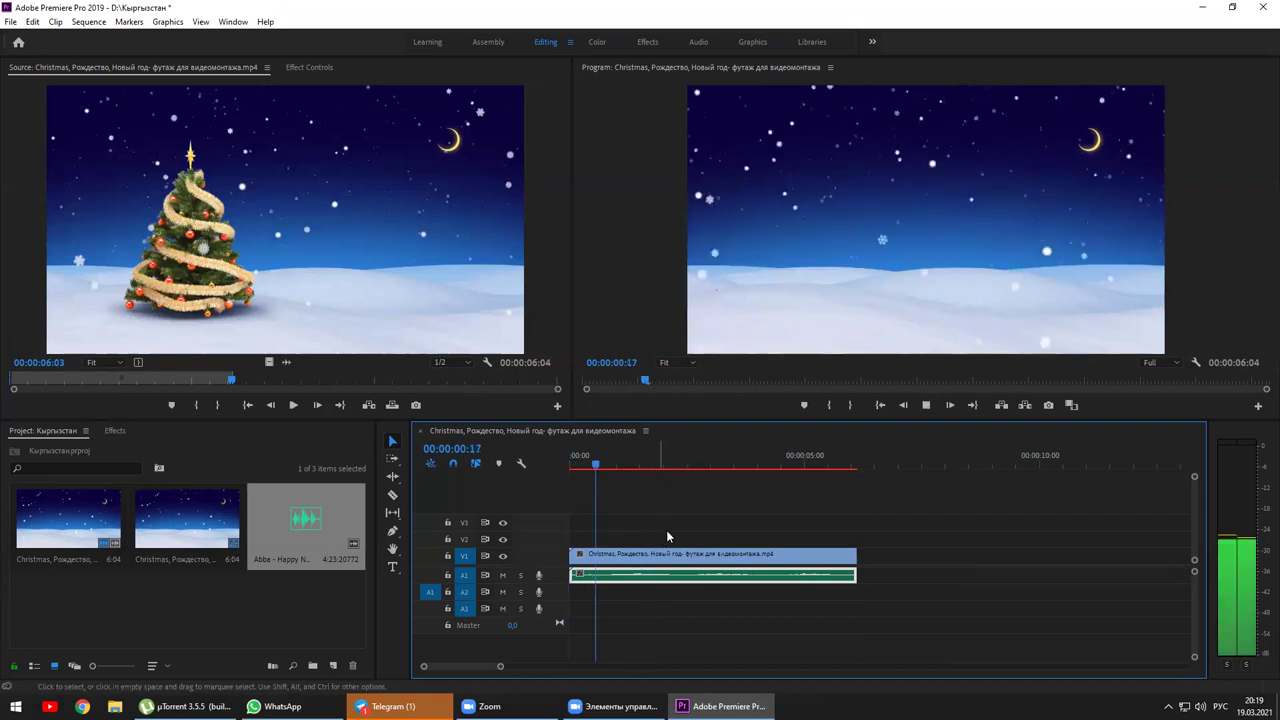
{"action": "key", "text": "space"}
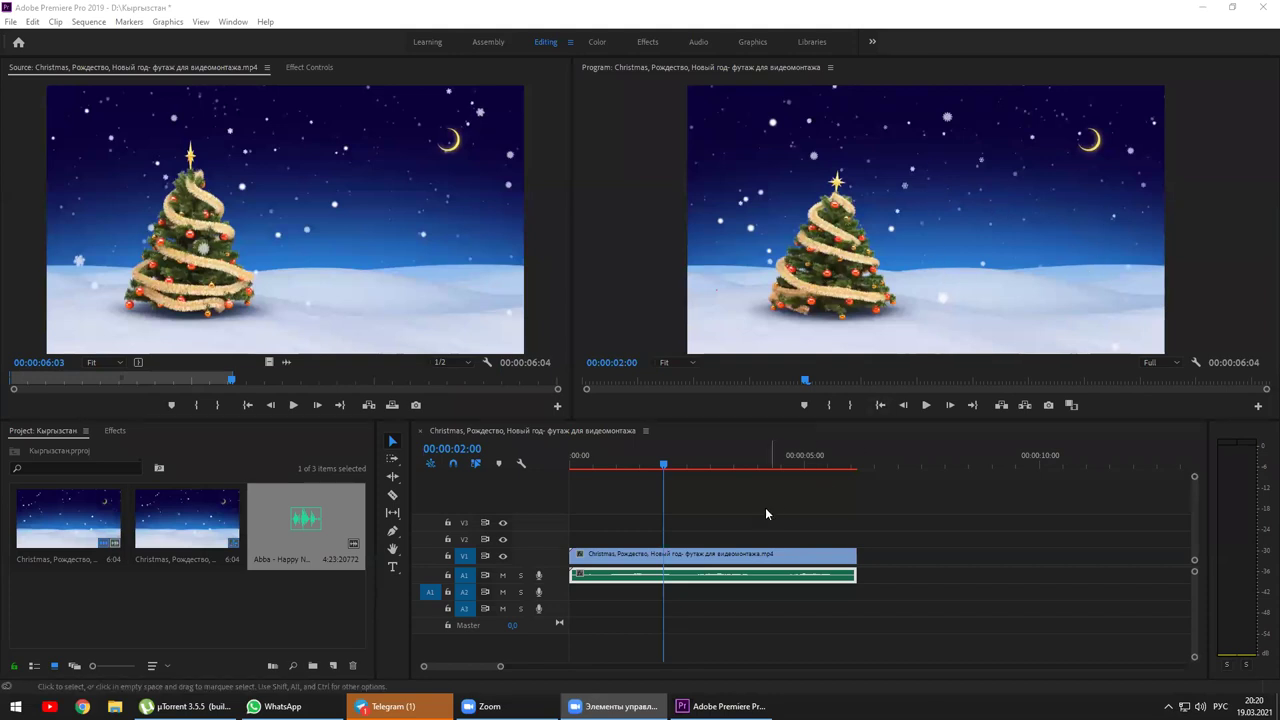
{"action": "left_click_drag", "start_coordinate": [665, 466], "coordinate": [571, 466]}
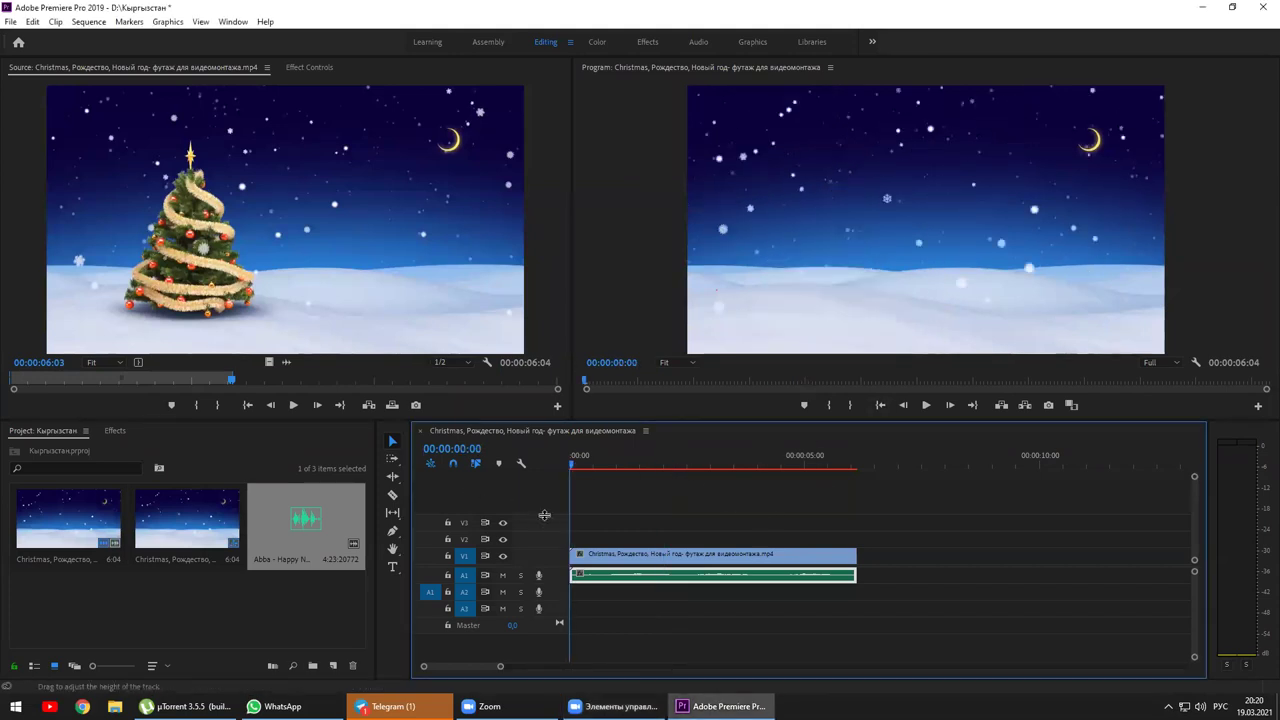
{"action": "key", "text": "space"}
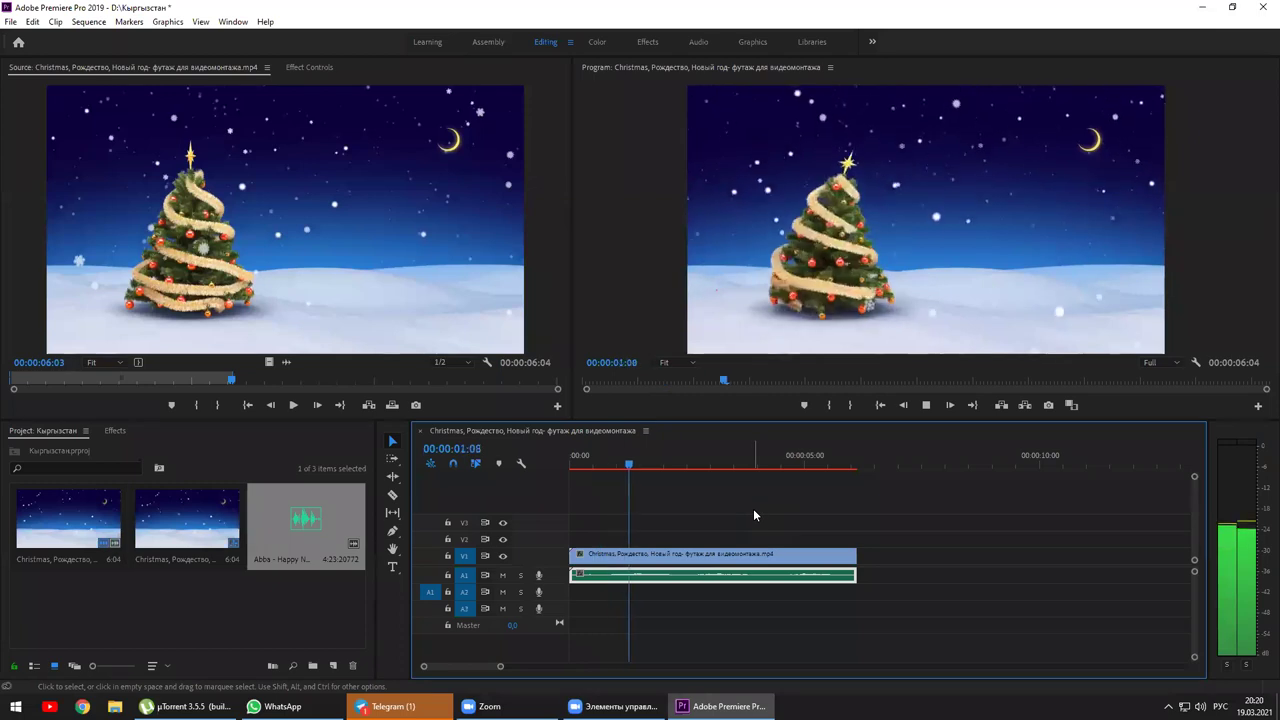
{"action": "key", "text": "space"}
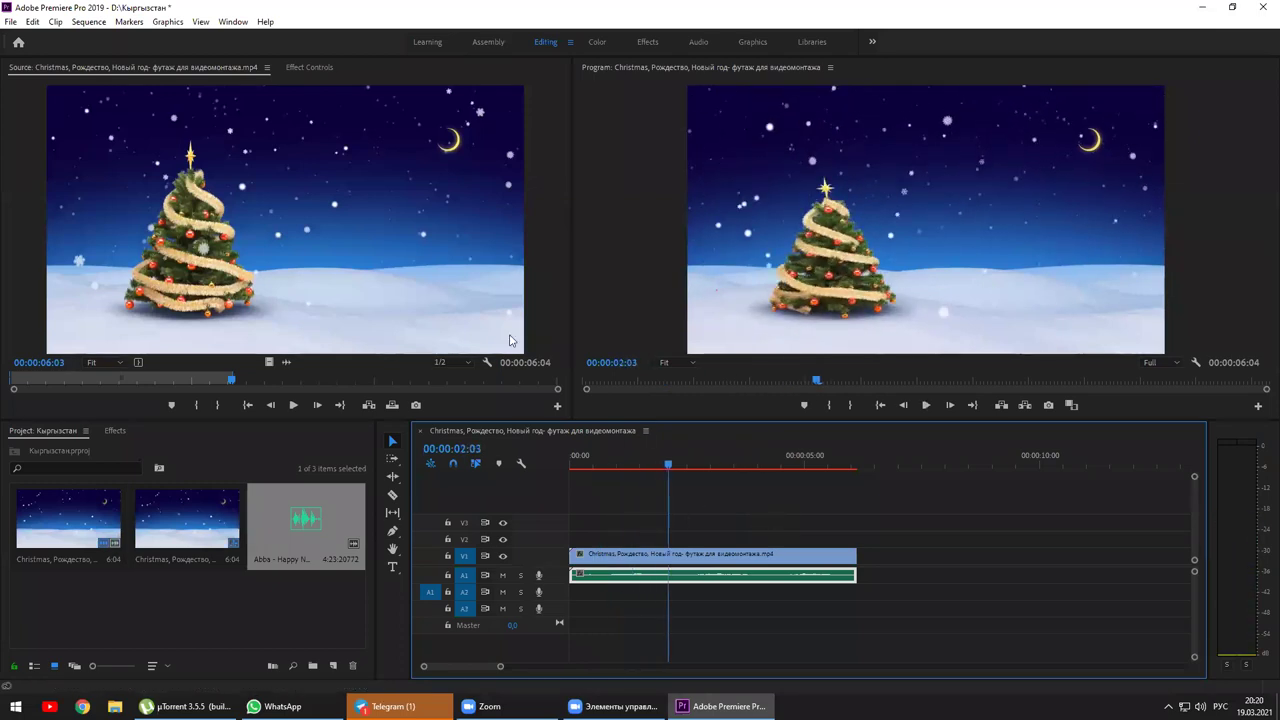
Show the File menu's New submenu with its Legacy Title option.
{"action": "left_click", "coordinate": [10, 22]}
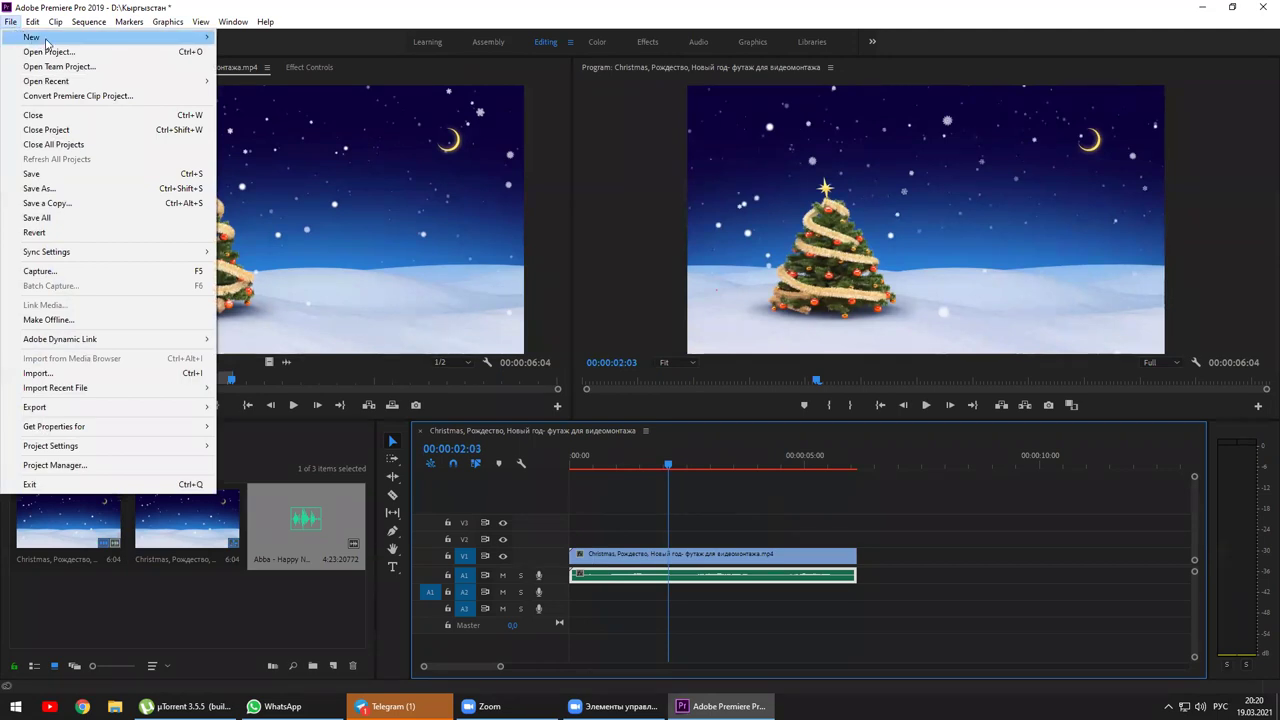
{"action": "mouse_move", "coordinate": [45, 44]}
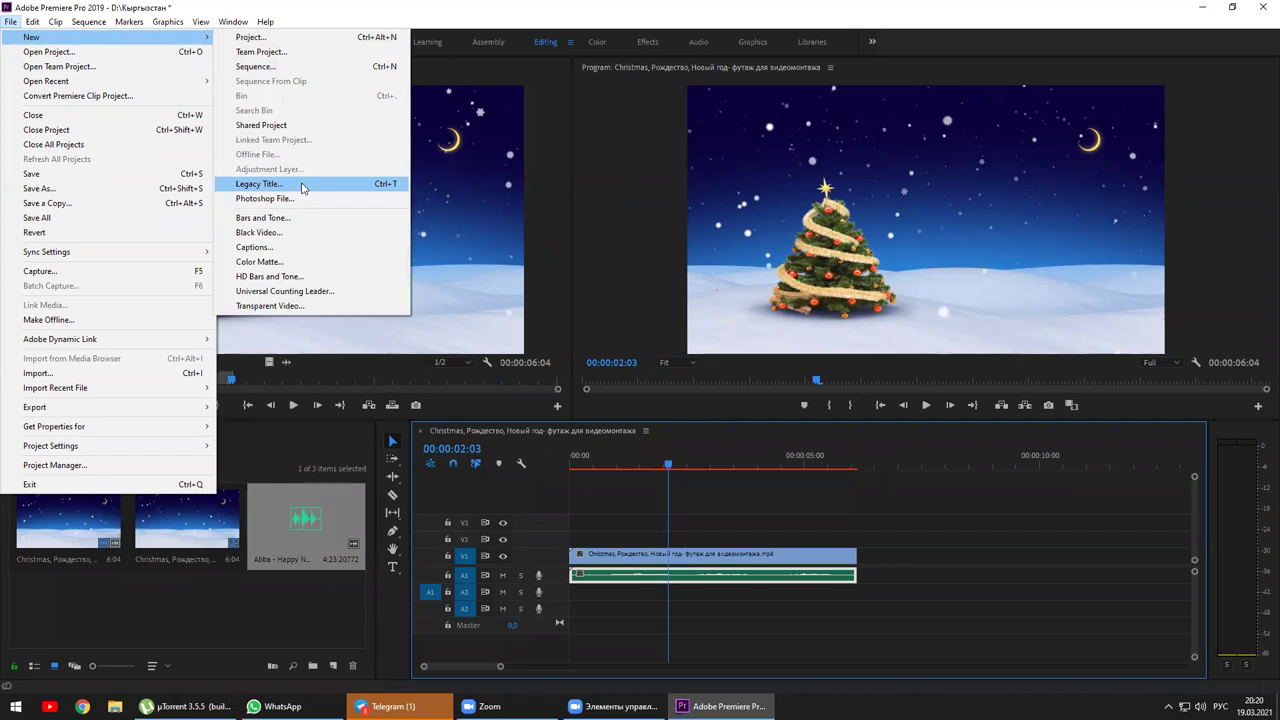
Create a new 1280×720 Legacy Title named куттуктоо.
{"action": "left_click", "coordinate": [302, 188]}
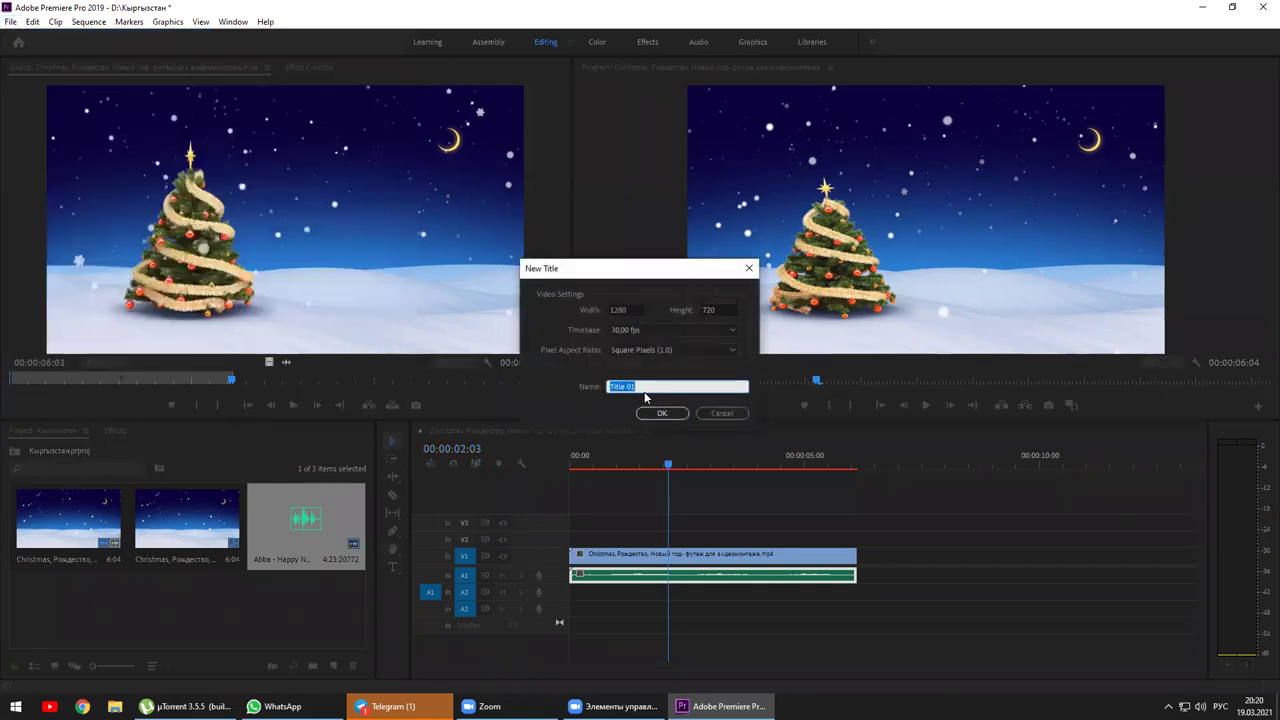
{"action": "type", "text": "куттукт"}
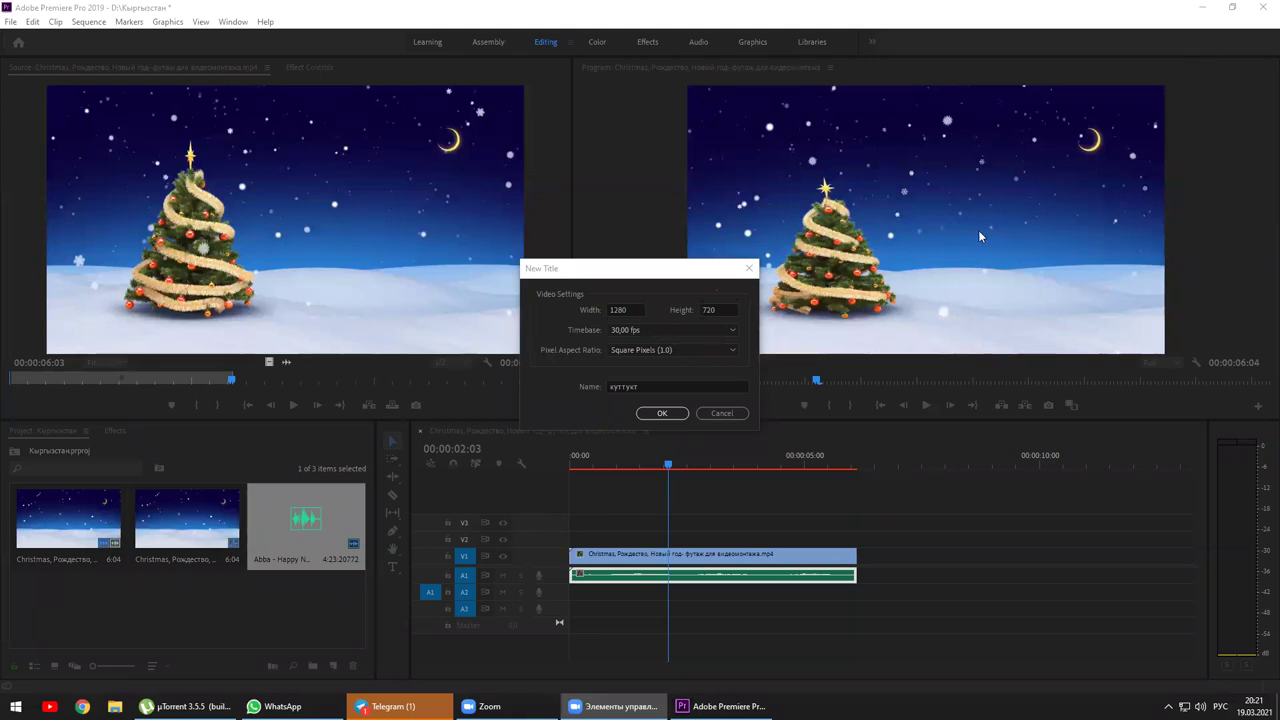
{"action": "left_click", "coordinate": [650, 386]}
{"action": "double_click", "coordinate": [678, 386]}
{"action": "left_click", "coordinate": [663, 384]}
{"action": "type", "text": "оо"}
{"action": "left_click", "coordinate": [673, 414]}
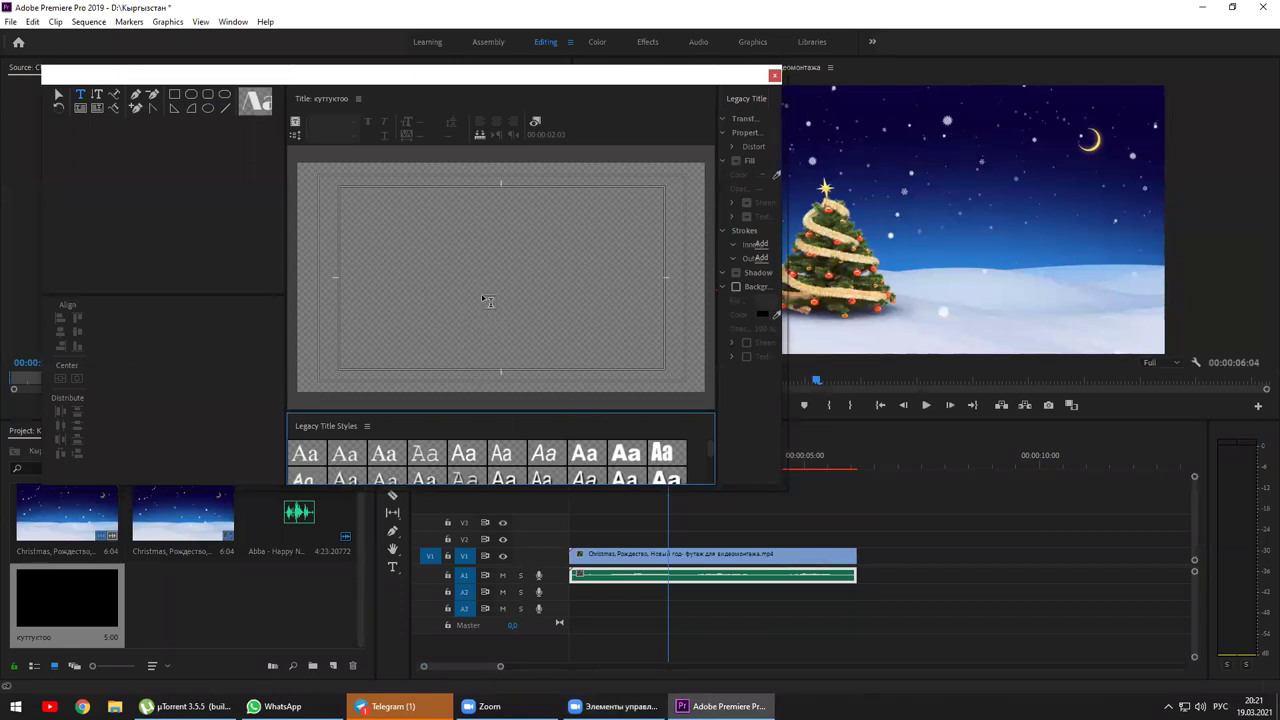
Type the three title lines 'Жаны', 'жылынзыз' and 'менен' in the title frame.
{"action": "left_click", "coordinate": [481, 288]}
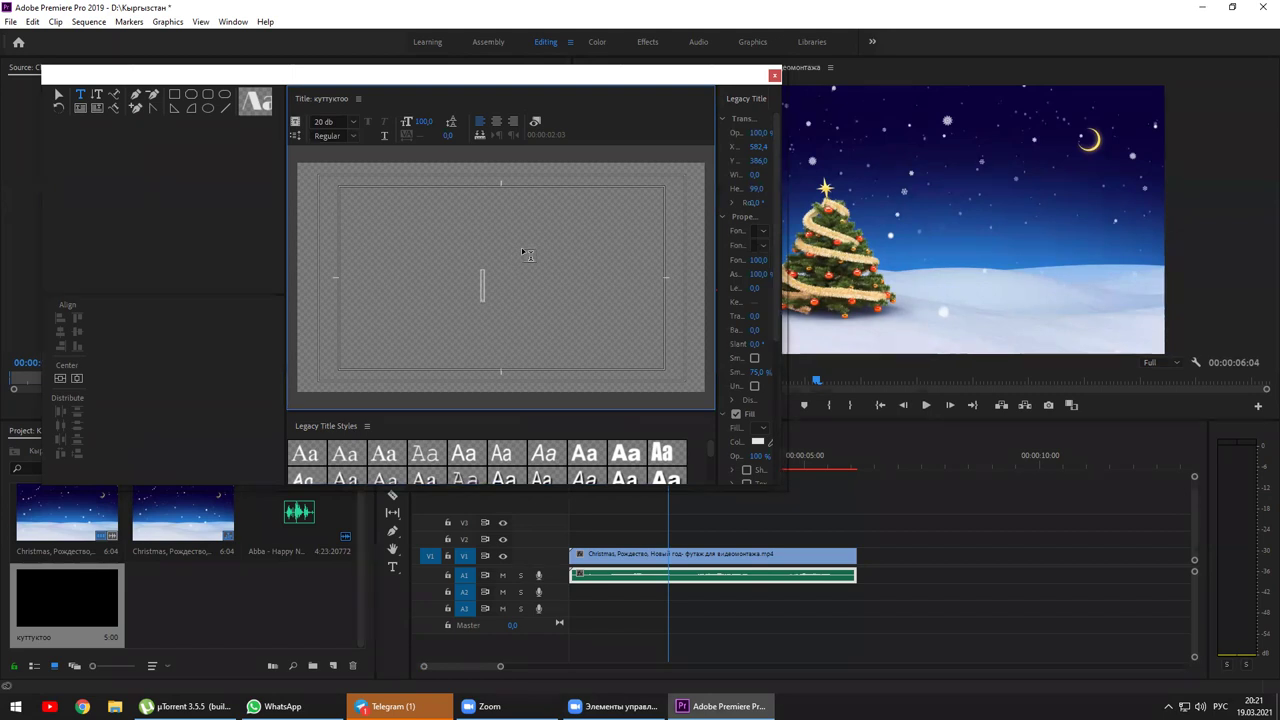
{"action": "type", "text": "Ж"}
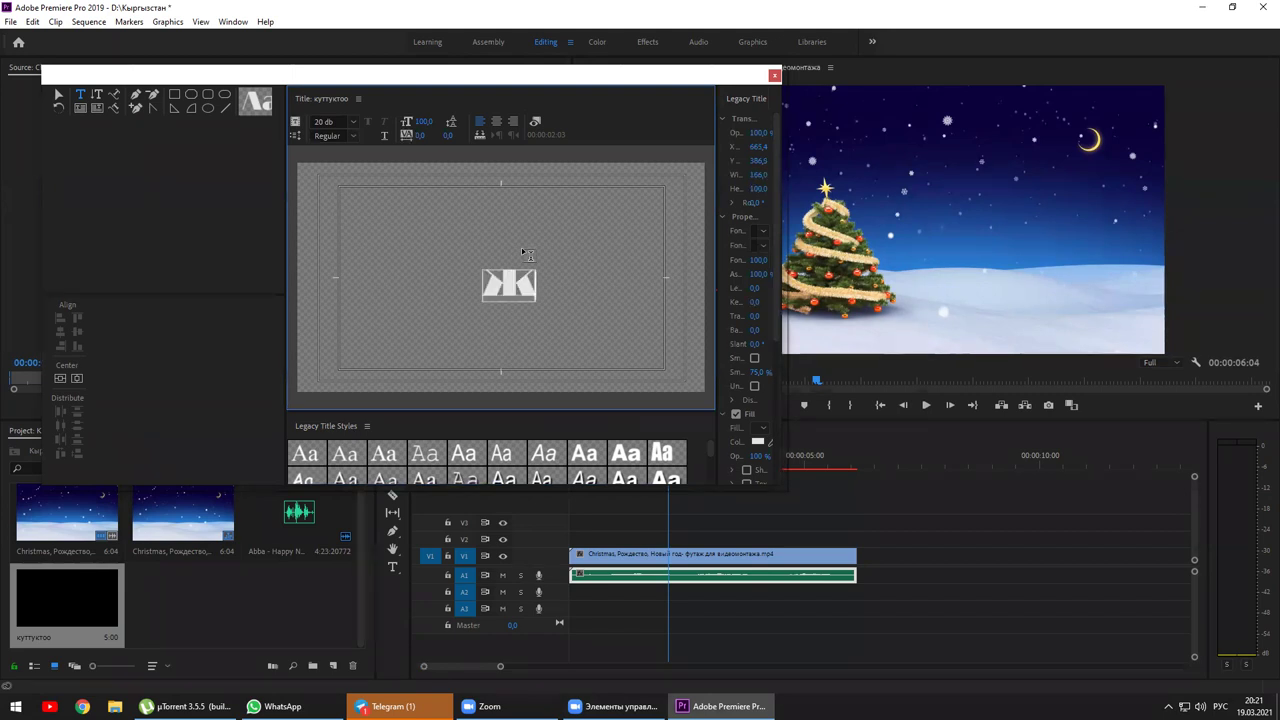
{"action": "type", "text": "аны"}
{"action": "key", "text": "Return"}
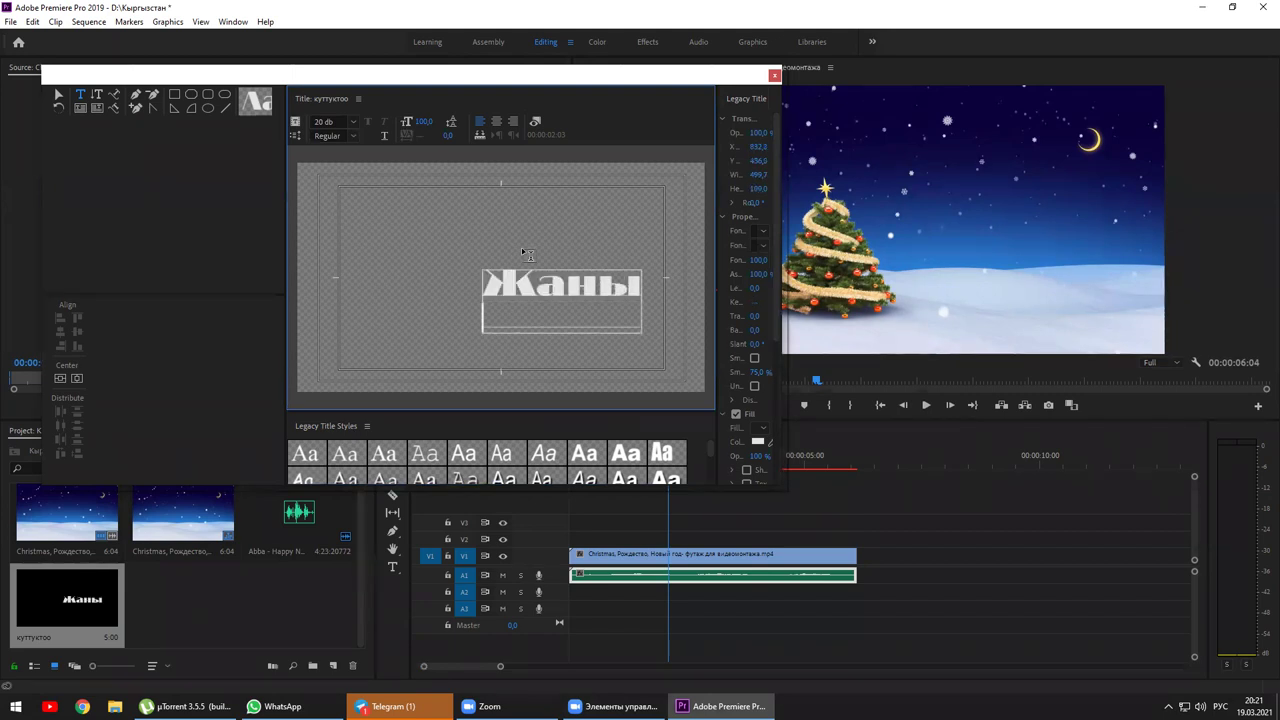
{"action": "type", "text": "жылын"}
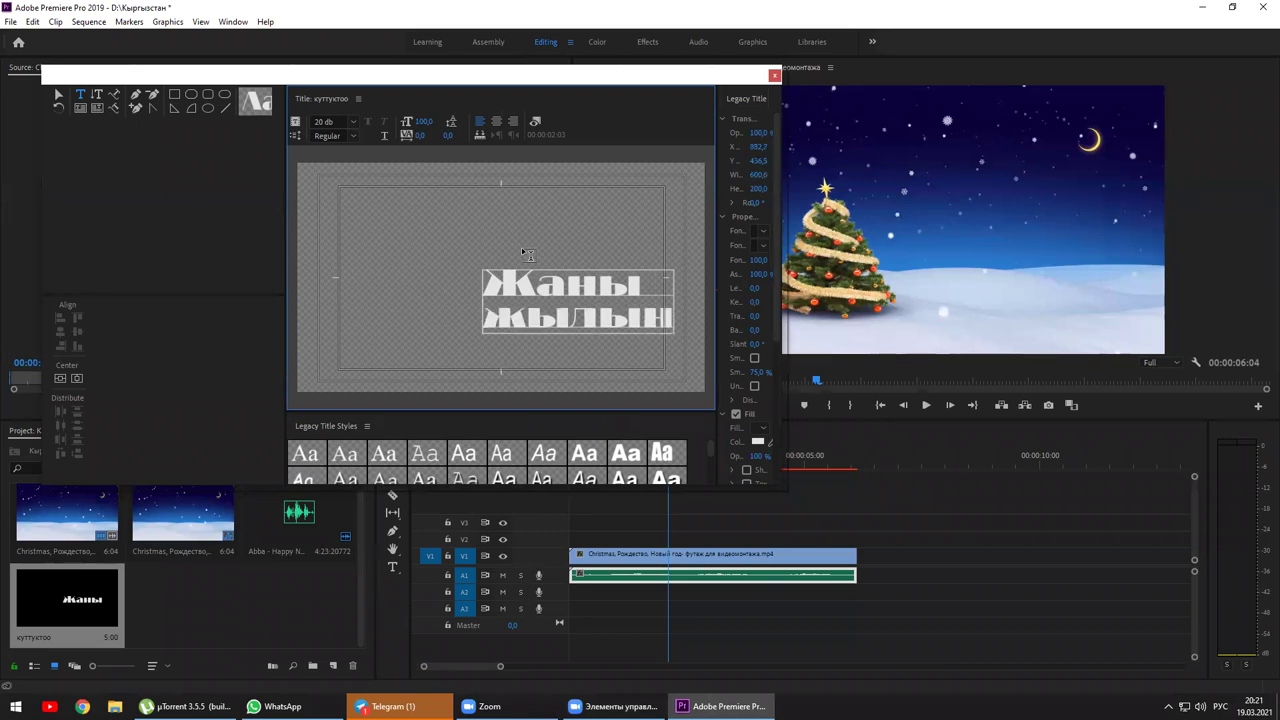
{"action": "type", "text": "зыз"}
{"action": "key", "text": "Return"}
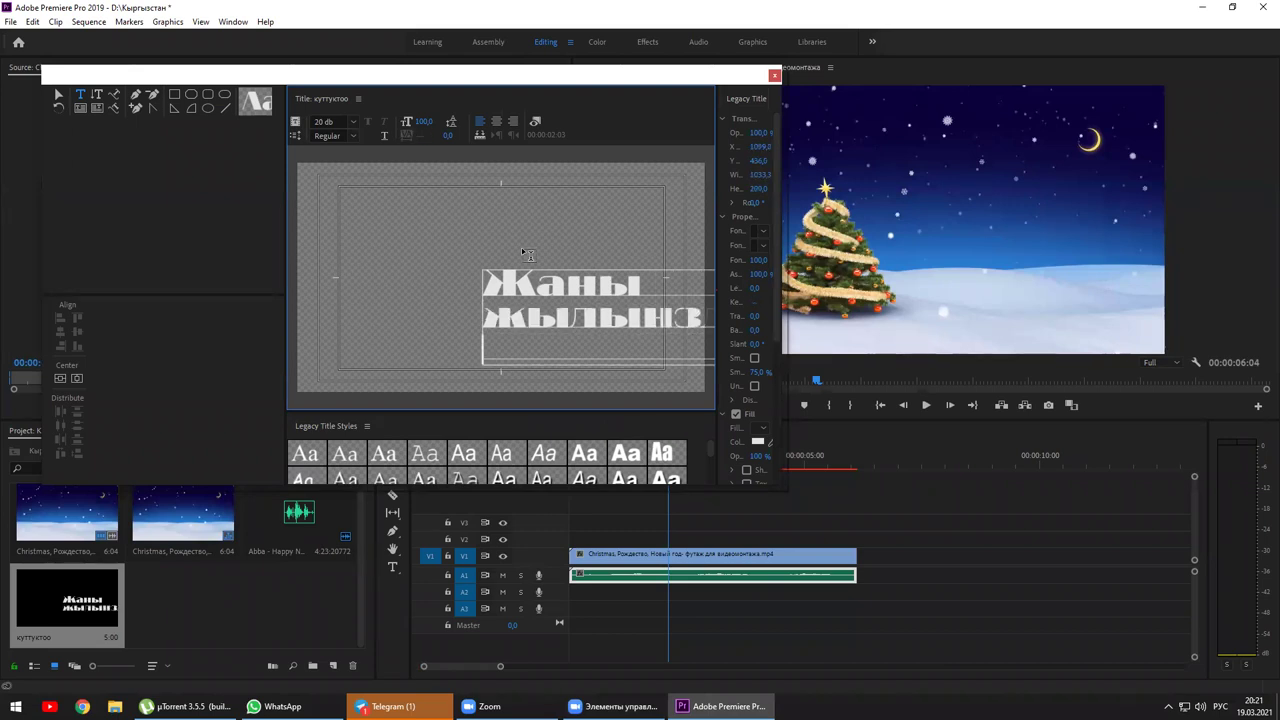
{"action": "type", "text": "менен"}
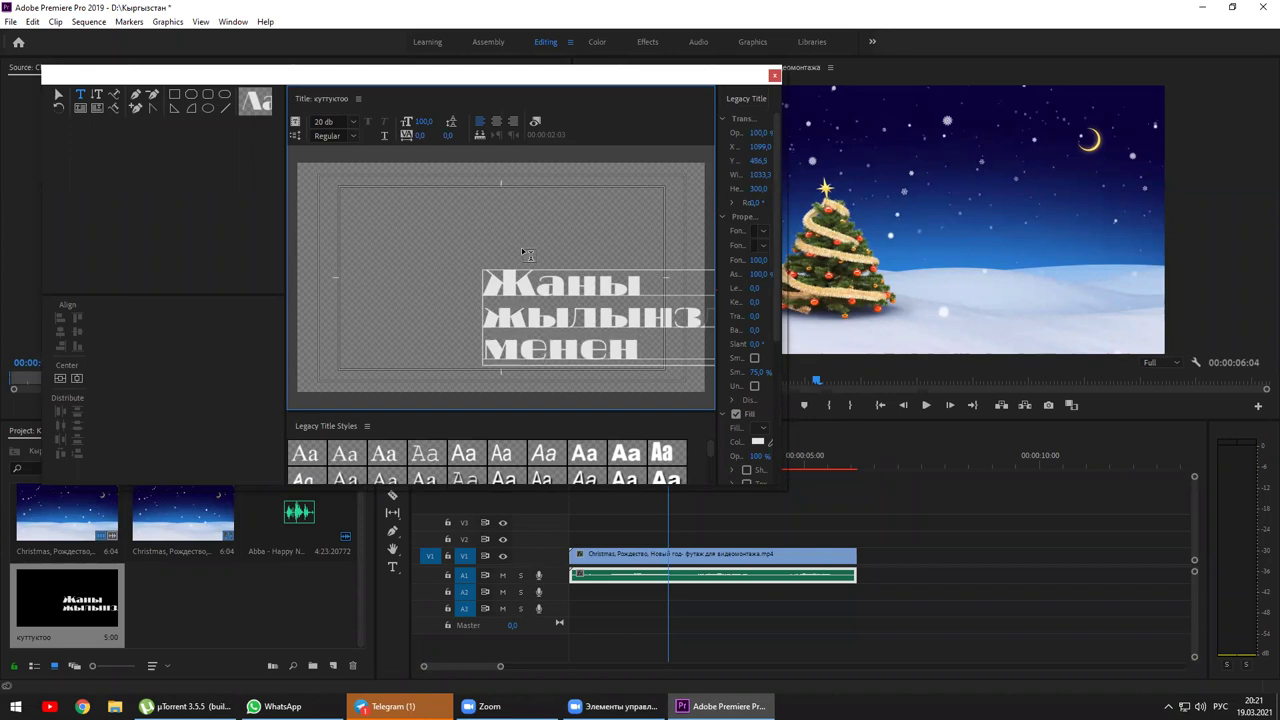
{"action": "left_click_drag", "start_coordinate": [286, 226], "coordinate": [148, 226]}
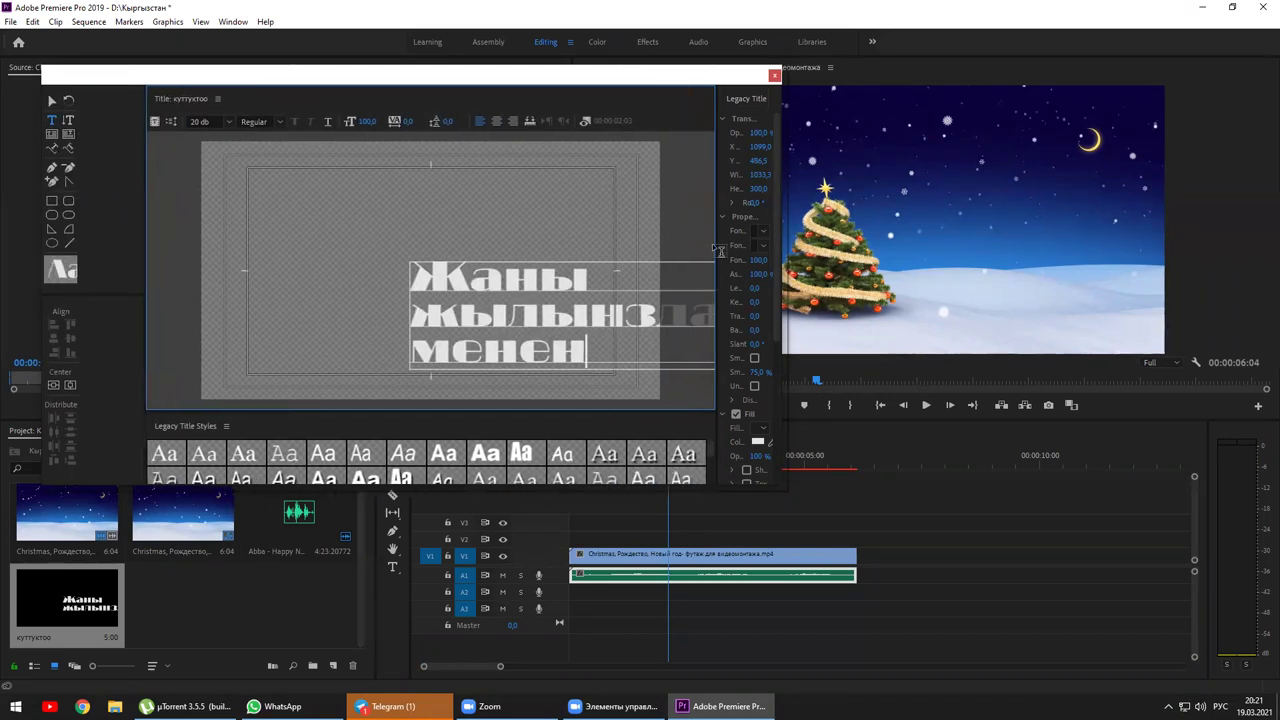
{"action": "left_click_drag", "start_coordinate": [716, 248], "coordinate": [596, 275]}
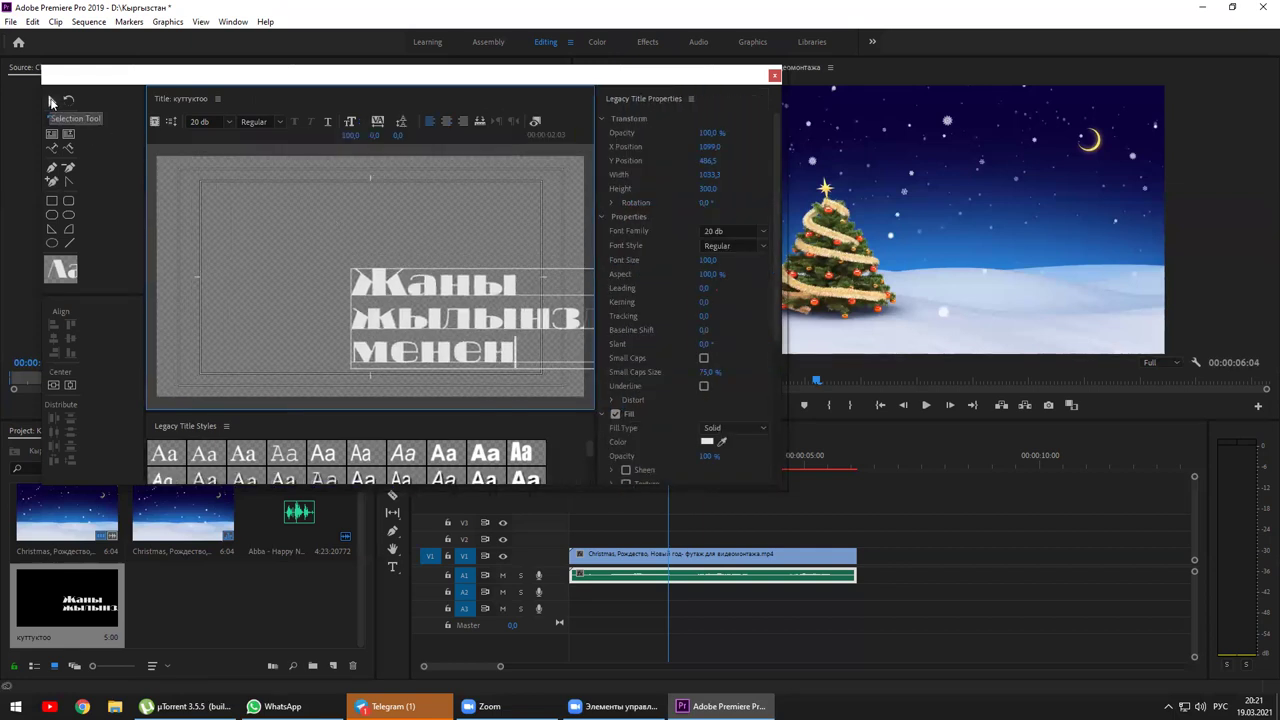
Centre the three lines, shrink the text slightly and move it higher in the frame.
{"action": "left_click", "coordinate": [52, 101]}
{"action": "left_click_drag", "start_coordinate": [403, 285], "coordinate": [306, 230]}
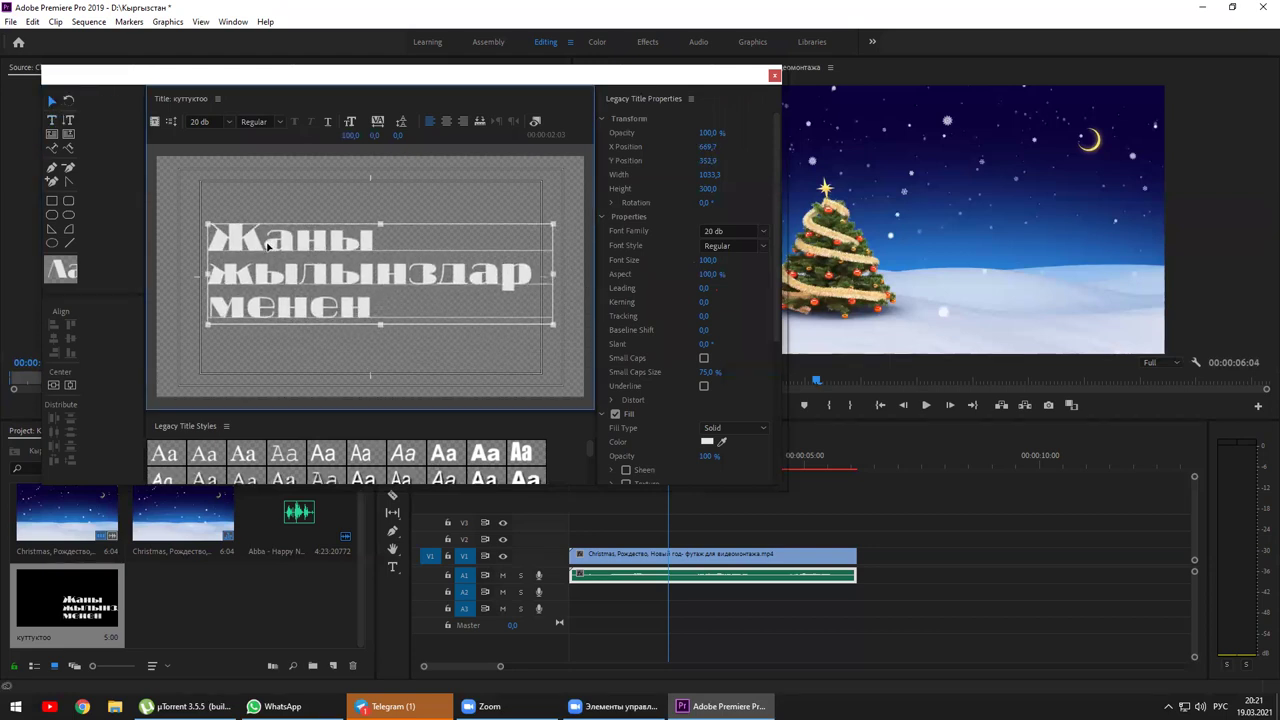
{"action": "left_click", "coordinate": [446, 122]}
{"action": "left_click_drag", "start_coordinate": [378, 240], "coordinate": [376, 232]}
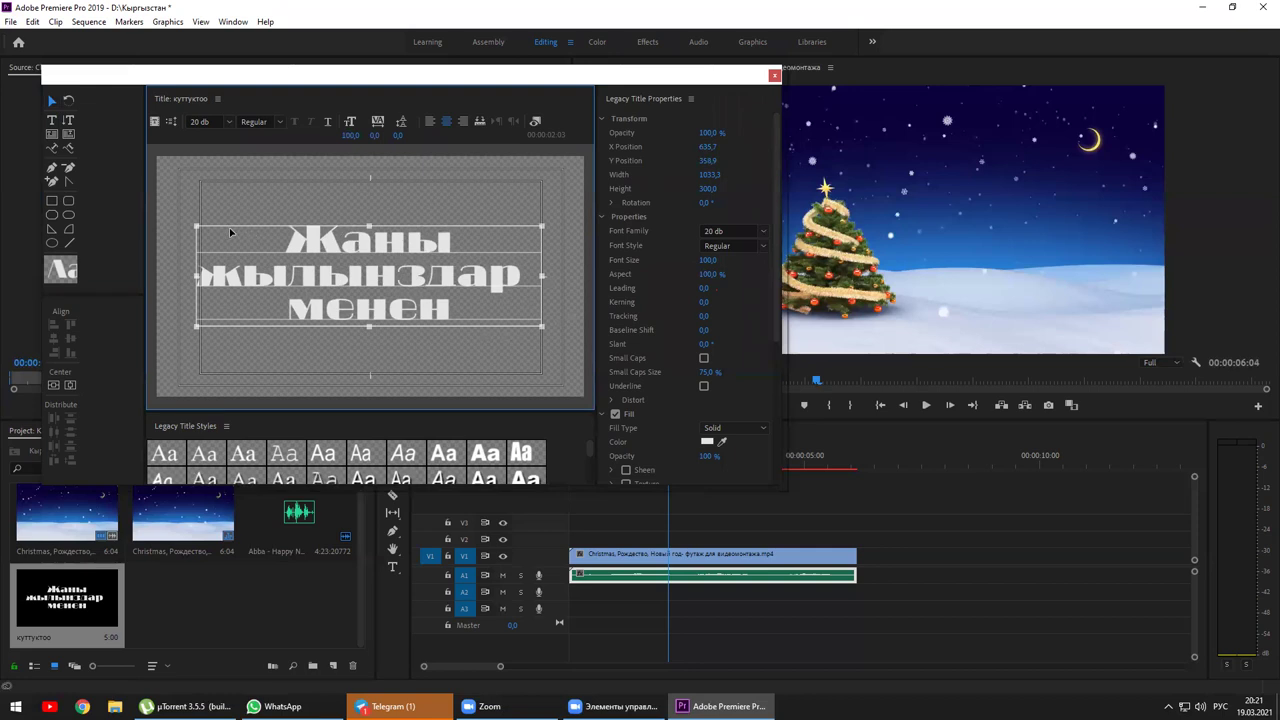
{"action": "left_click_drag", "start_coordinate": [198, 227], "coordinate": [276, 239]}
{"action": "left_click_drag", "start_coordinate": [393, 257], "coordinate": [411, 243]}
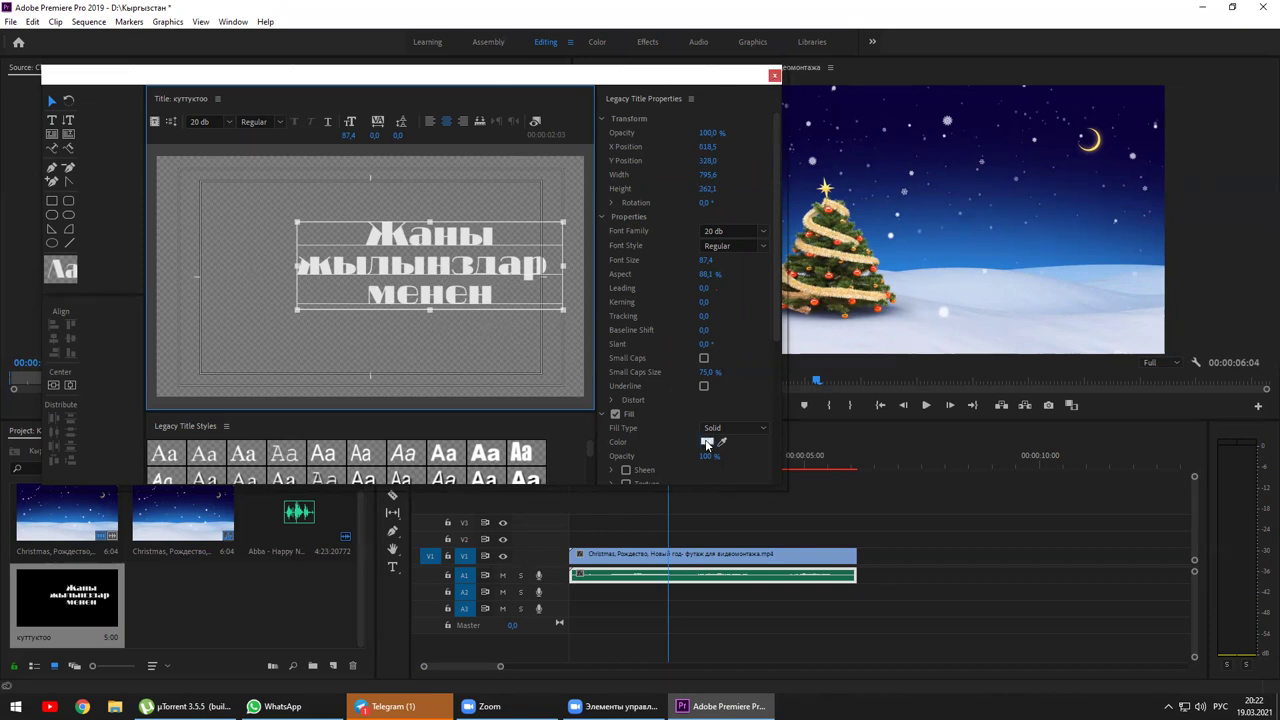
Place the куттуктоо title on V2 at the playhead, trimmed to end with the tree clip.
{"action": "left_click", "coordinate": [775, 76]}
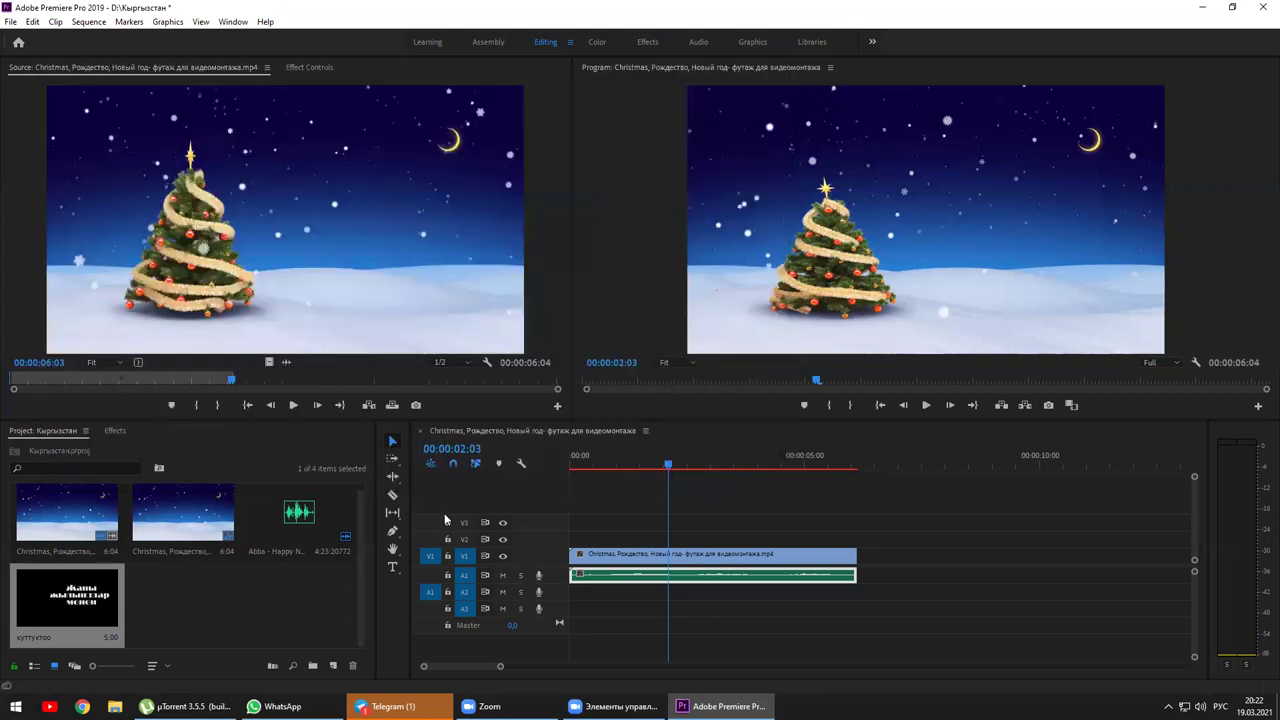
{"action": "left_click", "coordinate": [105, 597]}
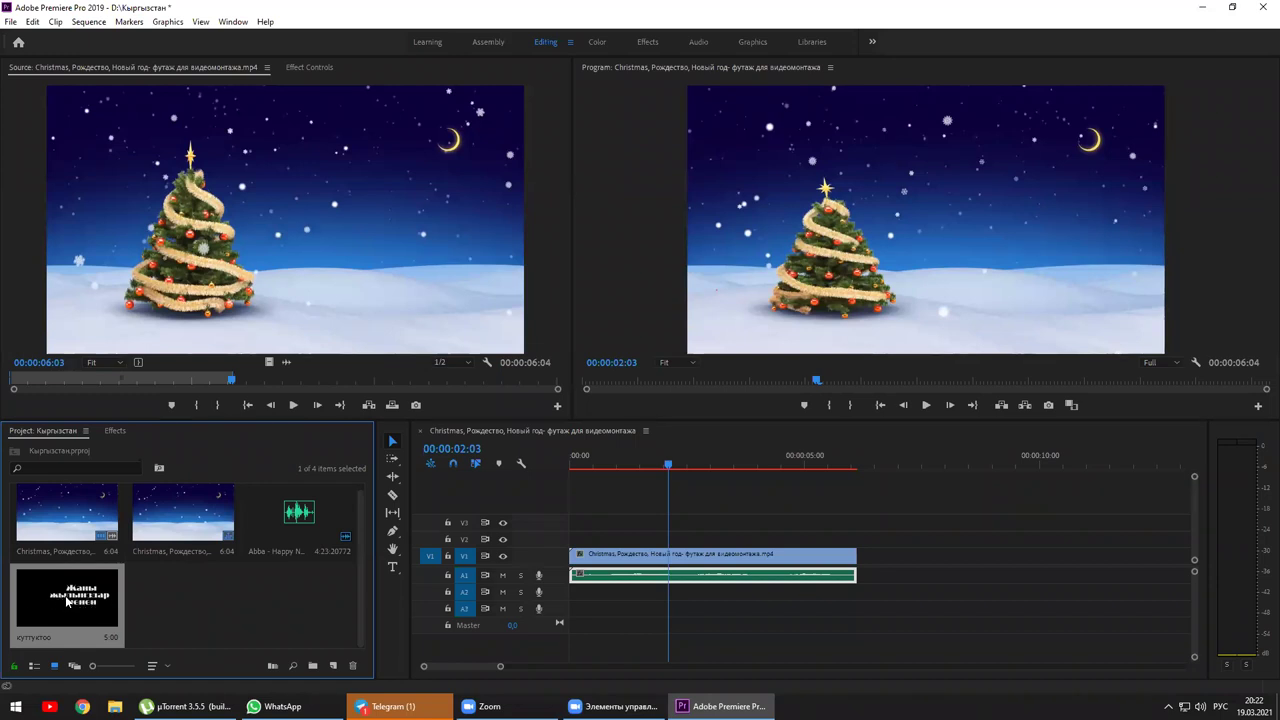
{"action": "left_click_drag", "start_coordinate": [462, 595], "coordinate": [681, 548]}
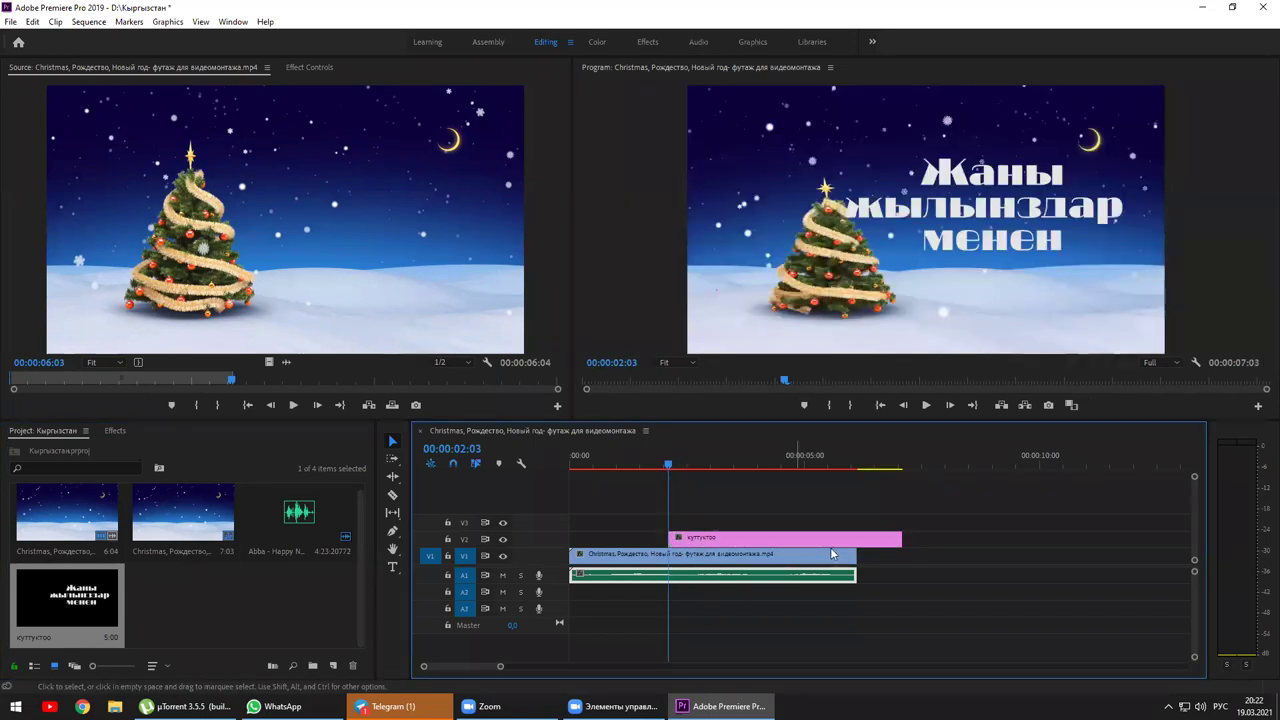
{"action": "left_click_drag", "start_coordinate": [902, 540], "coordinate": [857, 540]}
{"action": "left_click", "coordinate": [706, 539]}
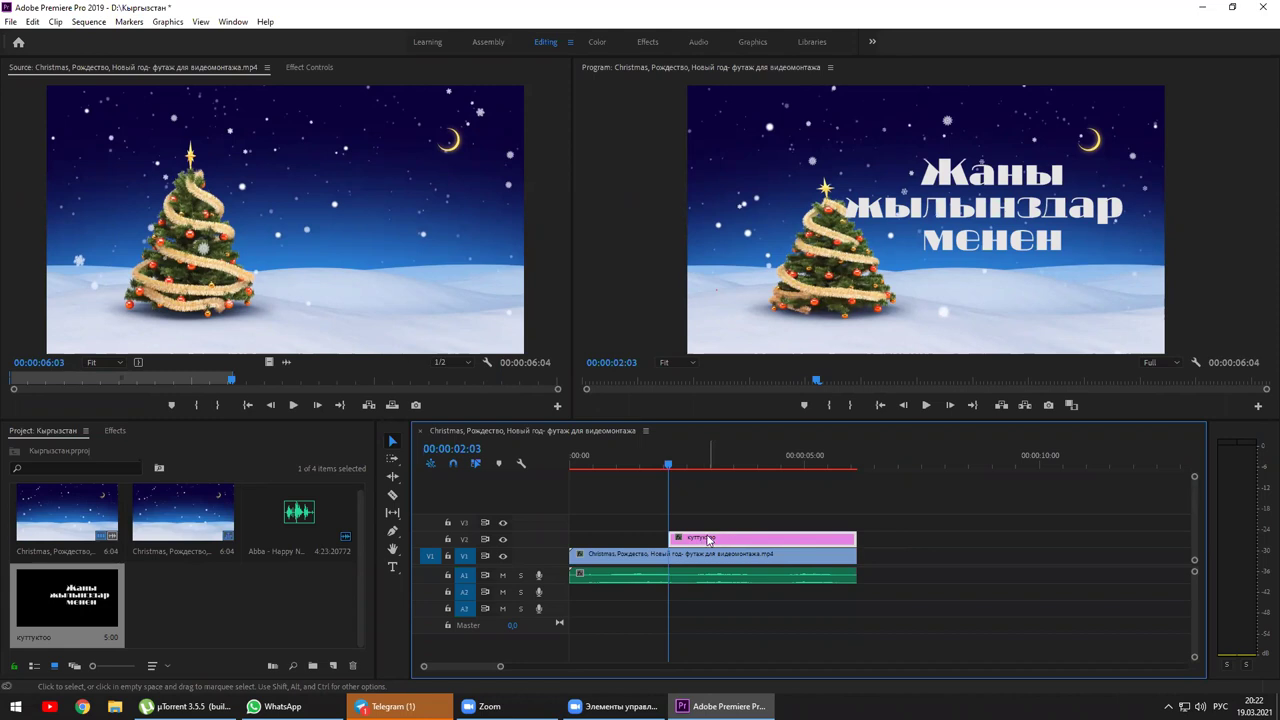
Set the title clip's Scale to 94 in Effect Controls.
{"action": "left_click", "coordinate": [298, 68]}
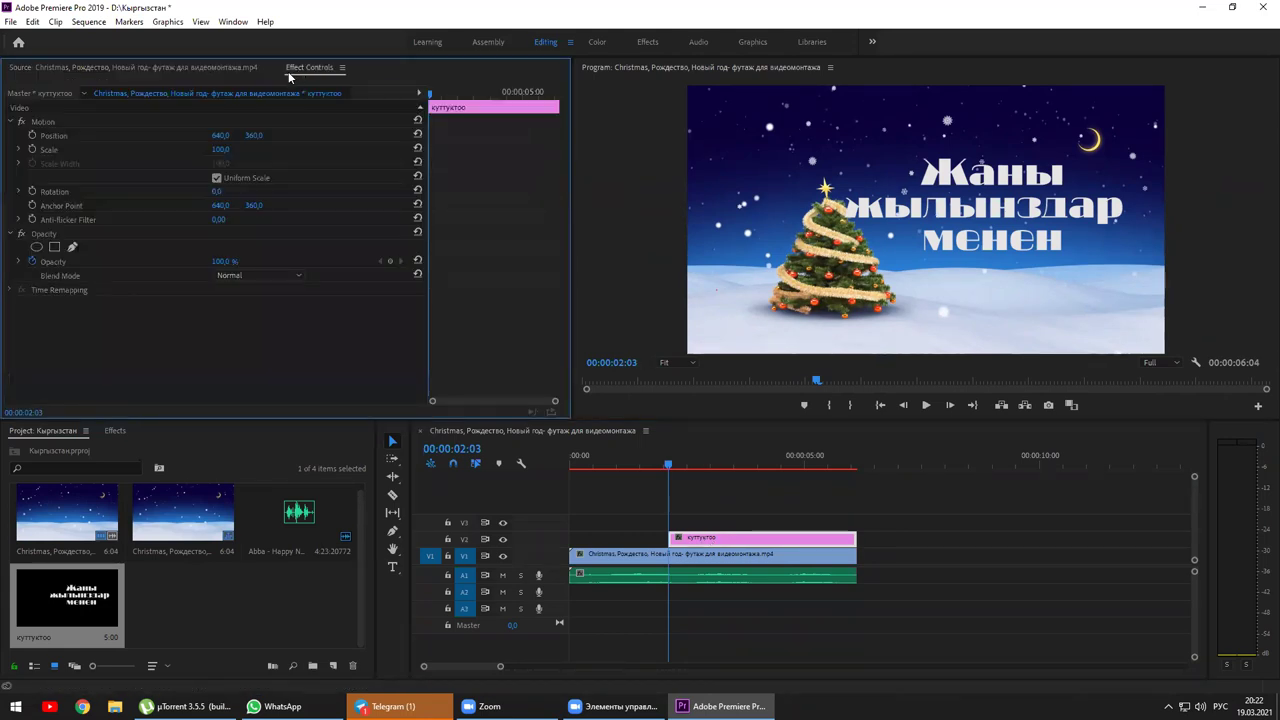
{"action": "left_click_drag", "start_coordinate": [219, 149], "coordinate": [306, 137]}
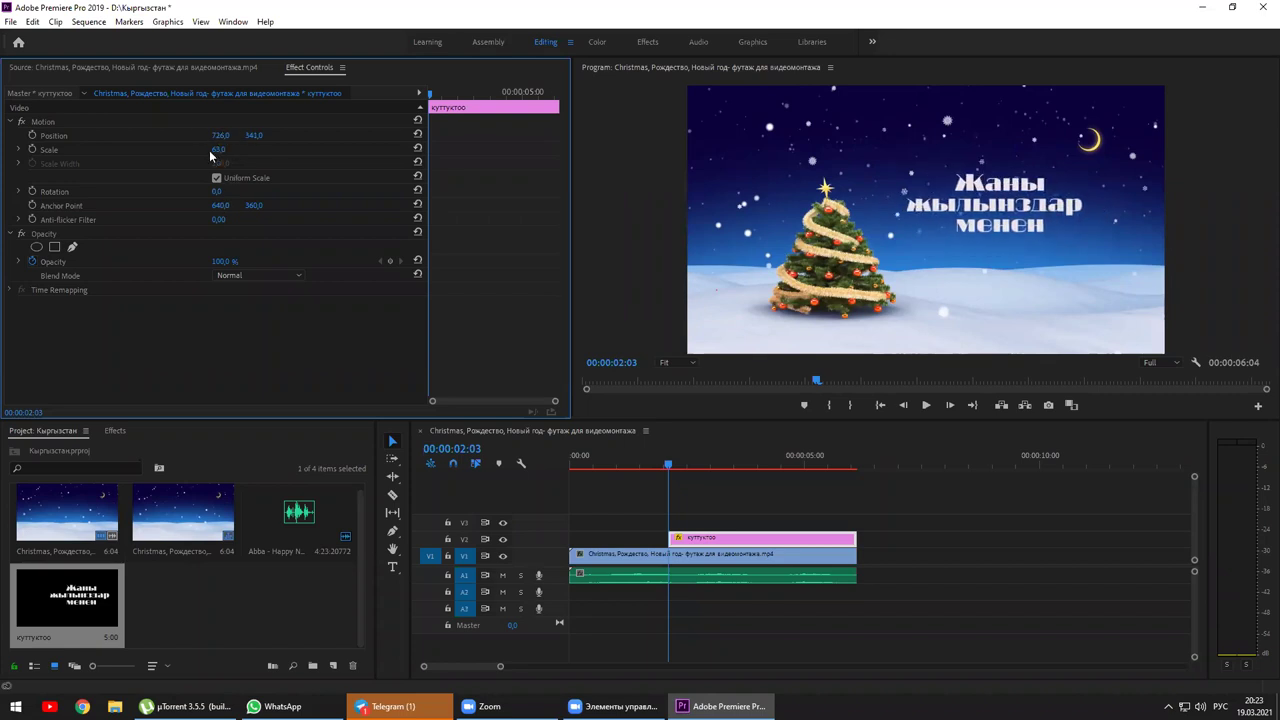
{"action": "left_click_drag", "start_coordinate": [218, 149], "coordinate": [331, 136]}
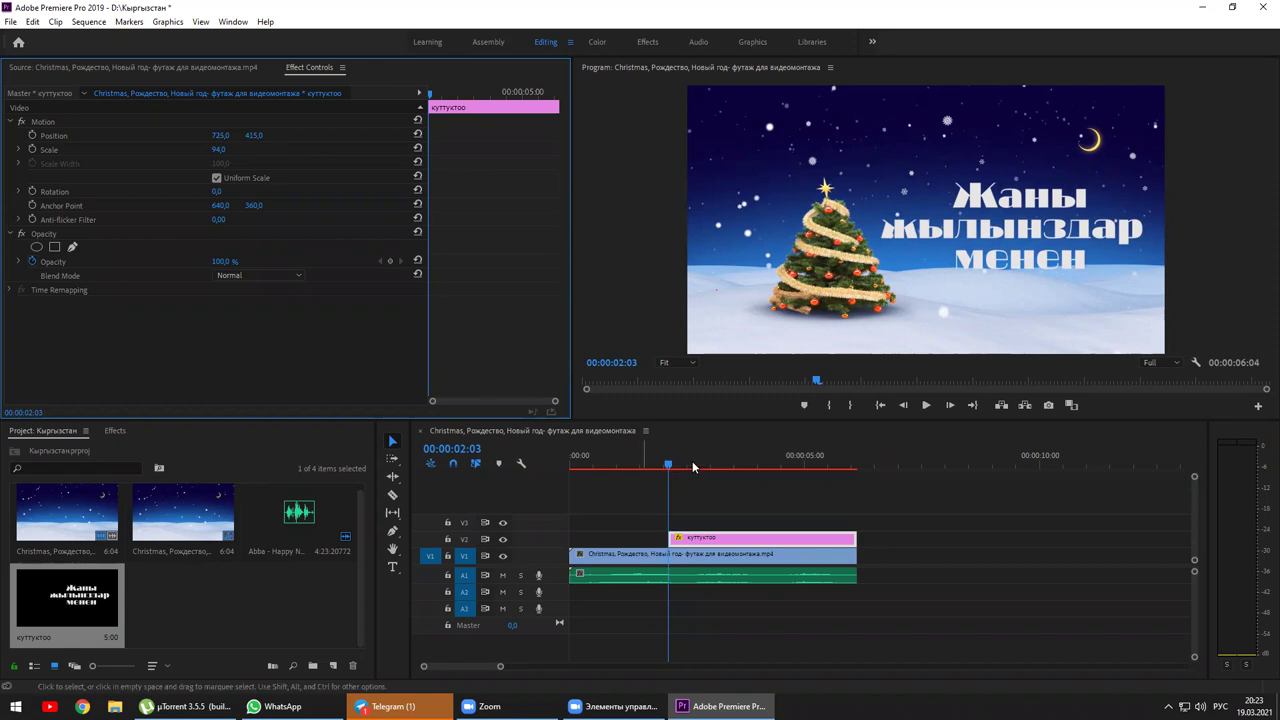
Play and scrub the sequence around 2:02–2:09 to check where the title begins.
{"action": "left_click", "coordinate": [533, 483]}
{"action": "key", "text": "Home"}
{"action": "key", "text": "space"}
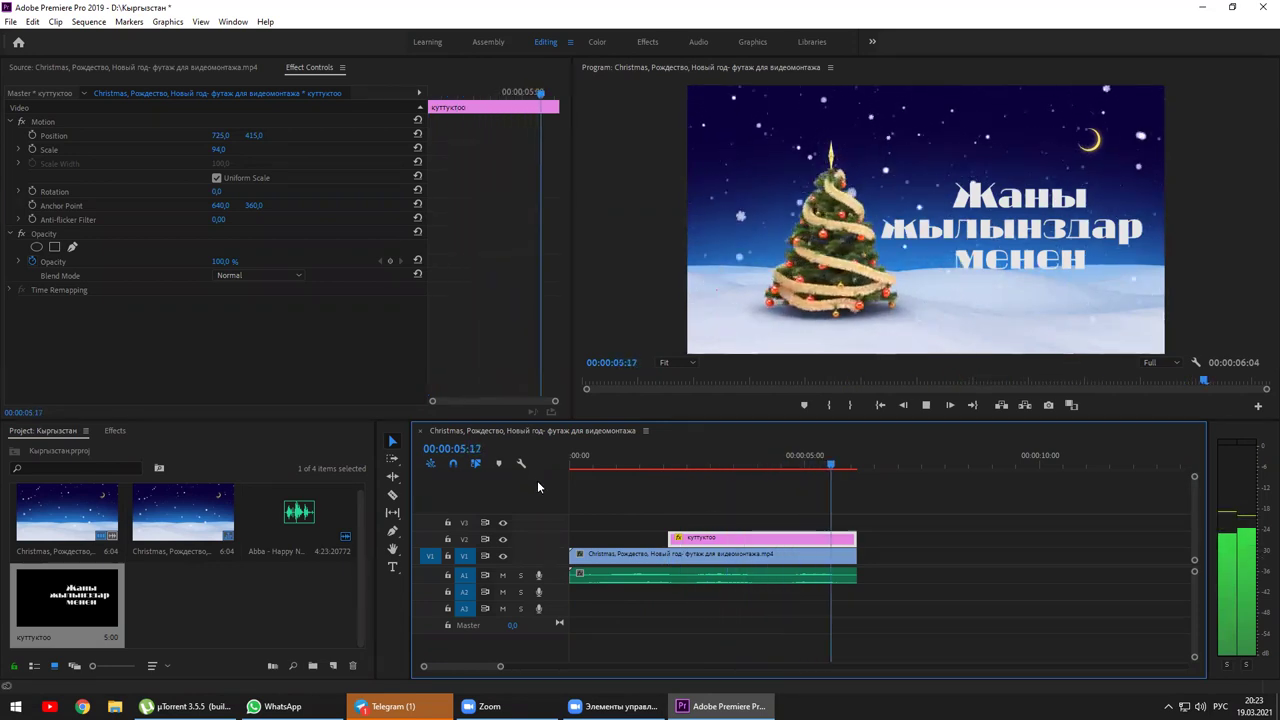
{"action": "left_click_drag", "start_coordinate": [846, 465], "coordinate": [624, 490]}
{"action": "left_click", "coordinate": [666, 490]}
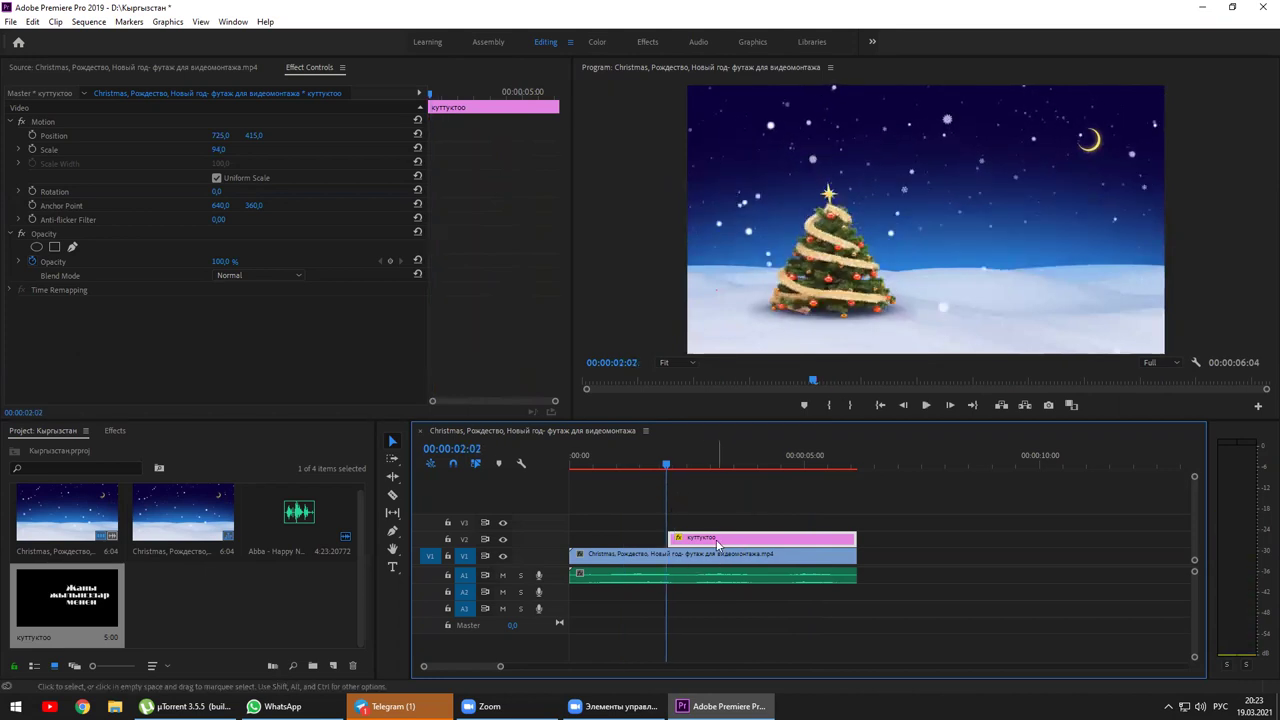
{"action": "key", "text": "space"}
{"action": "key", "text": "space"}
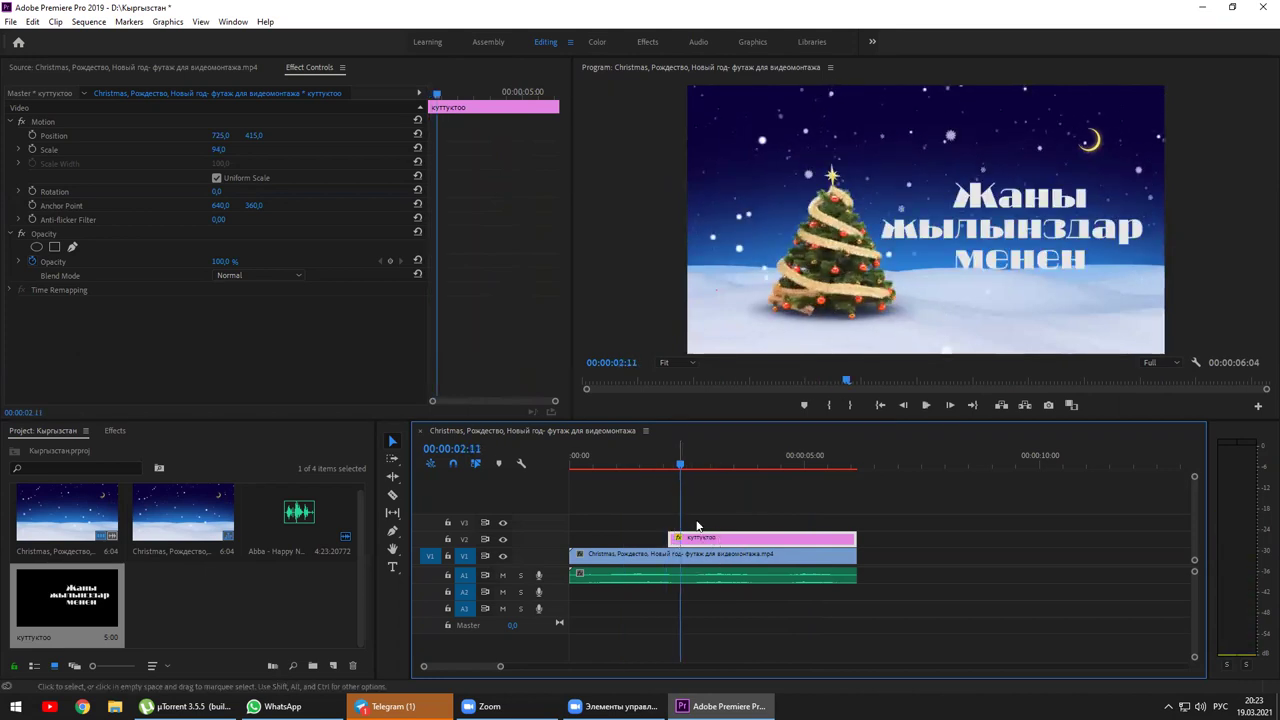
{"action": "left_click_drag", "start_coordinate": [681, 470], "coordinate": [677, 468]}
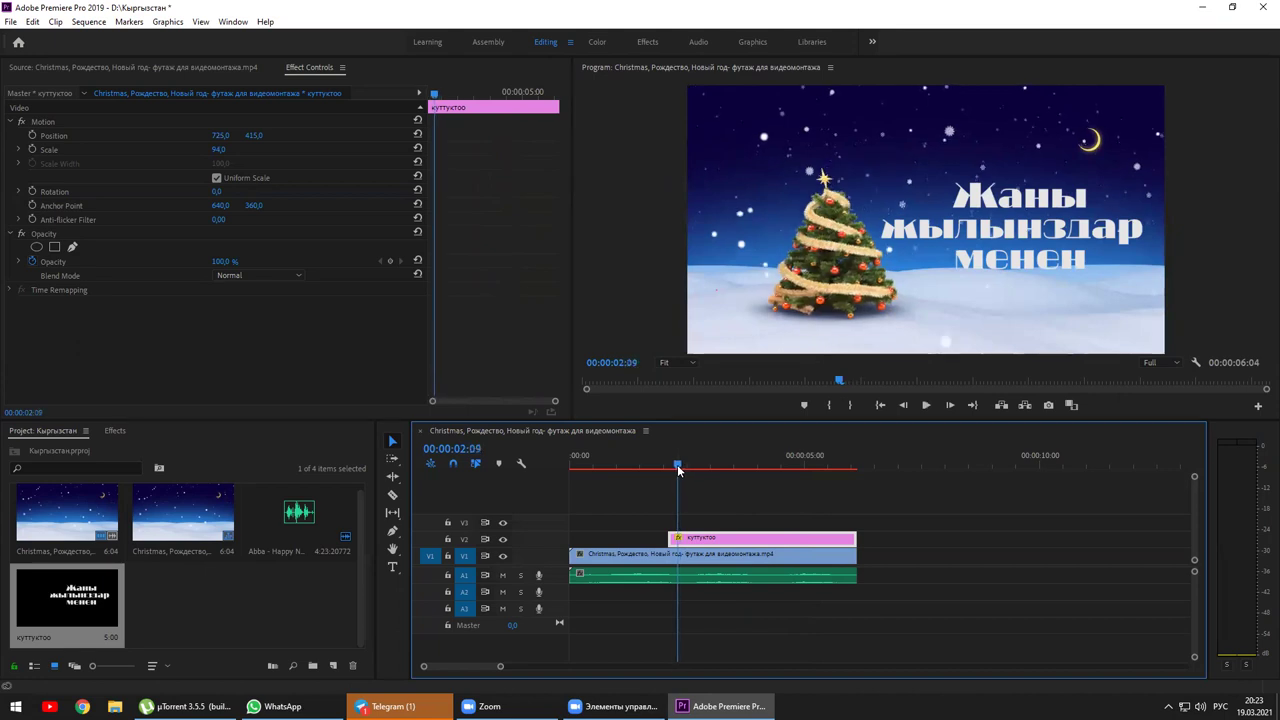
{"action": "left_click", "coordinate": [689, 554]}
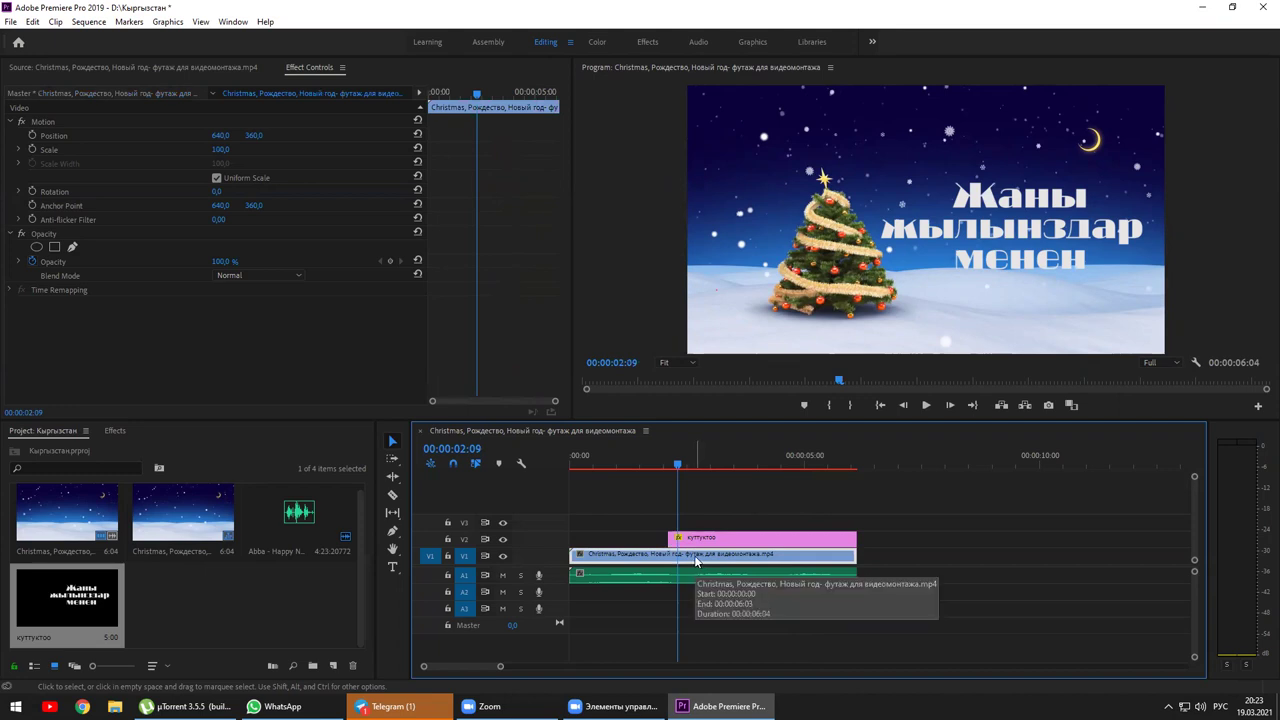
{"action": "left_click", "coordinate": [700, 541]}
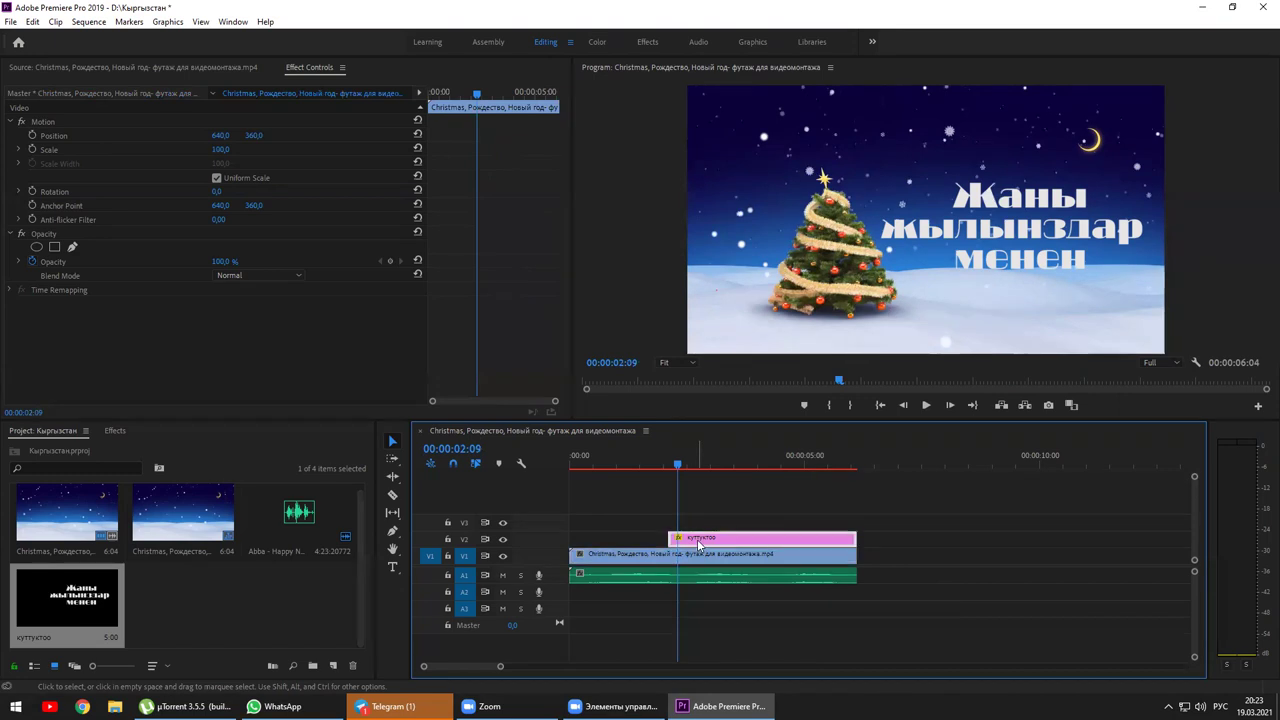
{"action": "left_click", "coordinate": [673, 465]}
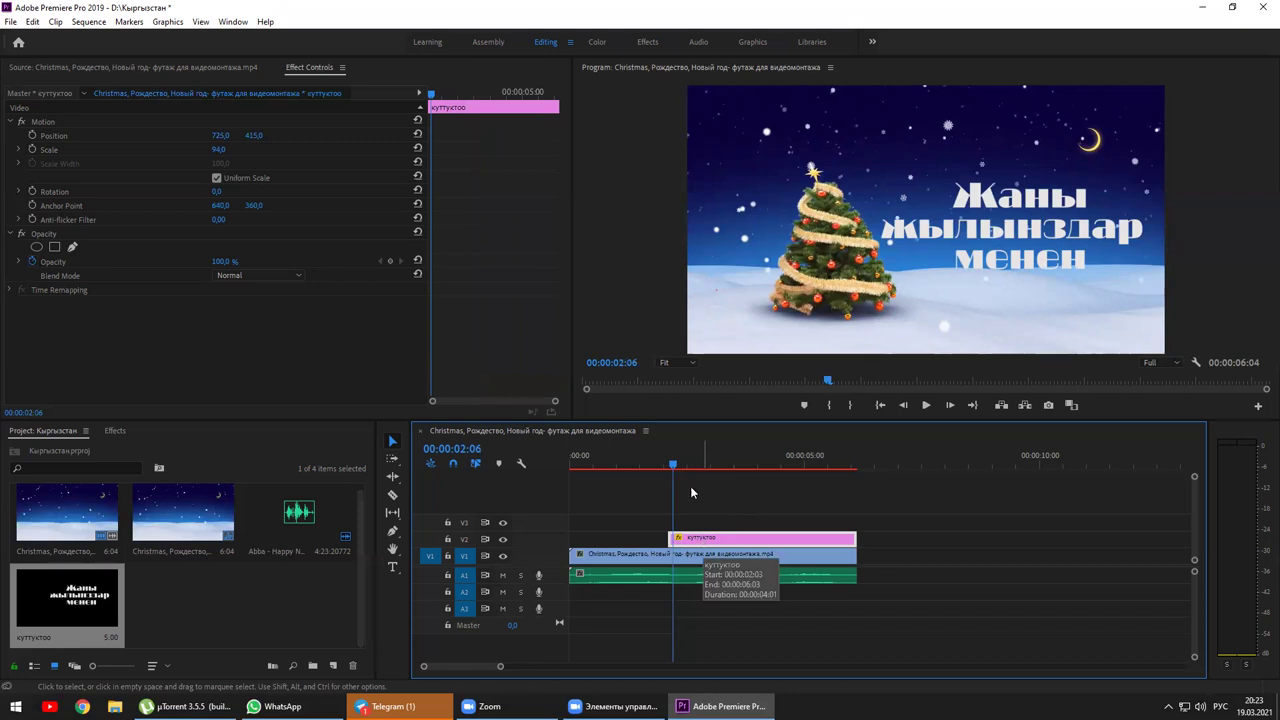
{"action": "left_click", "coordinate": [670, 466]}
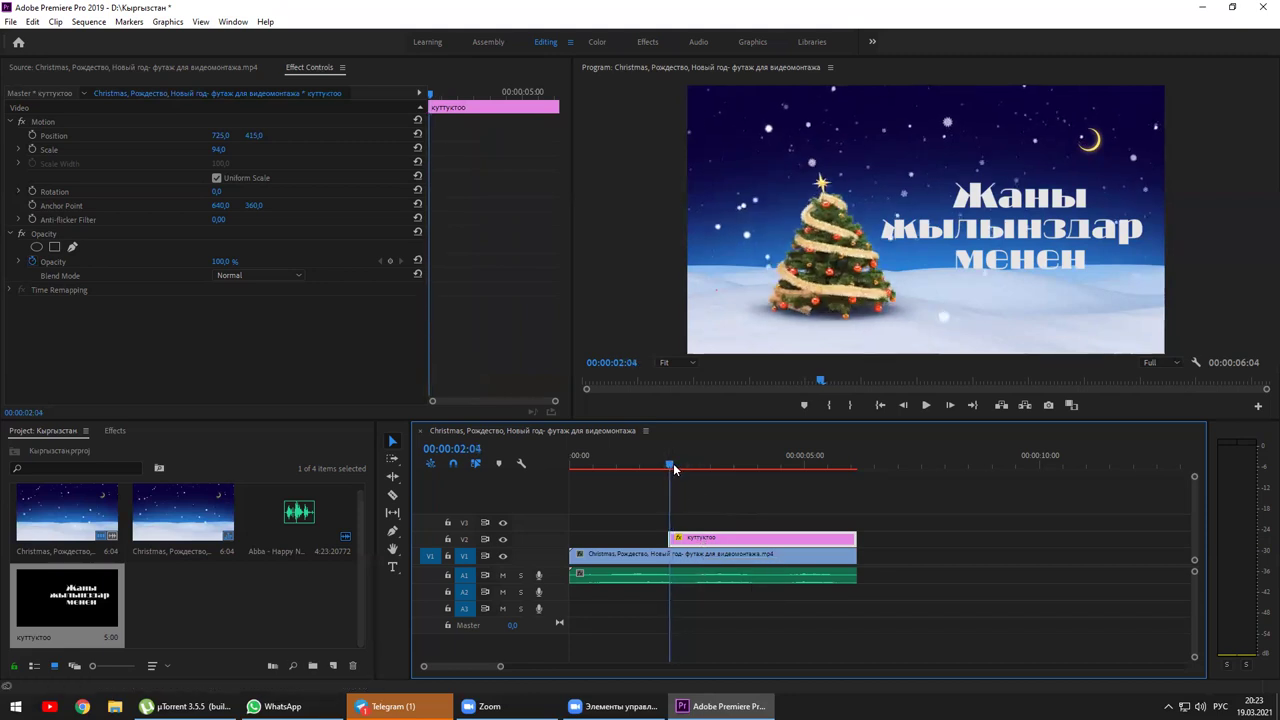
Expand Effects > Video Transitions > Wipe to list Band Wipe, Barn Doors and Checker Wipe.
{"action": "left_click", "coordinate": [112, 432]}
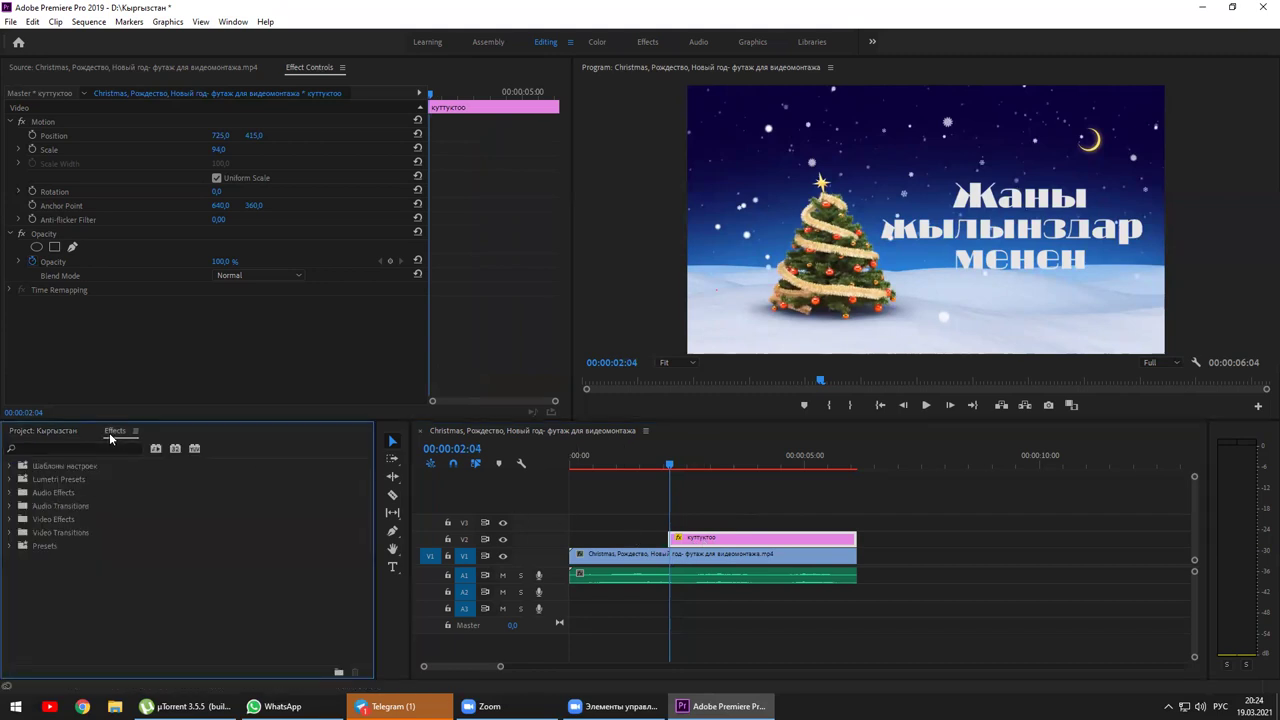
{"action": "left_click", "coordinate": [57, 432]}
{"action": "left_click", "coordinate": [115, 432]}
{"action": "left_click", "coordinate": [234, 22]}
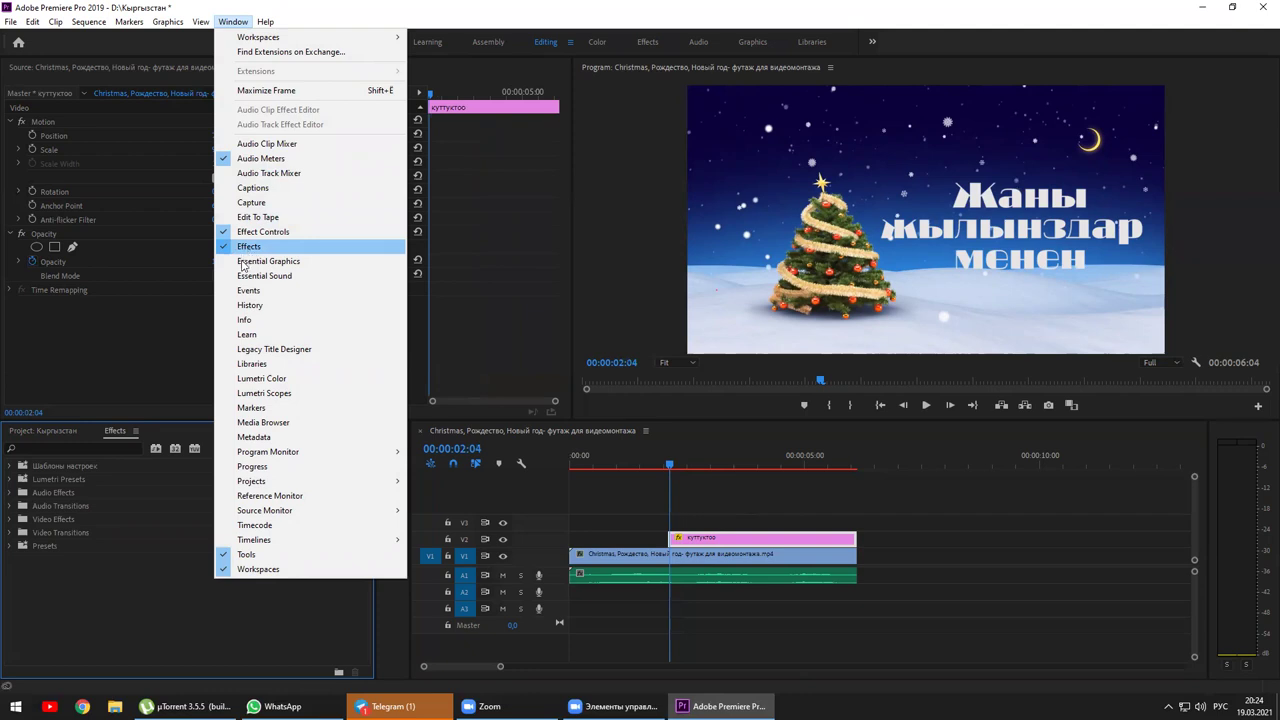
{"action": "left_click", "coordinate": [122, 587]}
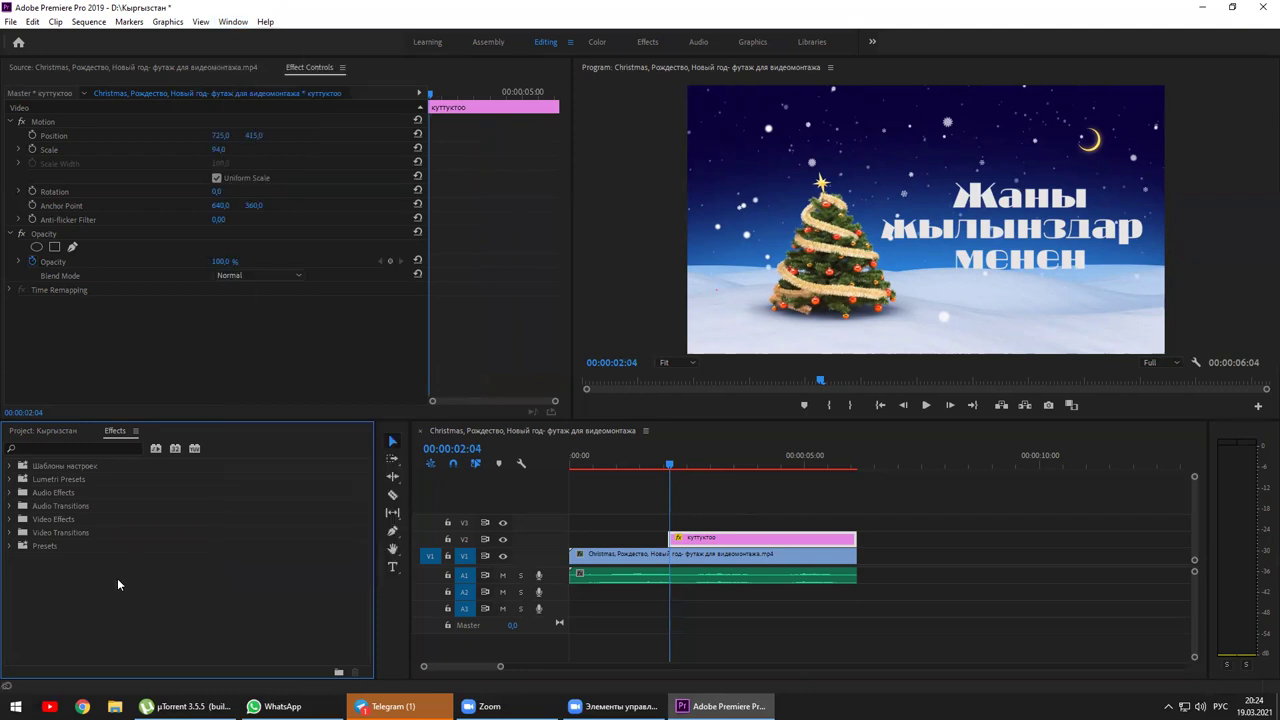
{"action": "left_click", "coordinate": [12, 519]}
{"action": "left_click", "coordinate": [8, 519]}
{"action": "left_click", "coordinate": [8, 532]}
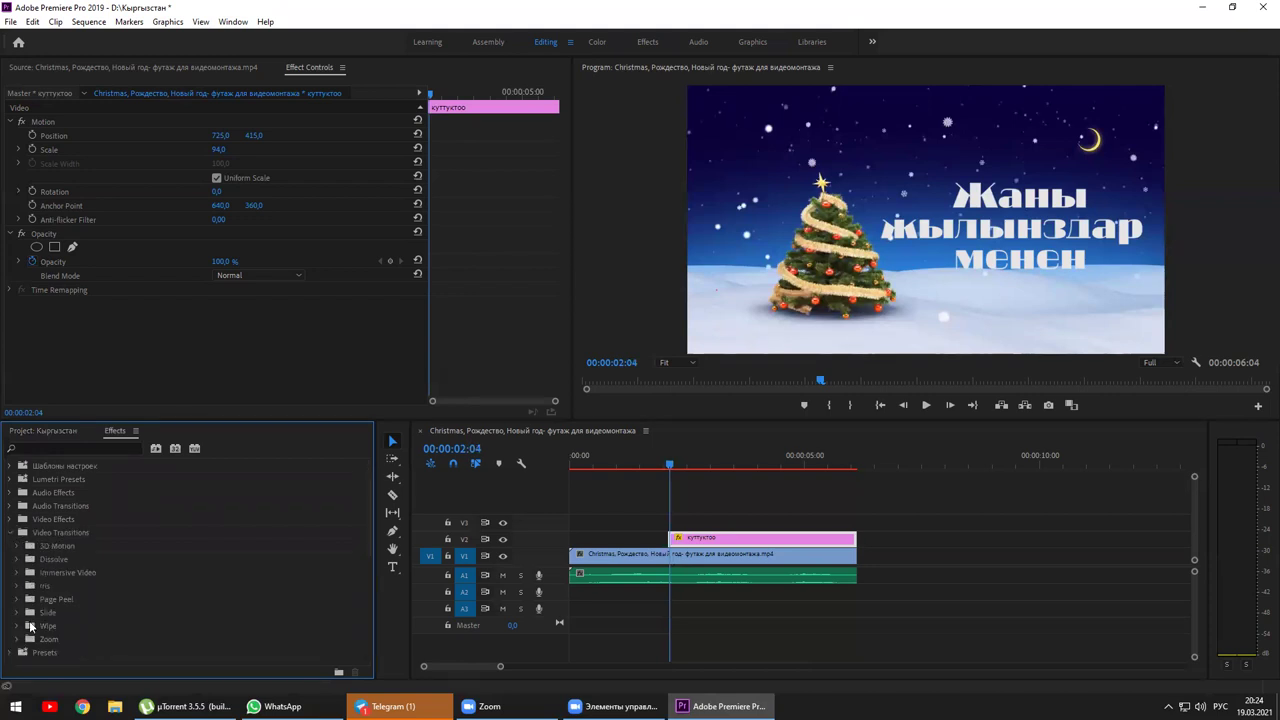
{"action": "left_click", "coordinate": [20, 626]}
{"action": "scroll", "coordinate": [62, 627], "scroll_direction": "down", "scroll_amount": 3}
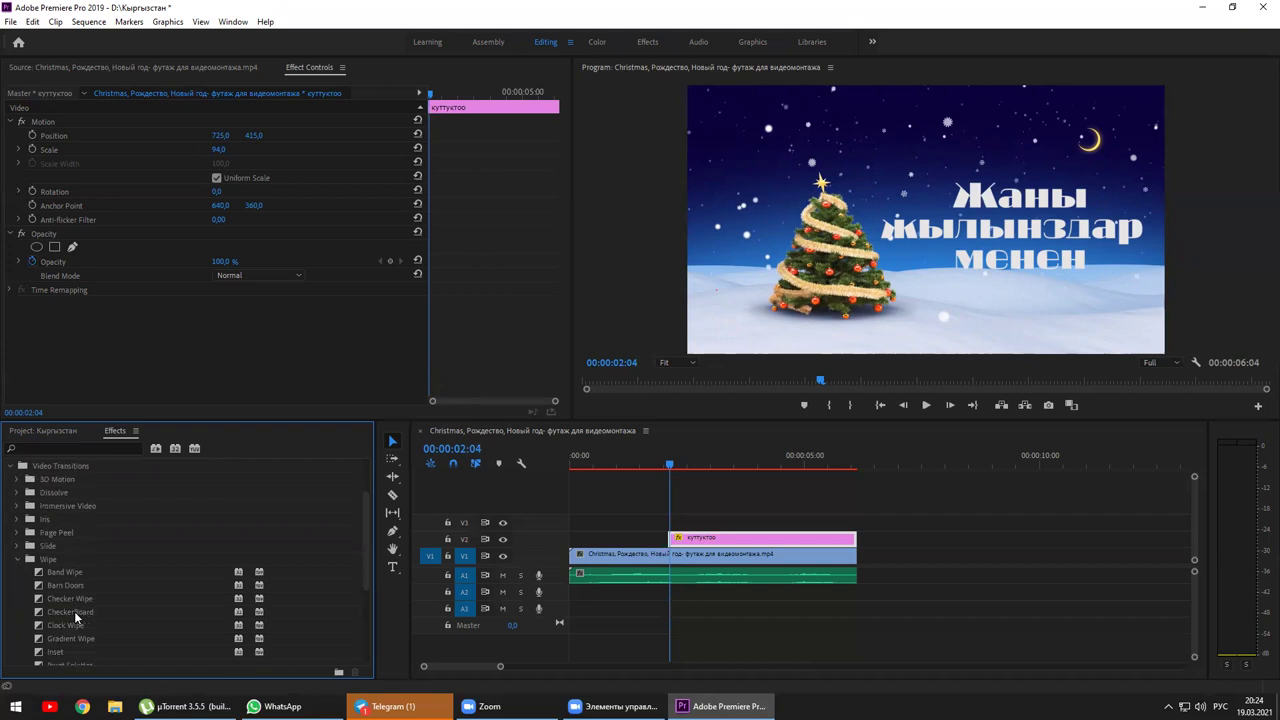
Add a Band Wipe to the title clip's start and preview it wiping in.
{"action": "left_click_drag", "start_coordinate": [57, 538], "coordinate": [685, 556]}
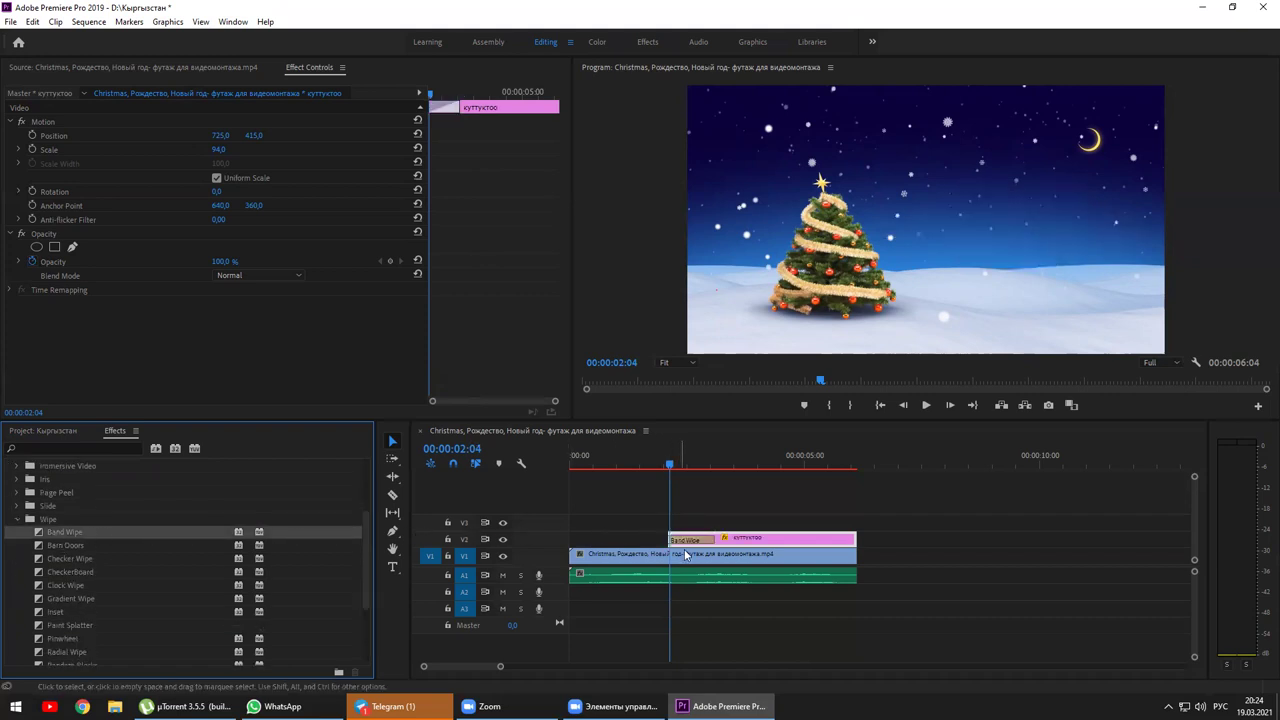
{"action": "left_click_drag", "start_coordinate": [666, 467], "coordinate": [568, 482]}
{"action": "key", "text": "space"}
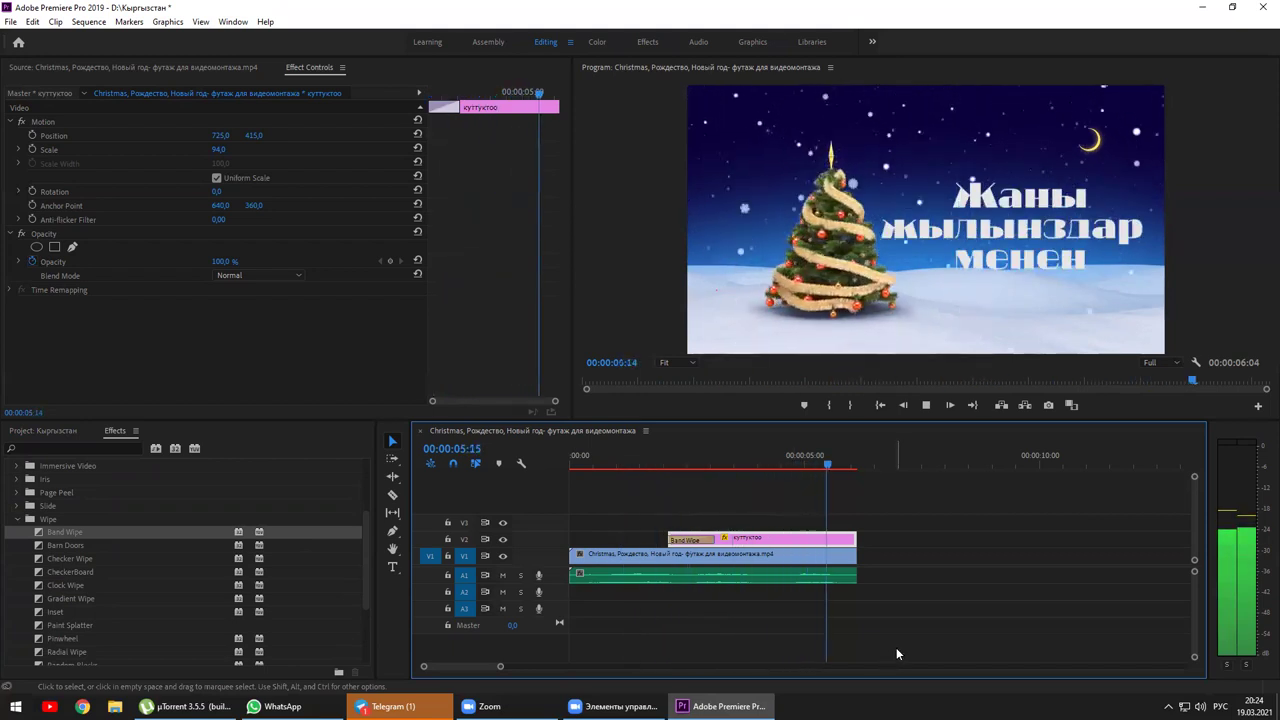
{"action": "key", "text": "space"}
{"action": "left_click", "coordinate": [680, 462]}
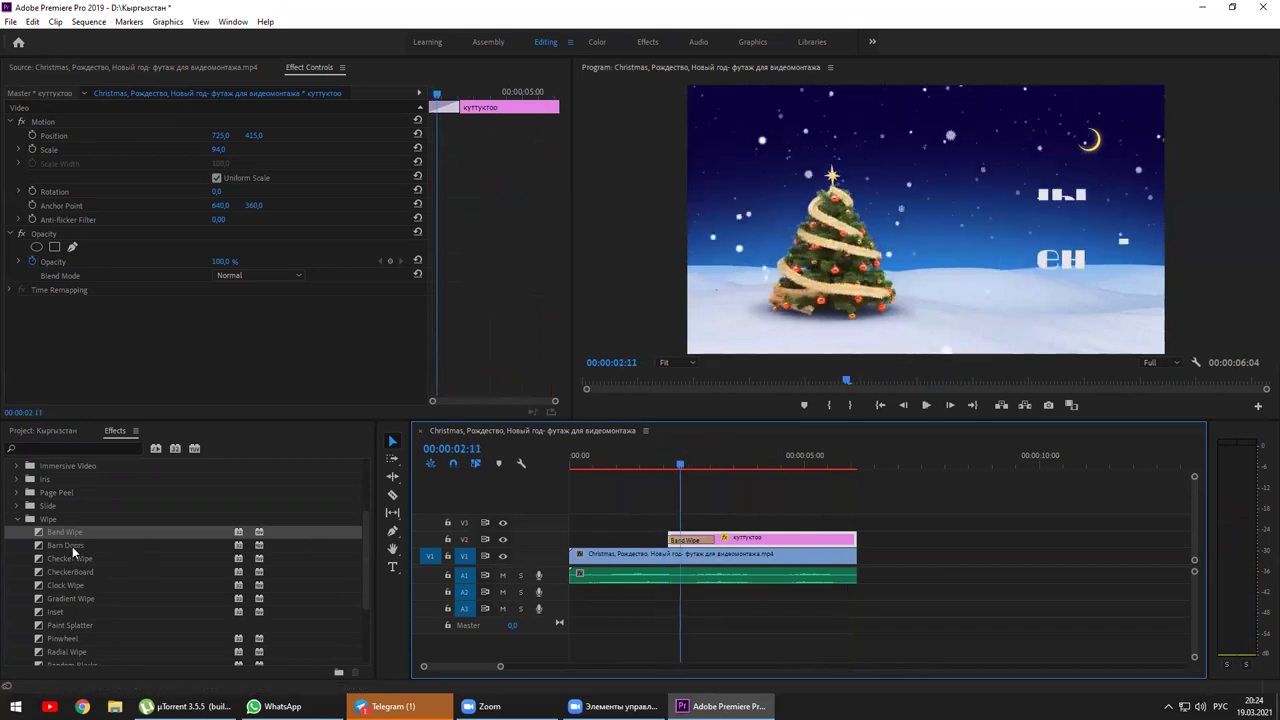
Add a Band Wipe to the title clip's end and play the sequence to check both wipes.
{"action": "left_click_drag", "start_coordinate": [70, 535], "coordinate": [850, 542]}
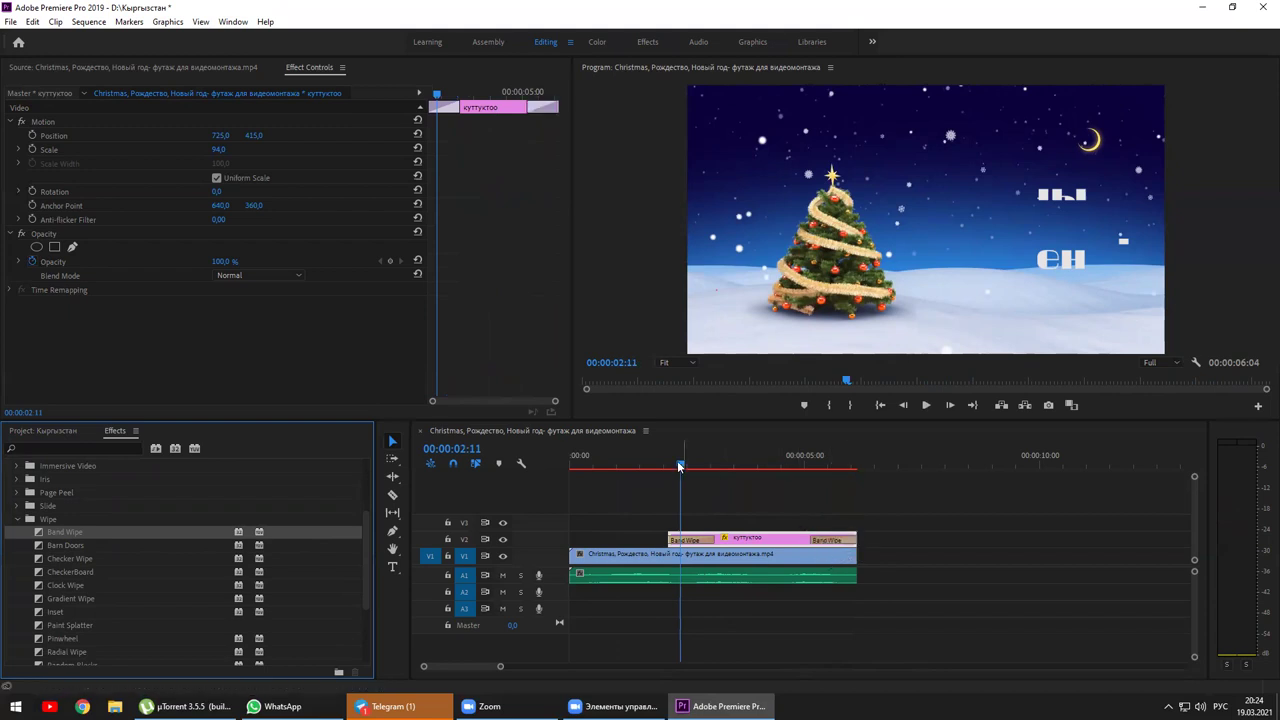
{"action": "left_click_drag", "start_coordinate": [679, 467], "coordinate": [623, 467]}
{"action": "key", "text": "space"}
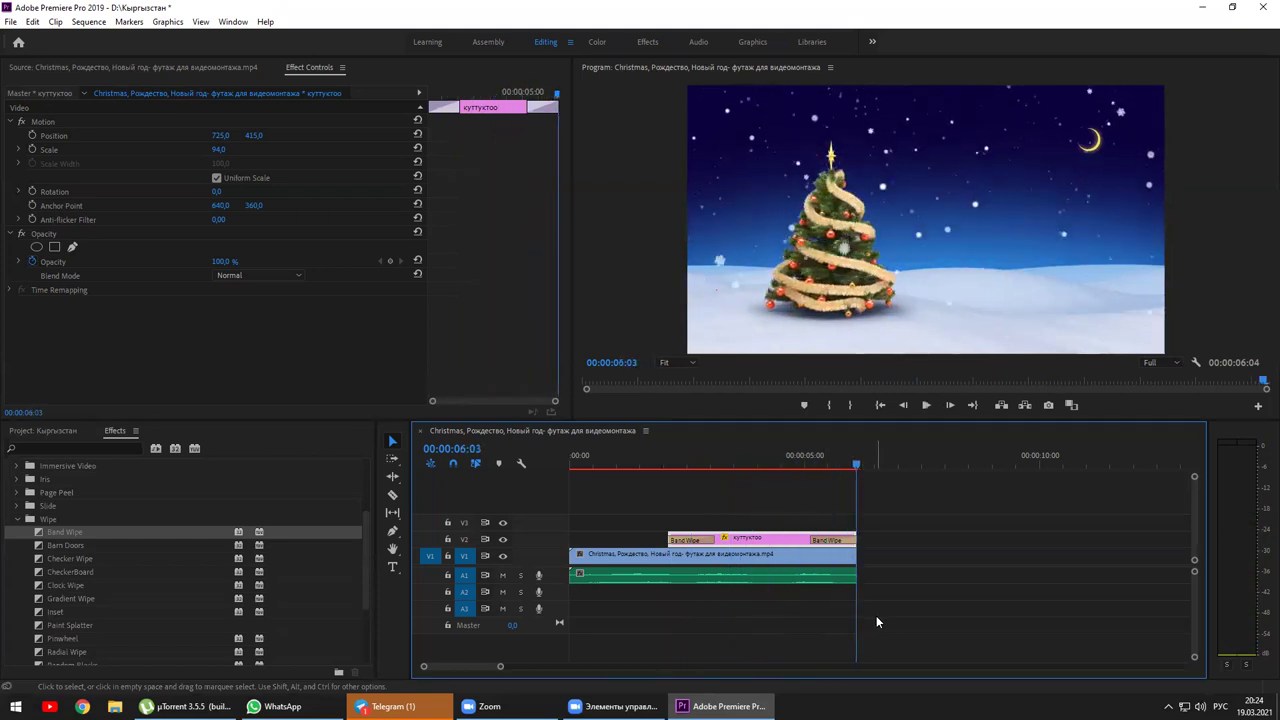
{"action": "left_click_drag", "start_coordinate": [856, 466], "coordinate": [637, 480]}
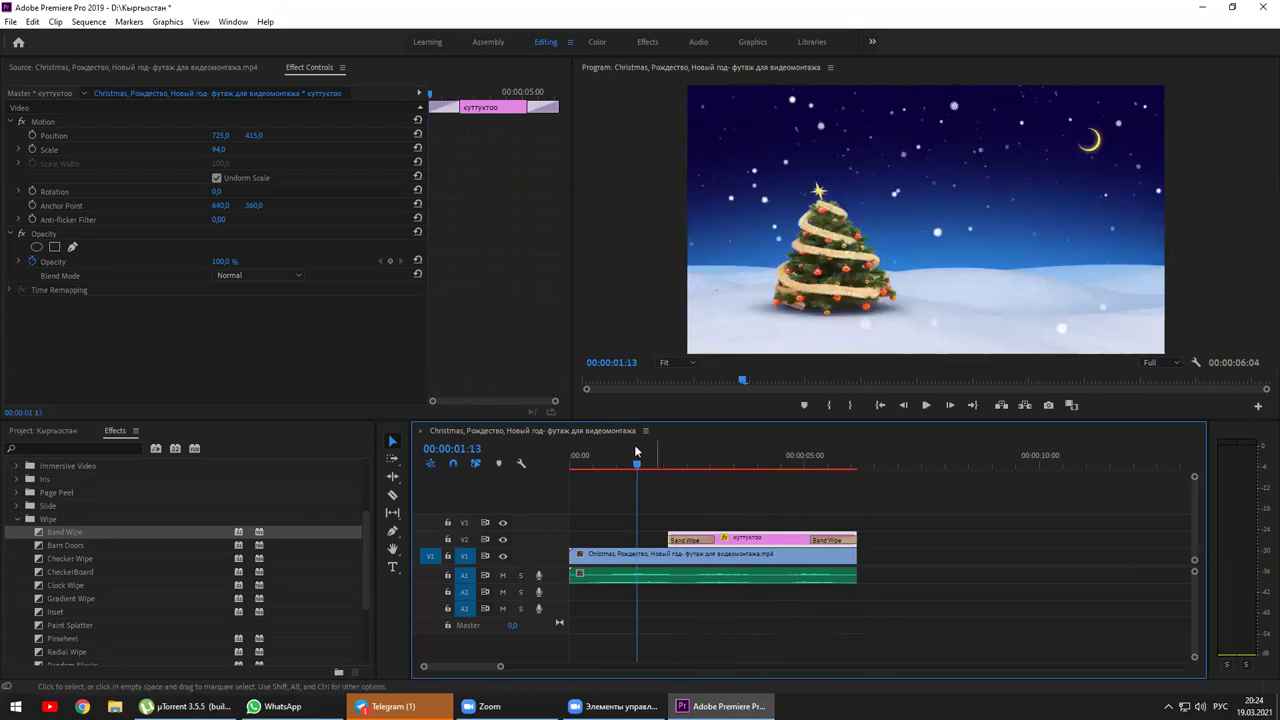
{"action": "left_click_drag", "start_coordinate": [684, 463], "coordinate": [598, 495]}
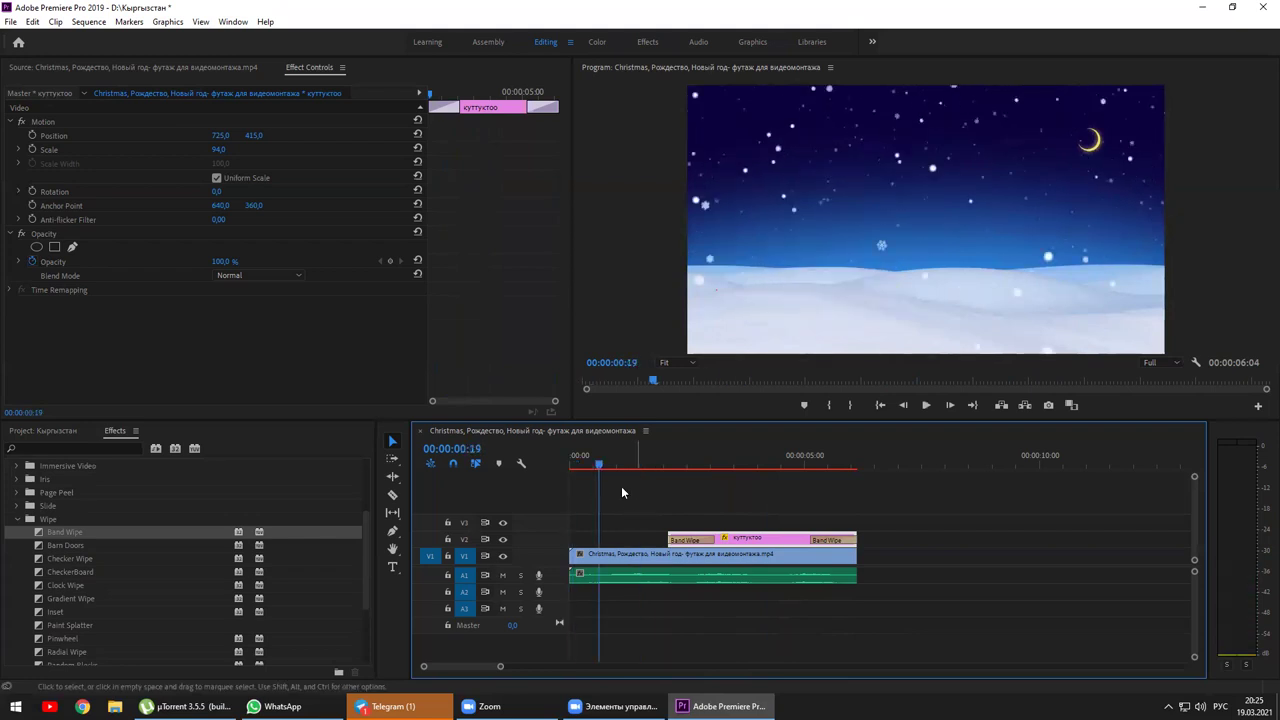
{"action": "left_click_drag", "start_coordinate": [600, 466], "coordinate": [572, 466]}
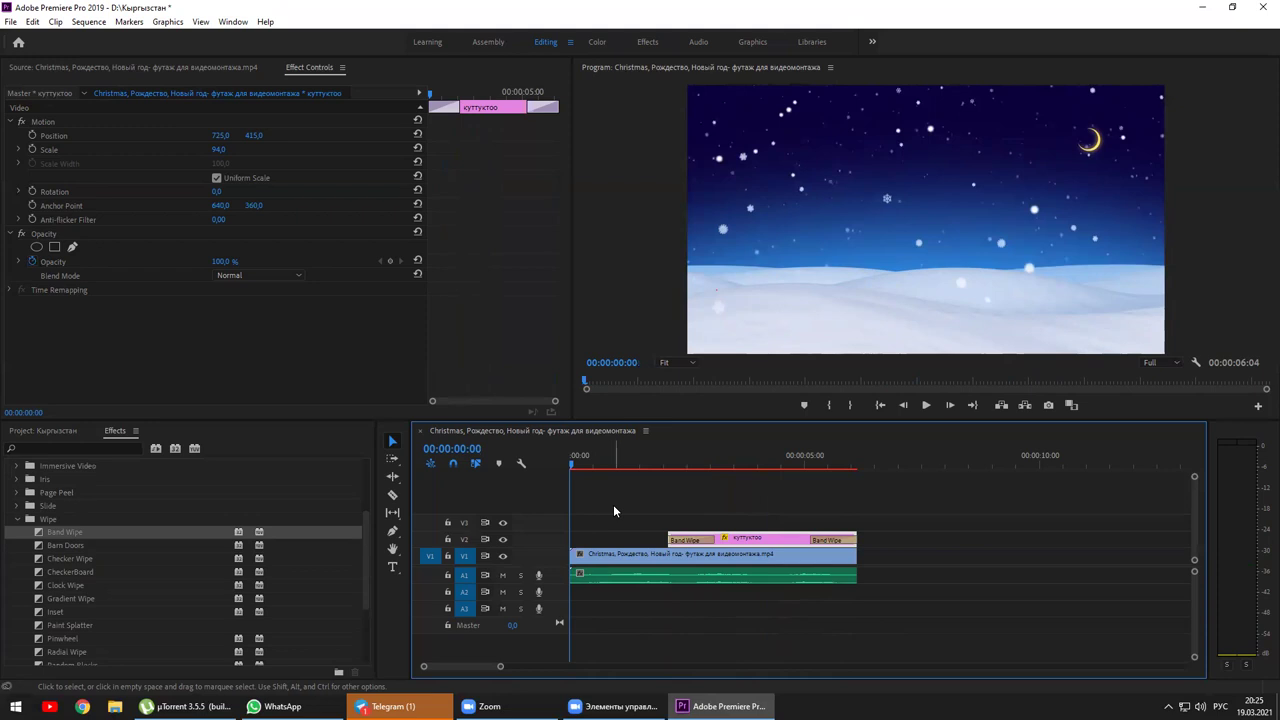
{"action": "key", "text": "space"}
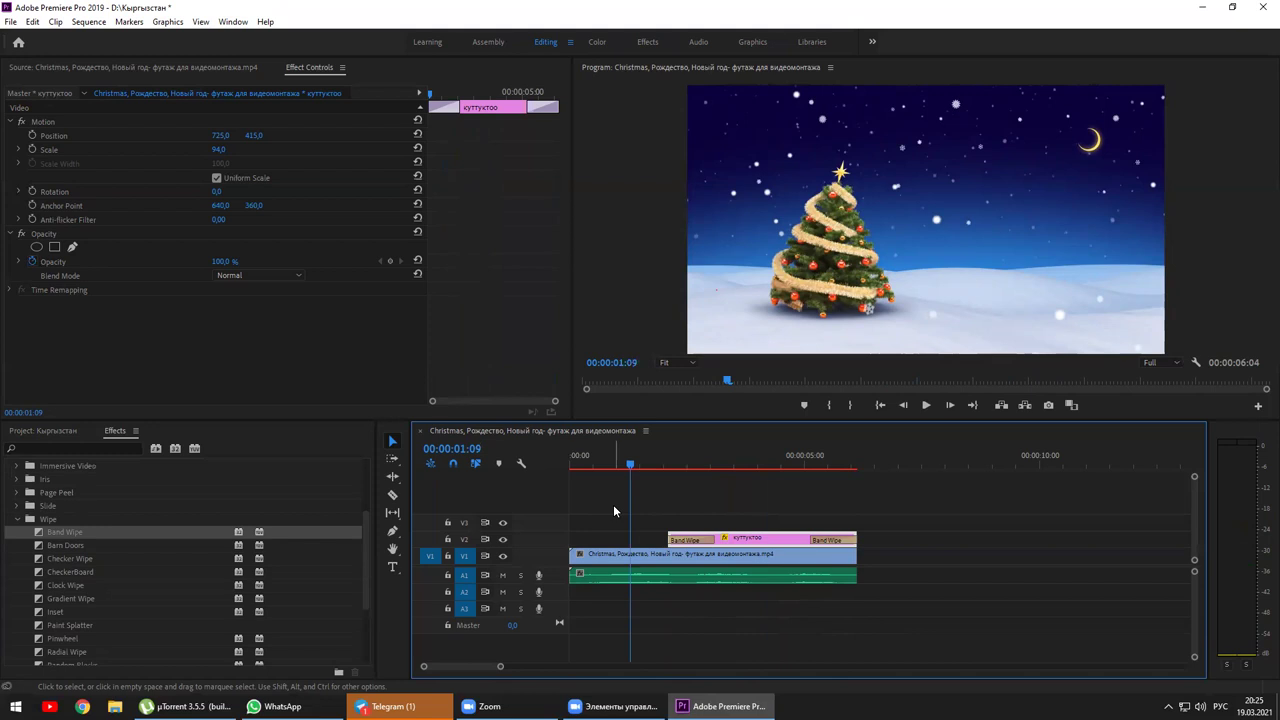
{"action": "key", "text": "space"}
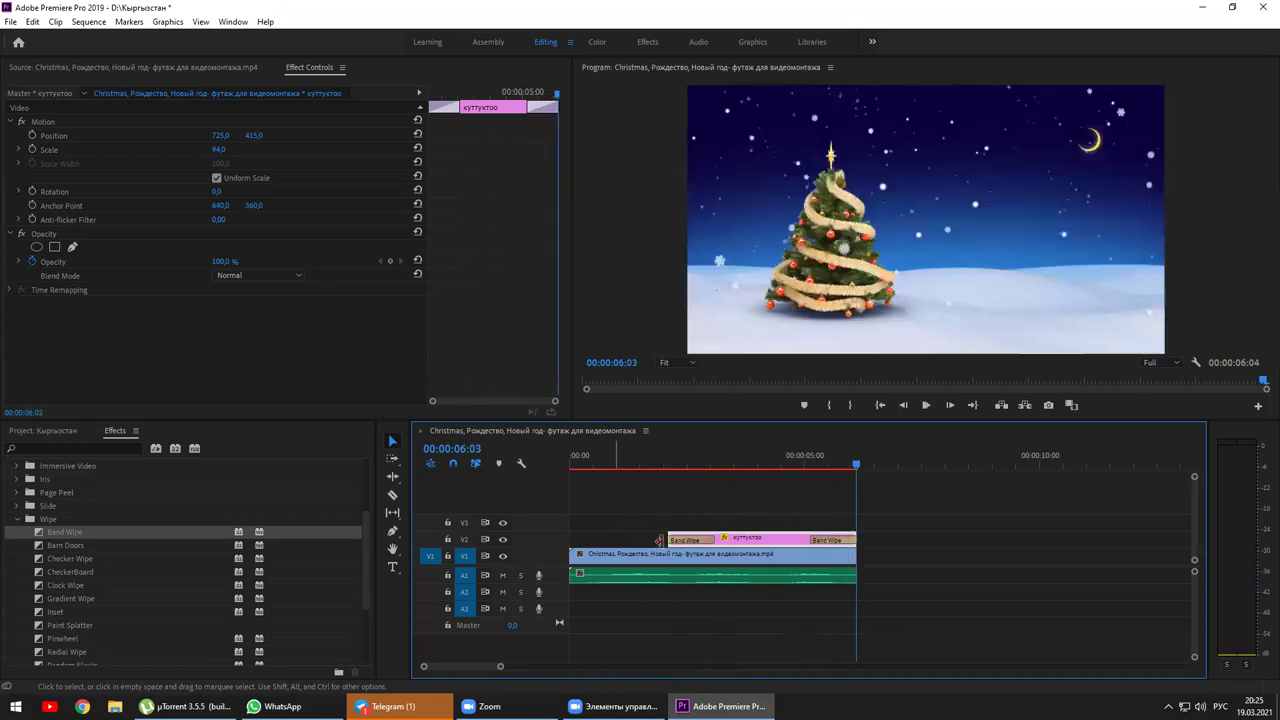
{"action": "left_click", "coordinate": [760, 540]}
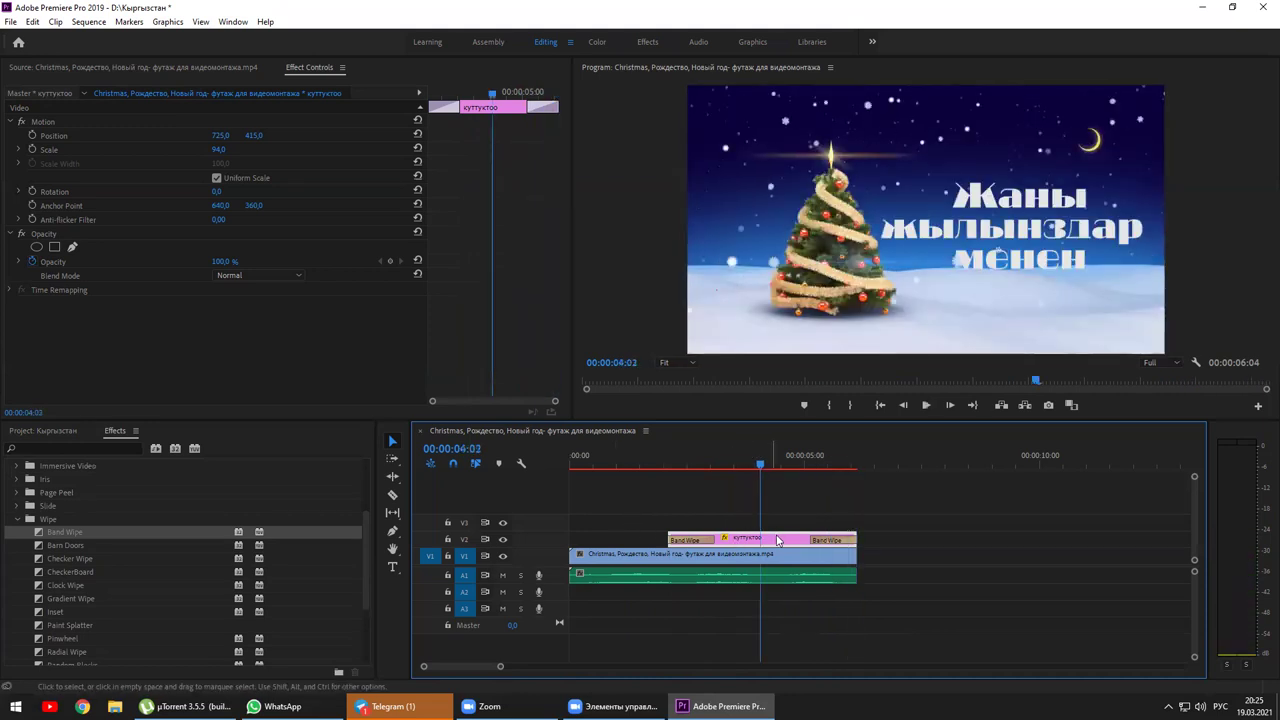
Copy the title clip with its transitions and paste a duplicate on V2 after the tree clip.
{"action": "left_click_drag", "start_coordinate": [765, 543], "coordinate": [717, 543]}
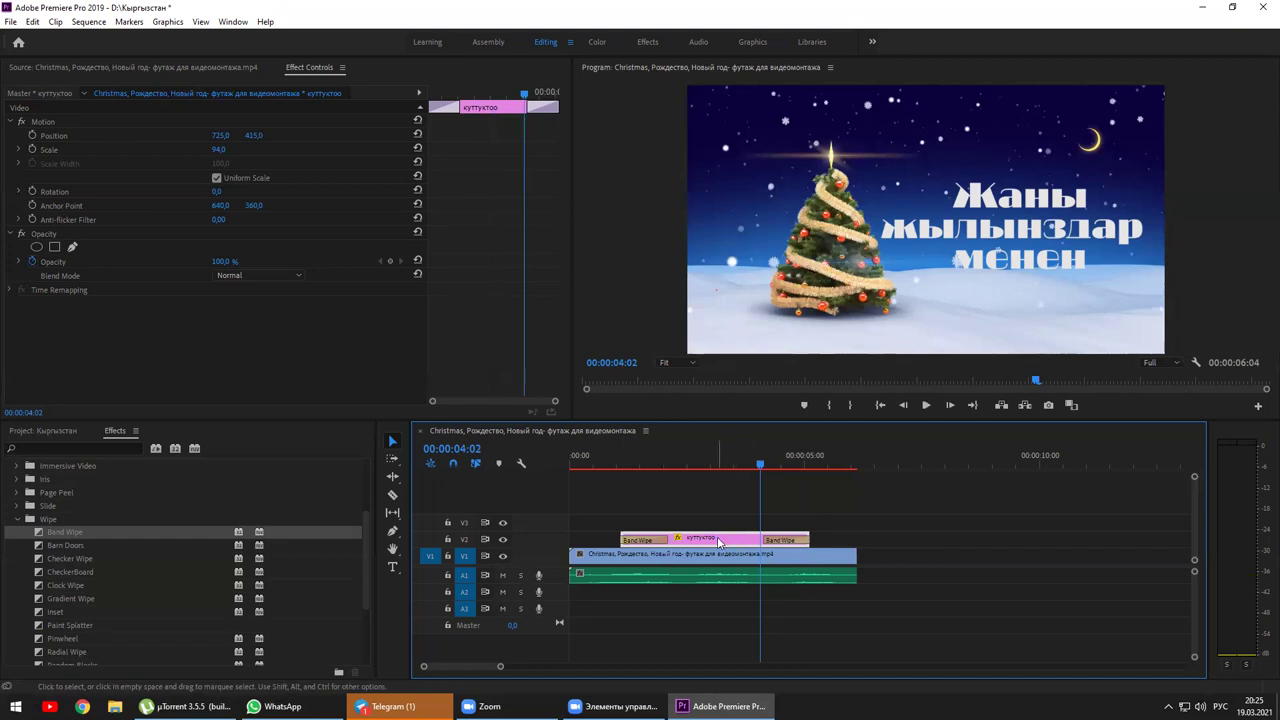
{"action": "right_click", "coordinate": [718, 541]}
{"action": "left_click", "coordinate": [701, 540]}
{"action": "left_click", "coordinate": [863, 464]}
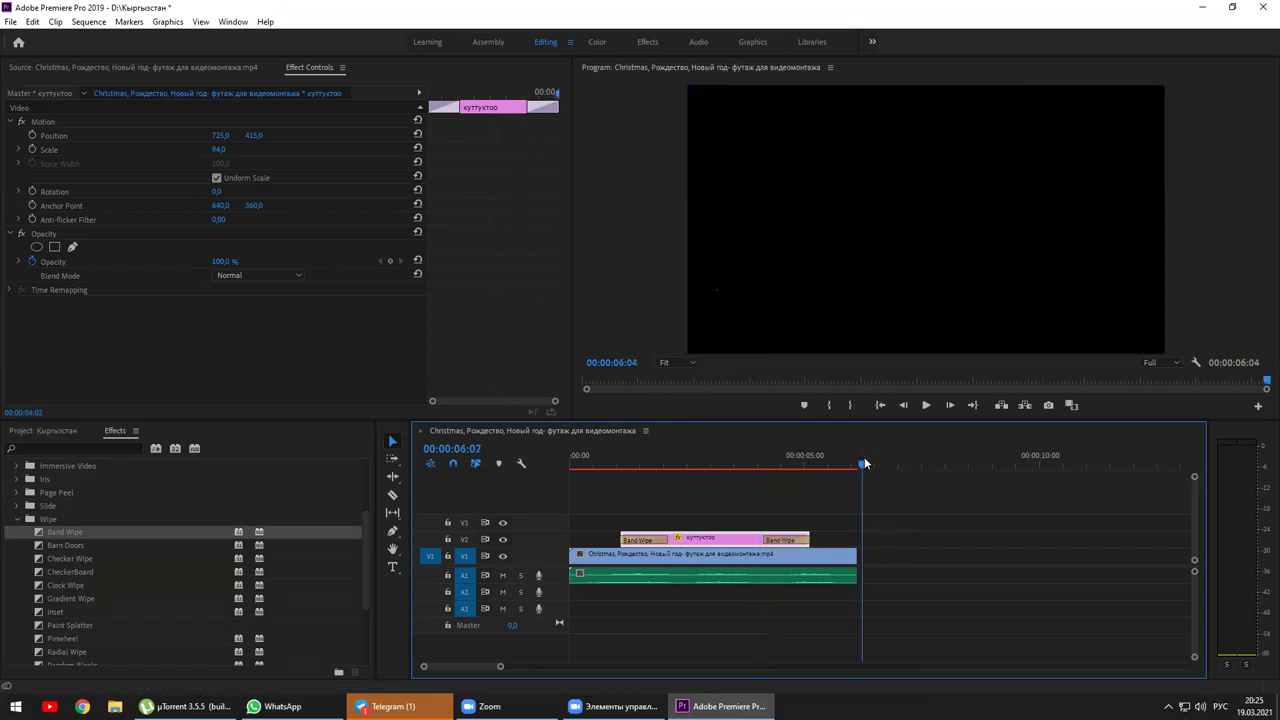
{"action": "key", "text": "ctrl+v"}
{"action": "left_click_drag", "start_coordinate": [910, 560], "coordinate": [912, 540]}
{"action": "left_click_drag", "start_coordinate": [836, 461], "coordinate": [540, 485]}
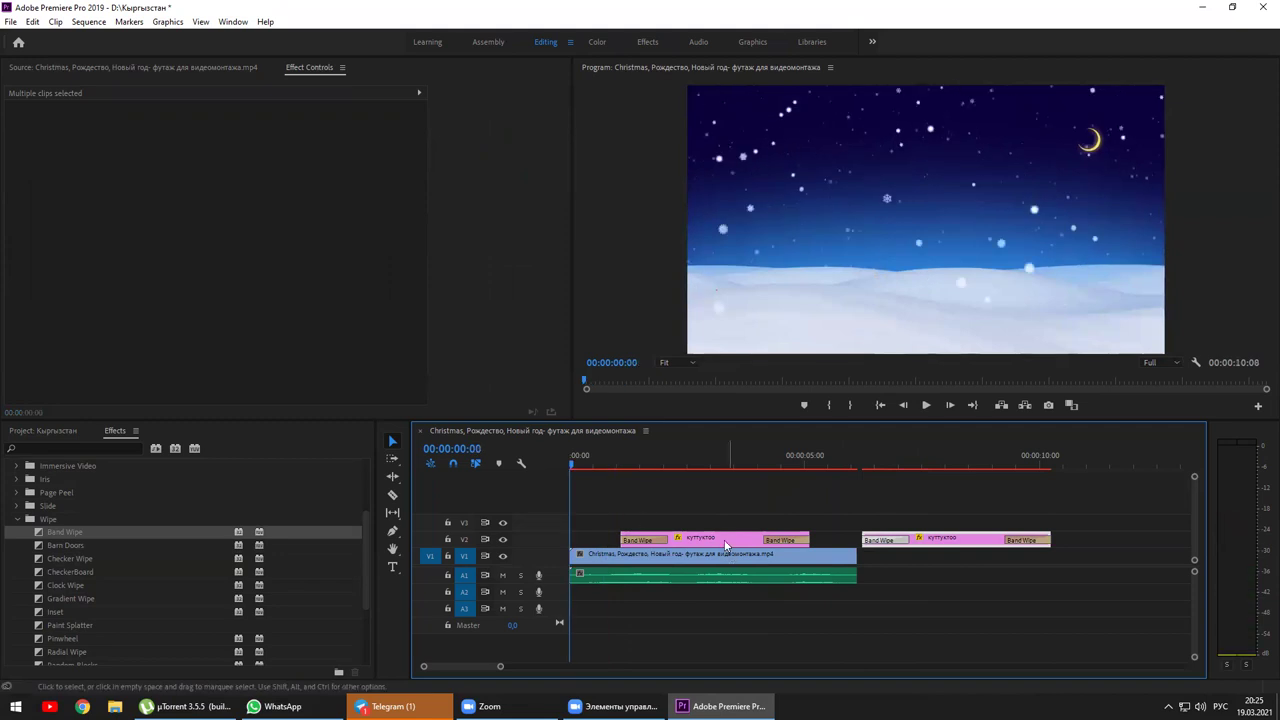
Play and scrub the sequence to preview the second title animating in.
{"action": "key", "text": "space"}
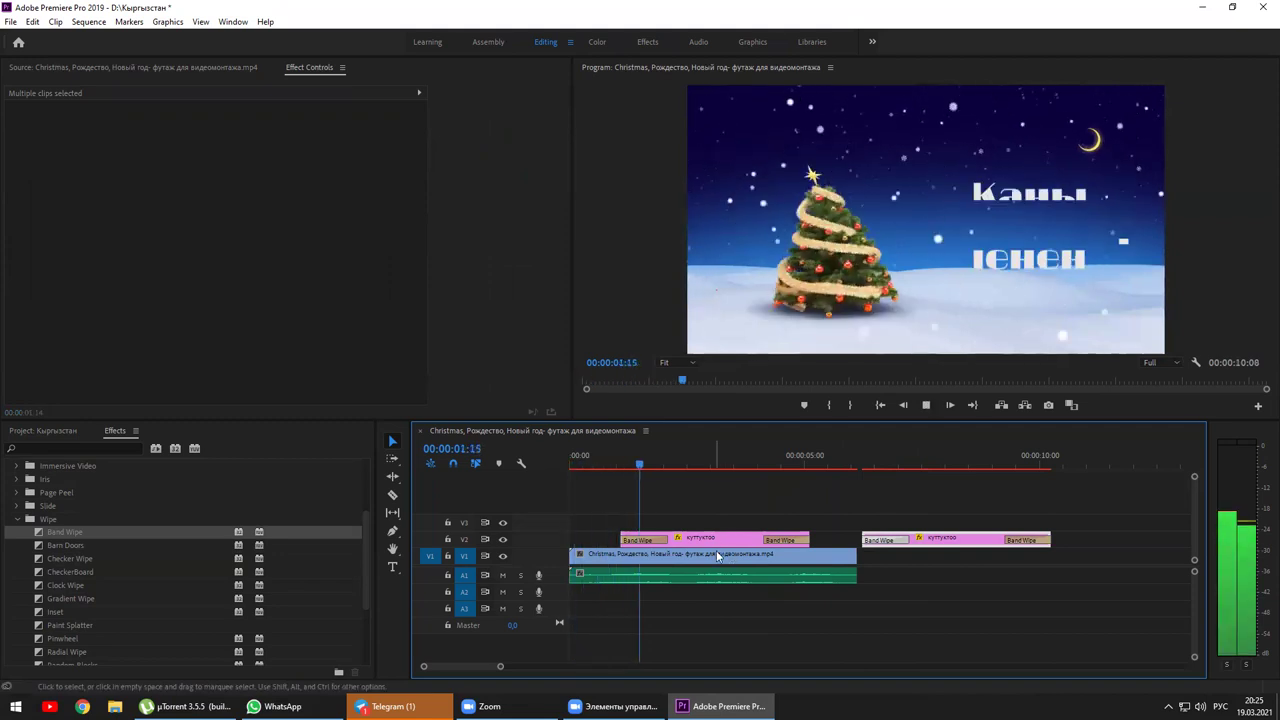
{"action": "key", "text": "space"}
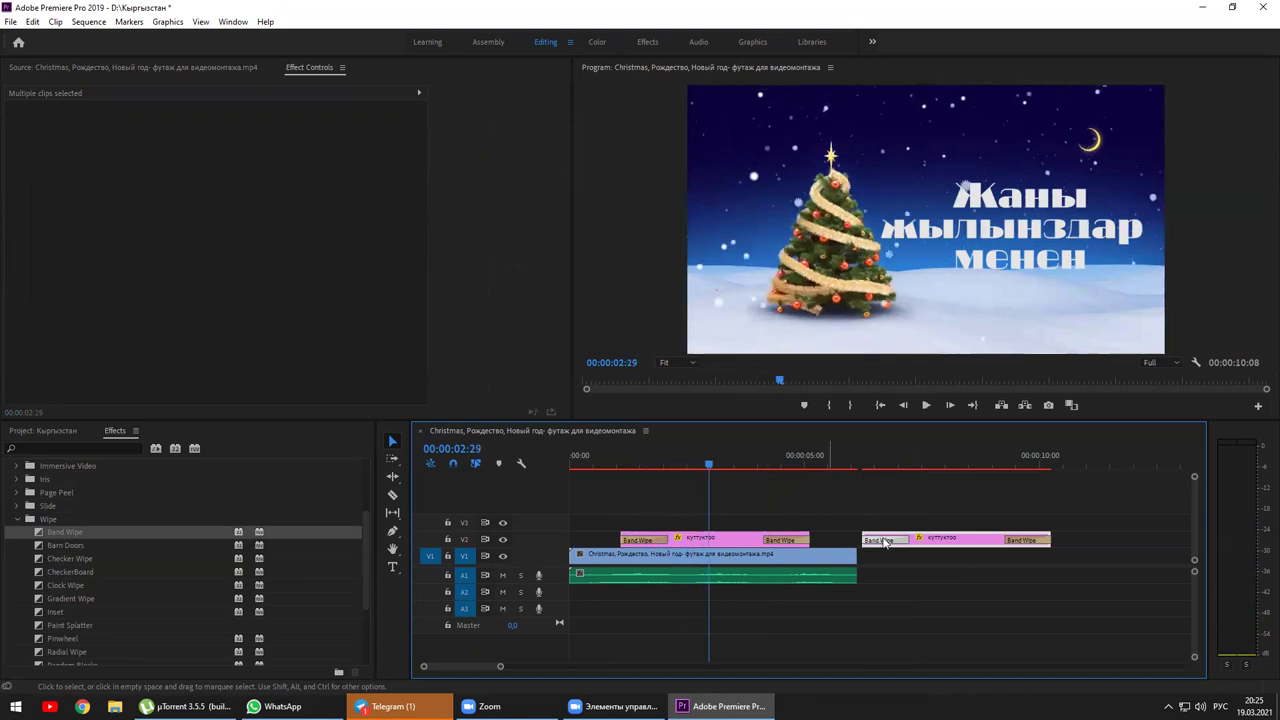
{"action": "left_click", "coordinate": [865, 463]}
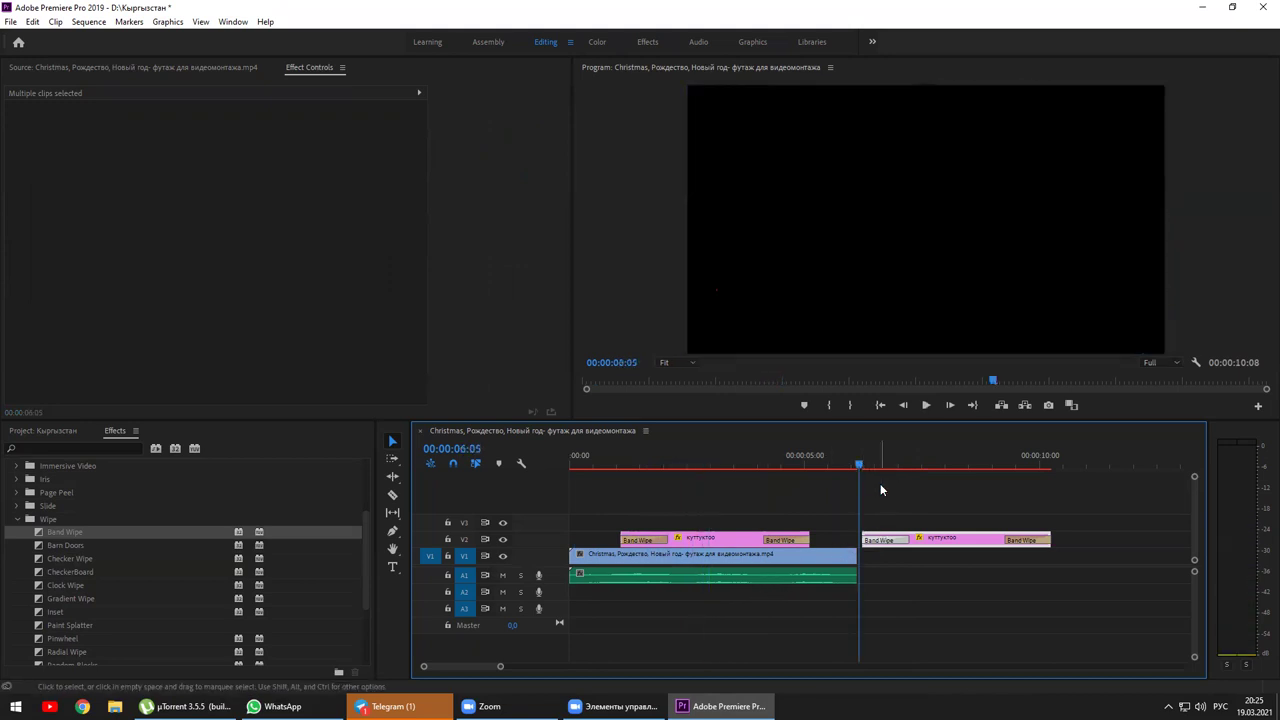
{"action": "left_click_drag", "start_coordinate": [862, 464], "coordinate": [887, 464]}
{"action": "left_click_drag", "start_coordinate": [892, 467], "coordinate": [483, 476]}
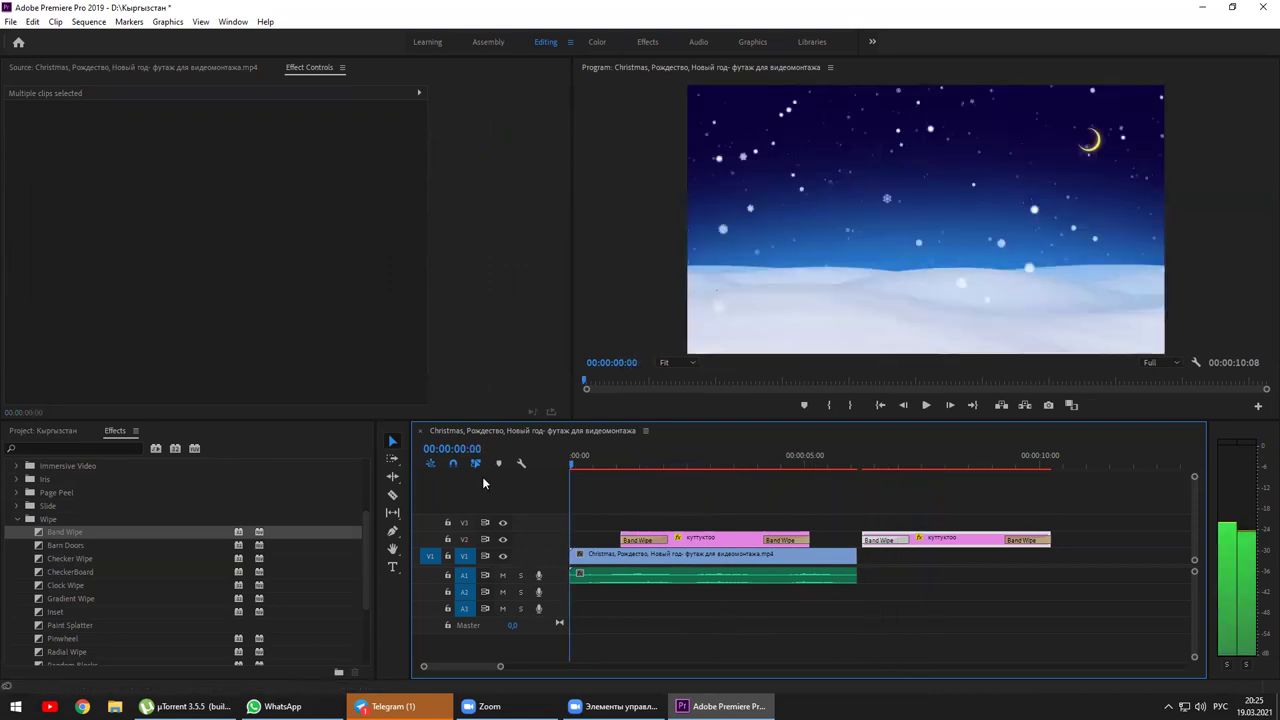
Replay the first title, then select the second title clip and play its section.
{"action": "key", "text": "space"}
{"action": "key", "text": "space"}
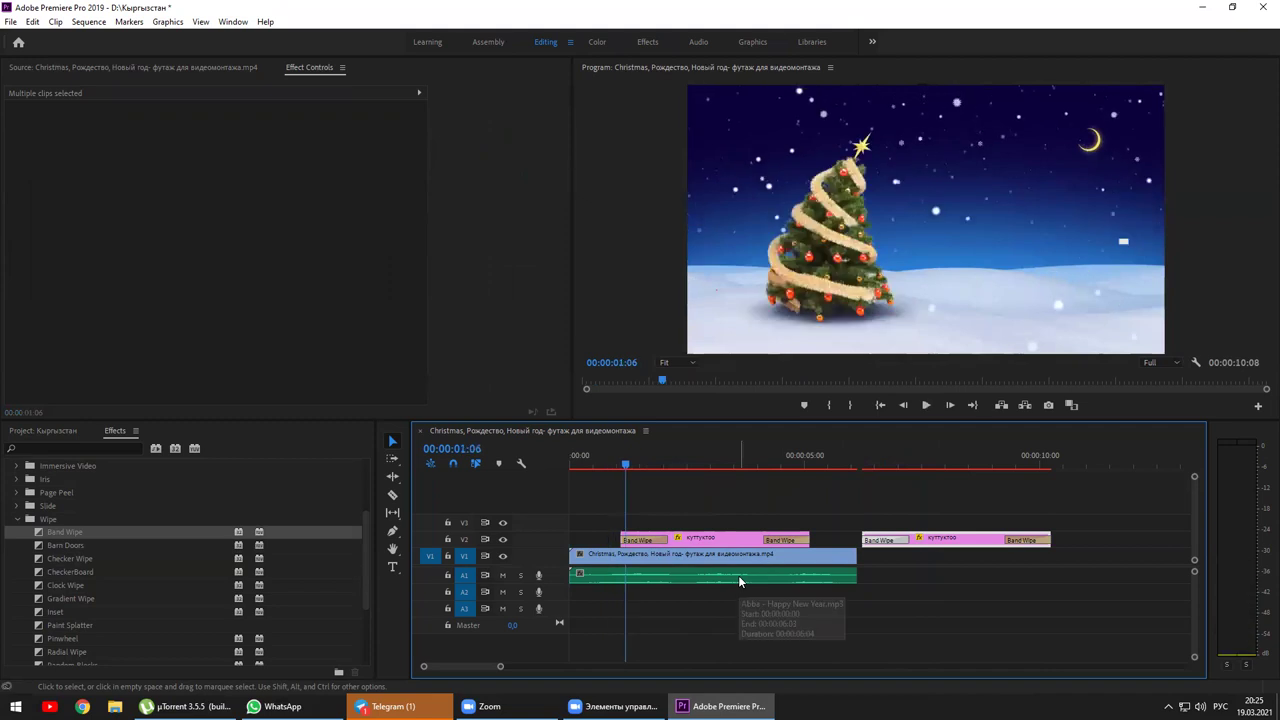
{"action": "key", "text": "space"}
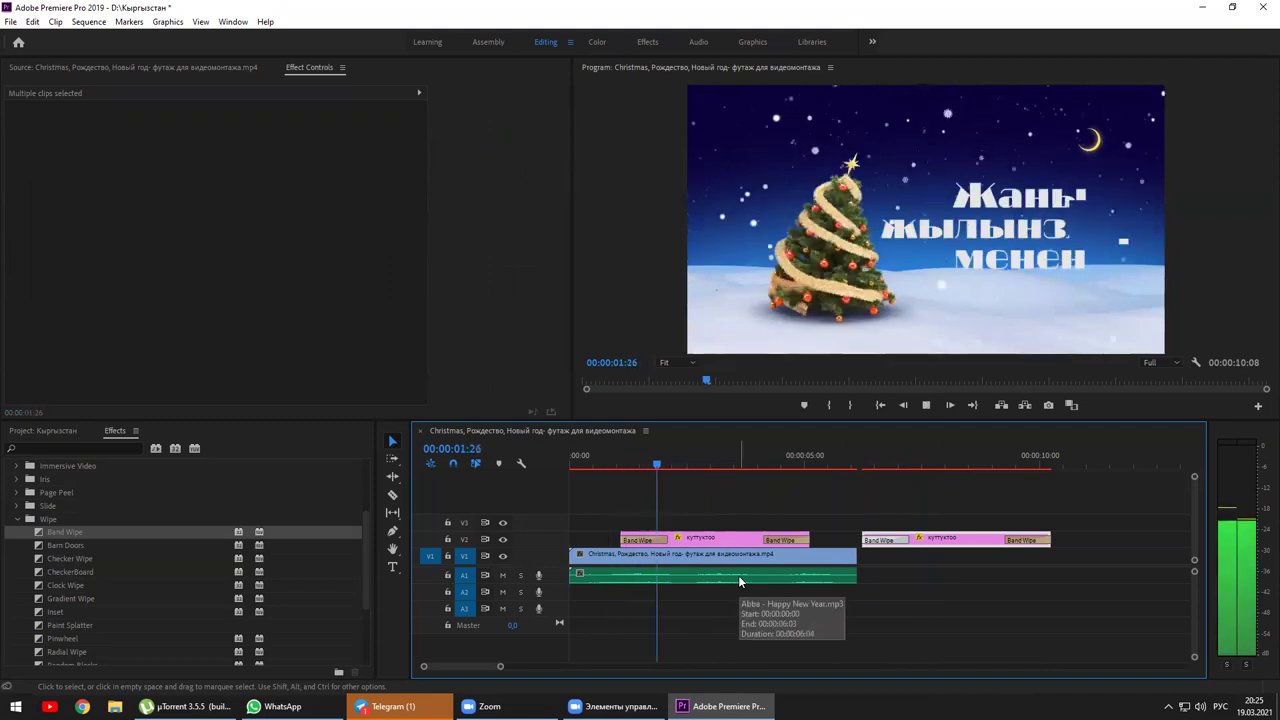
{"action": "key", "text": "space"}
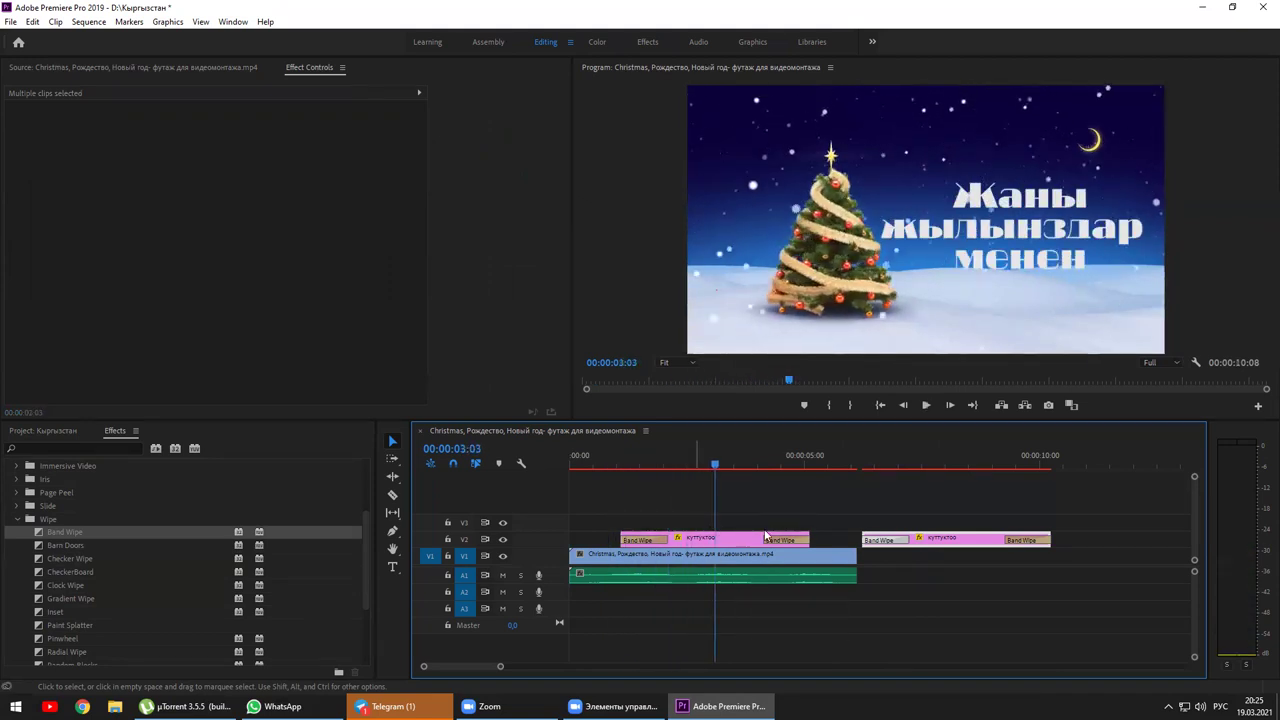
{"action": "left_click", "coordinate": [760, 541]}
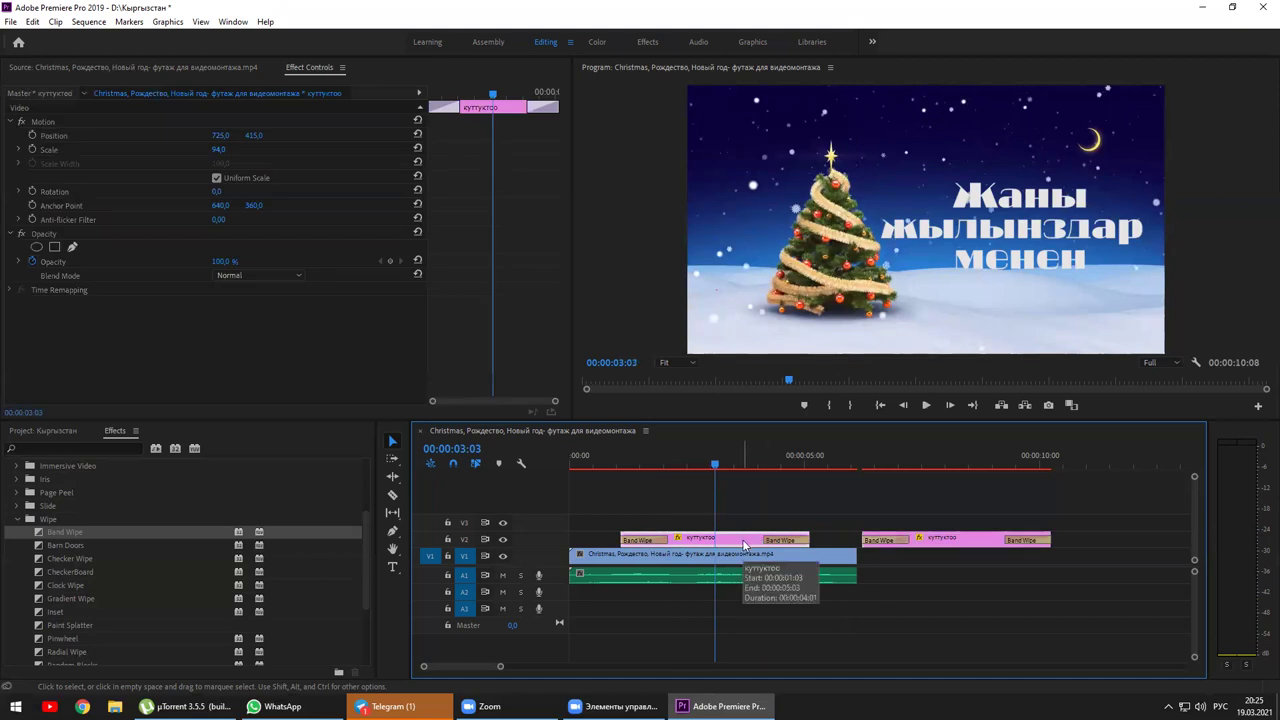
{"action": "left_click", "coordinate": [866, 466]}
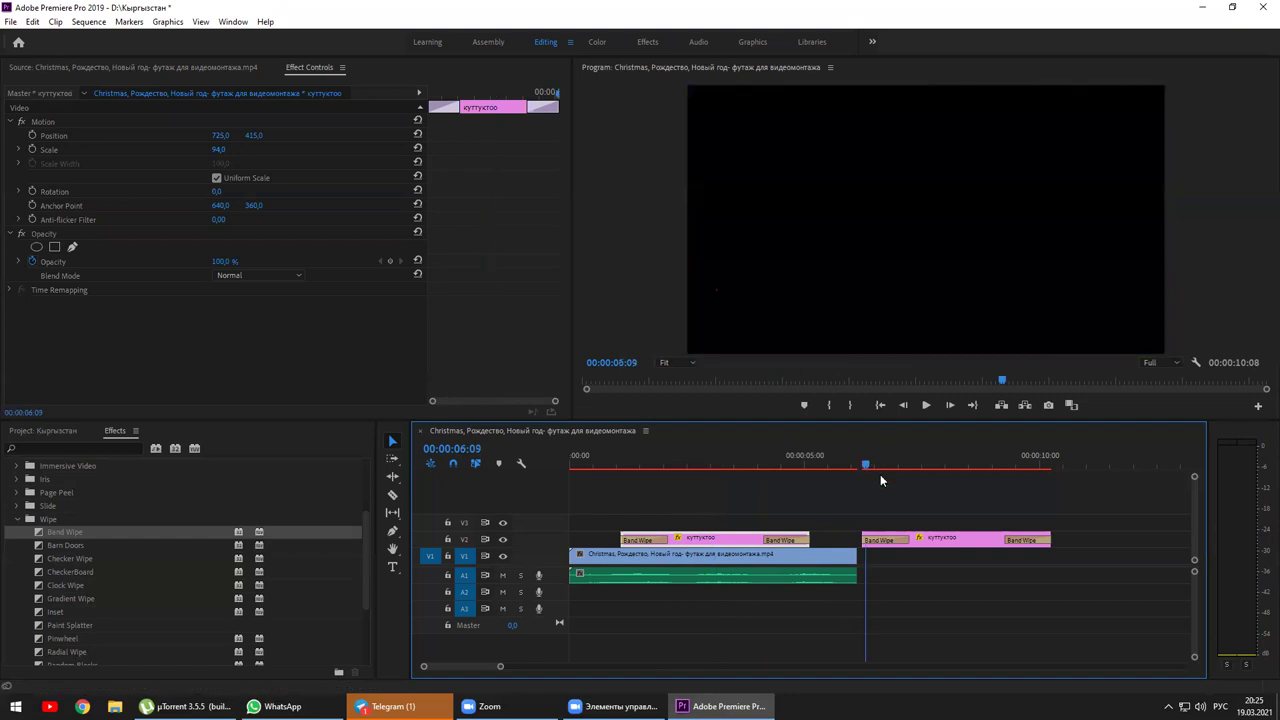
{"action": "left_click", "coordinate": [932, 545]}
{"action": "key", "text": "space"}
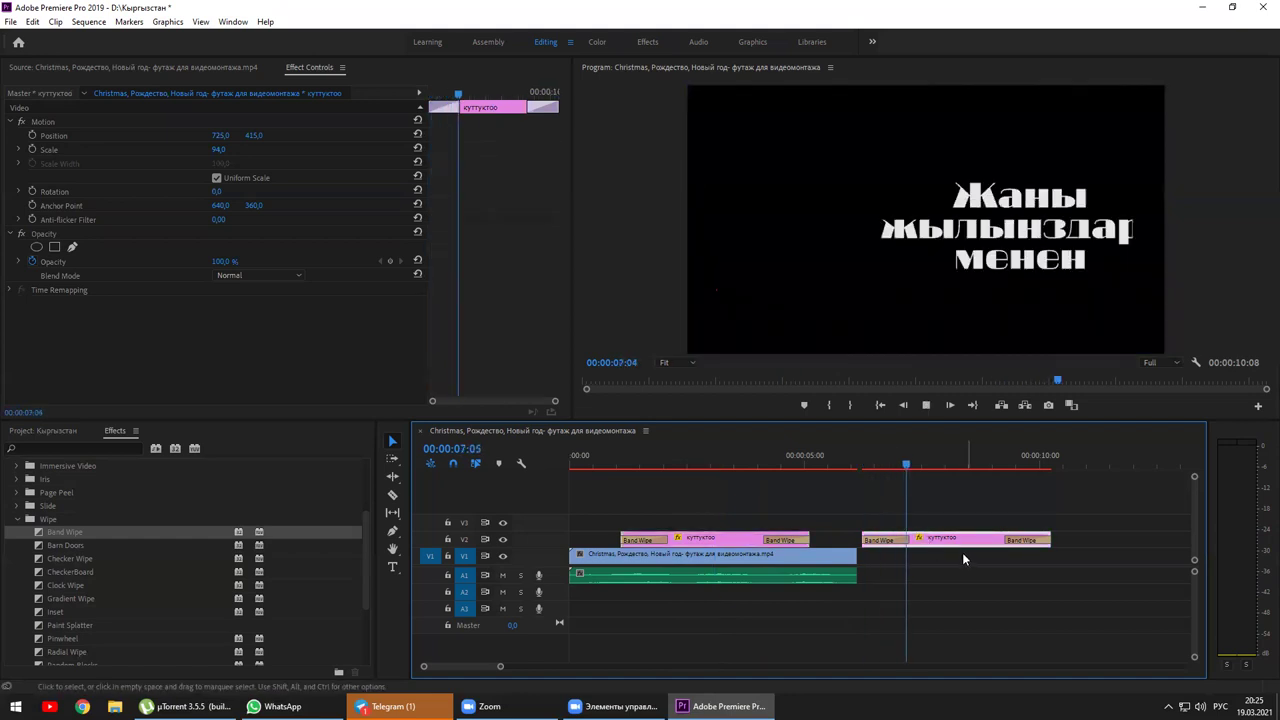
Retype the second title as 'Кыргызстандыктар', shift it left and reduce its font size to 72.4.
{"action": "double_click", "coordinate": [960, 545]}
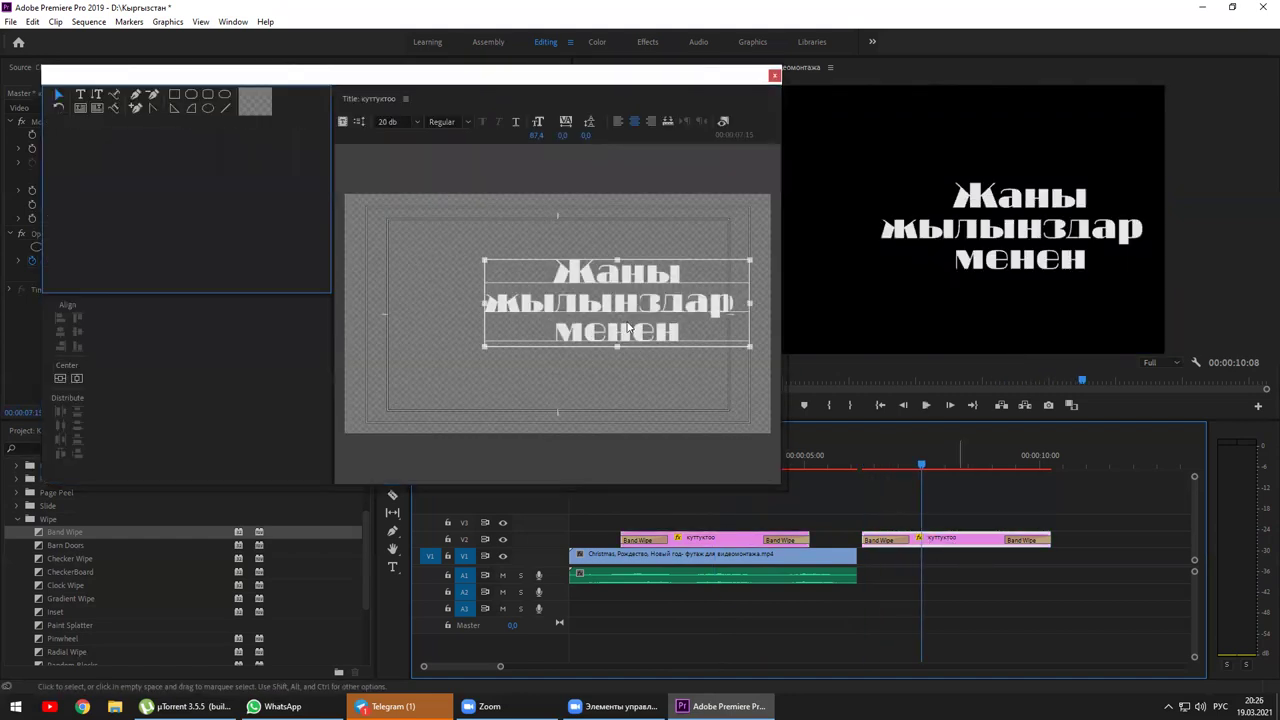
{"action": "key", "text": "ctrl+a"}
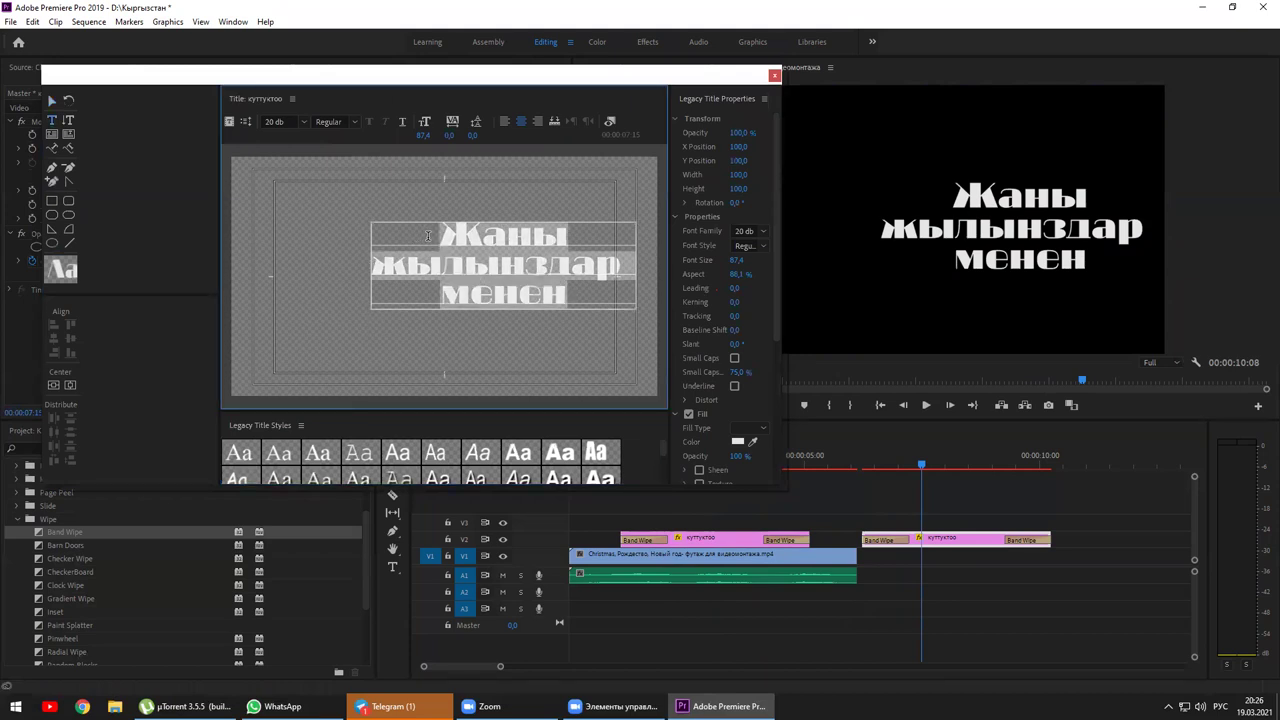
{"action": "type", "text": "Кырг"}
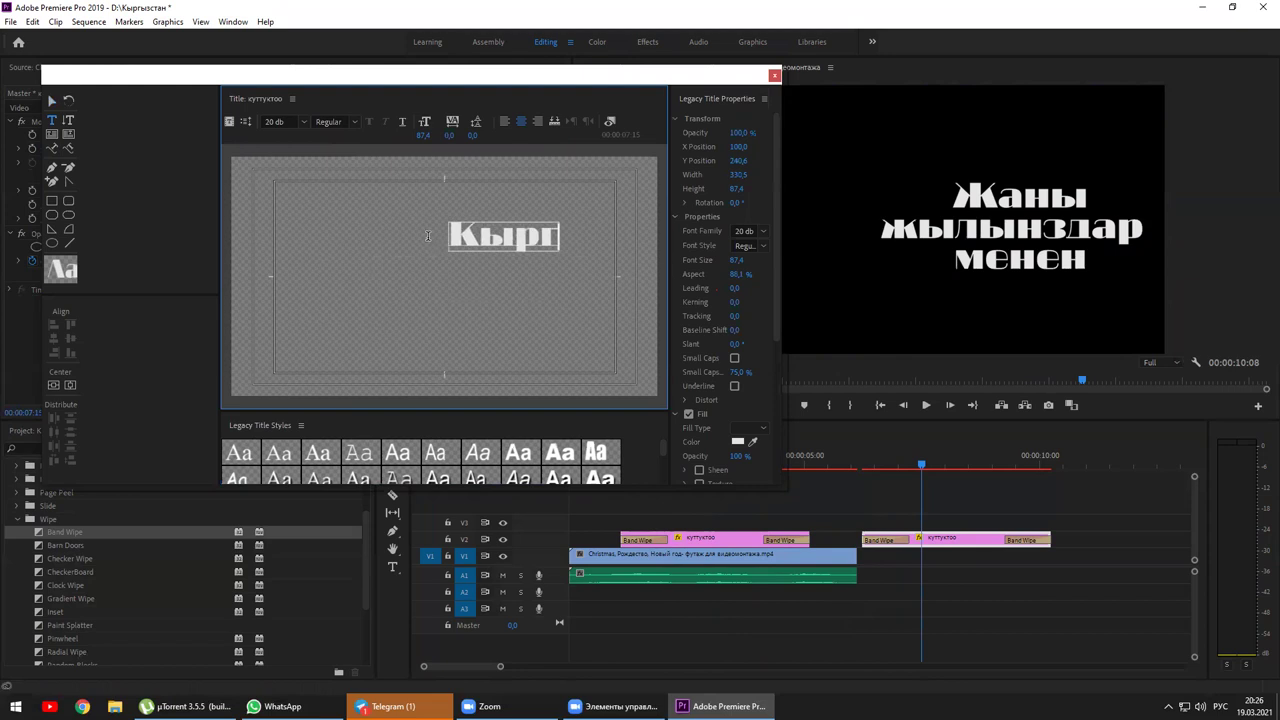
{"action": "type", "text": "ызстанды"}
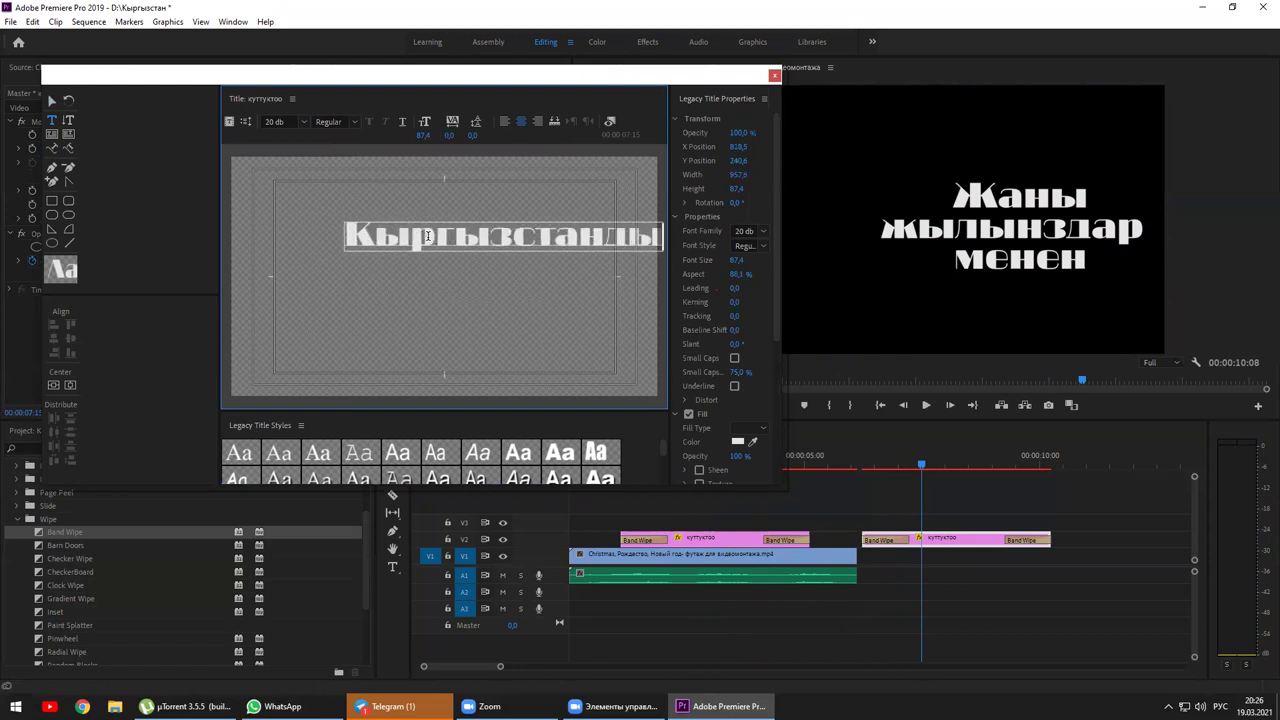
{"action": "type", "text": "ктар"}
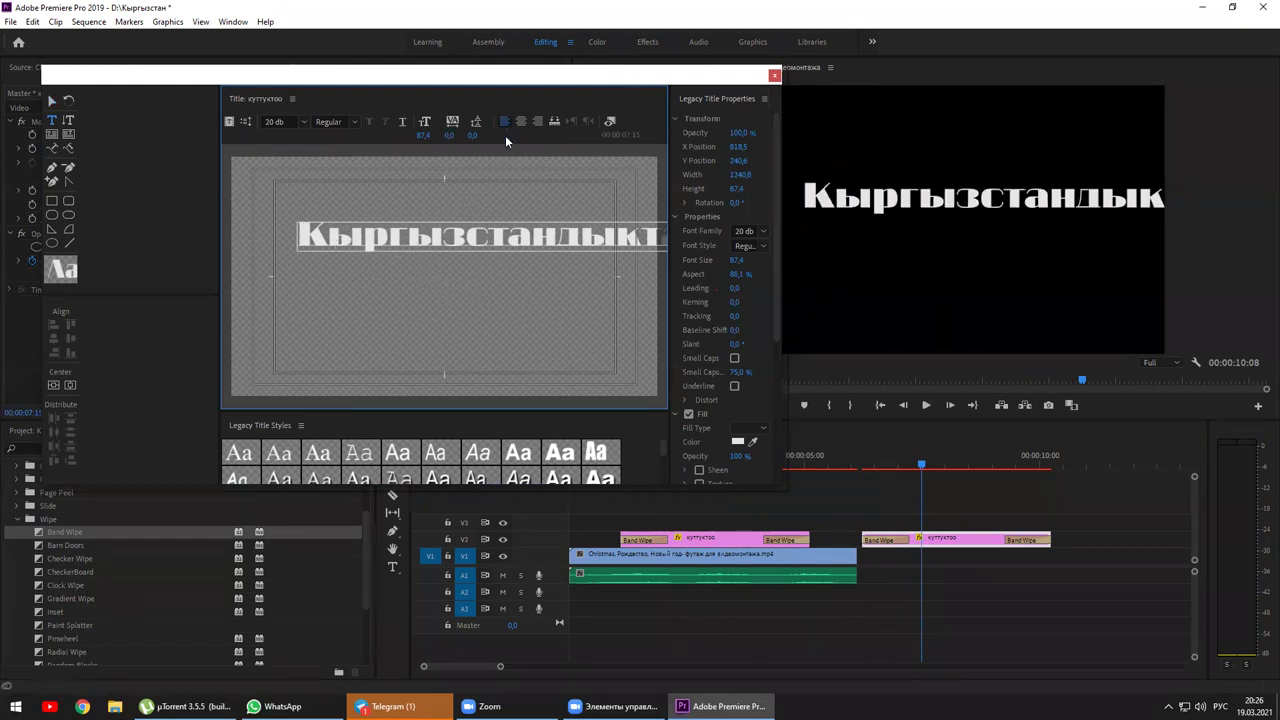
{"action": "left_click", "coordinate": [51, 101]}
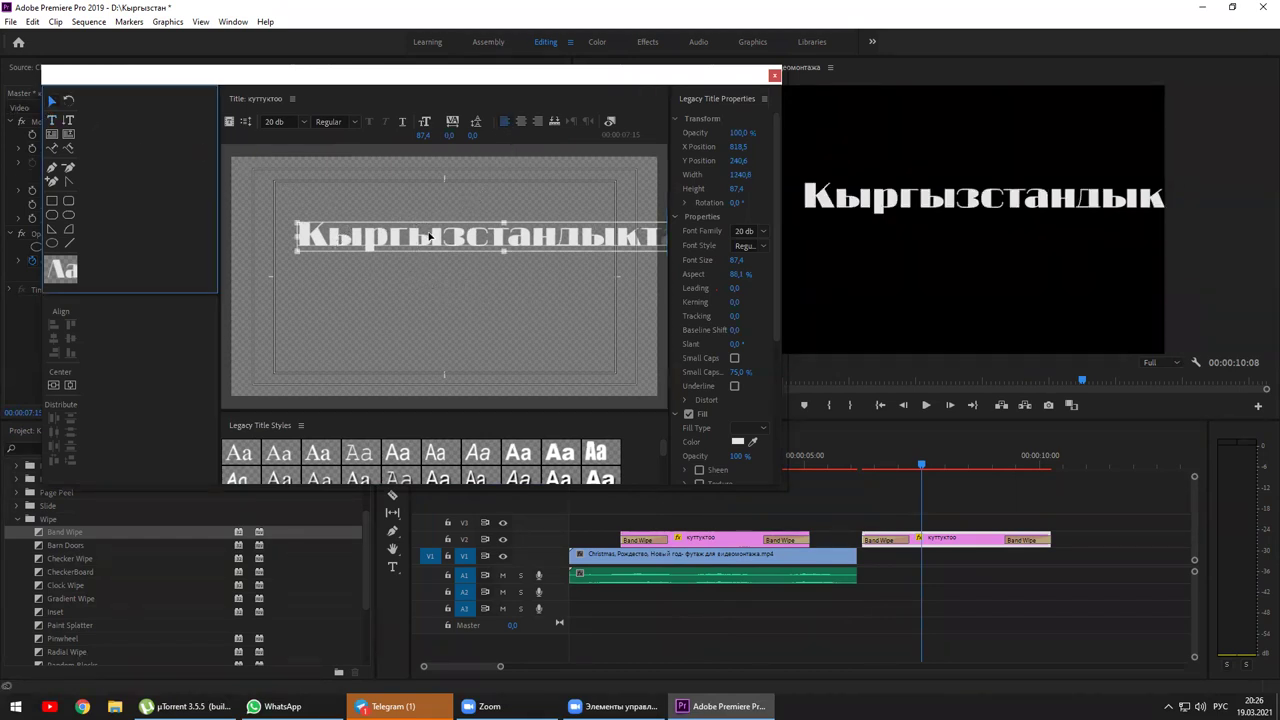
{"action": "left_click_drag", "start_coordinate": [430, 236], "coordinate": [404, 243]}
{"action": "left_click_drag", "start_coordinate": [735, 260], "coordinate": [718, 260]}
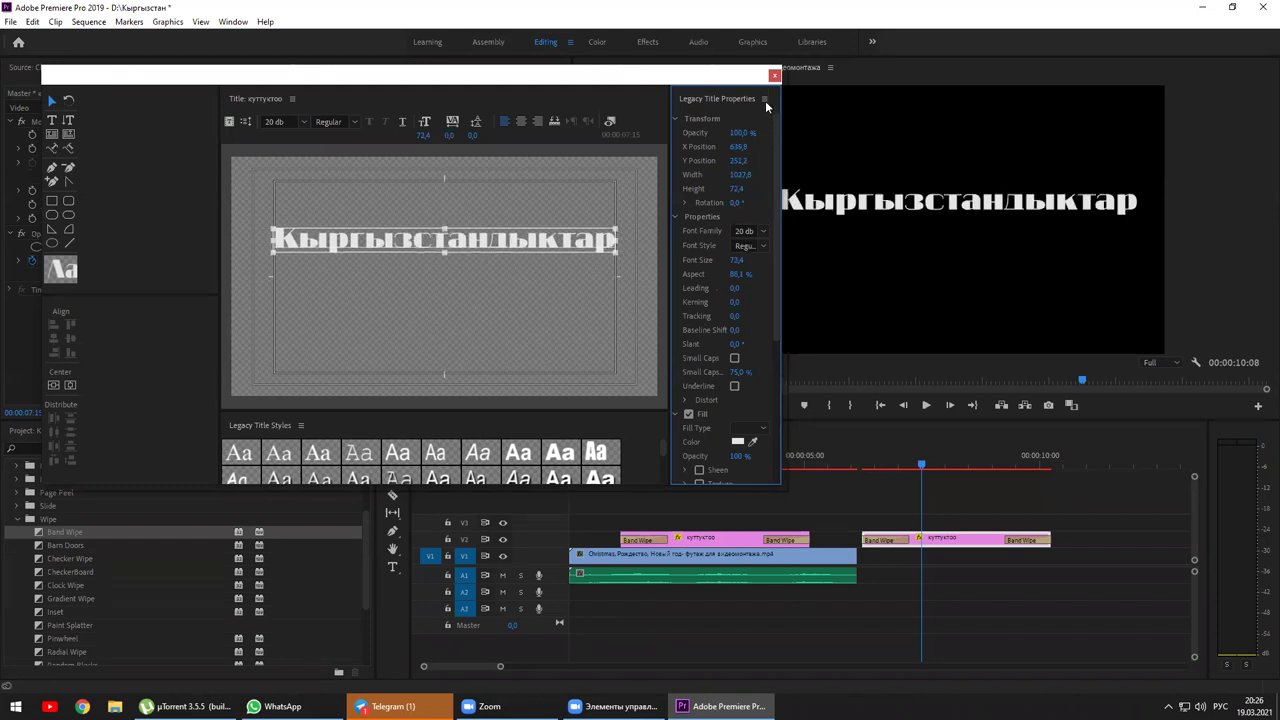
{"action": "left_click", "coordinate": [774, 76]}
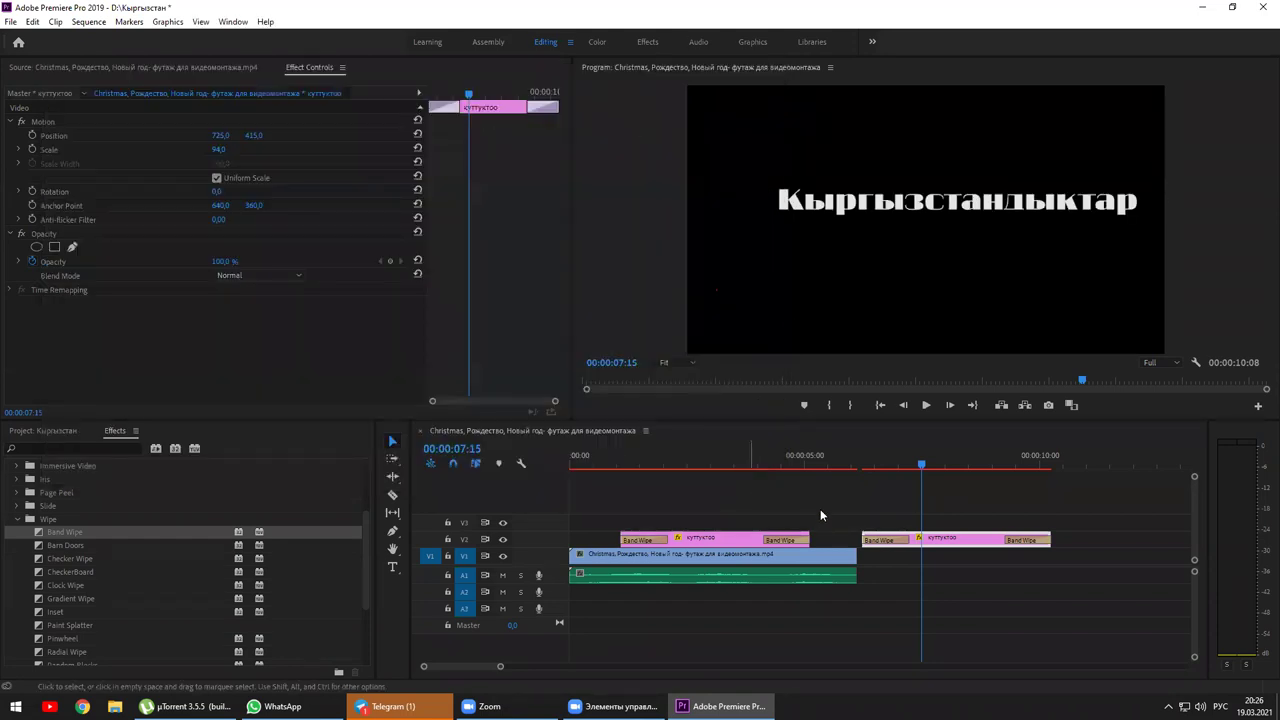
{"action": "left_click", "coordinate": [853, 456]}
{"action": "key", "text": "space"}
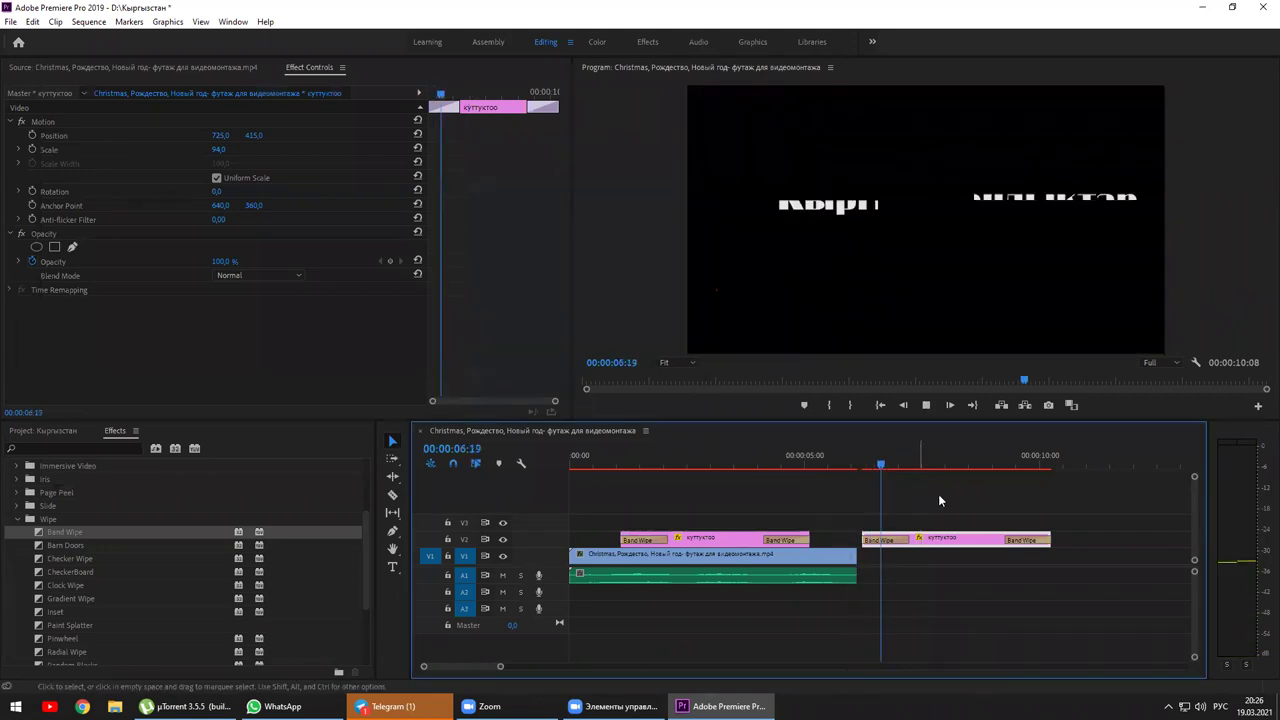
{"action": "key", "text": "space"}
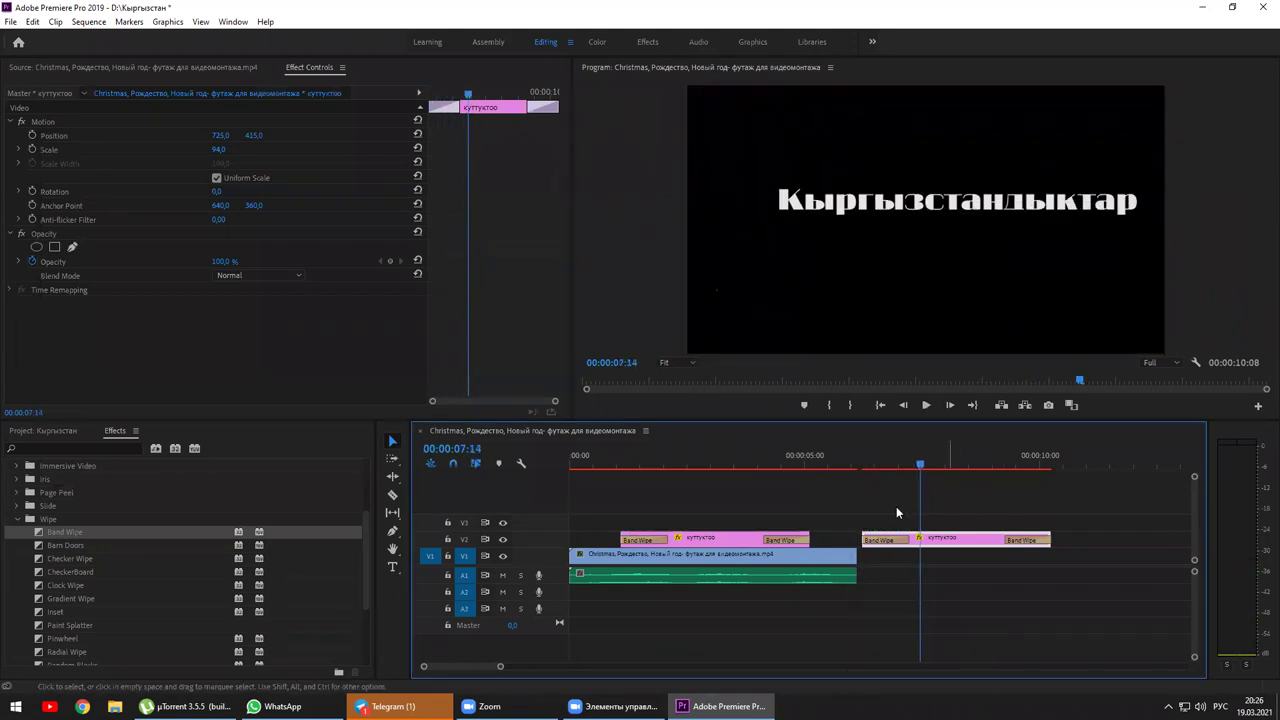
{"action": "key", "text": "Home"}
{"action": "key", "text": "space"}
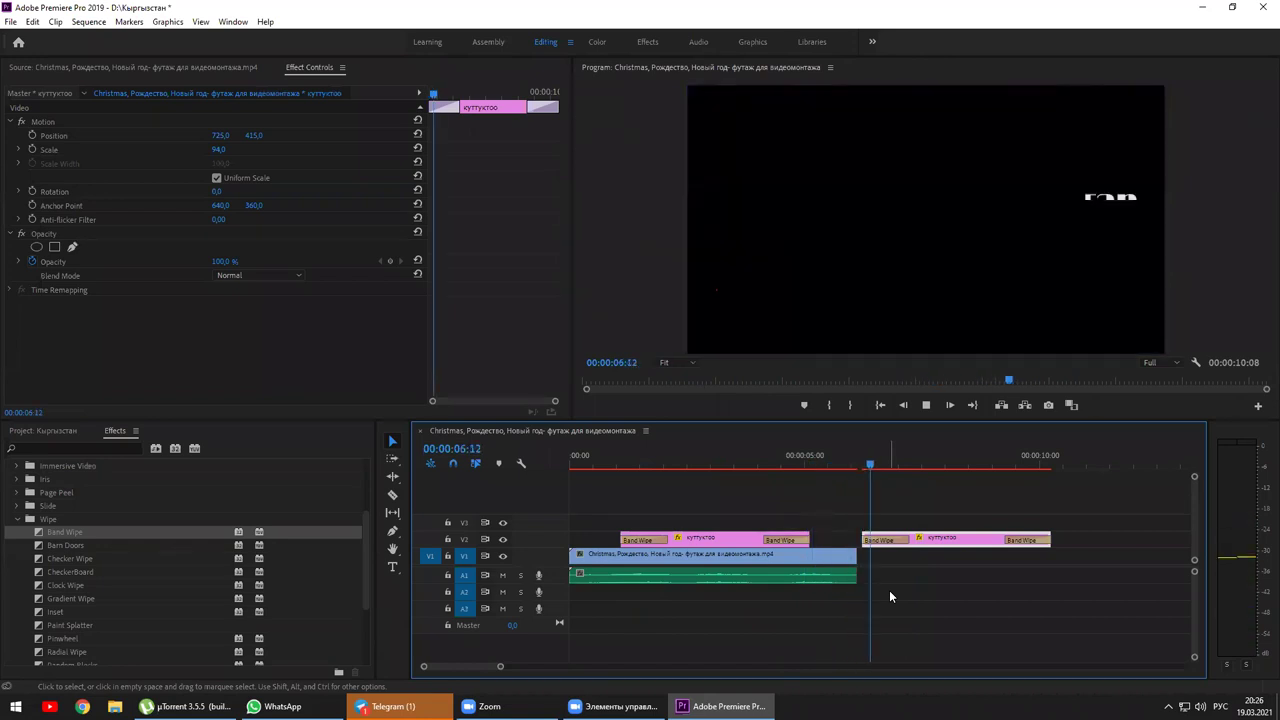
{"action": "key", "text": "space"}
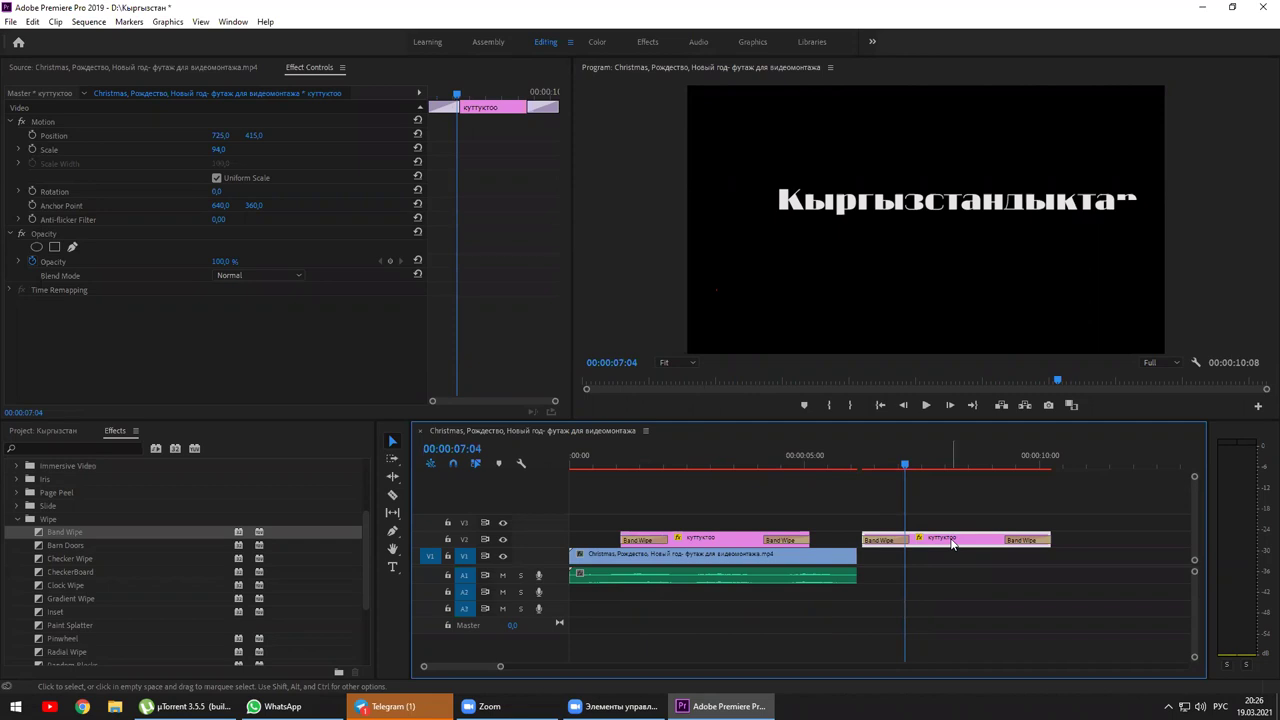
Dismiss the File menu, scrub back to the first title, and select the second title clip.
{"action": "left_click", "coordinate": [10, 22]}
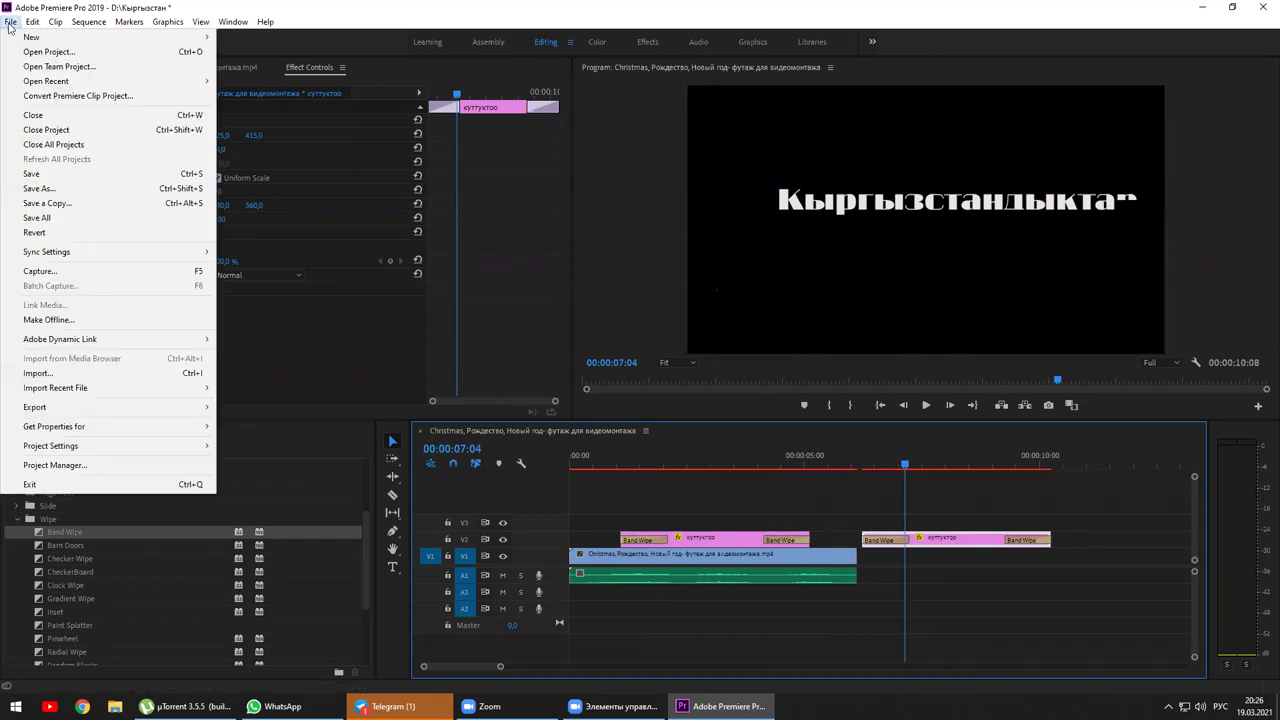
{"action": "mouse_move", "coordinate": [70, 40]}
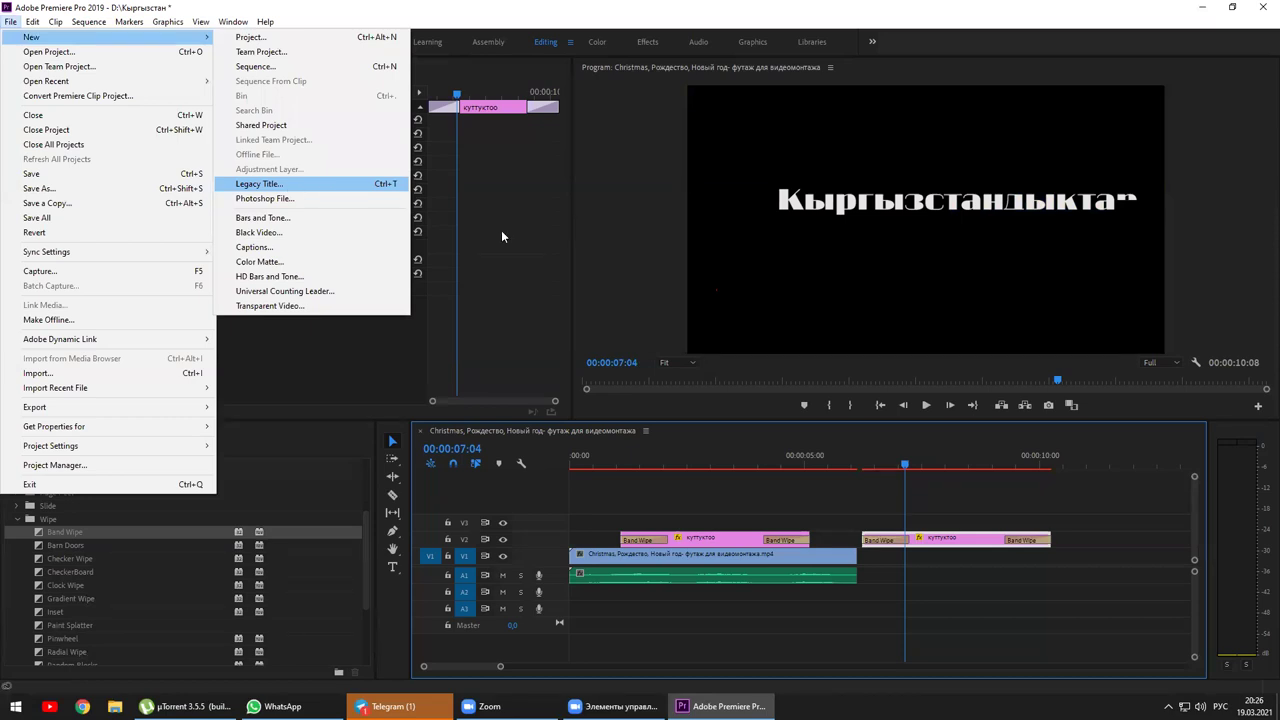
{"action": "left_click", "coordinate": [860, 451]}
{"action": "left_click_drag", "start_coordinate": [773, 463], "coordinate": [706, 476]}
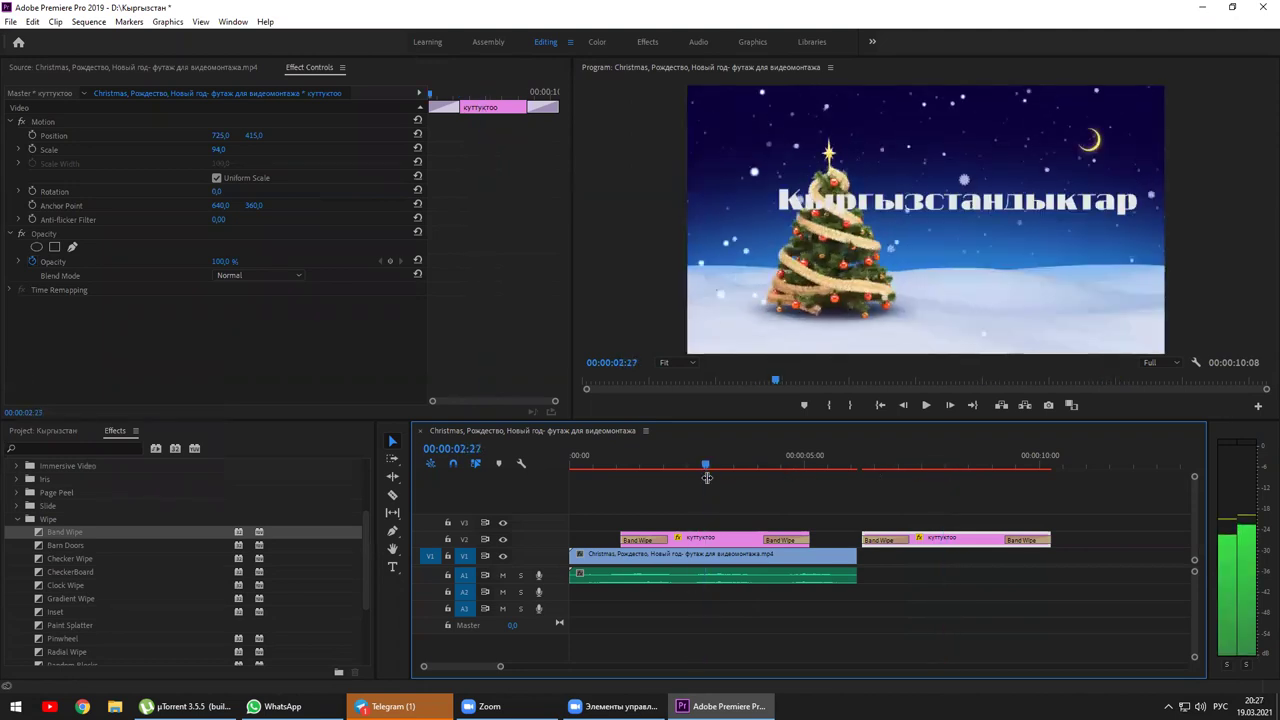
{"action": "left_click", "coordinate": [901, 586]}
{"action": "key", "text": "ctrl+z"}
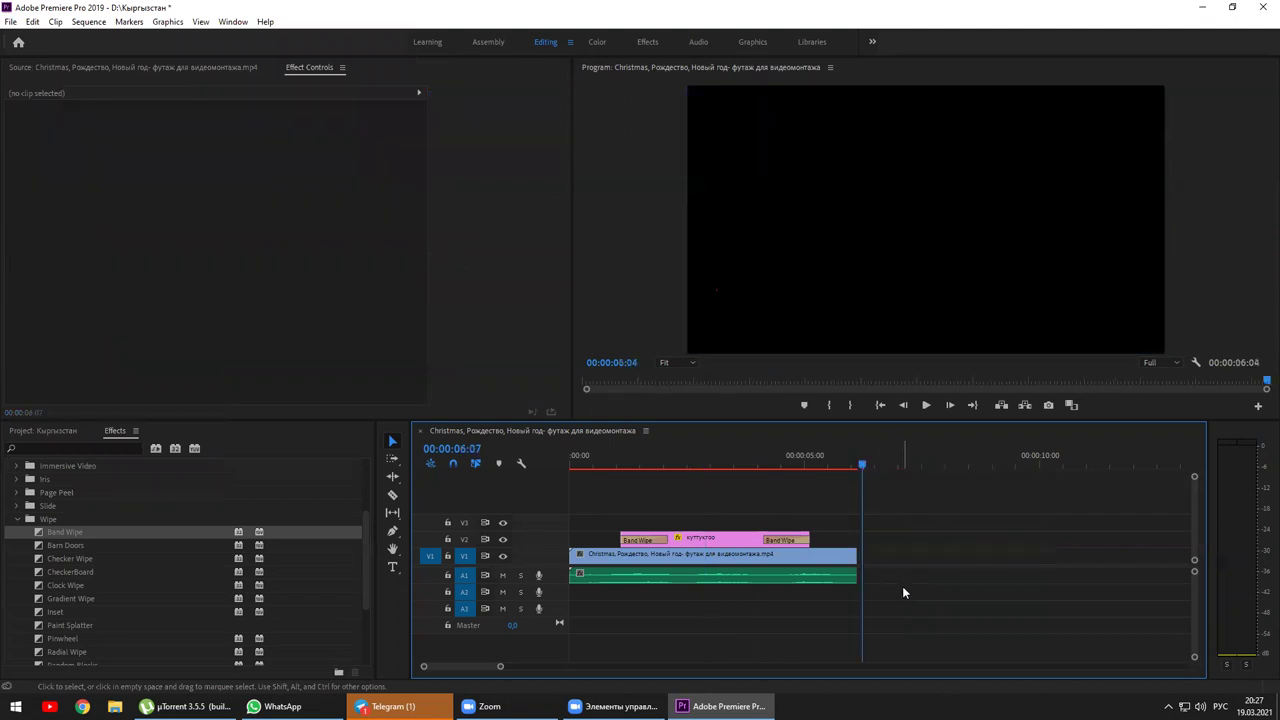
{"action": "key", "text": "Home"}
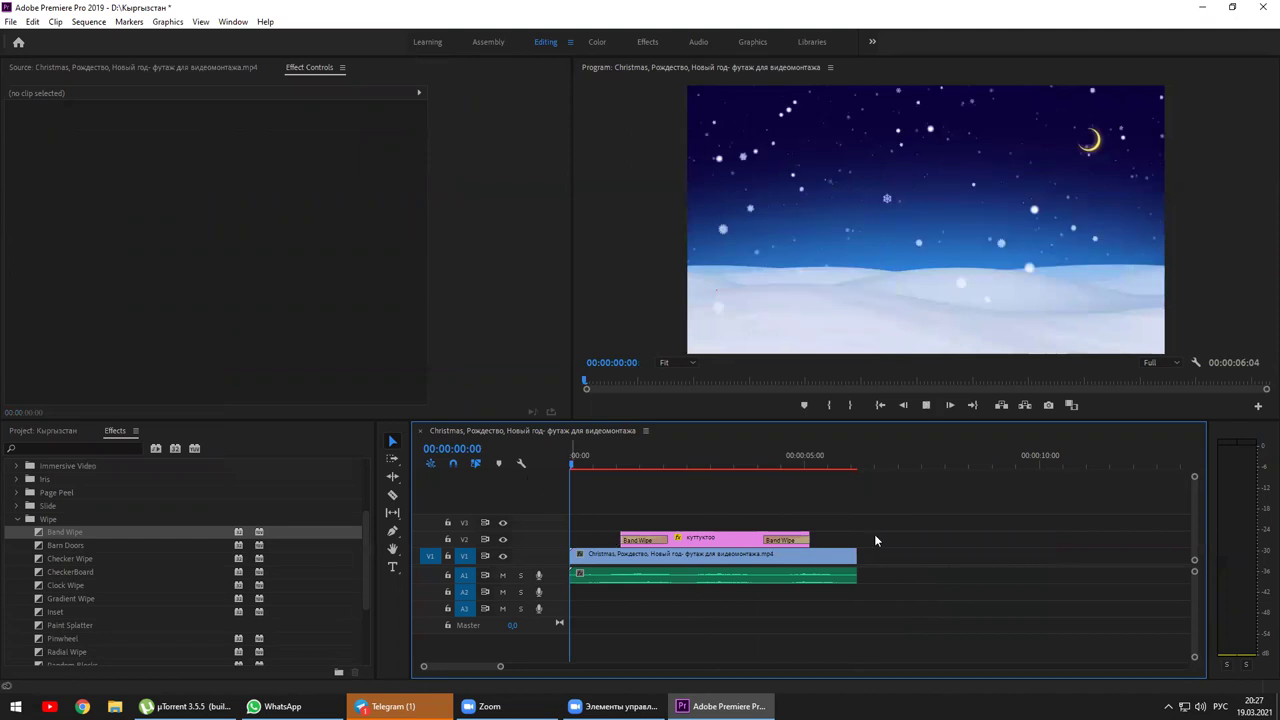
{"action": "key", "text": "space"}
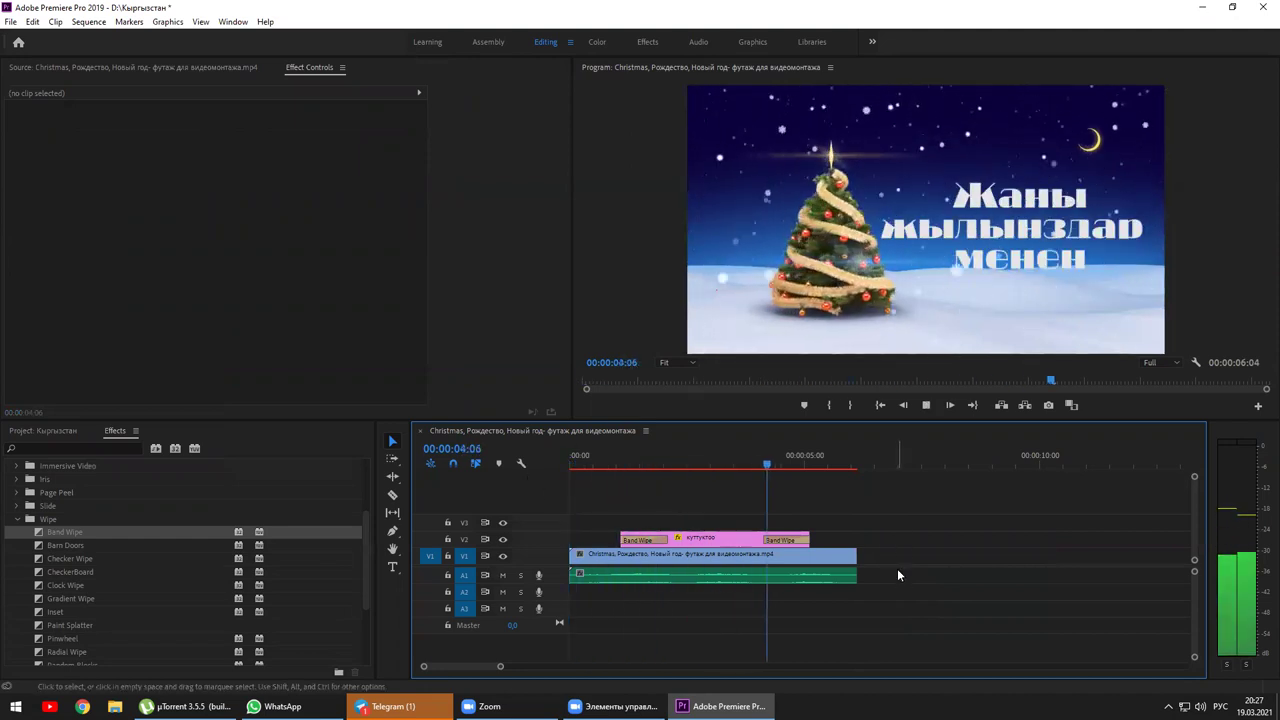
{"action": "key", "text": "space"}
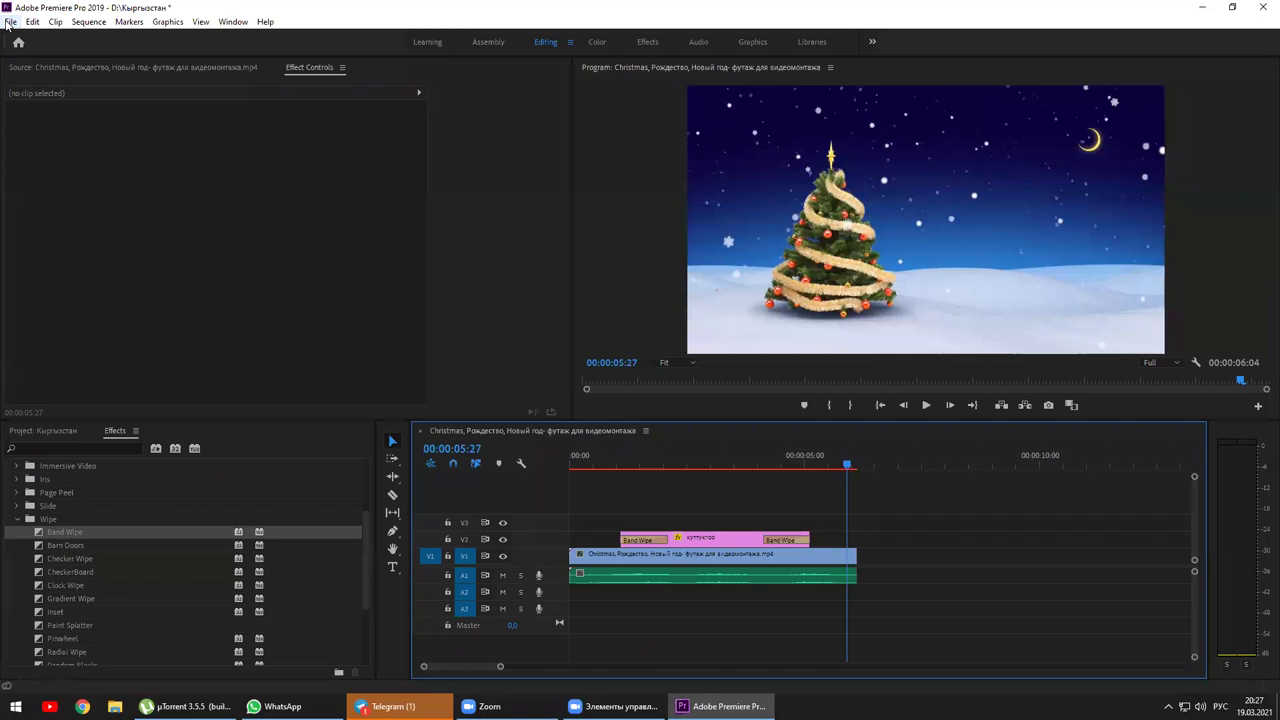
{"action": "left_click", "coordinate": [639, 460]}
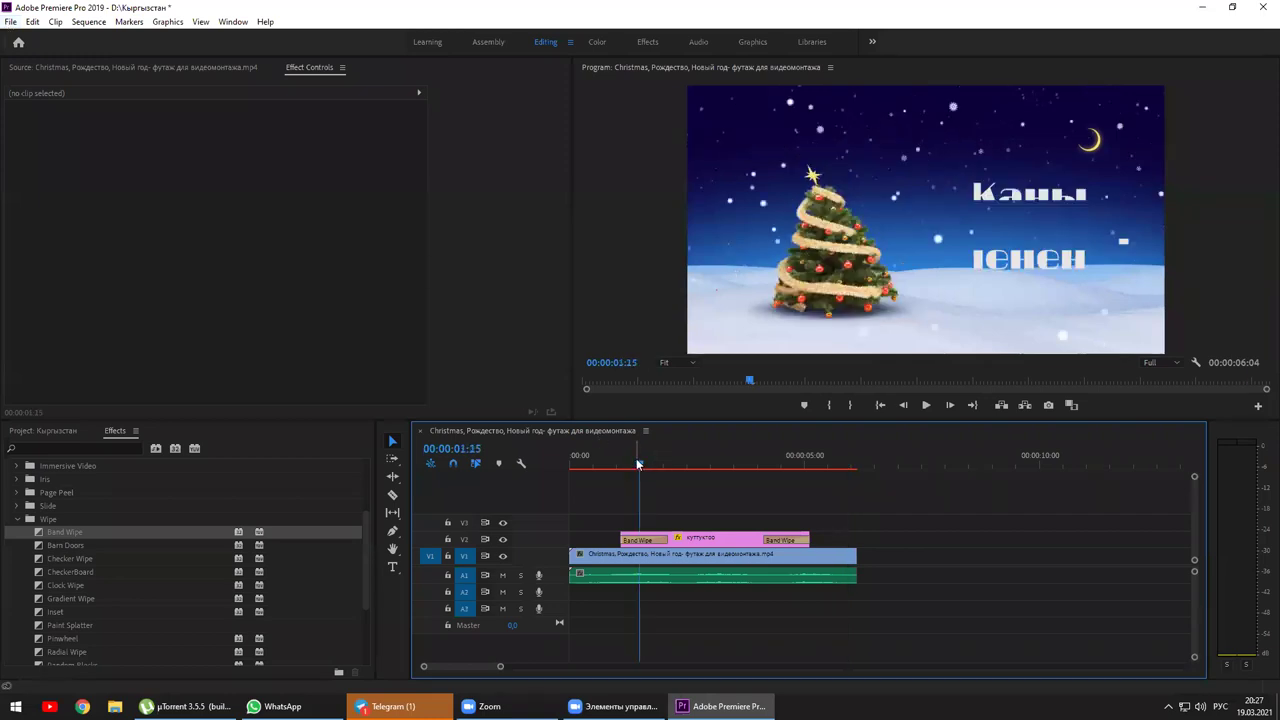
{"action": "left_click", "coordinate": [702, 458]}
{"action": "left_click", "coordinate": [838, 463]}
{"action": "left_click_drag", "start_coordinate": [842, 469], "coordinate": [814, 470]}
Create a new 1280×720, 30 fps legacy title named 'куттуктоо уландысы'.
{"action": "left_click", "coordinate": [11, 21]}
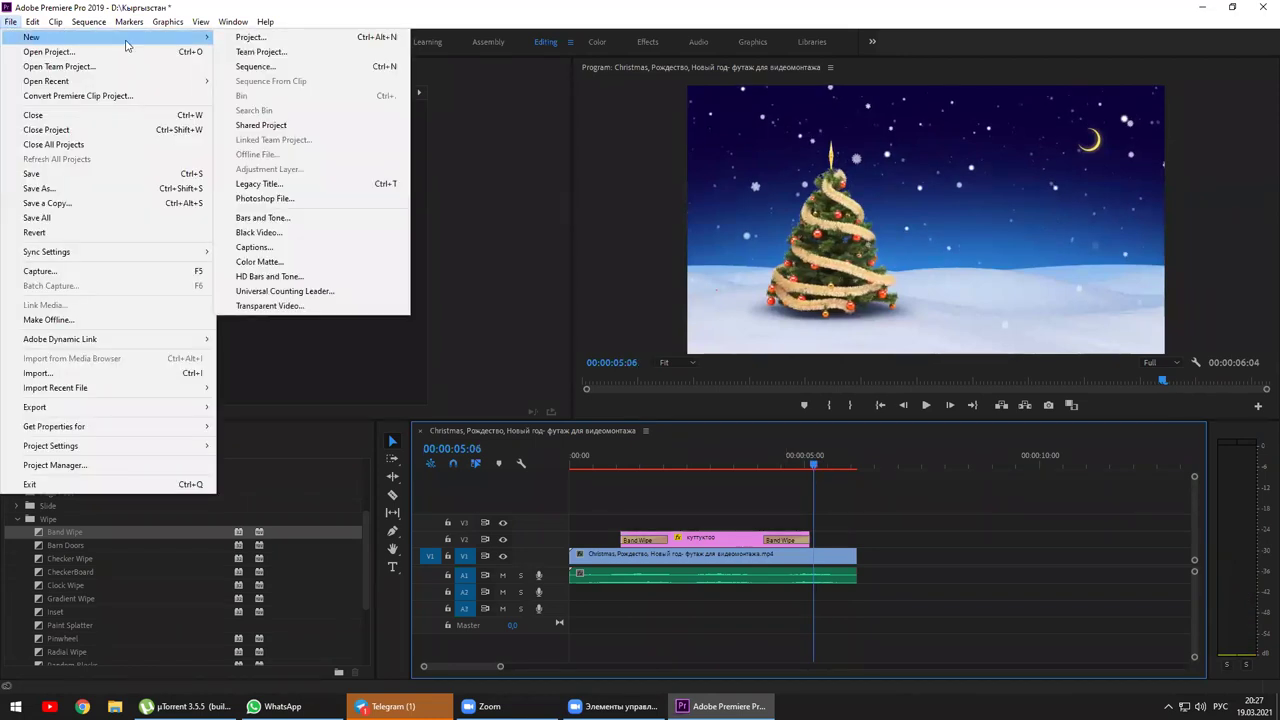
{"action": "left_click", "coordinate": [313, 189]}
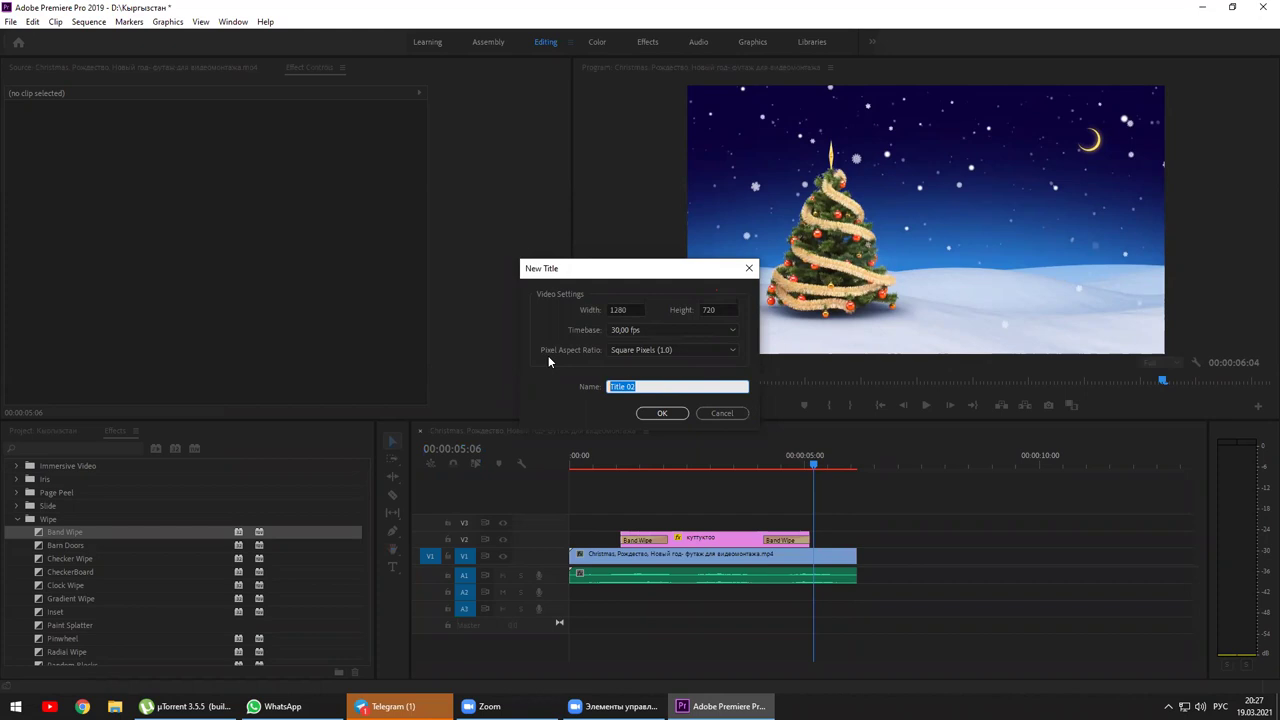
{"action": "type", "text": "куттуктоо уландысы"}
Confirm the new title settings and apply the third text style.
{"action": "left_click", "coordinate": [661, 413]}
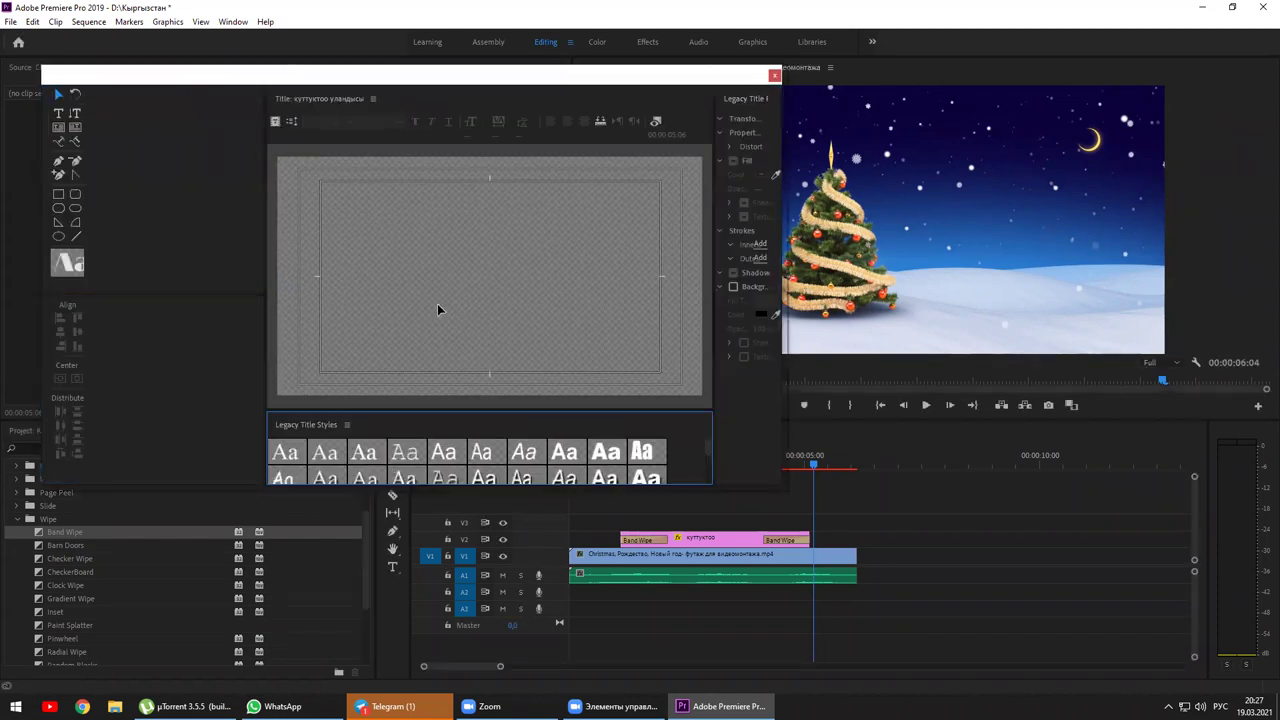
{"action": "left_click", "coordinate": [364, 452]}
{"action": "left_click", "coordinate": [369, 277]}
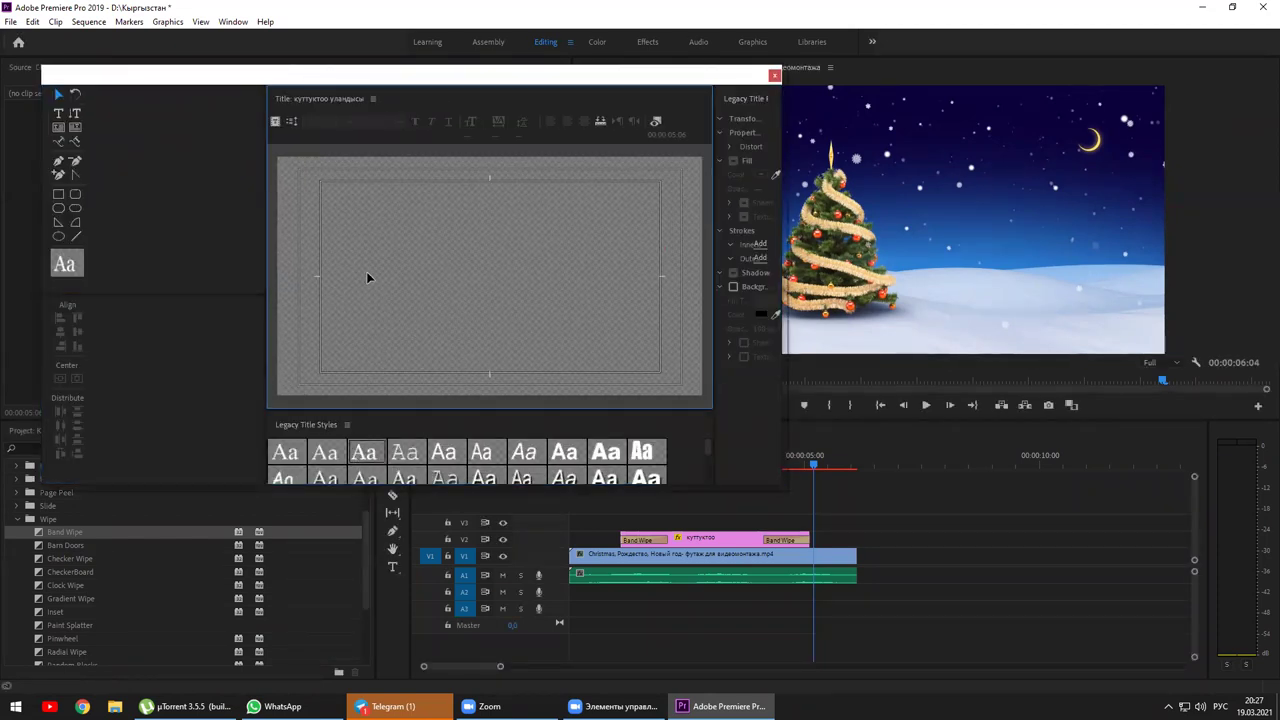
Type the two lines 'Урматтуу' and 'КЫРГЫЗСТАНДЫКТАР' on the title canvas.
{"action": "left_click", "coordinate": [58, 113]}
{"action": "left_click", "coordinate": [380, 248]}
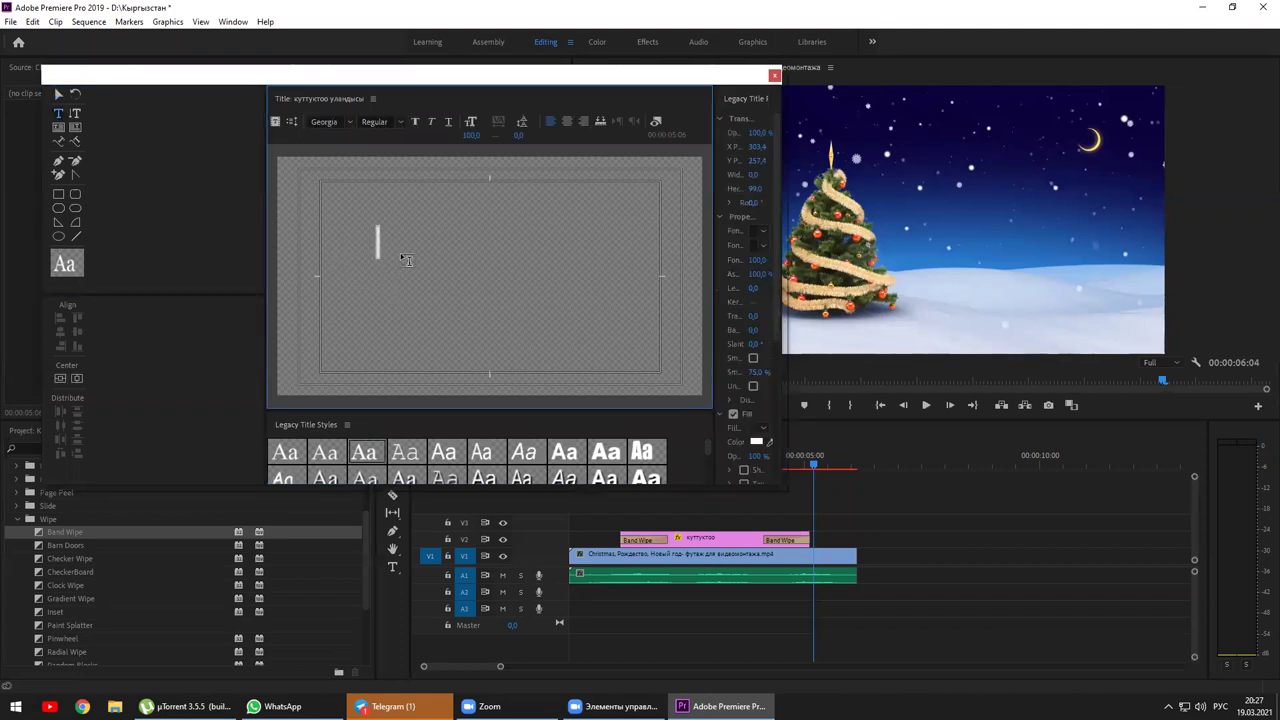
{"action": "type", "text": "Урматтуу"}
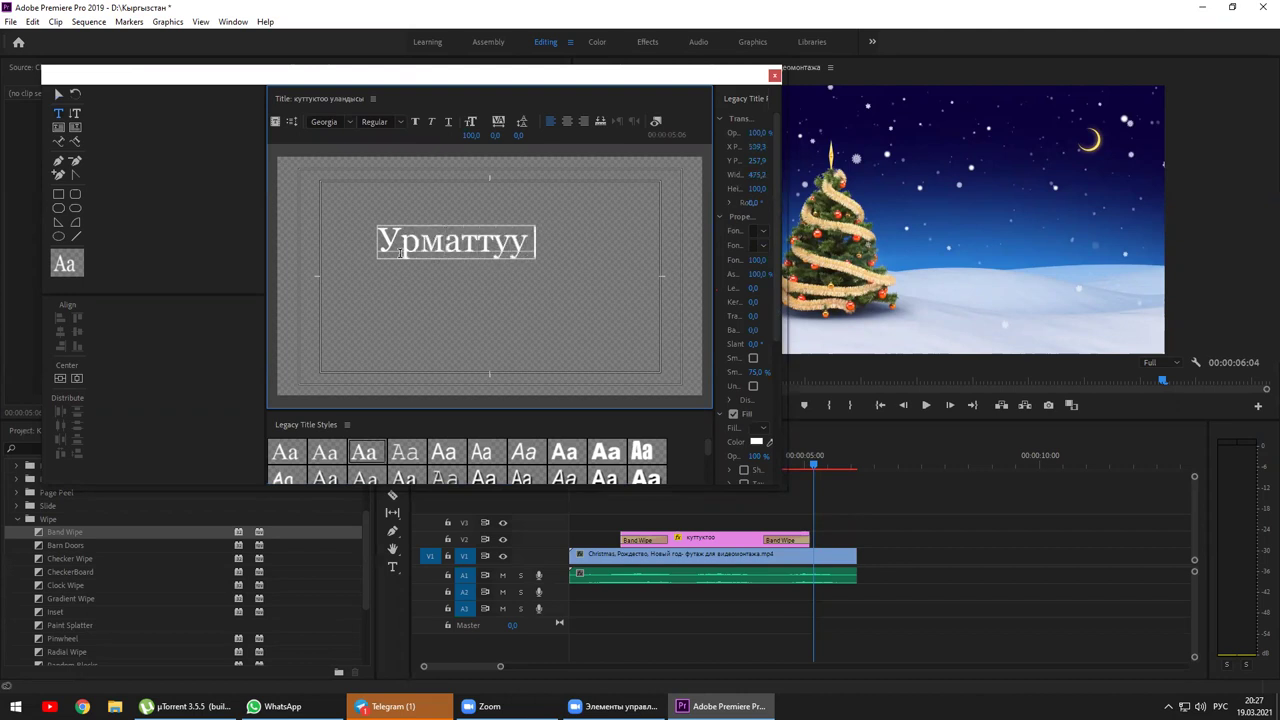
{"action": "key", "text": "Return"}
{"action": "type", "text": "К"}
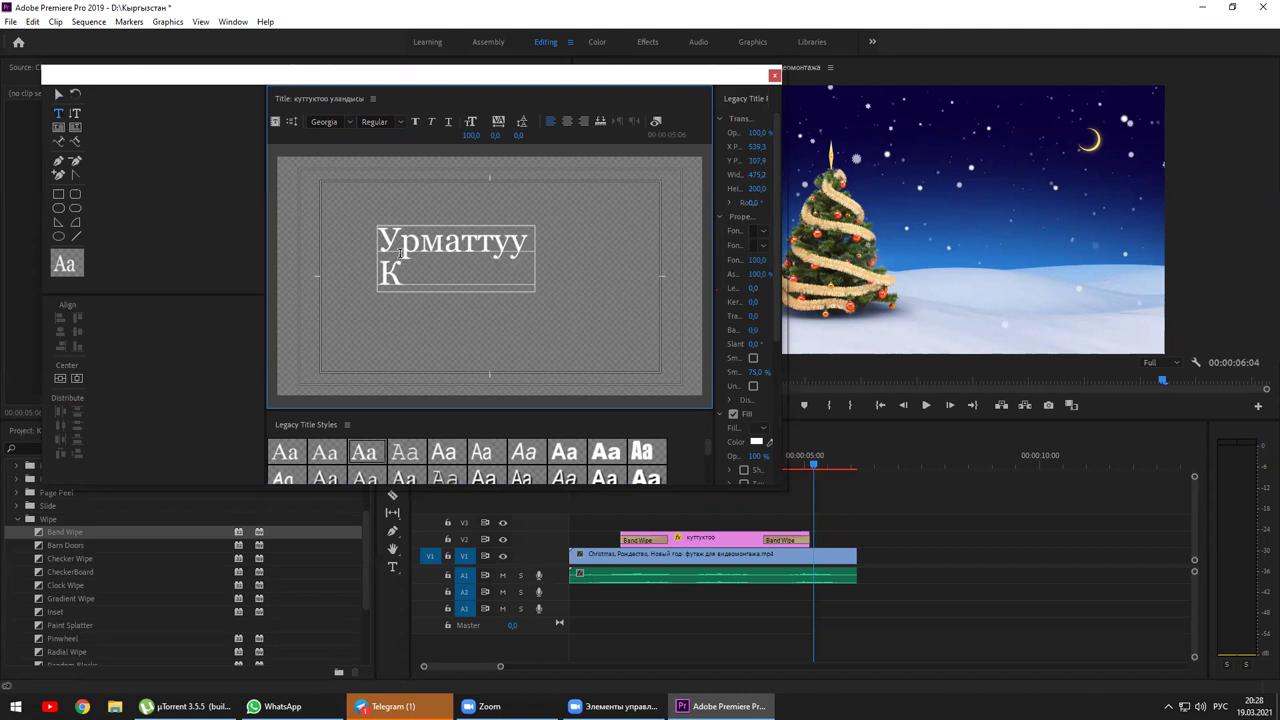
{"action": "type", "text": "ЫРГЫЗСТВ"}
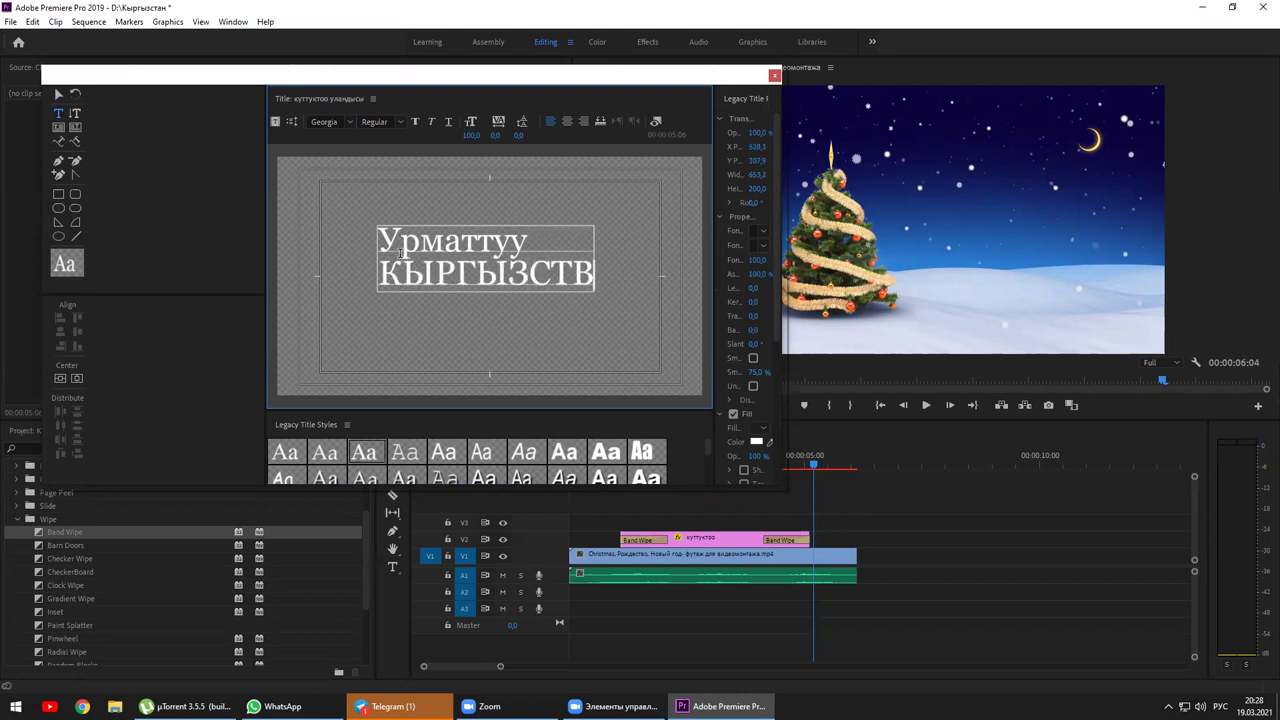
{"action": "key", "text": "BackSpace"}
{"action": "type", "text": "АН"}
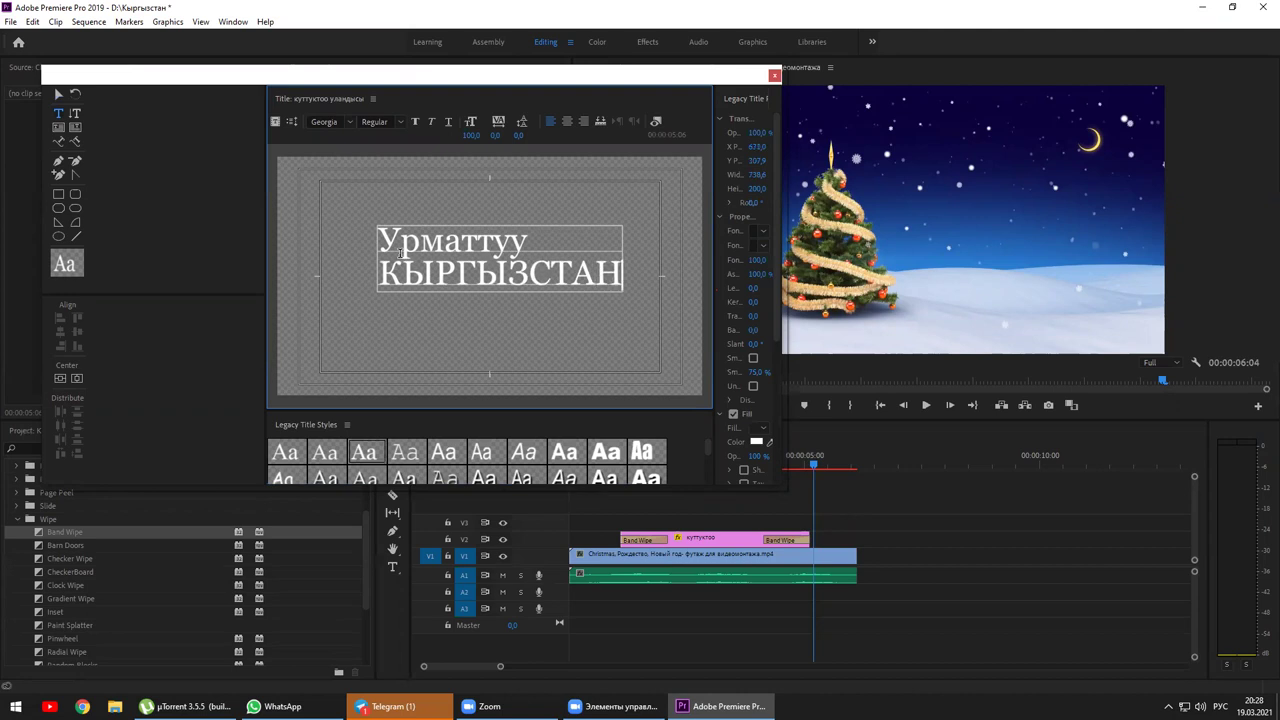
{"action": "type", "text": "ДЫКТА"}
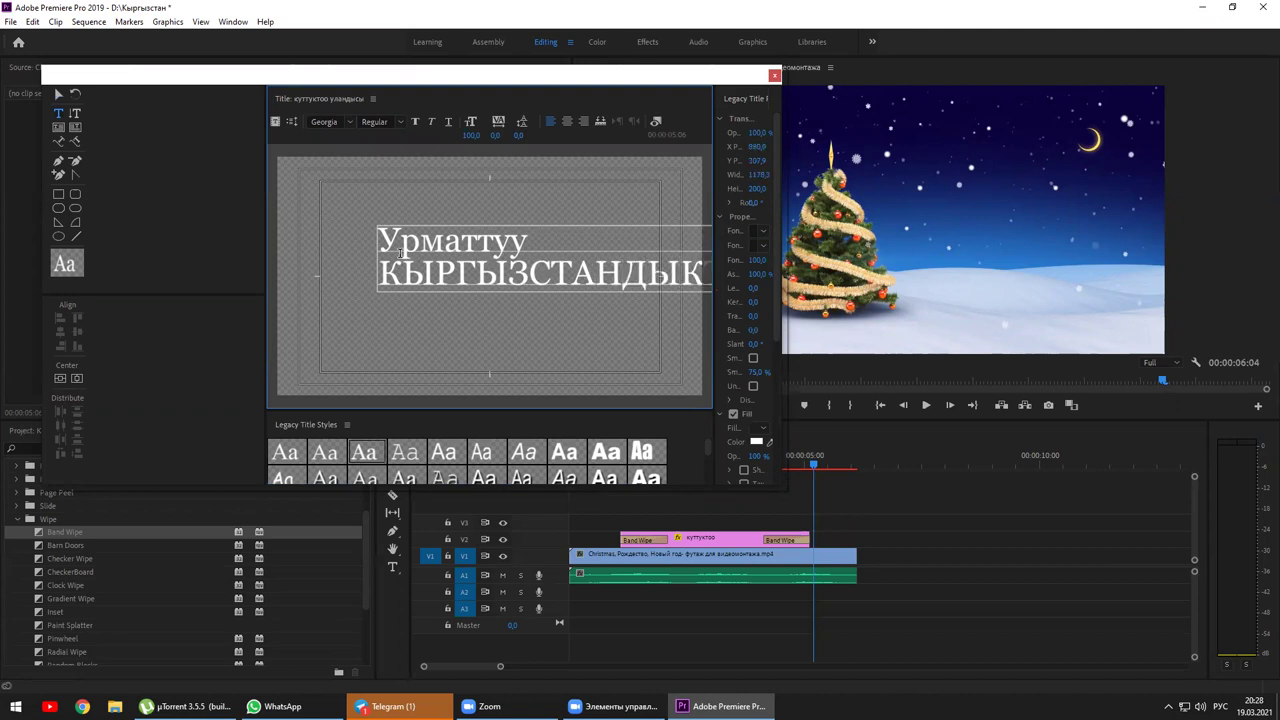
Centre-align both lines and move the text box fully inside the frame.
{"action": "left_click", "coordinate": [567, 121]}
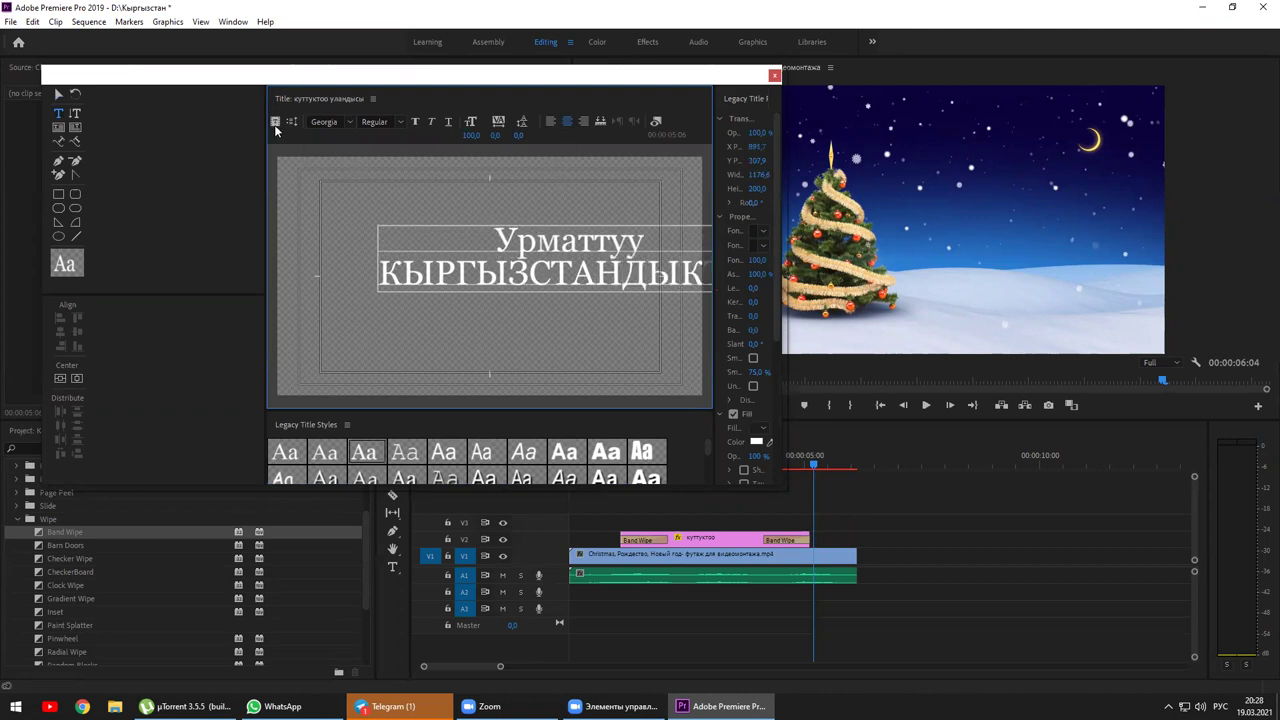
{"action": "left_click", "coordinate": [60, 94]}
{"action": "left_click_drag", "start_coordinate": [600, 268], "coordinate": [524, 269]}
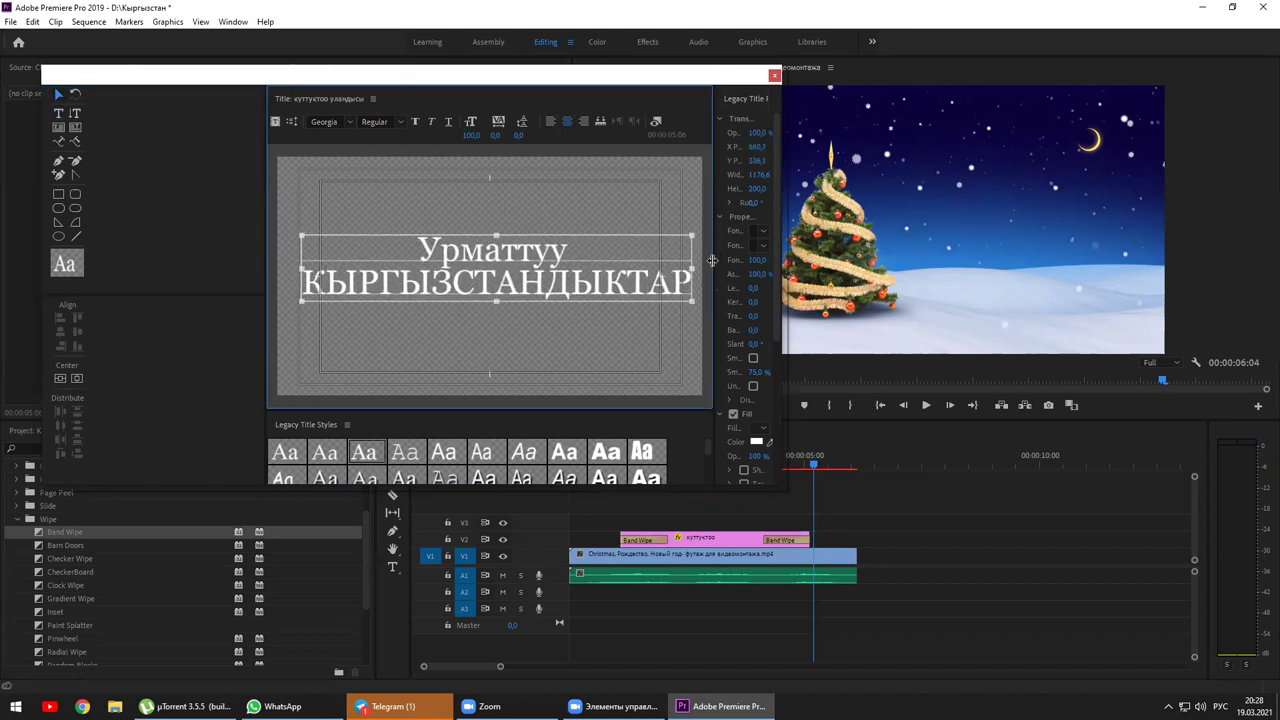
{"action": "left_click_drag", "start_coordinate": [712, 258], "coordinate": [591, 258]}
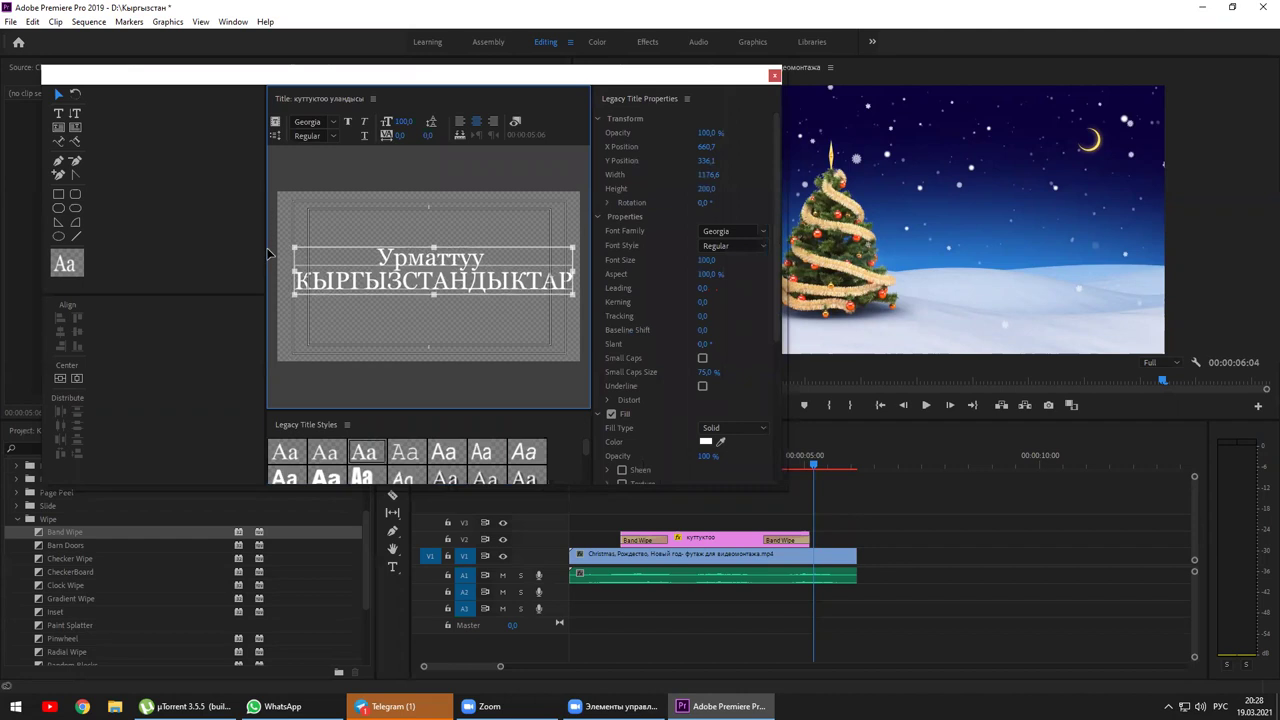
Widen the title canvas and undo the accidental Fill Type change on the text.
{"action": "left_click_drag", "start_coordinate": [265, 256], "coordinate": [142, 262]}
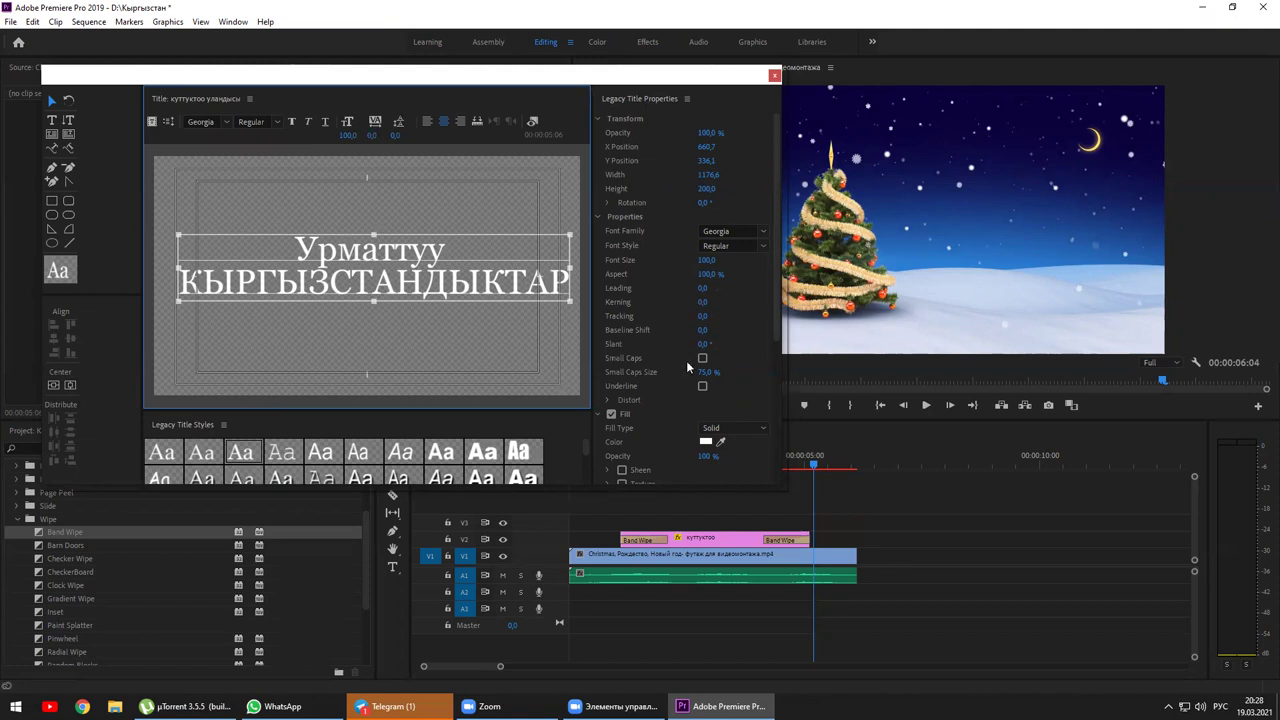
{"action": "scroll", "coordinate": [735, 413], "scroll_direction": "down", "scroll_amount": 6}
{"action": "scroll", "coordinate": [735, 413], "scroll_direction": "down", "scroll_amount": 5}
{"action": "scroll", "coordinate": [735, 413], "scroll_direction": "up", "scroll_amount": 6}
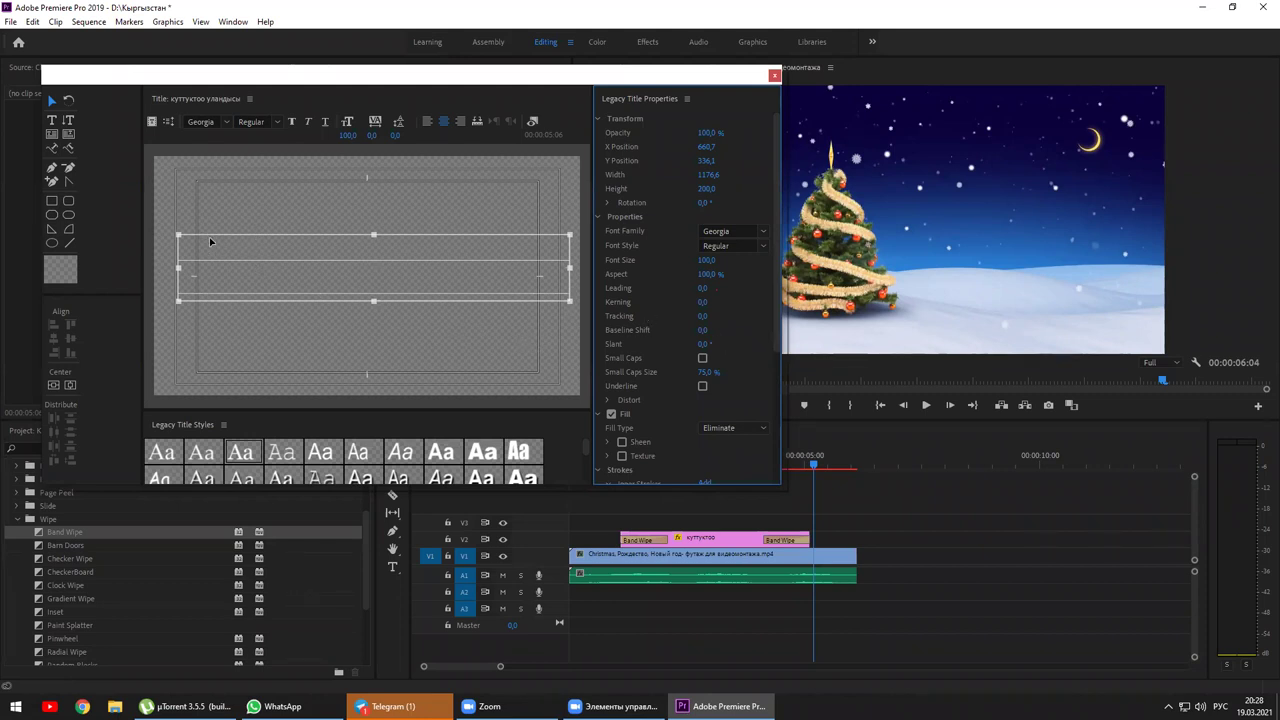
{"action": "key", "text": "ctrl+z"}
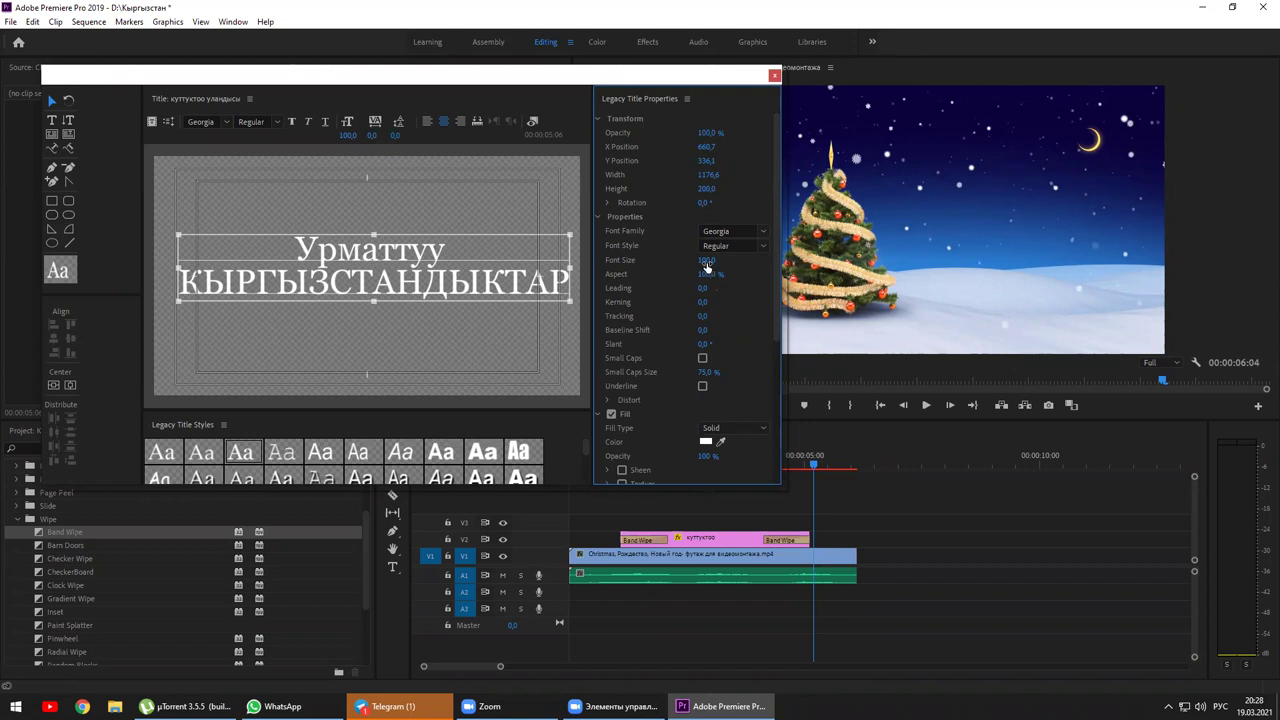
Reduce the title's font size to 83 and nudge the text slightly left.
{"action": "mouse_move", "coordinate": [706, 260]}
{"action": "left_mouse_down"}
{"action": "mouse_move", "coordinate": [682, 260]}
{"action": "mouse_move", "coordinate": [712, 260]}
{"action": "left_mouse_up"}
{"action": "mouse_move", "coordinate": [704, 259]}
{"action": "left_mouse_down"}
{"action": "mouse_move", "coordinate": [660, 259]}
{"action": "mouse_move", "coordinate": [694, 259]}
{"action": "left_mouse_up"}
{"action": "left_click", "coordinate": [416, 269]}
{"action": "key", "text": "Left"}
{"action": "key", "text": "Left"}
{"action": "key", "text": "Left"}
{"action": "key", "text": "Left"}
{"action": "key", "text": "Left"}
{"action": "key", "text": "Left"}
{"action": "key", "text": "Left"}
{"action": "key", "text": "Left"}
{"action": "key", "text": "Left"}
{"action": "key", "text": "Left"}
{"action": "key", "text": "Left"}
{"action": "key", "text": "Left"}
{"action": "key", "text": "Left"}
{"action": "key", "text": "Left"}
{"action": "key", "text": "Left"}
{"action": "key", "text": "Left"}
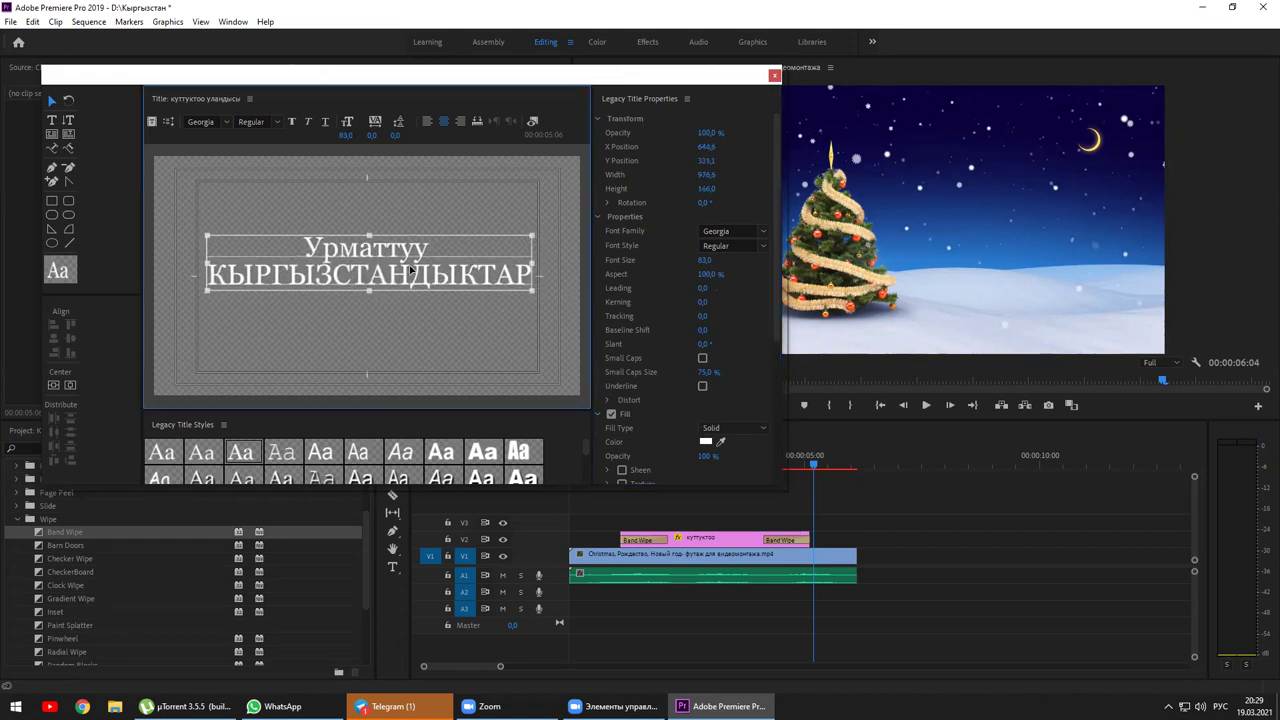
Close the title editor, select the куттуктоо уландысы title in the Project panel, and save.
{"action": "left_click", "coordinate": [773, 75]}
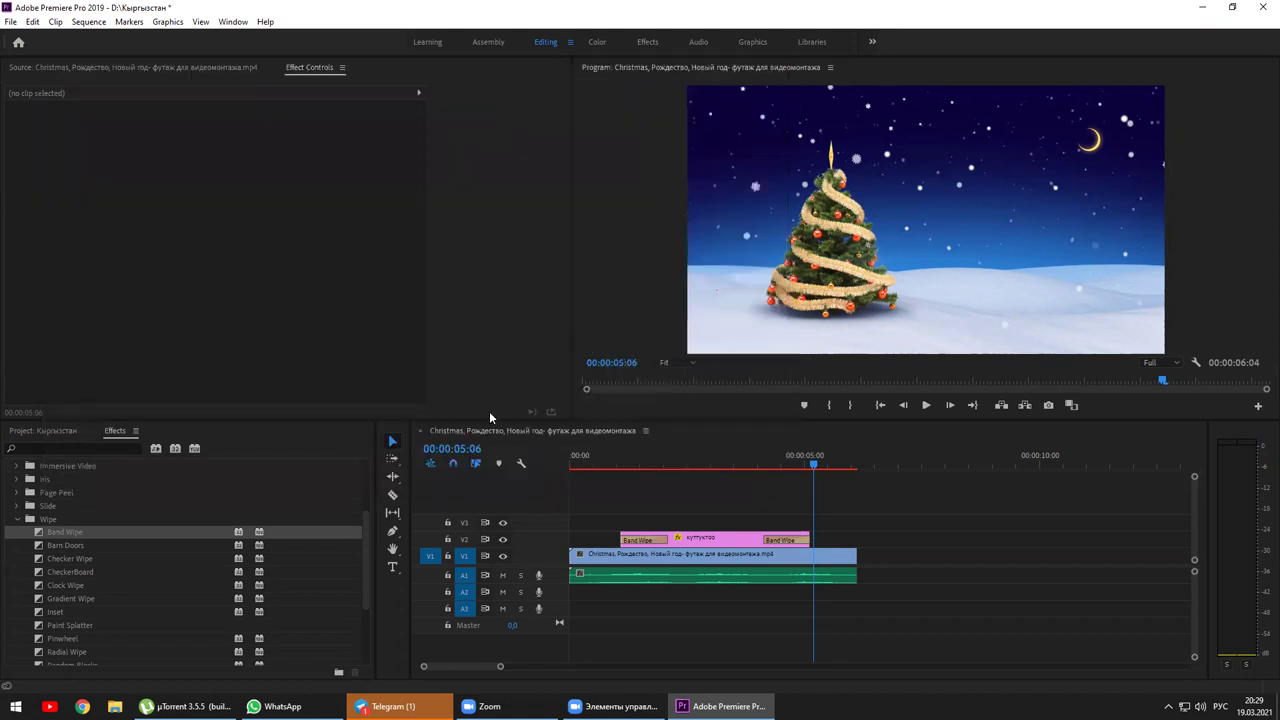
{"action": "left_click", "coordinate": [52, 431]}
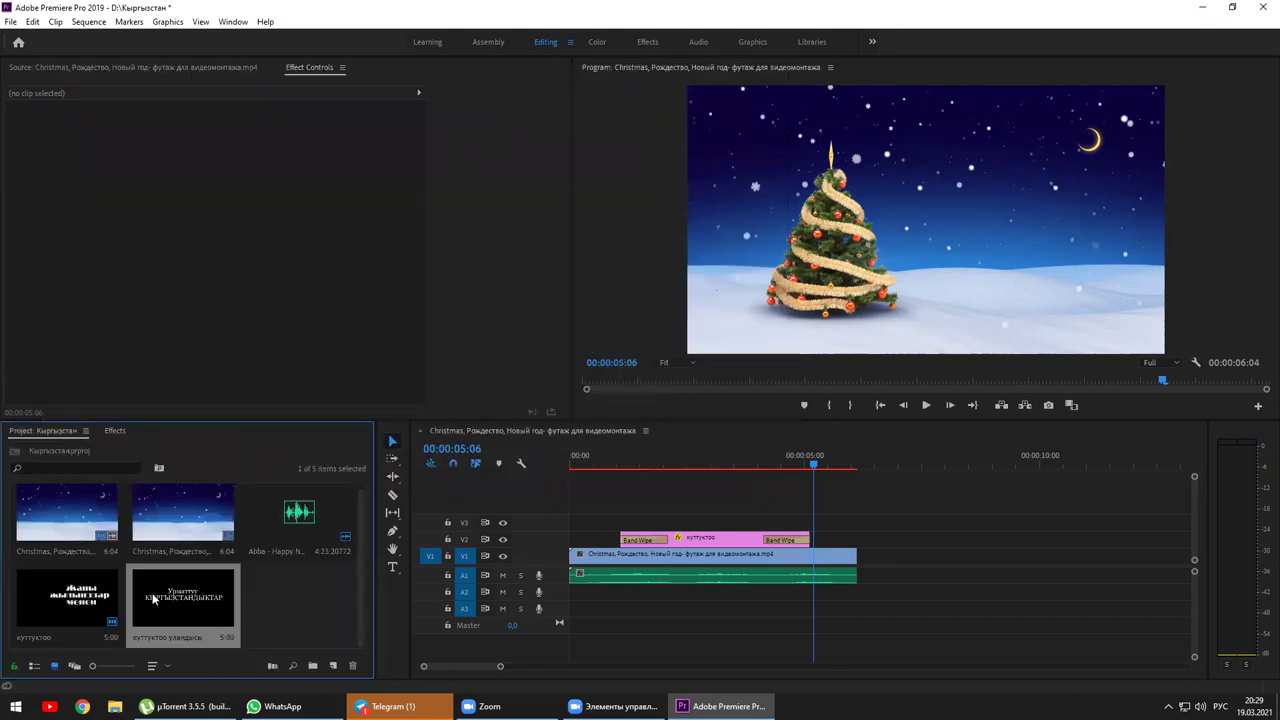
{"action": "left_click", "coordinate": [100, 598]}
{"action": "left_click", "coordinate": [181, 595]}
{"action": "left_click", "coordinate": [86, 600]}
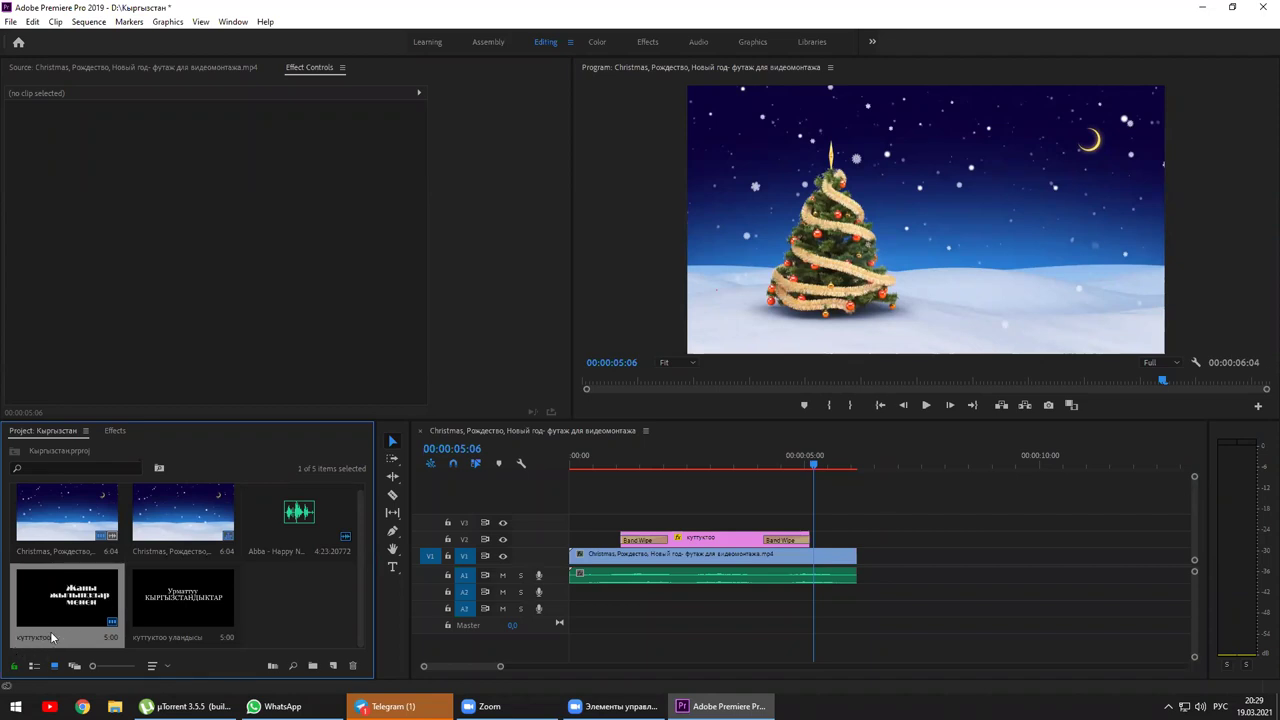
{"action": "left_click", "coordinate": [173, 598]}
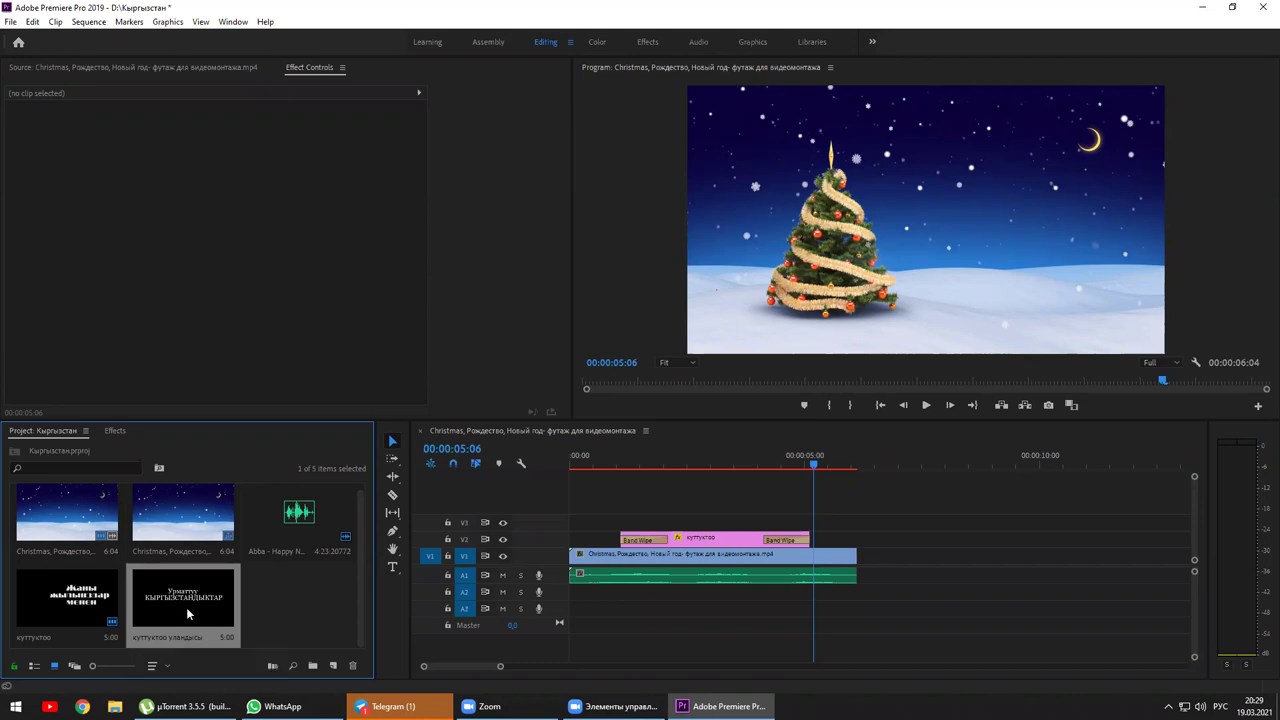
{"action": "key", "text": "ctrl+s"}
Place the new title on V2 after the first title and extend the music to 00:00:10:06.
{"action": "left_click_drag", "start_coordinate": [167, 596], "coordinate": [820, 546]}
{"action": "left_click_drag", "start_coordinate": [903, 577], "coordinate": [1048, 574]}
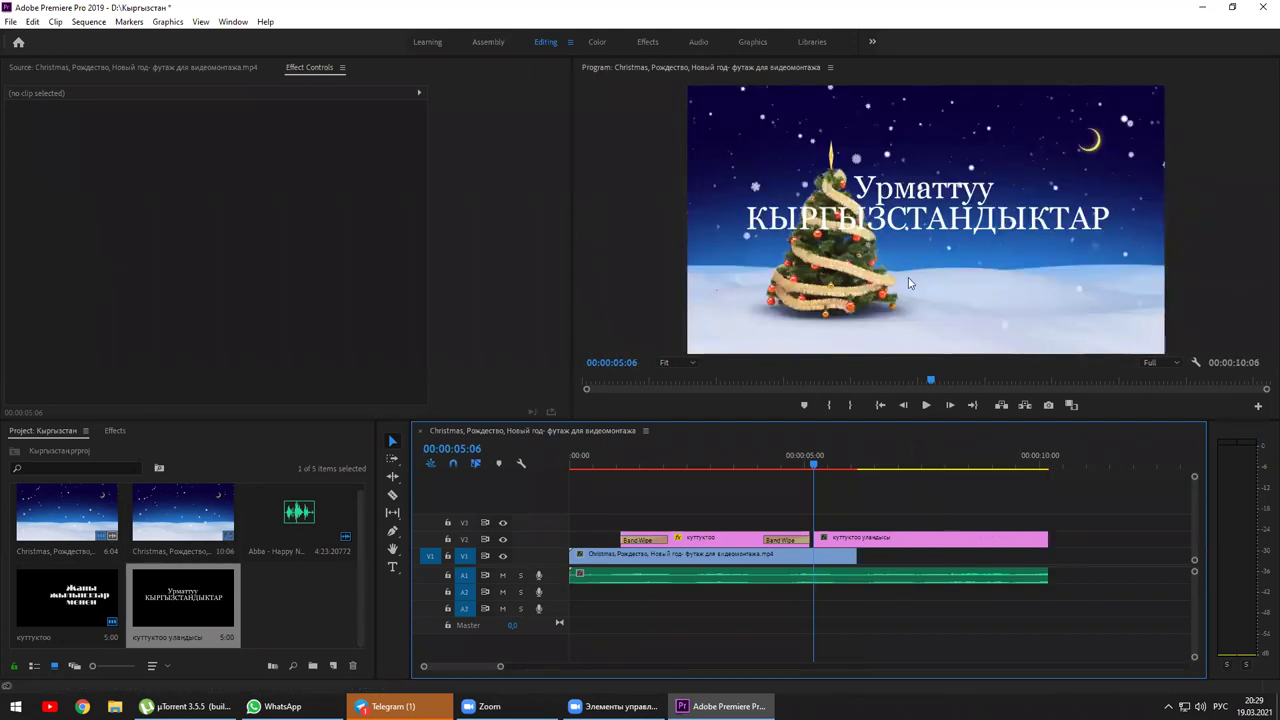
Scale the V2 куттуктоо уландысы title to 58 and set its Position to 830, 360.
{"action": "left_click", "coordinate": [875, 540]}
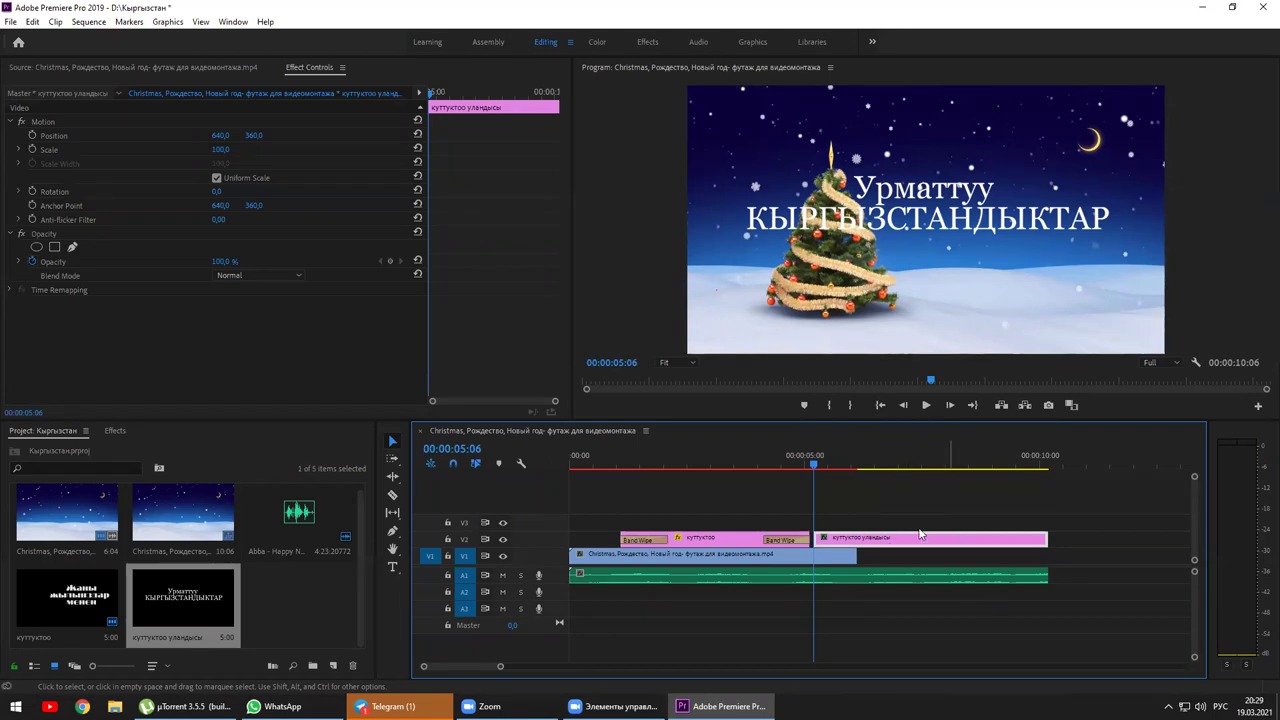
{"action": "left_click", "coordinate": [236, 69]}
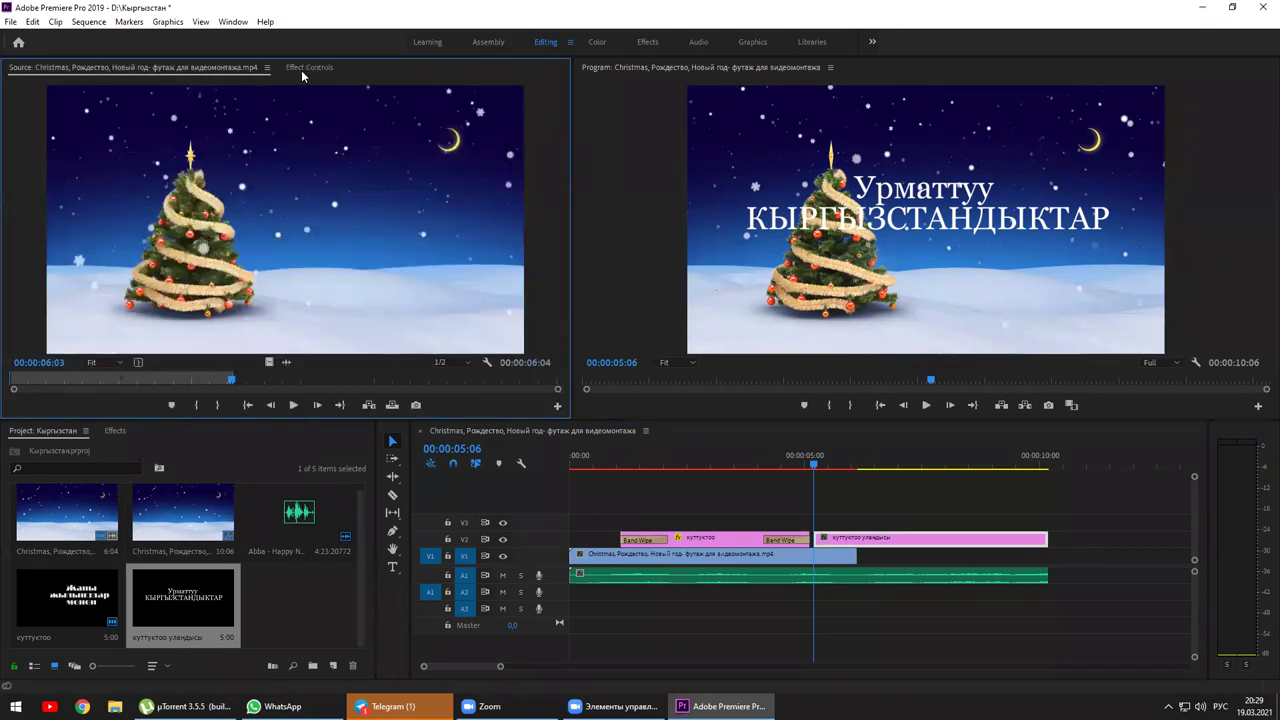
{"action": "left_click", "coordinate": [306, 68]}
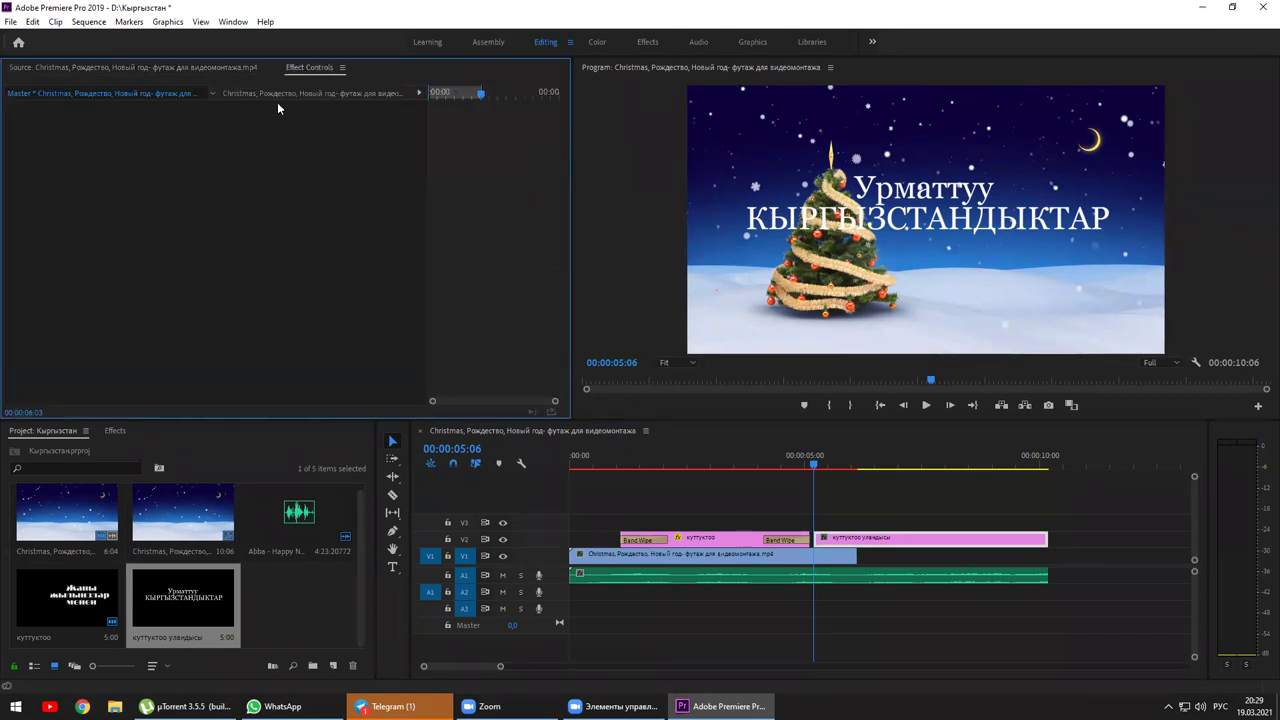
{"action": "left_click", "coordinate": [864, 540]}
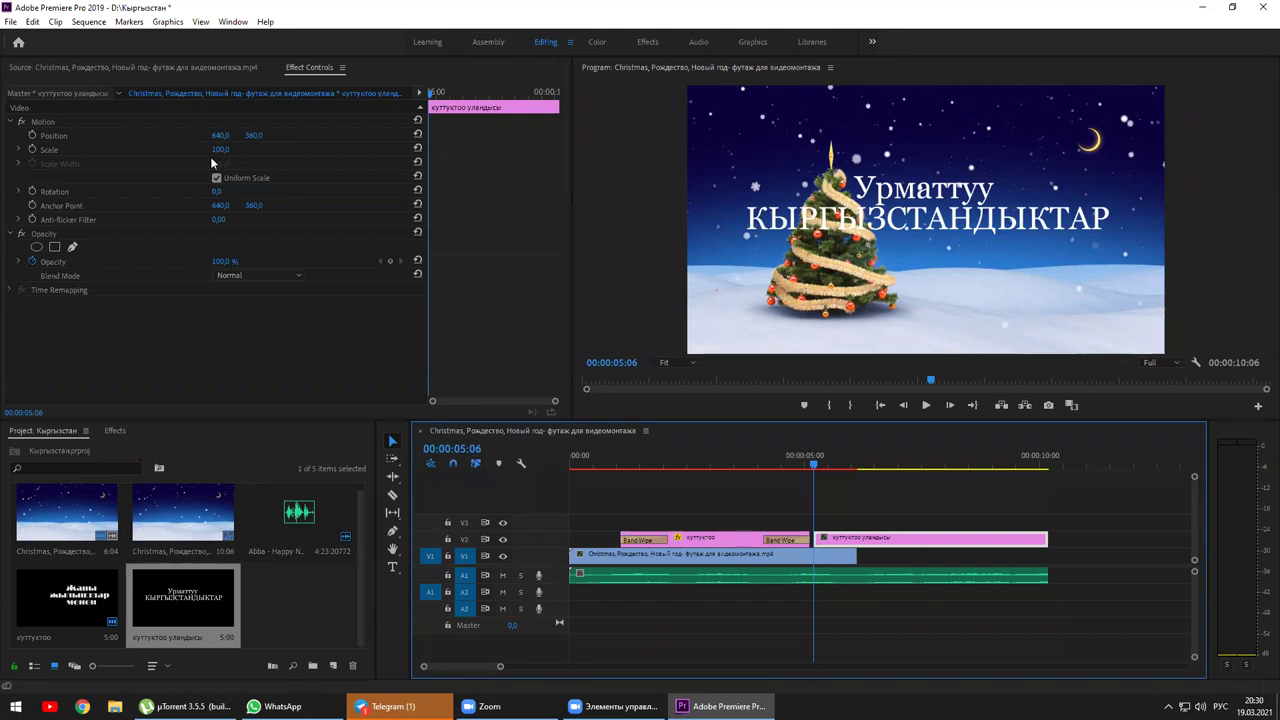
{"action": "left_click_drag", "start_coordinate": [224, 153], "coordinate": [408, 136]}
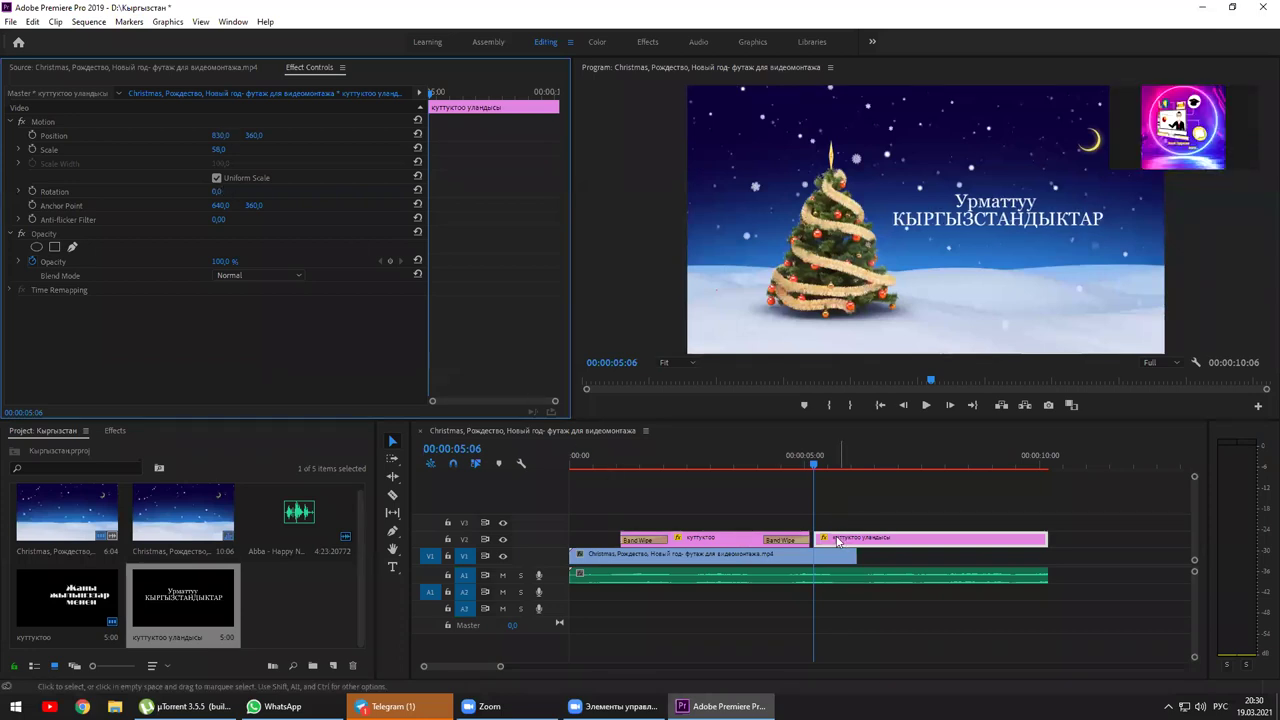
Extend the tree clip and Abba song to 00:00:12:03 and shift the second title later.
{"action": "left_click", "coordinate": [712, 469]}
{"action": "key", "text": "Home"}
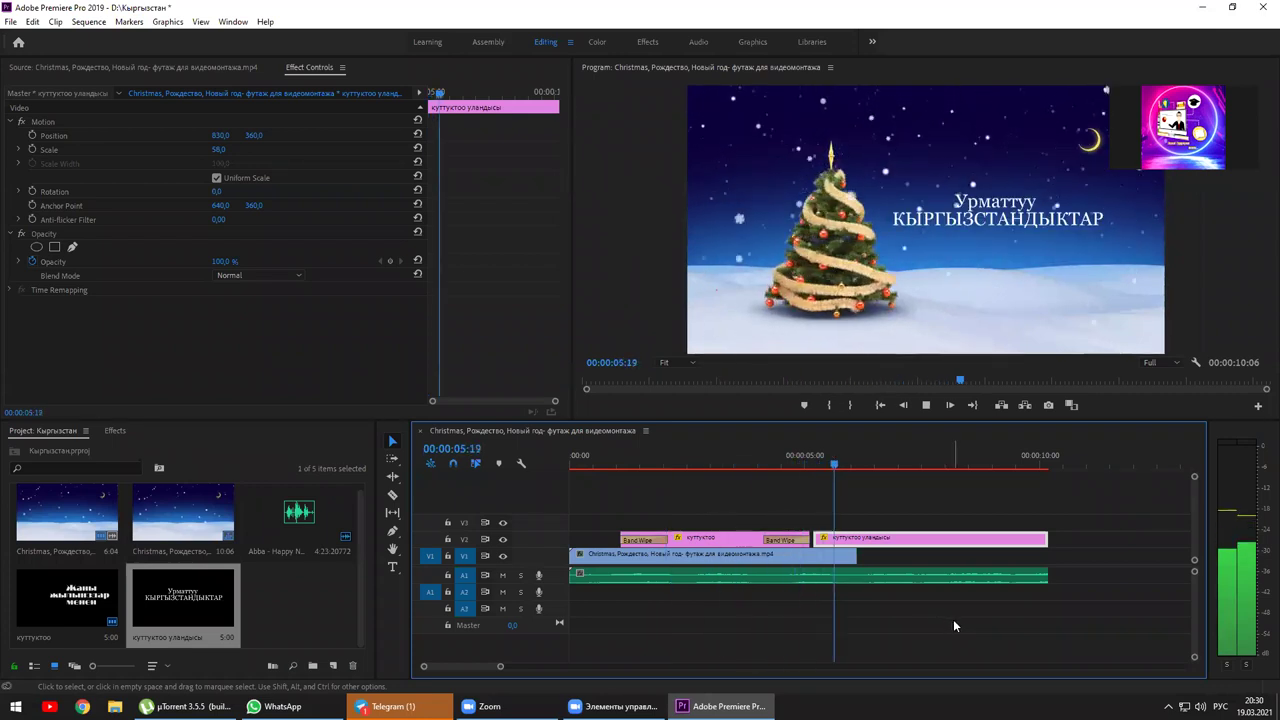
{"action": "key", "text": "space"}
{"action": "left_click_drag", "start_coordinate": [851, 558], "coordinate": [1140, 562]}
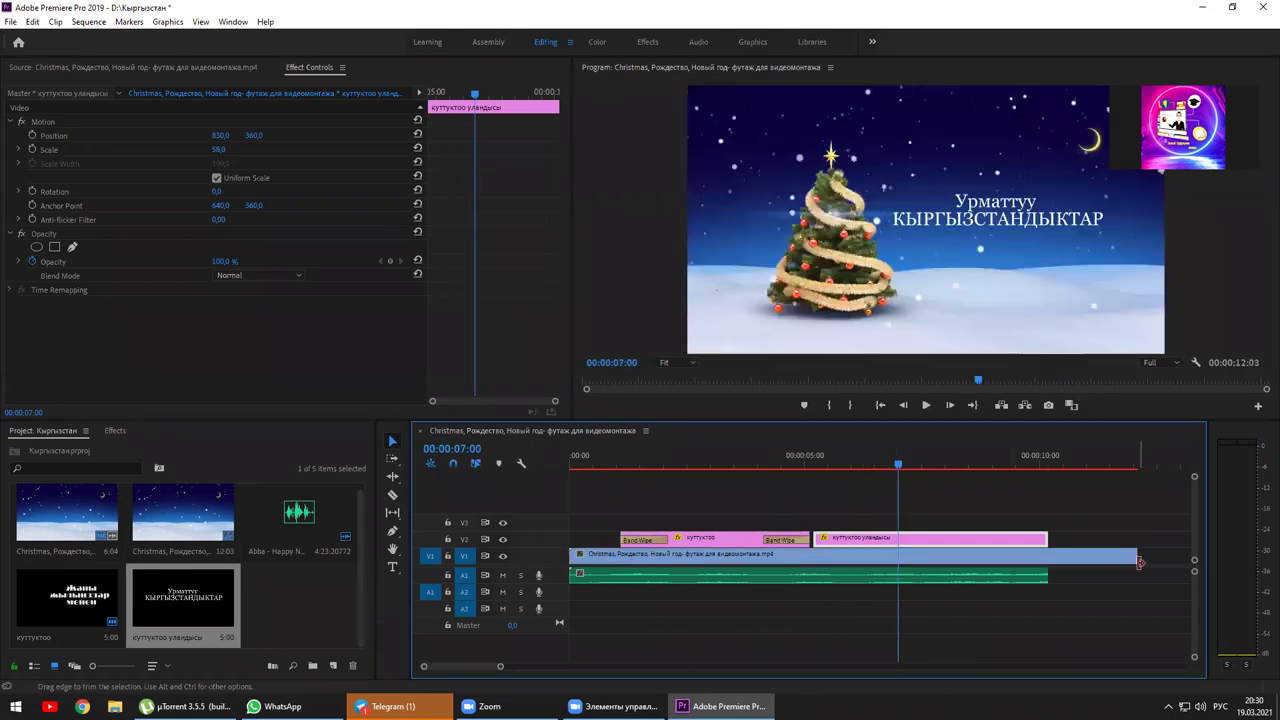
{"action": "key", "text": "minus"}
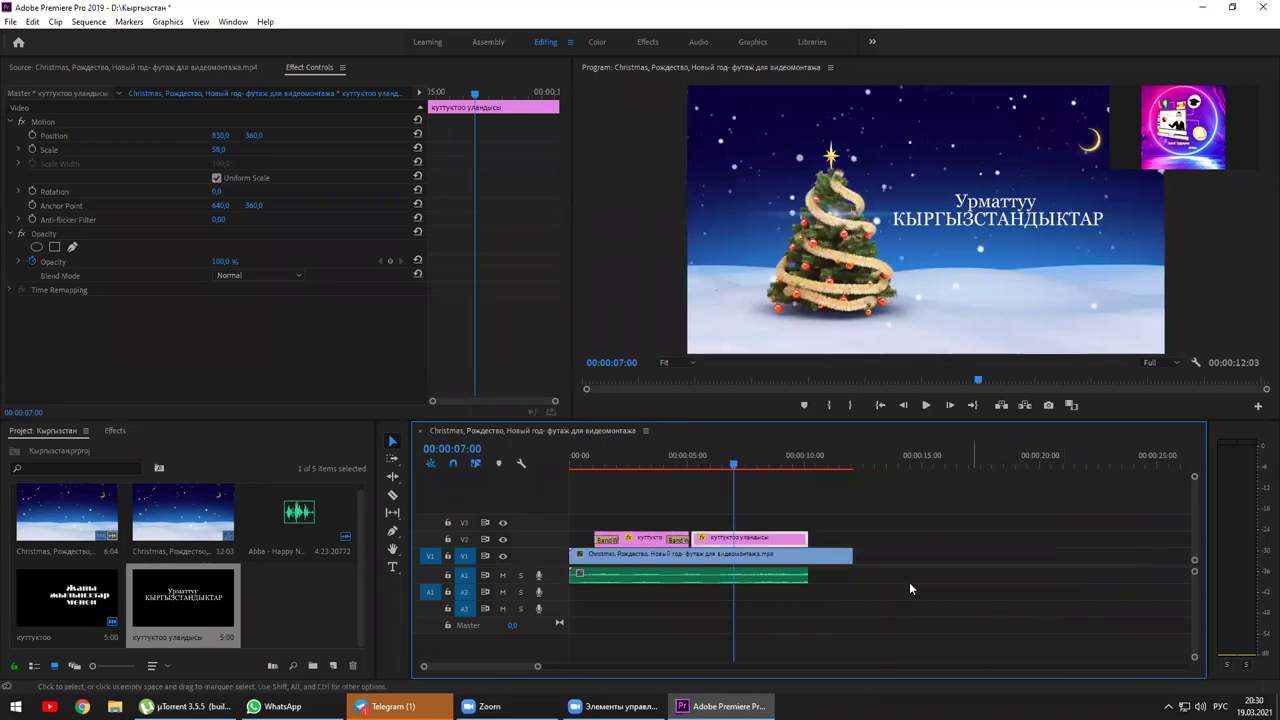
{"action": "left_click_drag", "start_coordinate": [806, 575], "coordinate": [850, 576]}
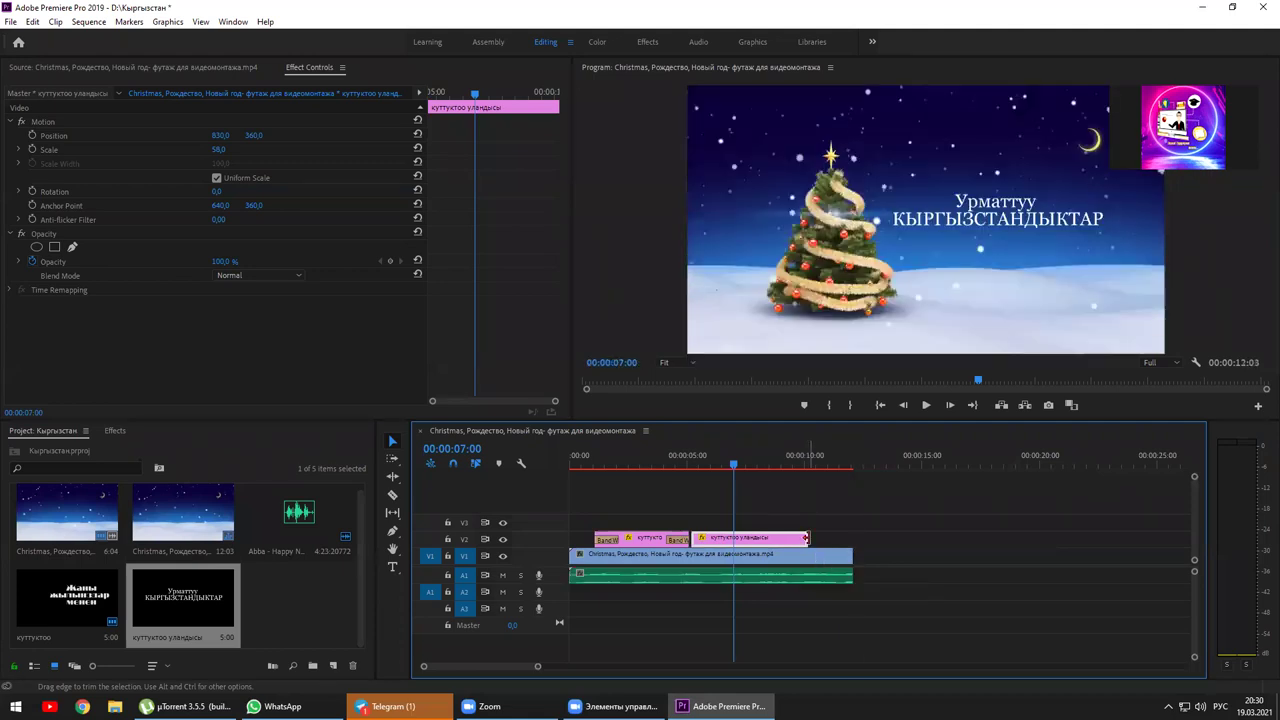
{"action": "mouse_move", "coordinate": [760, 540]}
{"action": "left_mouse_down"}
{"action": "mouse_move", "coordinate": [795, 542]}
{"action": "mouse_move", "coordinate": [783, 541]}
{"action": "left_mouse_up"}
{"action": "left_click_drag", "start_coordinate": [733, 470], "coordinate": [566, 472]}
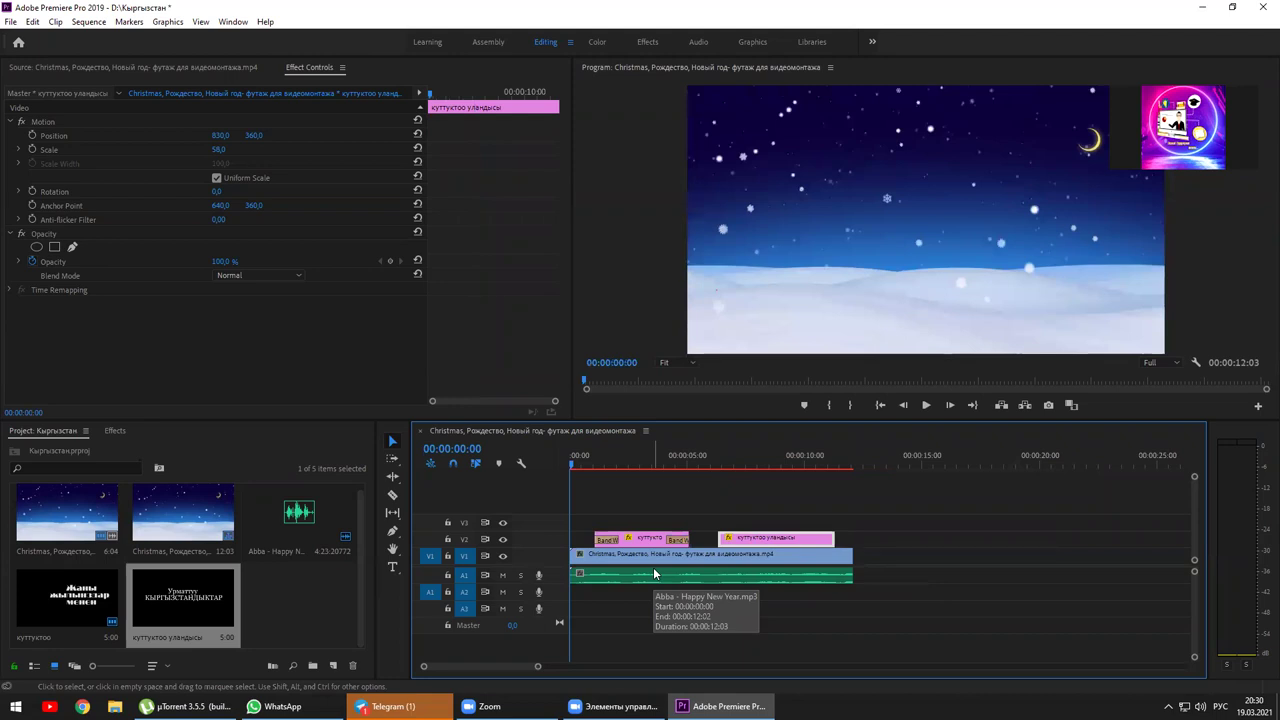
Preview the sequence, then return the playhead to 6:15 on the title.
{"action": "key", "text": "space"}
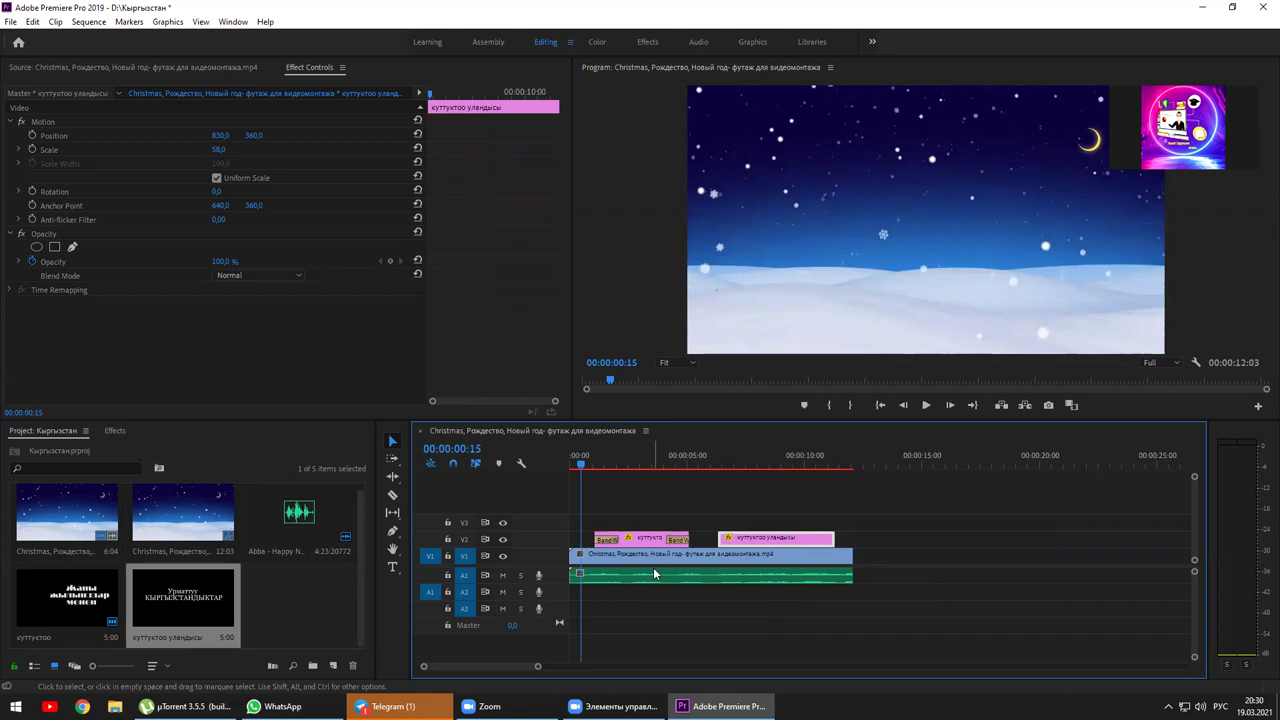
{"action": "key", "text": "space"}
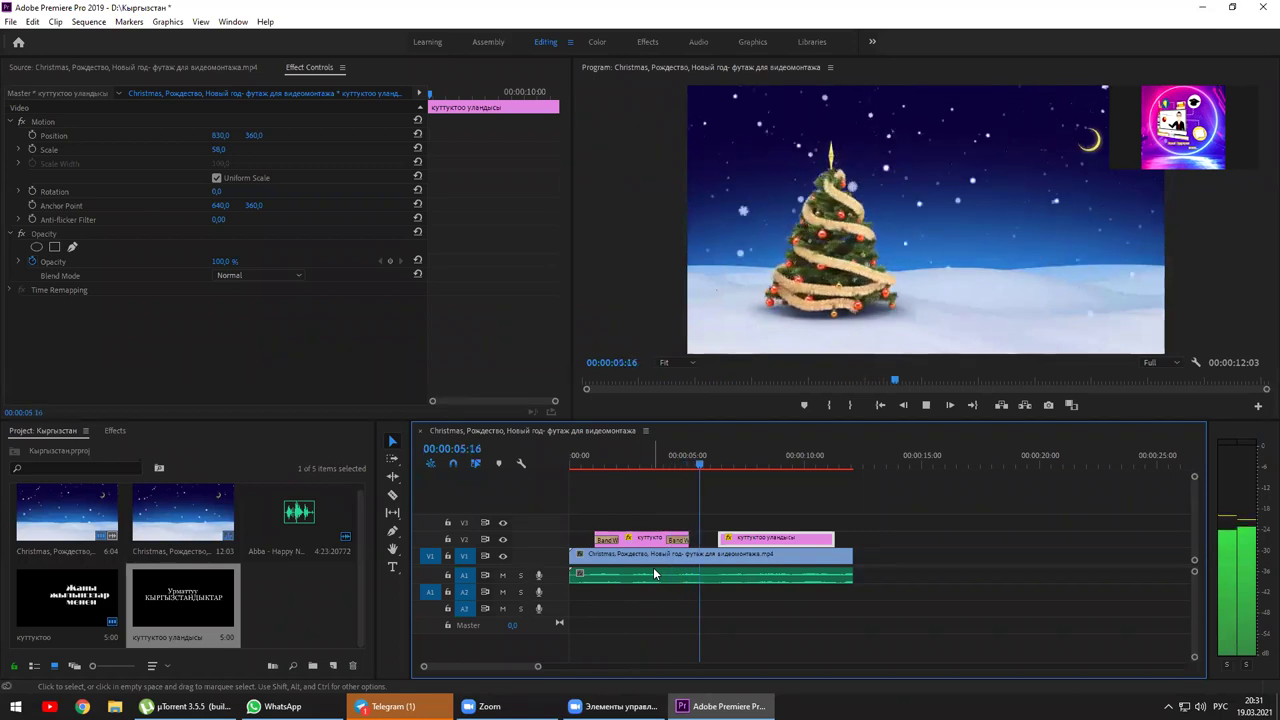
{"action": "key", "text": "space"}
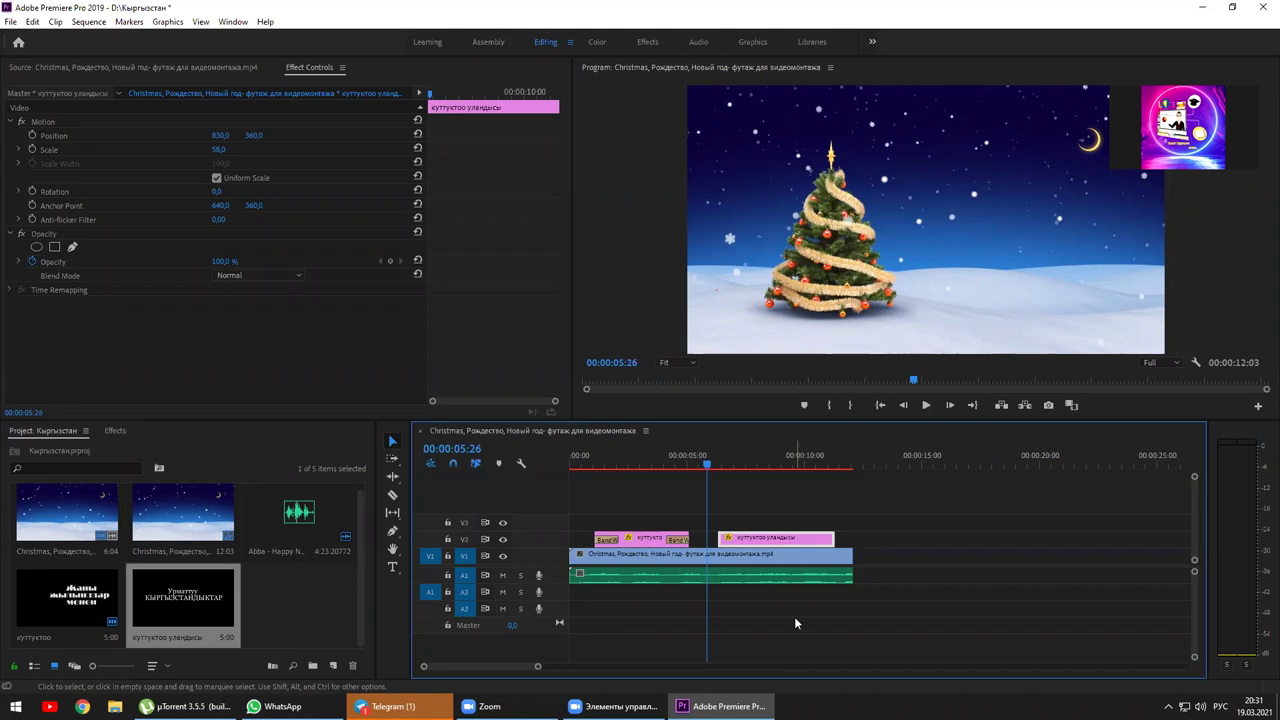
{"action": "key", "text": "space"}
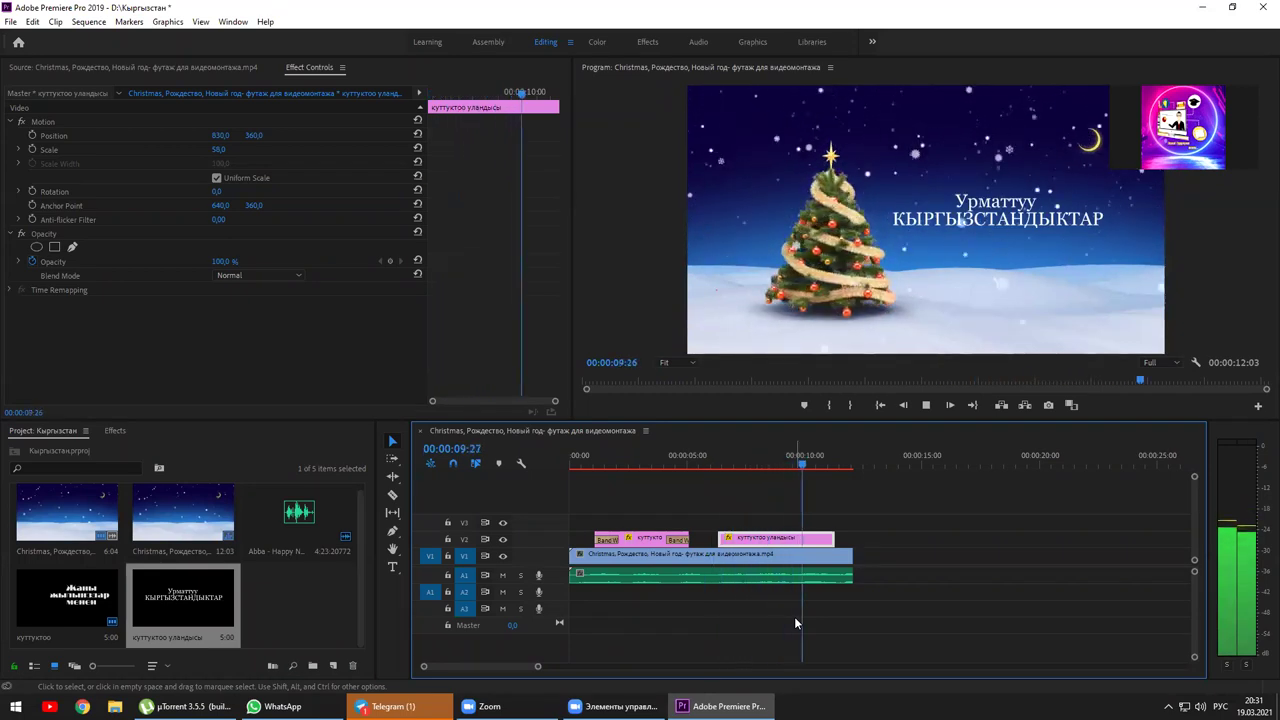
{"action": "key", "text": "space"}
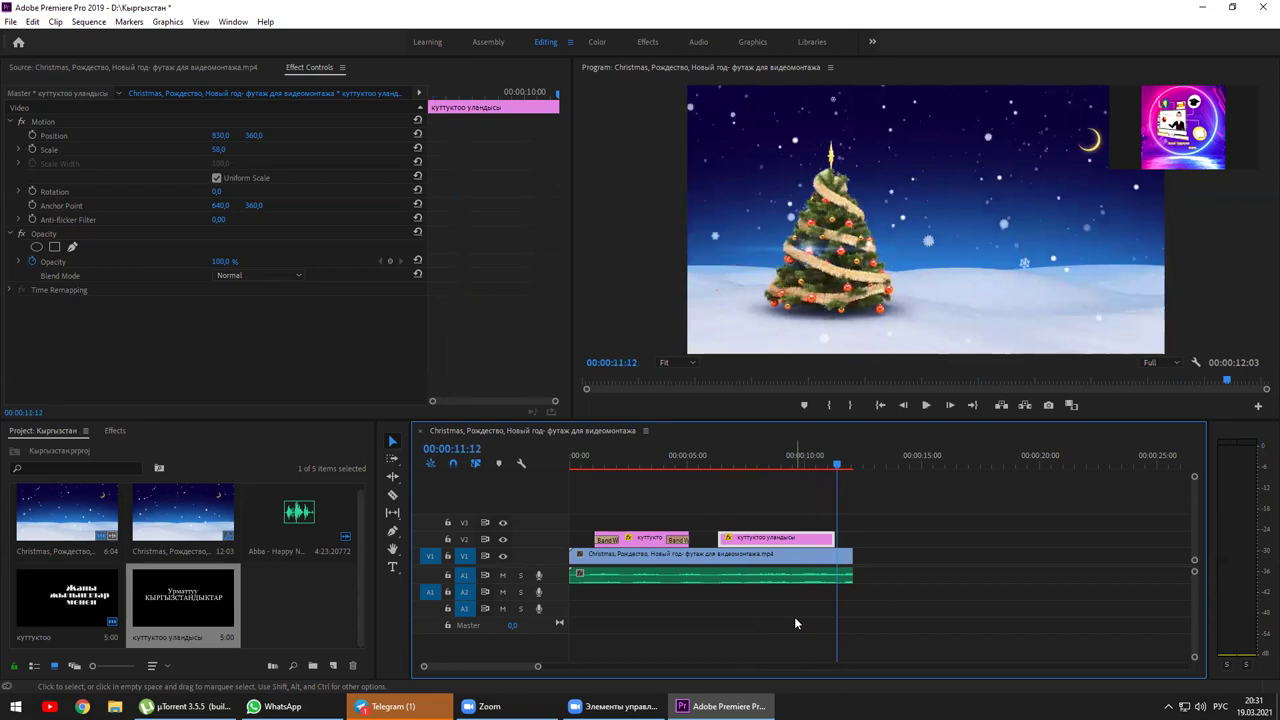
{"action": "left_click", "coordinate": [721, 459]}
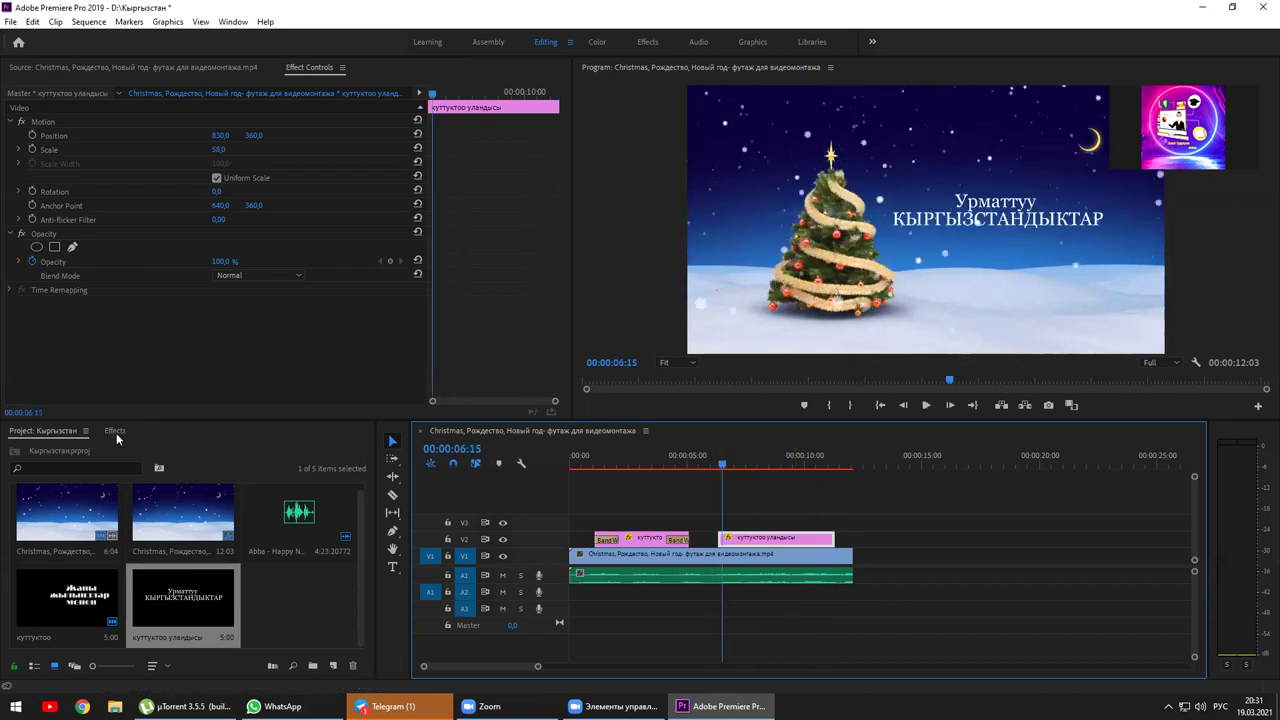
Show the Effects panel with the Video Transitions groups expanded.
{"action": "left_click", "coordinate": [116, 433]}
{"action": "scroll", "coordinate": [48, 579], "scroll_direction": "up", "scroll_amount": 1}
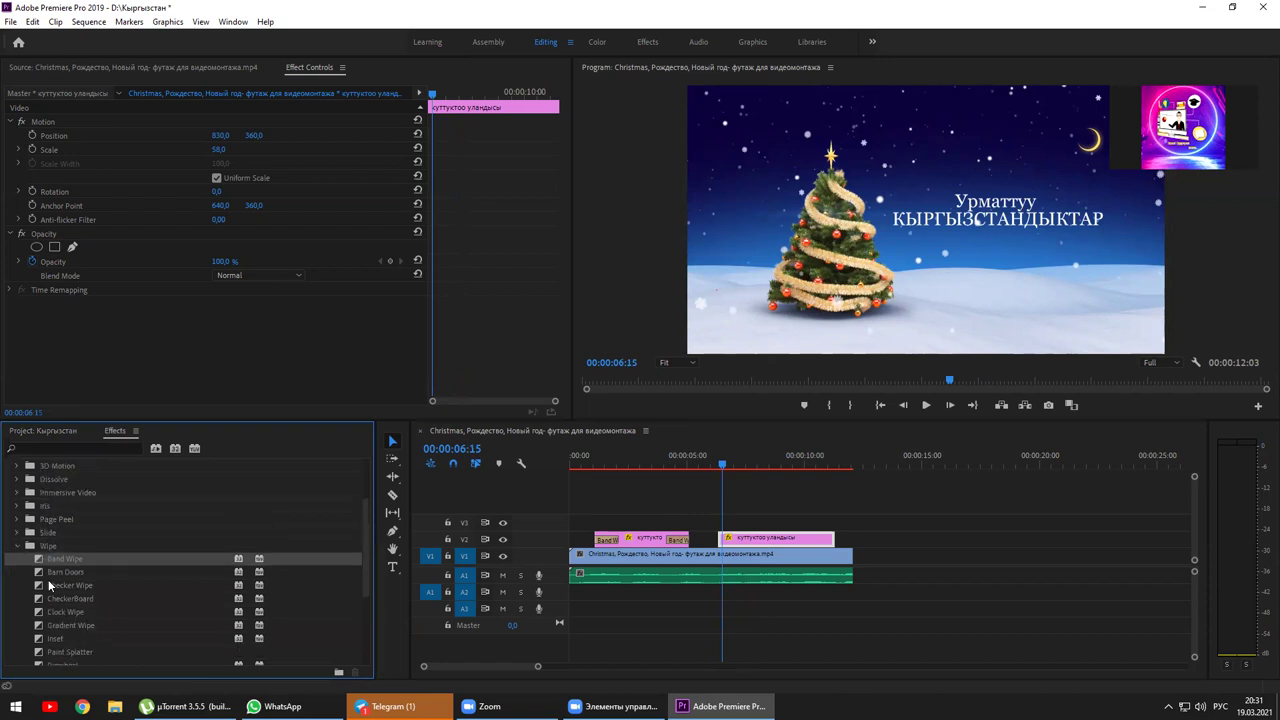
{"action": "left_click", "coordinate": [18, 547]}
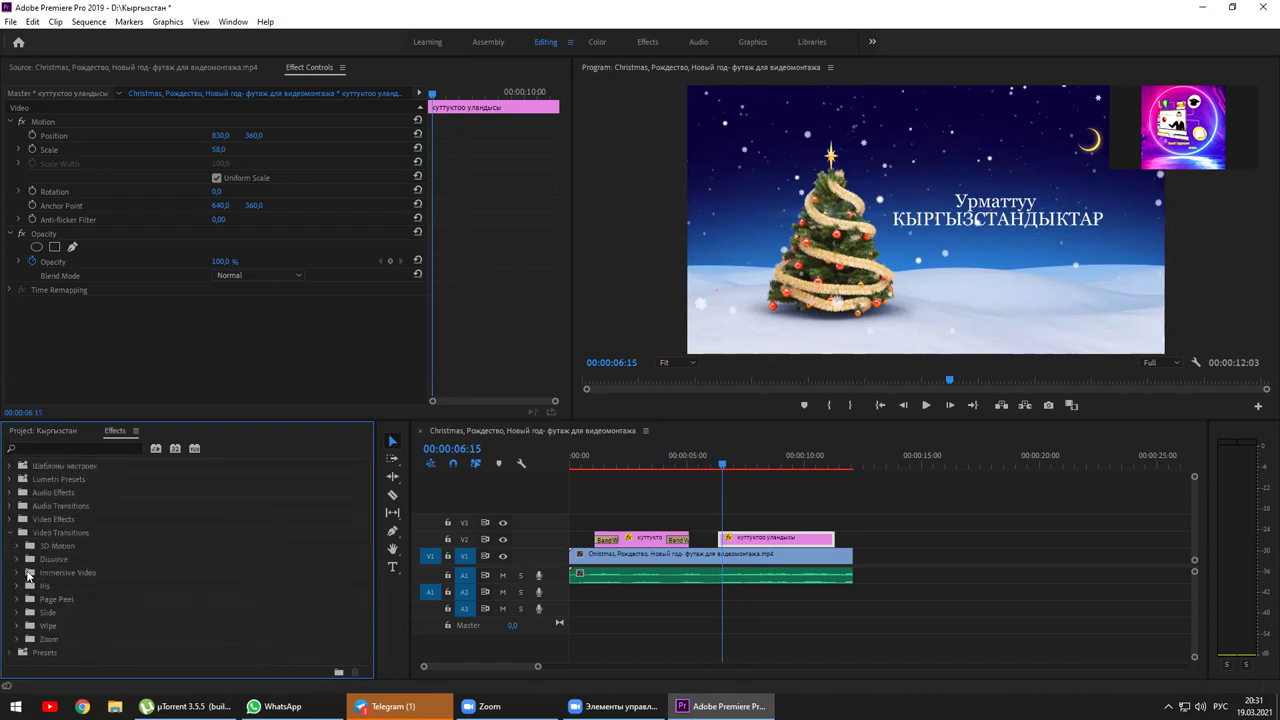
Apply a Band Slide transition to the start of the second V2 title and preview it.
{"action": "left_click", "coordinate": [15, 612]}
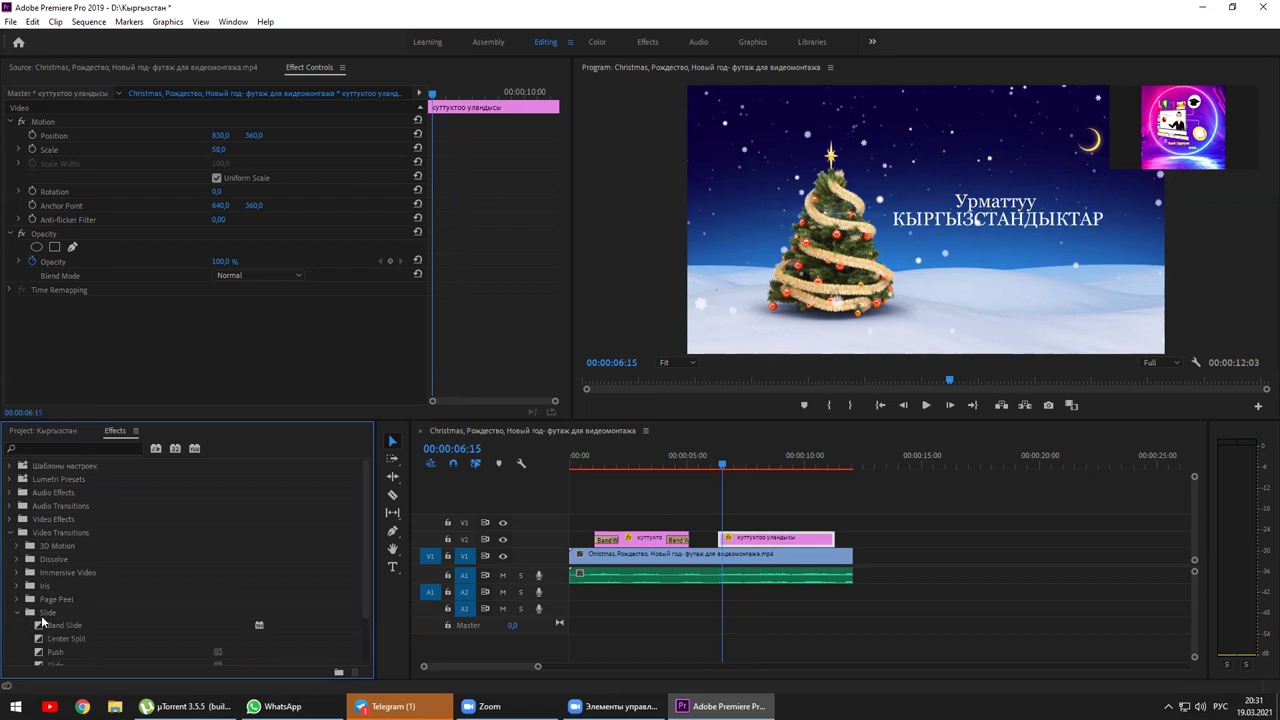
{"action": "scroll", "coordinate": [52, 612], "scroll_direction": "down", "scroll_amount": 1}
{"action": "left_click_drag", "start_coordinate": [44, 569], "coordinate": [728, 538]}
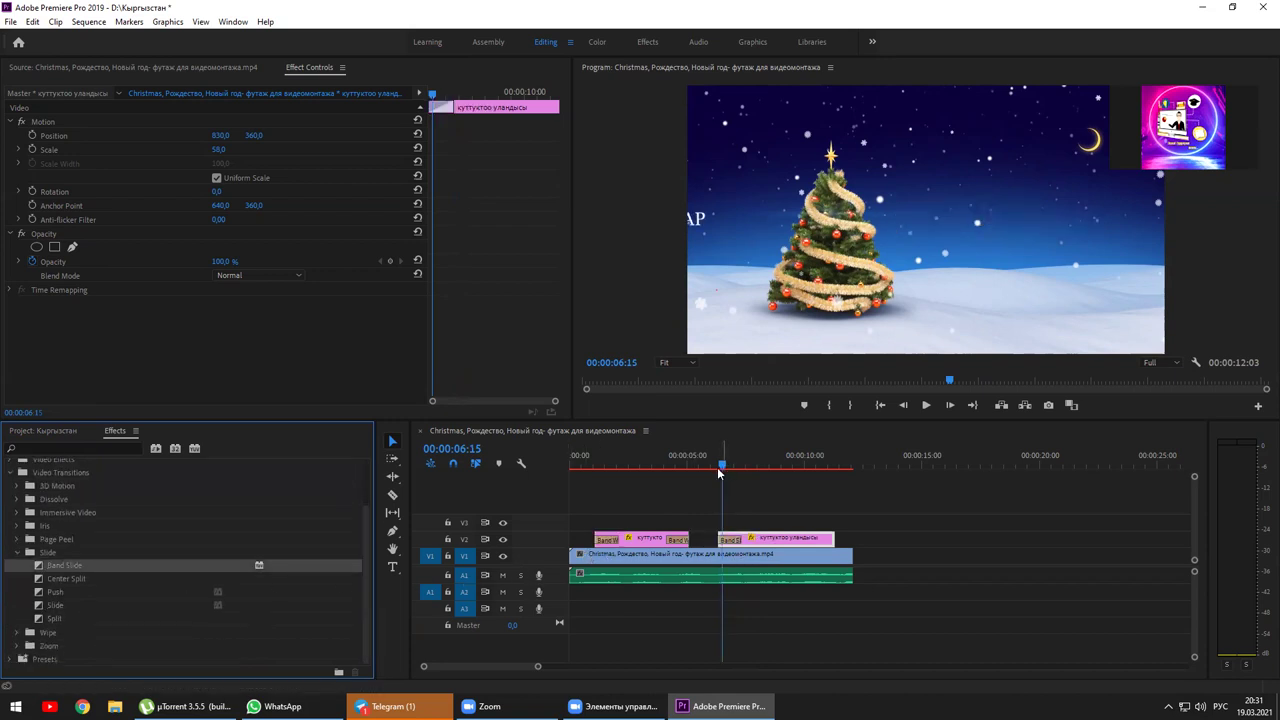
{"action": "left_click", "coordinate": [716, 462]}
{"action": "key", "text": "space"}
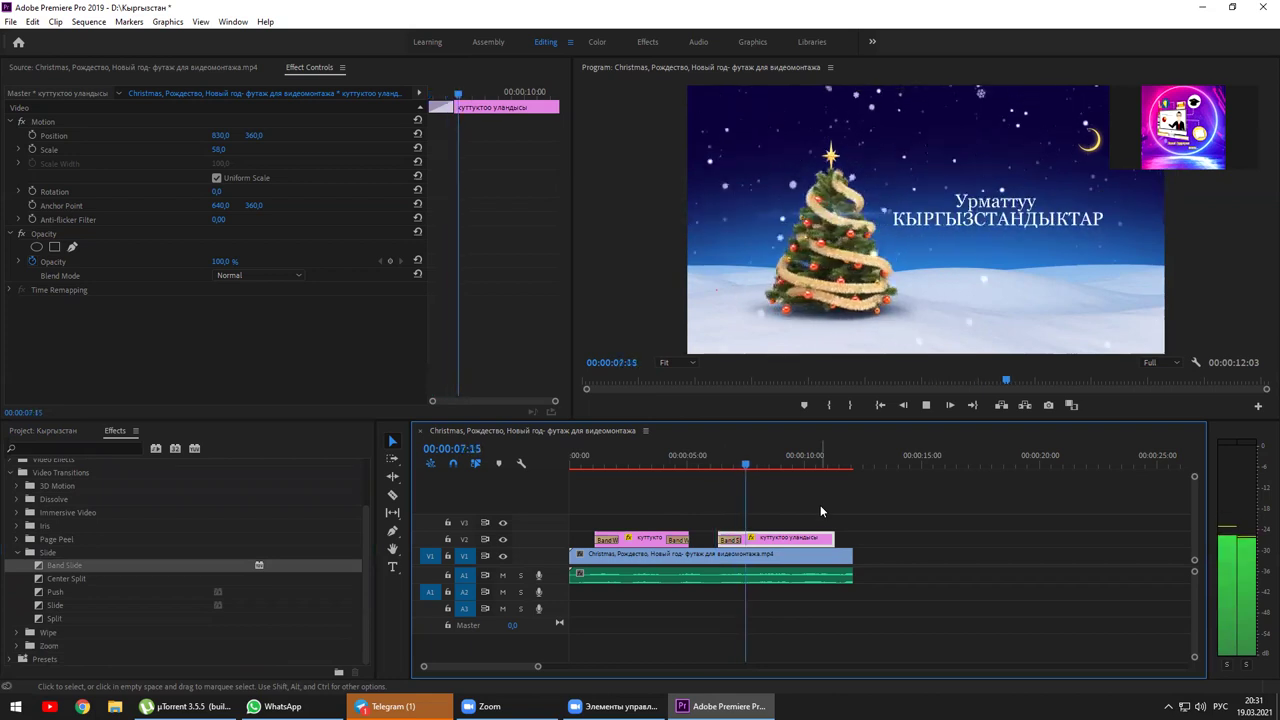
{"action": "key", "text": "space"}
Add Band Slide to the title's end and preview from about 5:18.
{"action": "left_click_drag", "start_coordinate": [60, 570], "coordinate": [830, 540]}
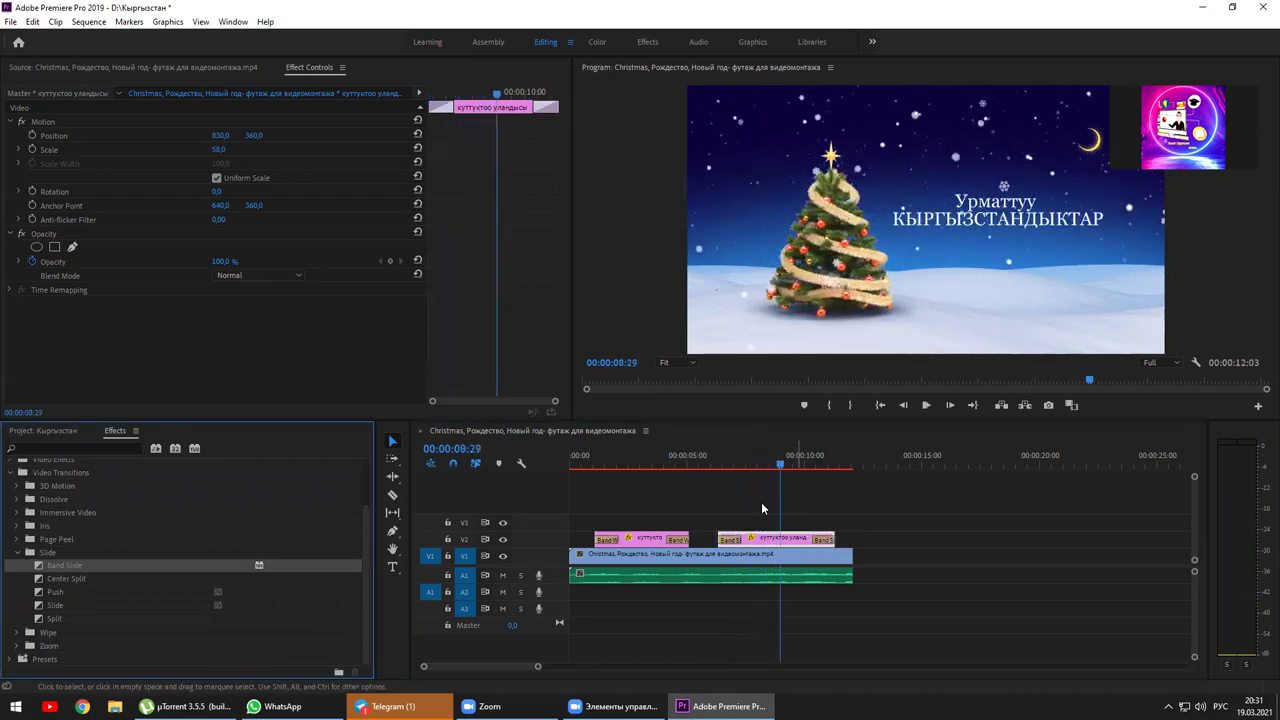
{"action": "left_click", "coordinate": [705, 458]}
{"action": "key", "text": "space"}
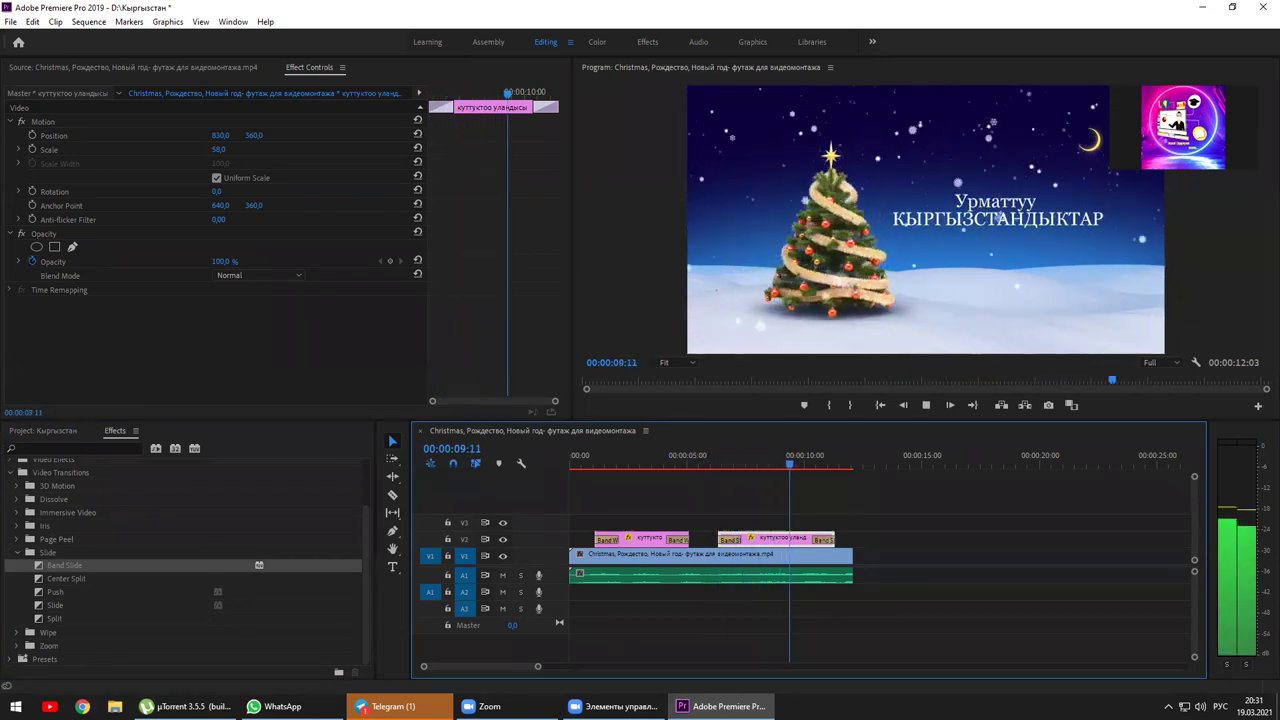
{"action": "key", "text": "space"}
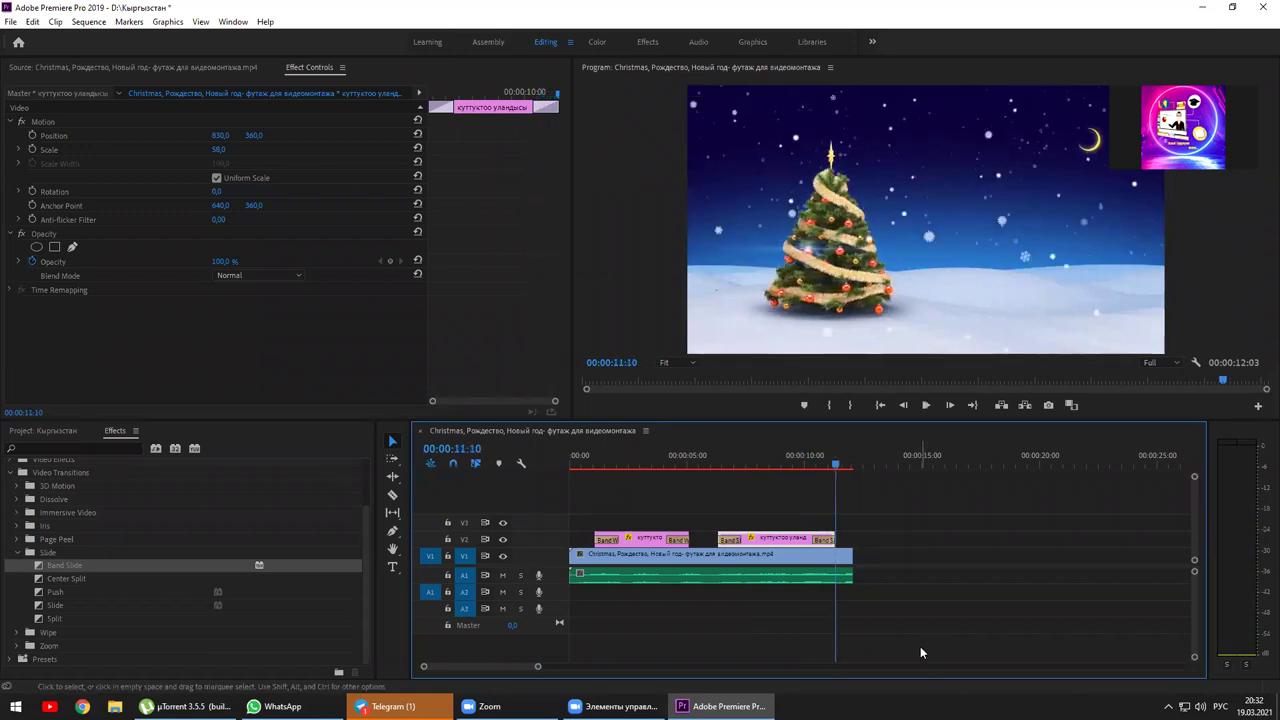
Save the project and play the whole sequence from the start.
{"action": "key", "text": "ctrl+s"}
{"action": "key", "text": "Left"}
{"action": "key", "text": "Home"}
{"action": "key", "text": "space"}
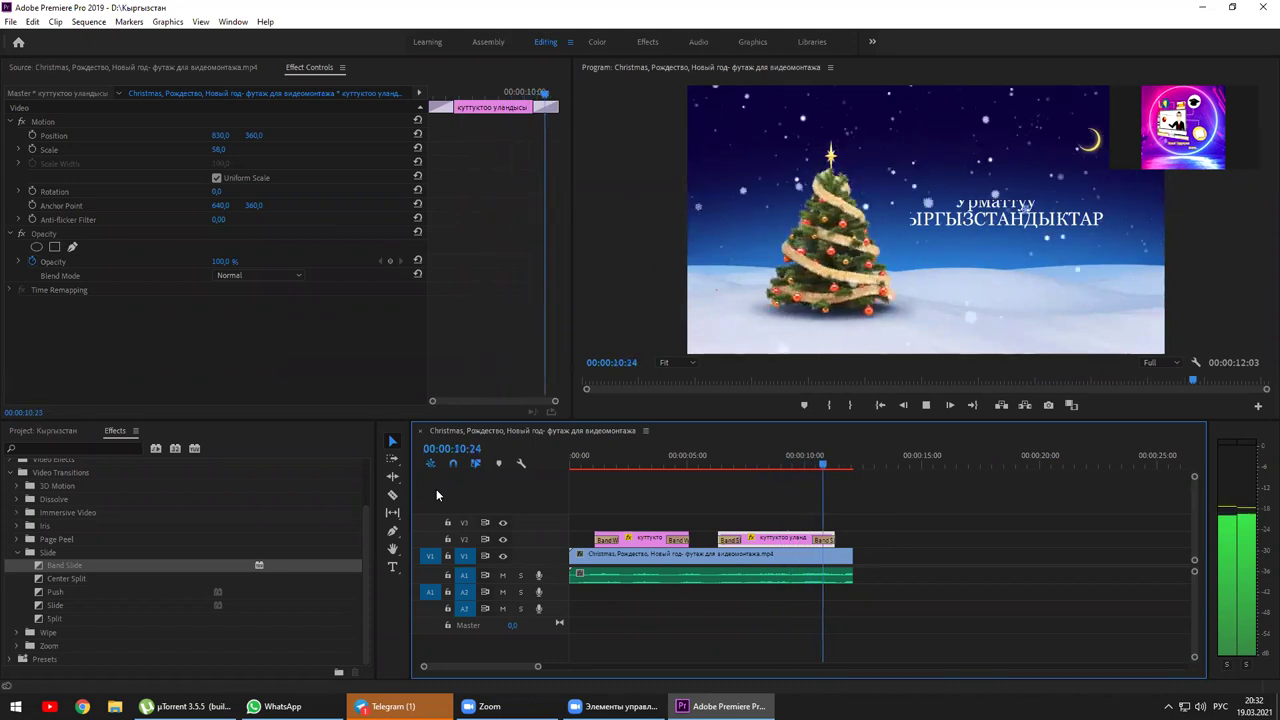
{"action": "key", "text": "space"}
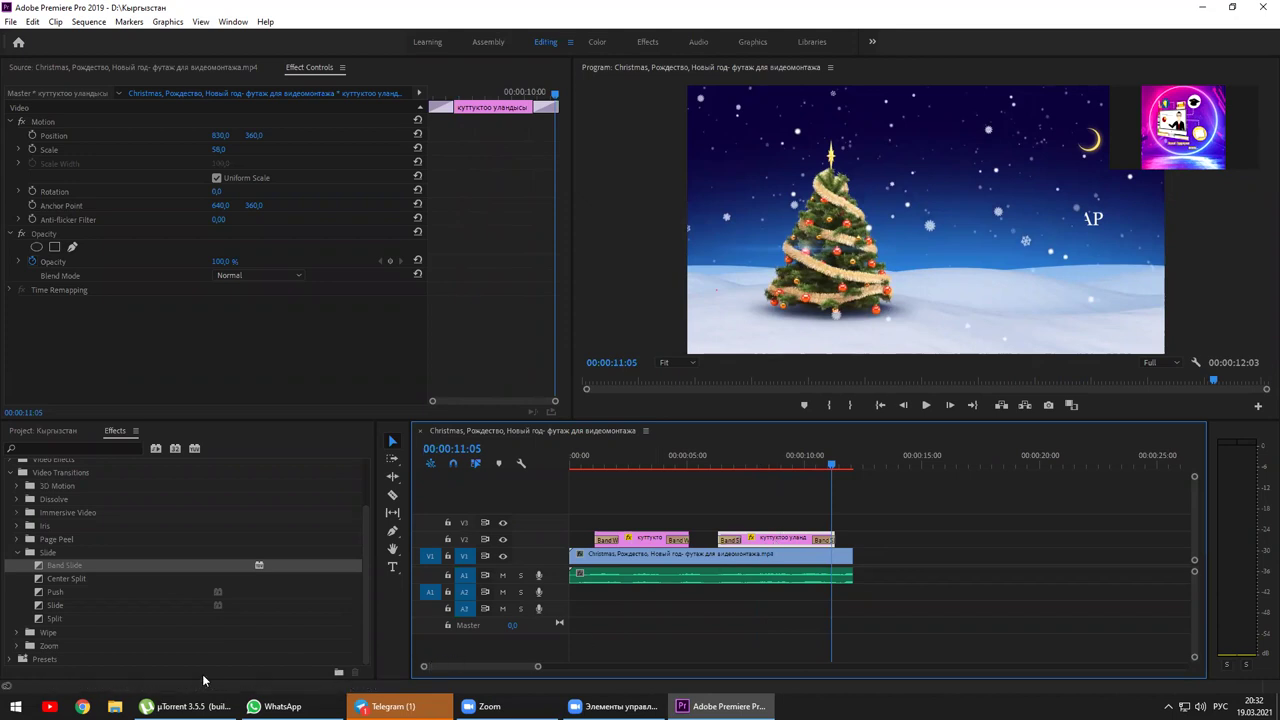
Search YouTube for 'ЖАНЫ ЖЫЛДЫК КУТТУКТОО' in Chrome and open the first greeting video.
{"action": "left_click", "coordinate": [82, 706]}
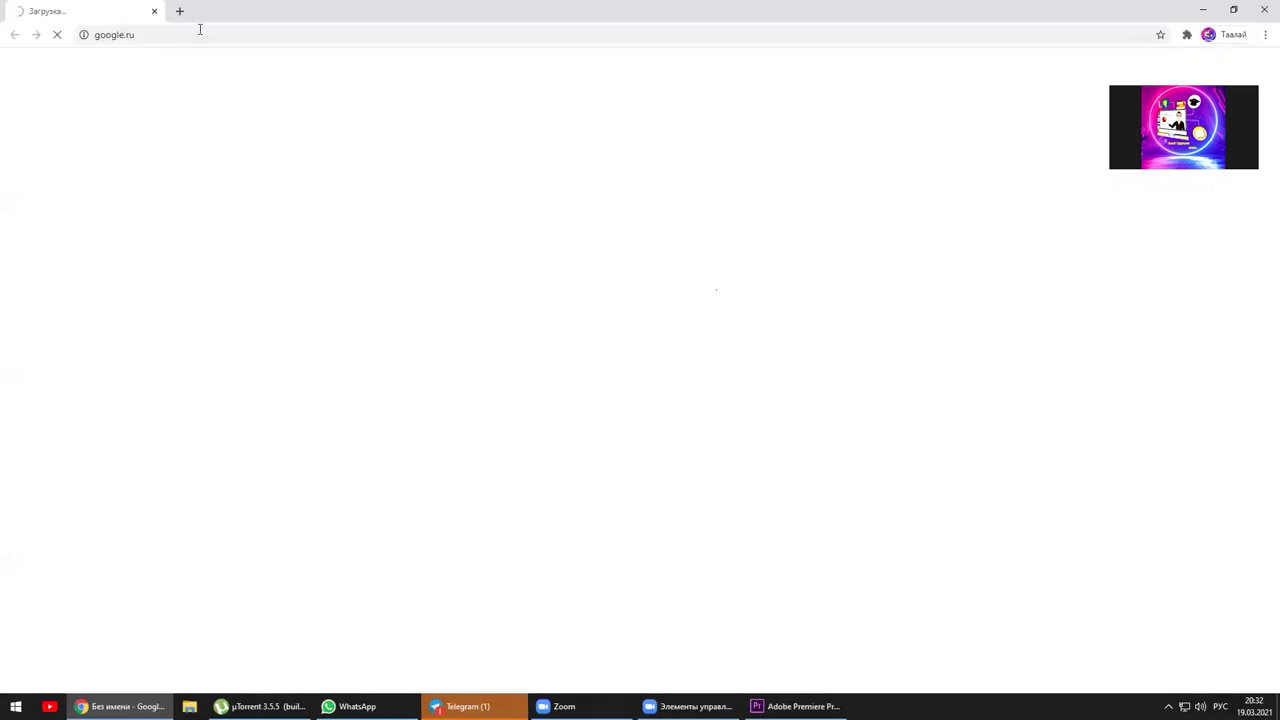
{"action": "left_click", "coordinate": [180, 11]}
{"action": "type", "text": "youtube"}
{"action": "key", "text": "Return"}
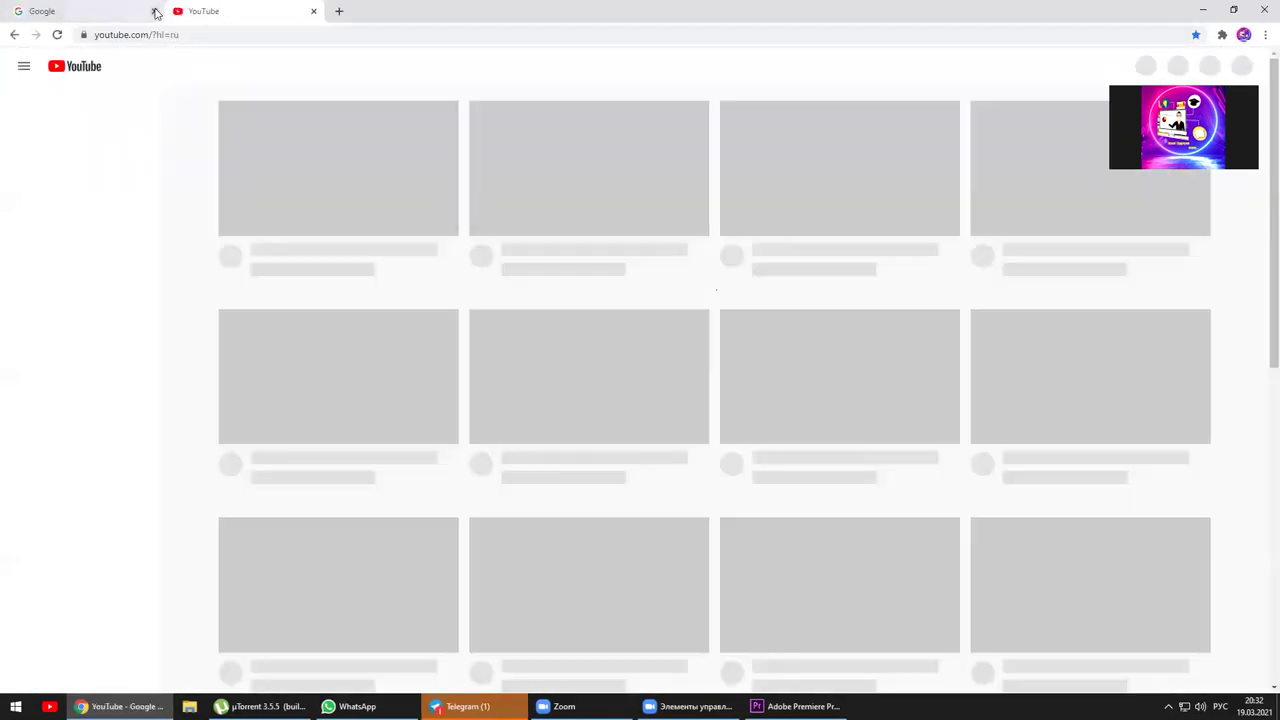
{"action": "left_click", "coordinate": [155, 11]}
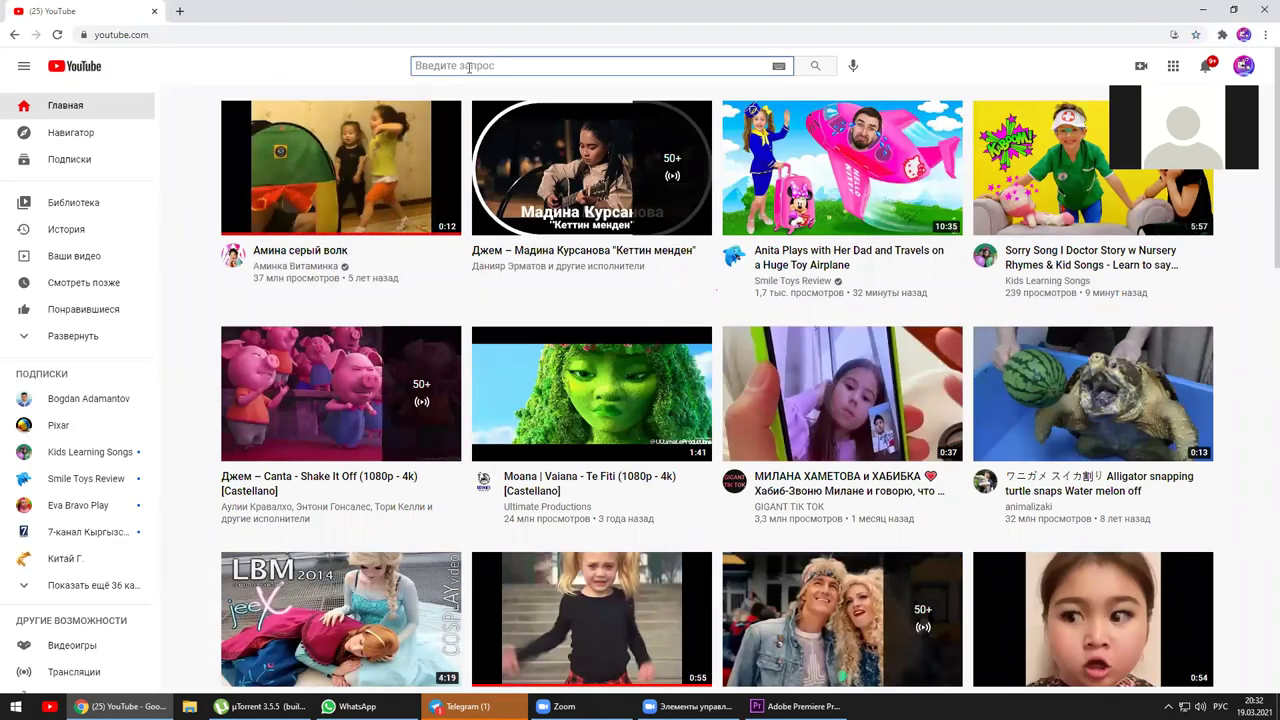
{"action": "type", "text": "ЖАНЫ Ж"}
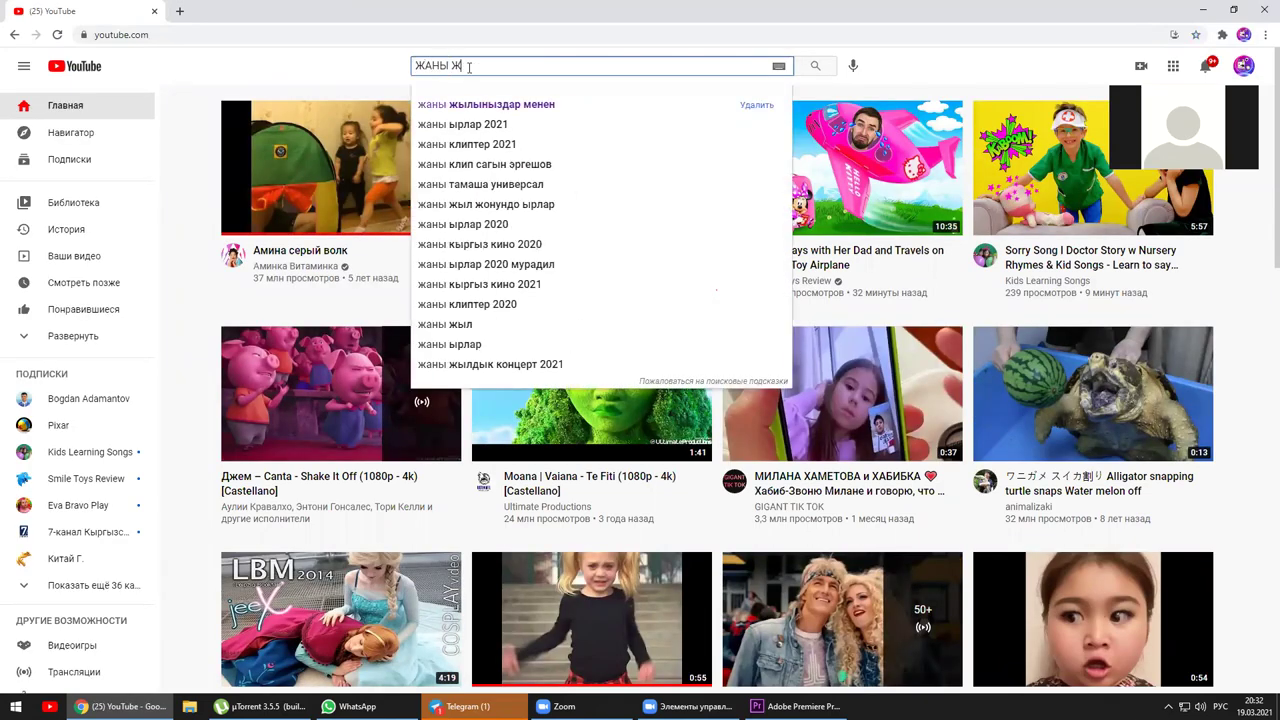
{"action": "type", "text": "ЫЛДЫК КУТТУКТО"}
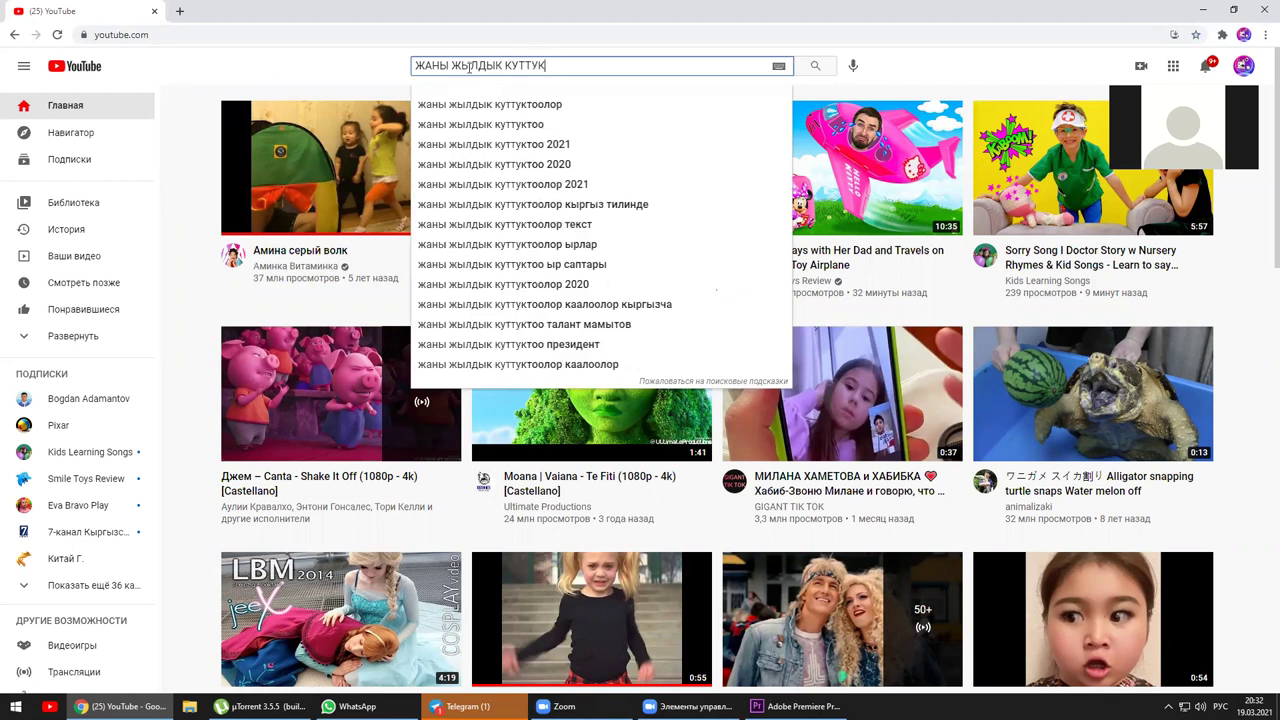
{"action": "type", "text": "О"}
{"action": "key", "text": "Return"}
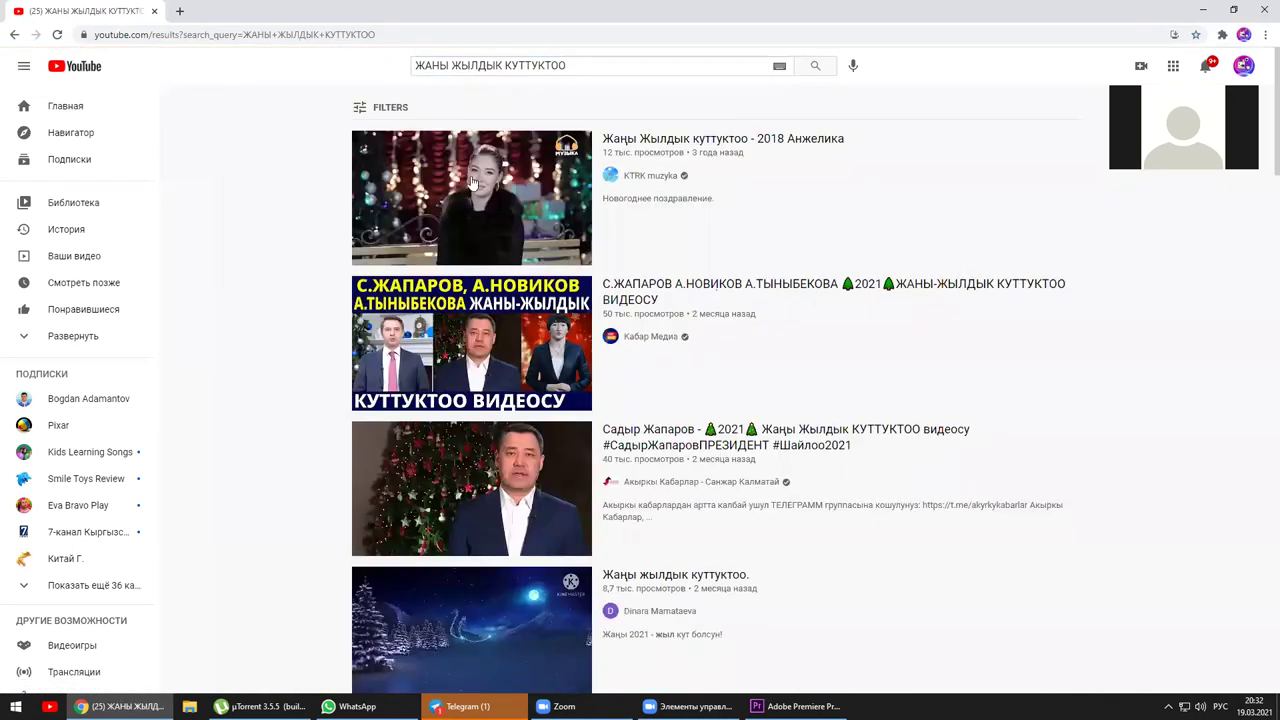
{"action": "left_click", "coordinate": [506, 208]}
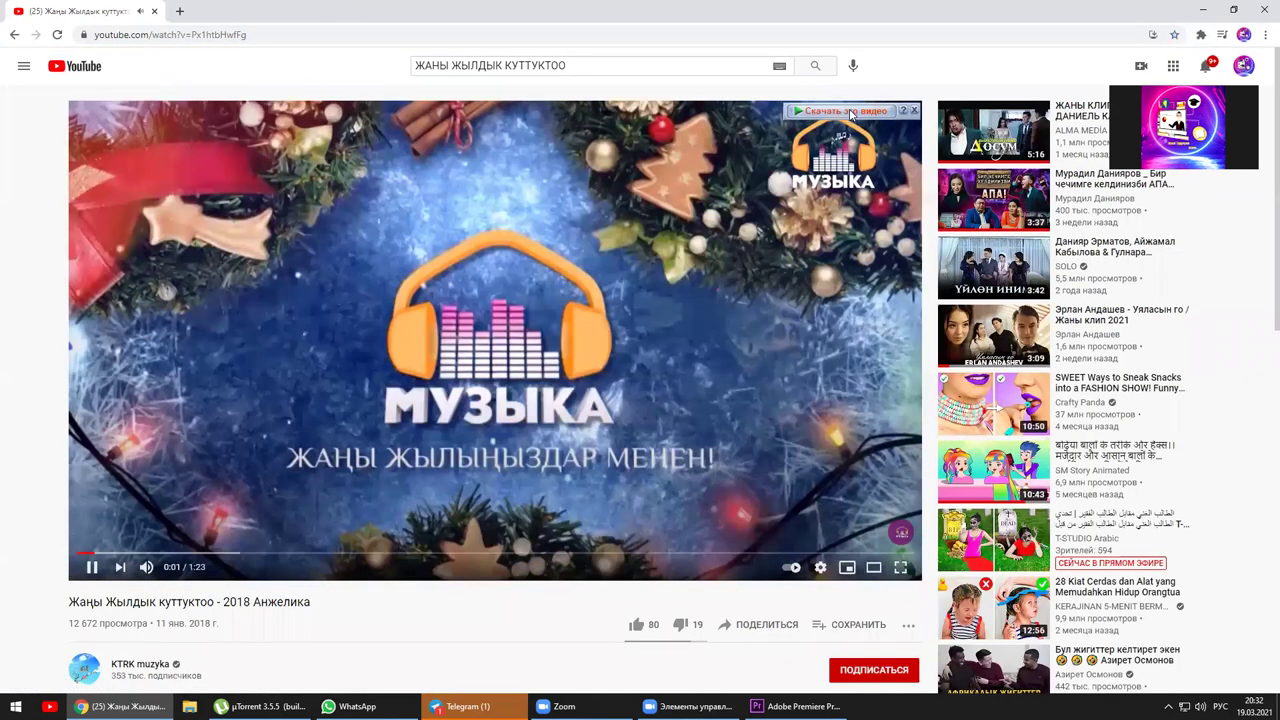
Download the video as MP4 720p with IDM, pause it, and minimize Chrome.
{"action": "left_click", "coordinate": [845, 111]}
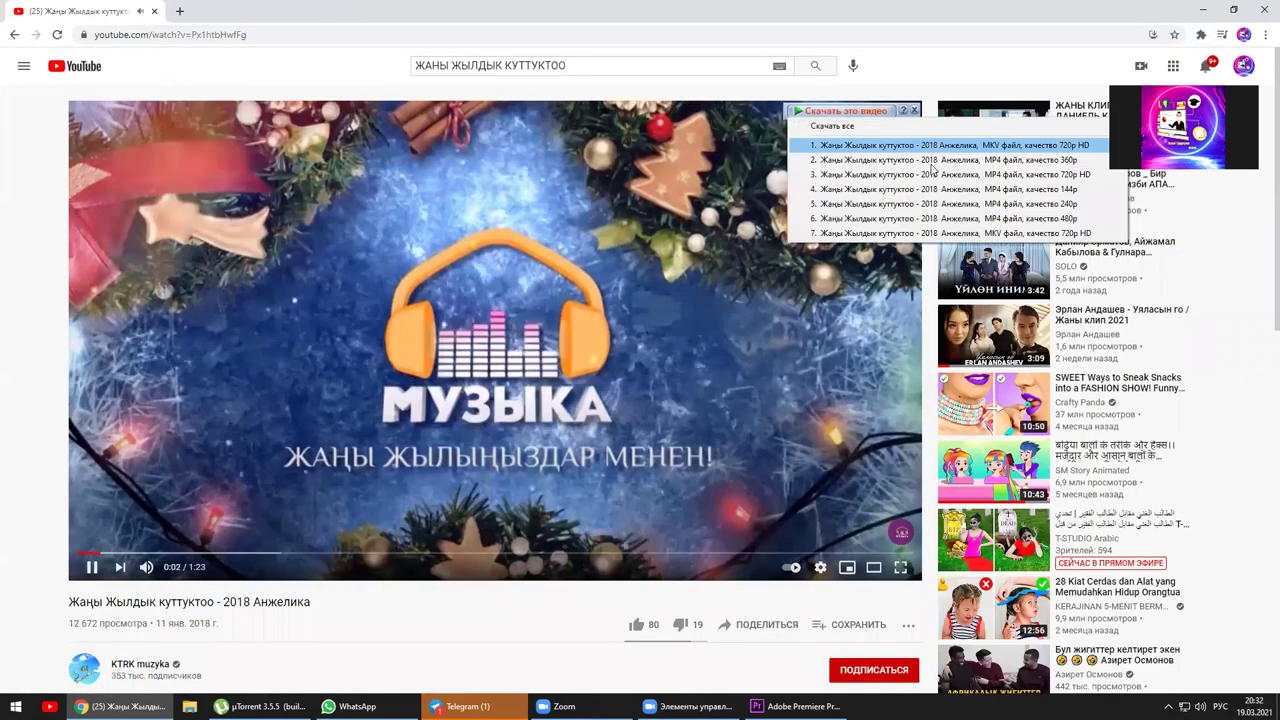
{"action": "left_click", "coordinate": [925, 174]}
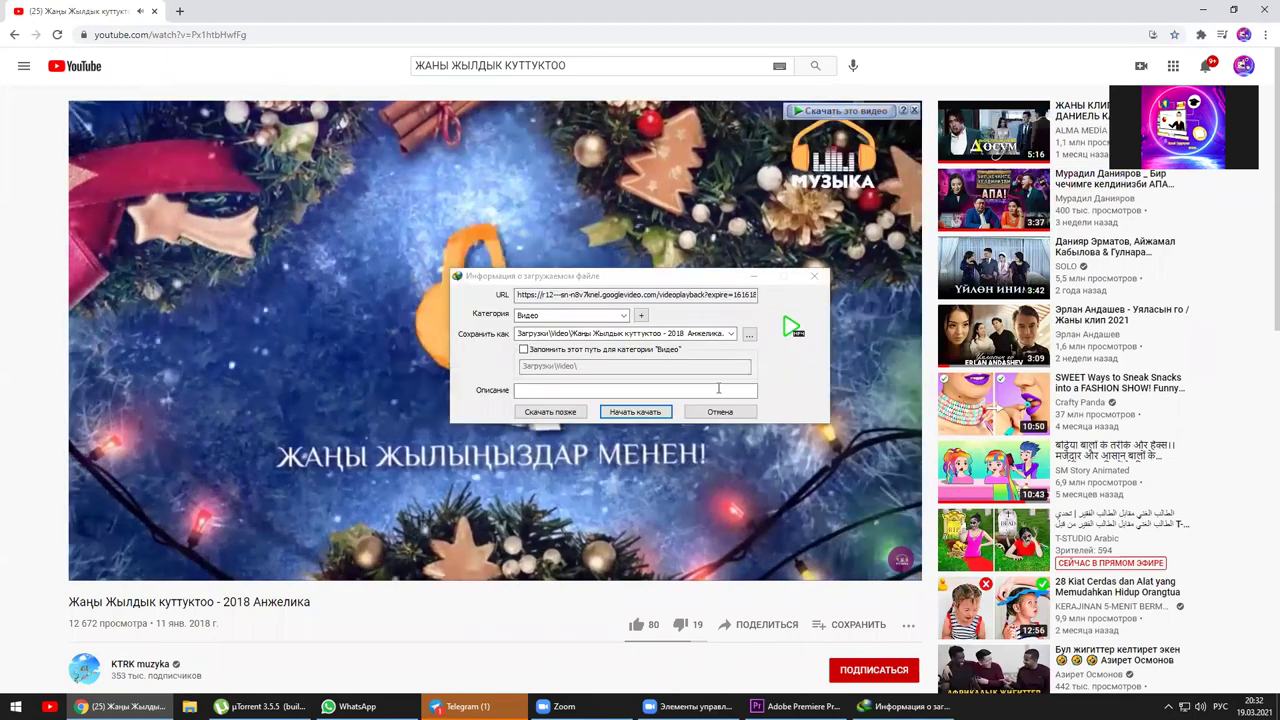
{"action": "left_click", "coordinate": [636, 412]}
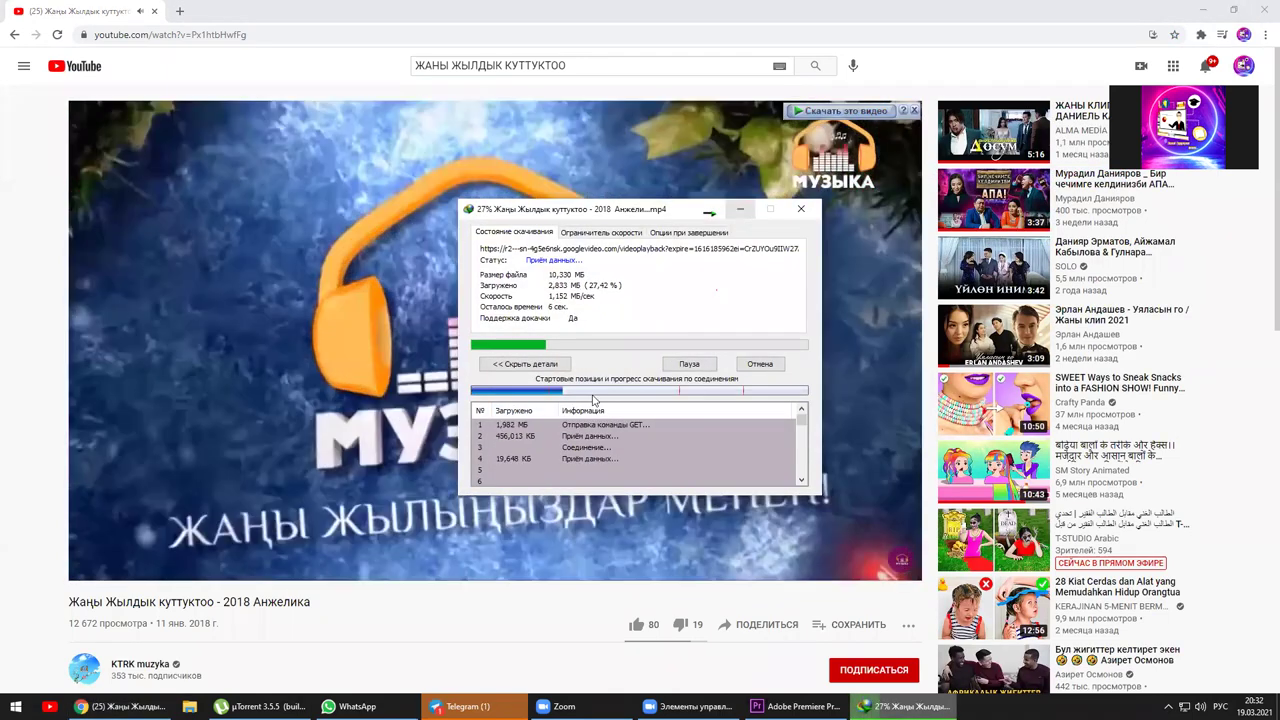
{"action": "left_click", "coordinate": [541, 380]}
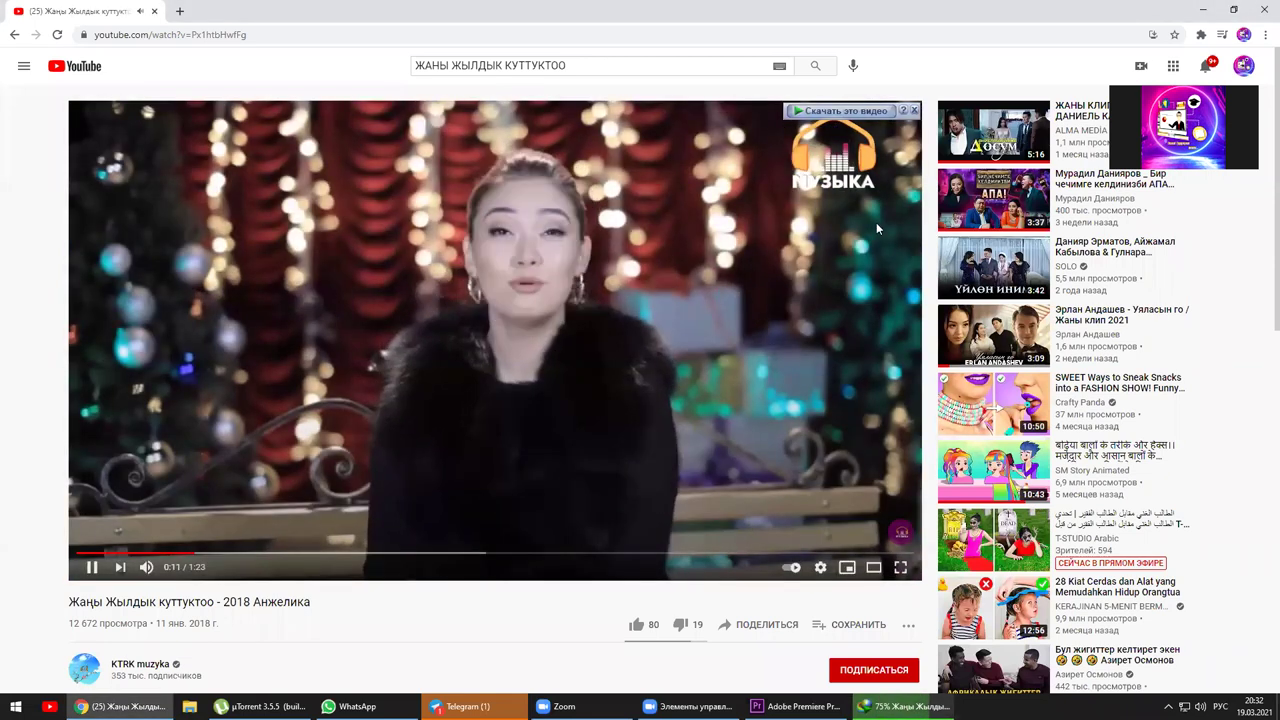
{"action": "key", "text": "space"}
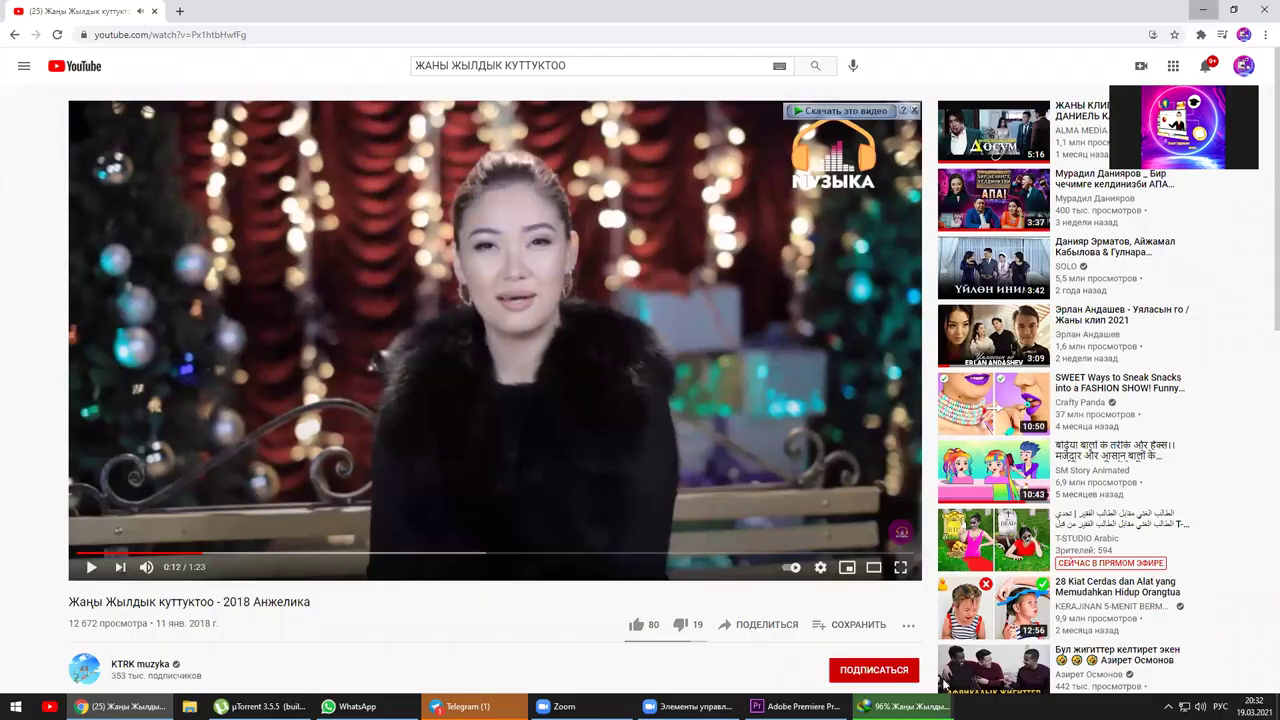
{"action": "left_click", "coordinate": [1203, 9]}
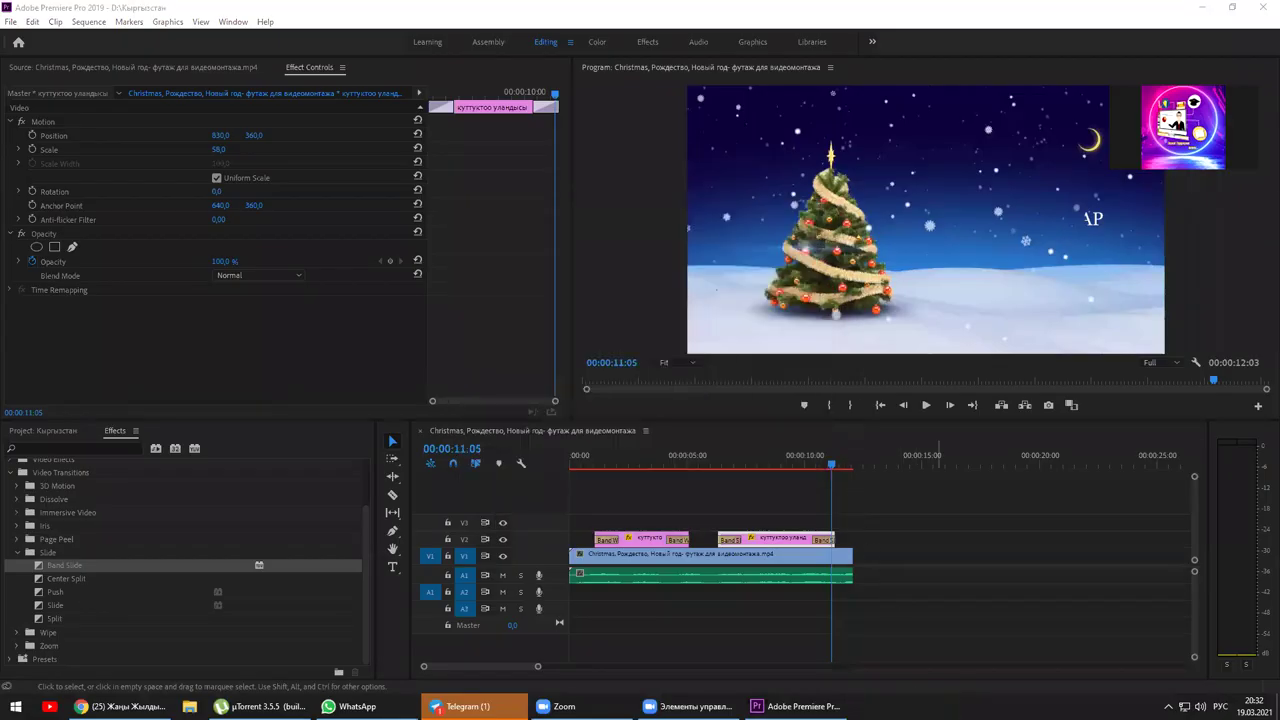
Drag the latest greeting MP4 from Internet Download Manager into Premiere's Project panel.
{"action": "left_click", "coordinate": [1168, 706]}
{"action": "double_click", "coordinate": [1155, 627]}
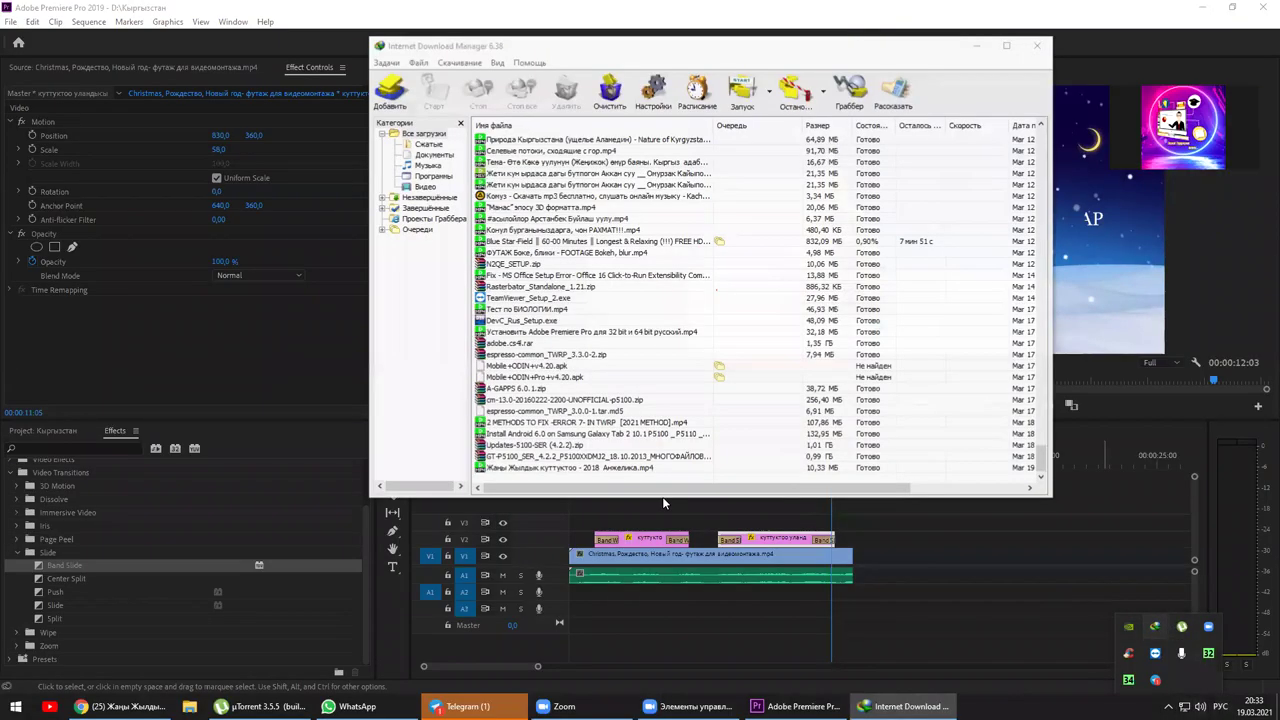
{"action": "left_click", "coordinate": [793, 350]}
{"action": "left_click", "coordinate": [594, 468]}
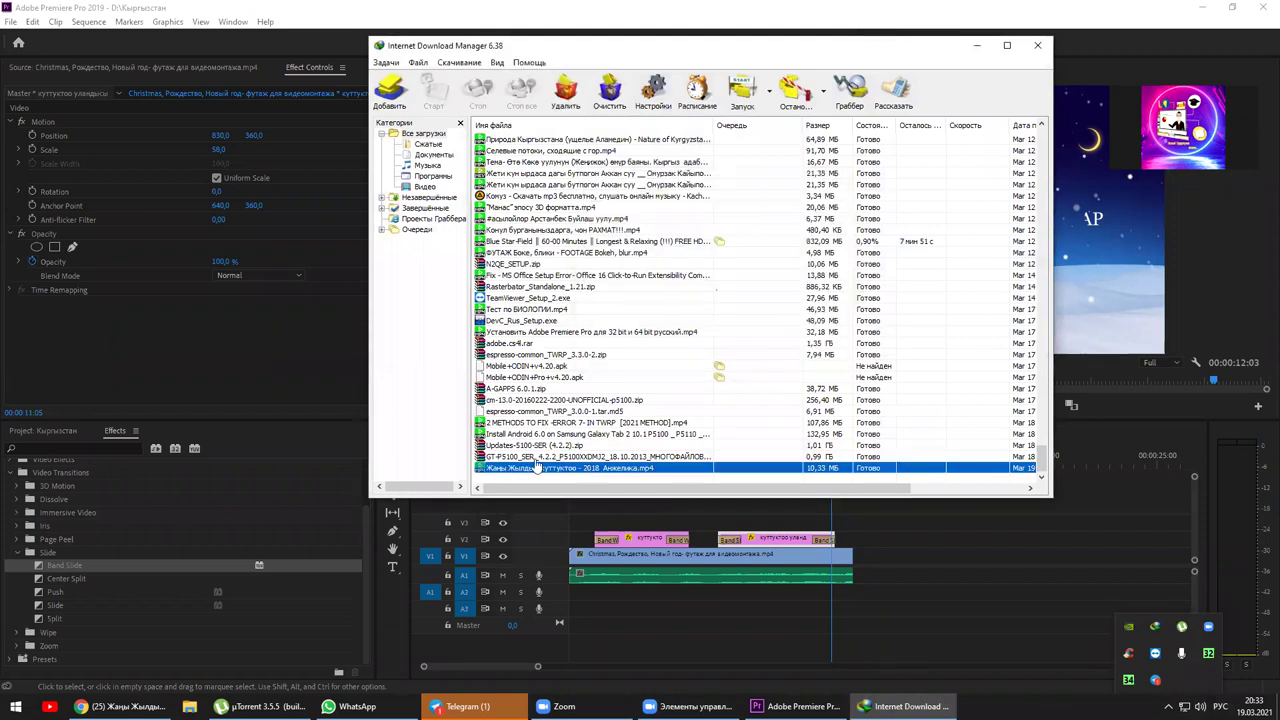
{"action": "left_click", "coordinate": [35, 432]}
{"action": "key", "text": "alt+Tab"}
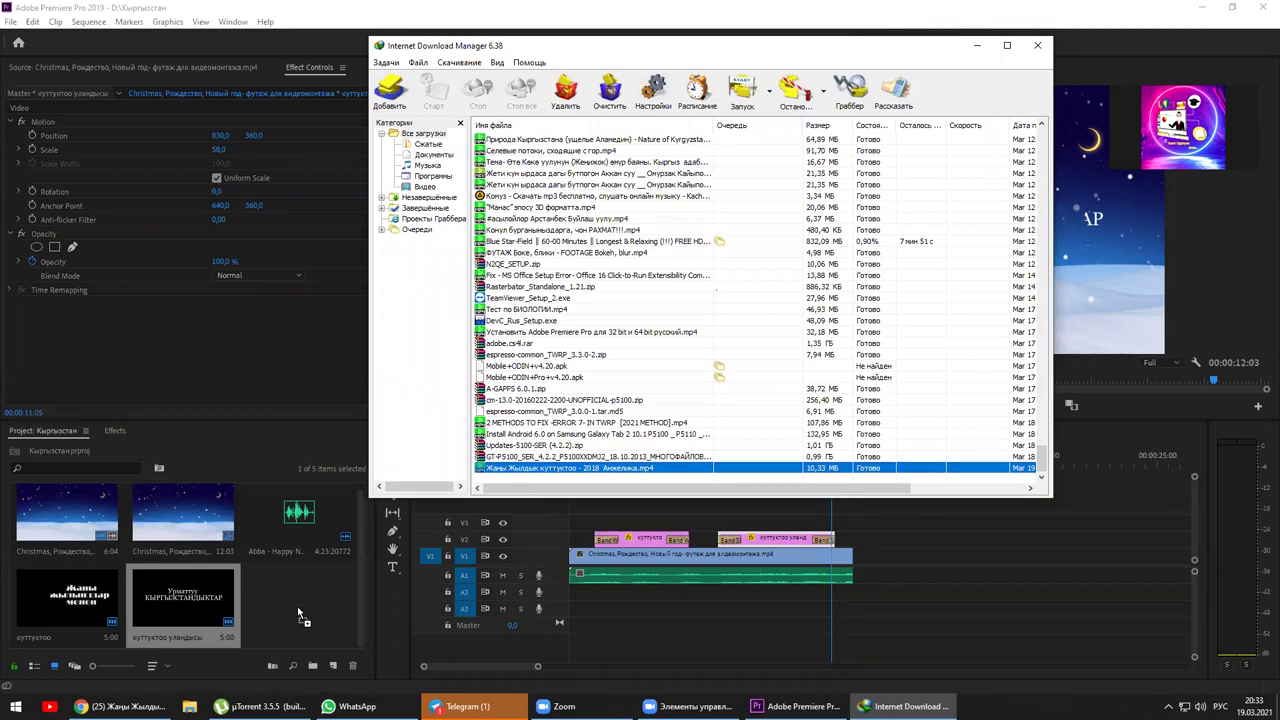
{"action": "left_click_drag", "start_coordinate": [297, 606], "coordinate": [297, 606]}
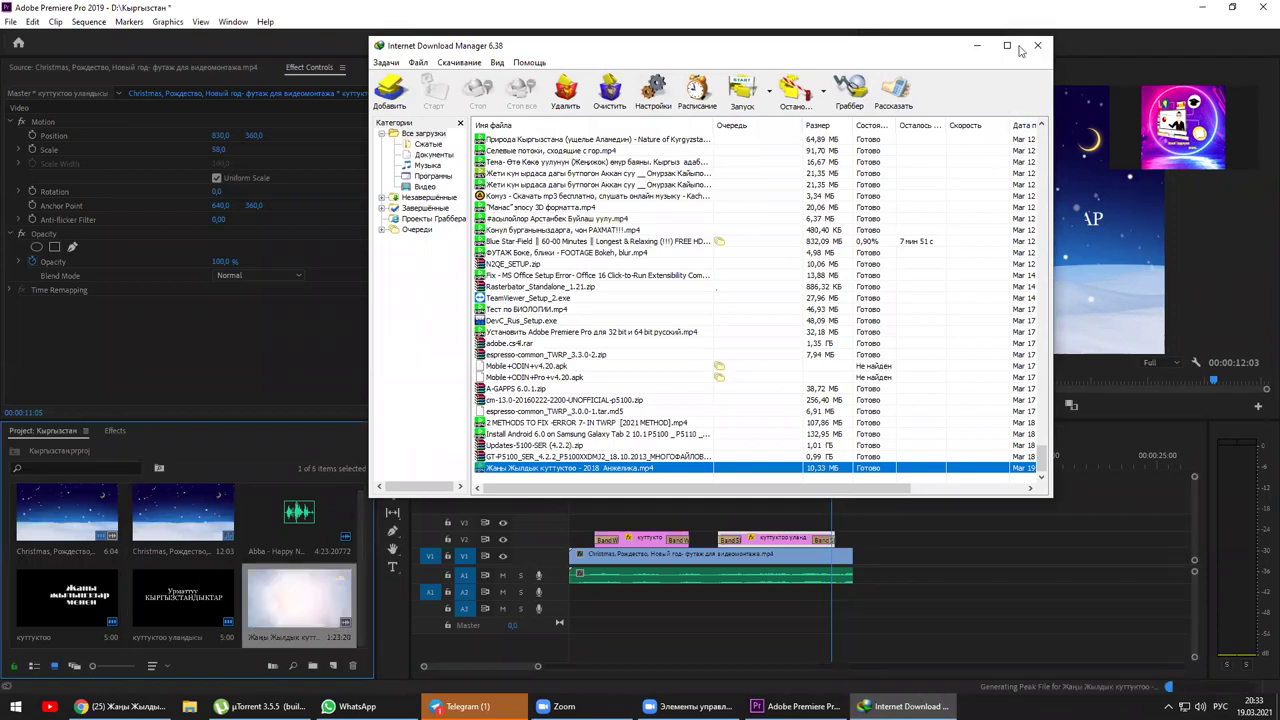
{"action": "left_click", "coordinate": [977, 46]}
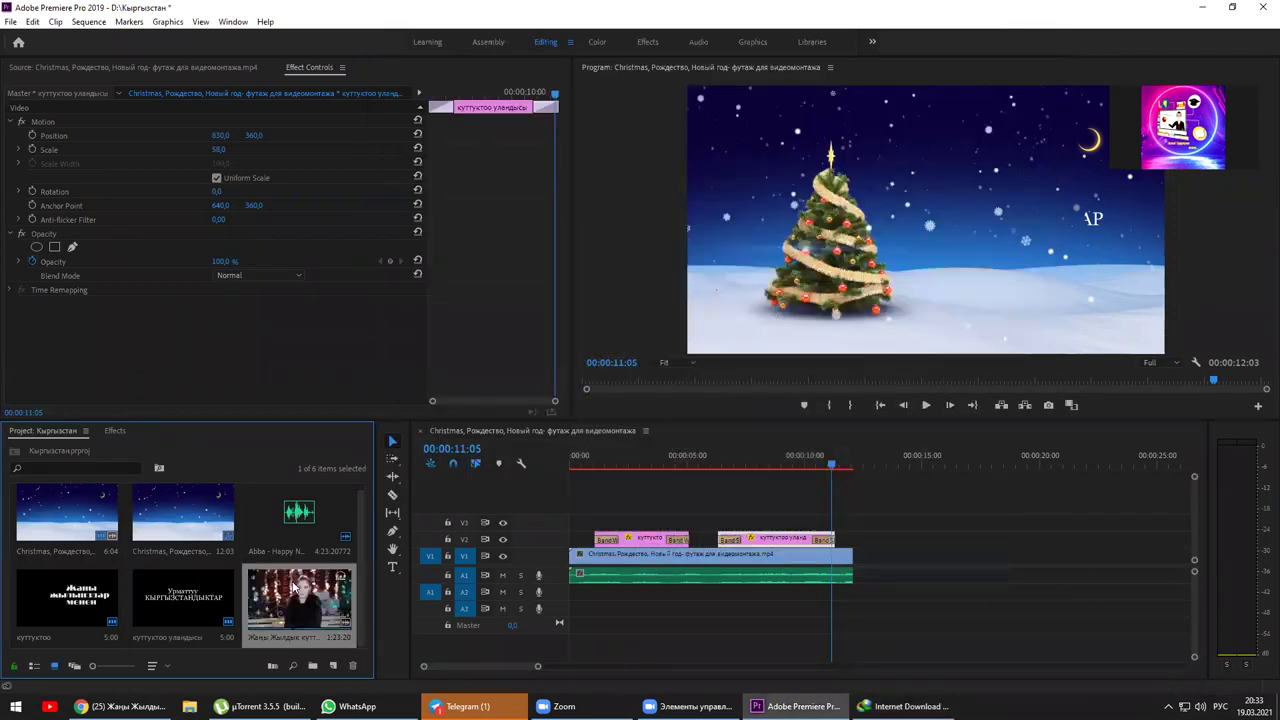
Open the greeting video in the Source Monitor and mark its In point at 00:00:09:13.
{"action": "double_click", "coordinate": [300, 598]}
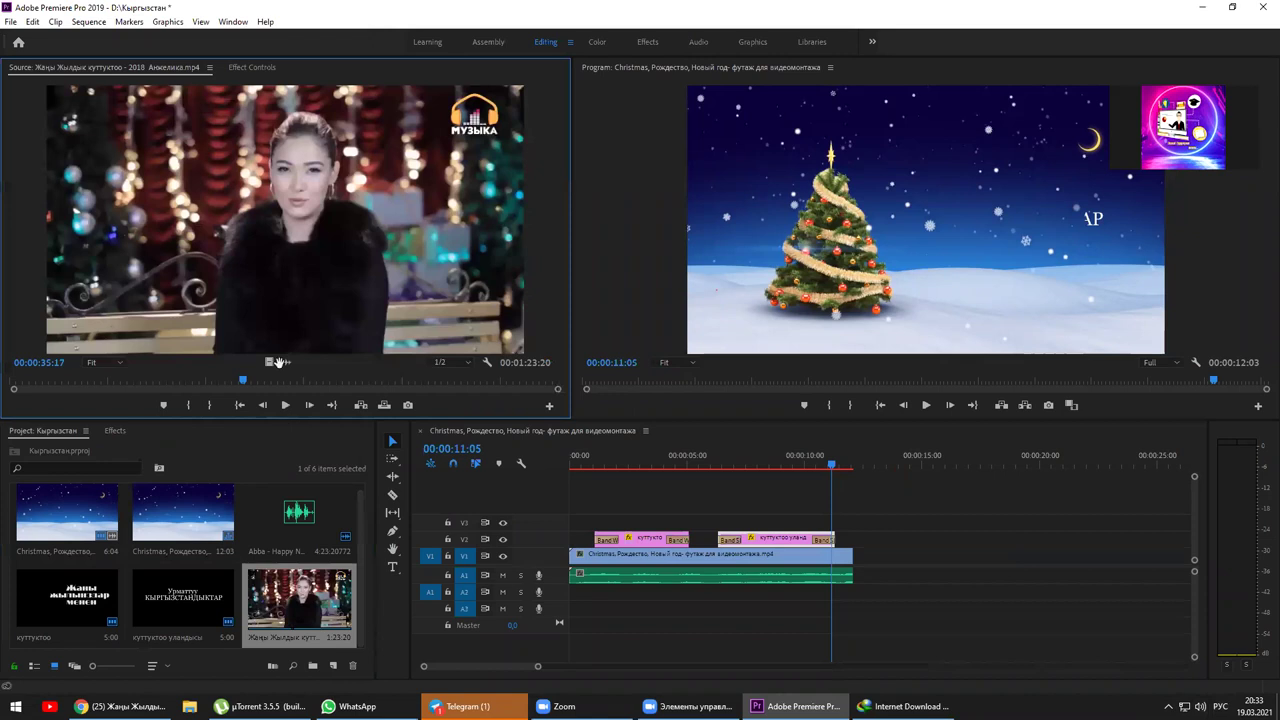
{"action": "left_click_drag", "start_coordinate": [245, 384], "coordinate": [55, 401]}
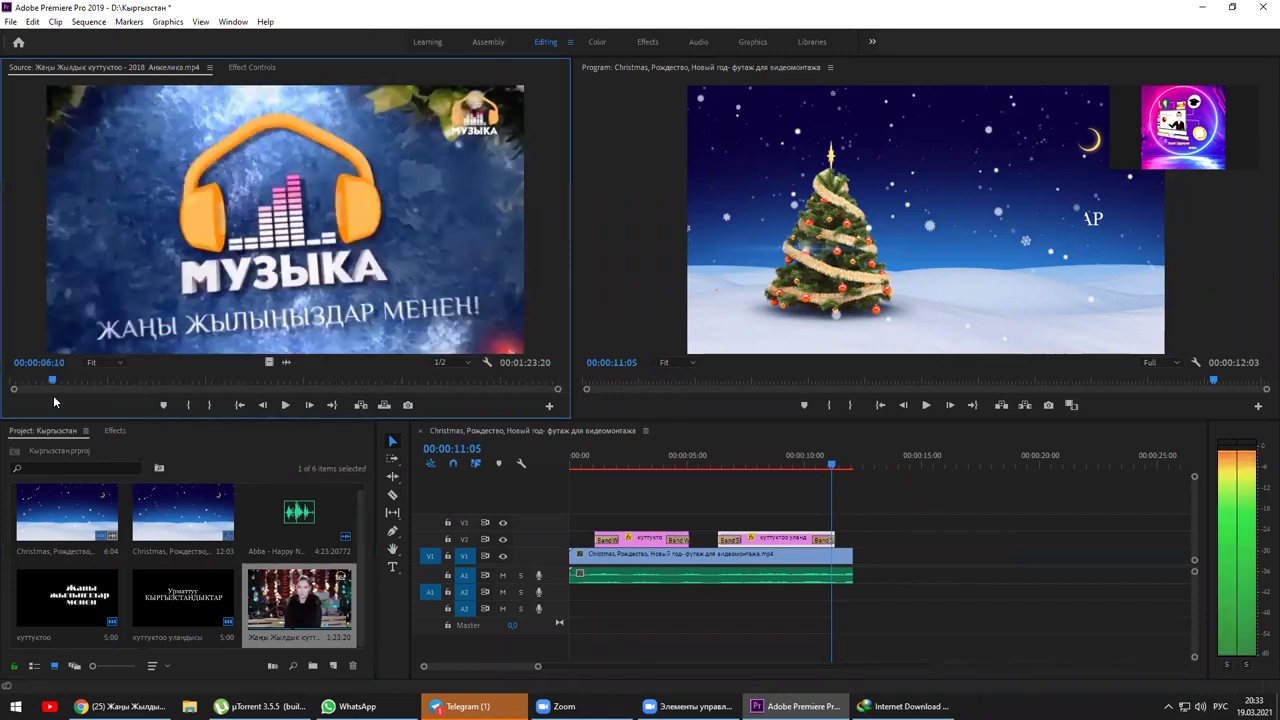
{"action": "key", "text": "space"}
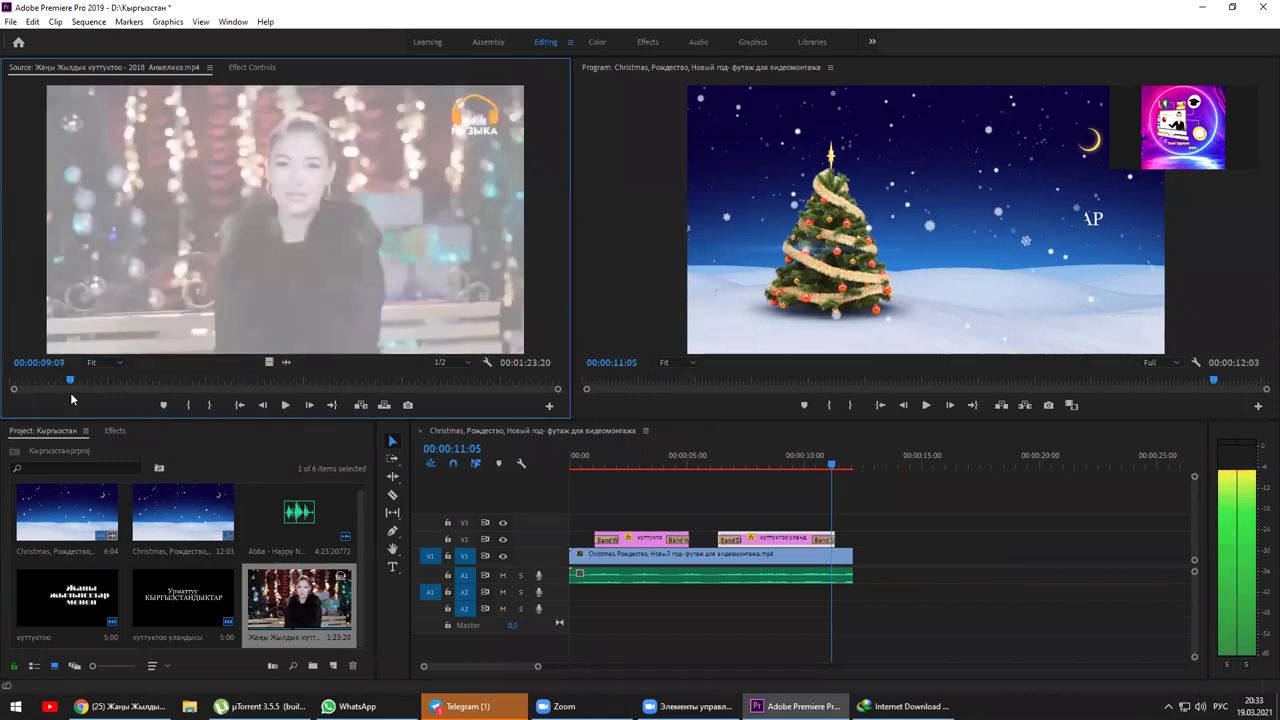
{"action": "left_click", "coordinate": [65, 384]}
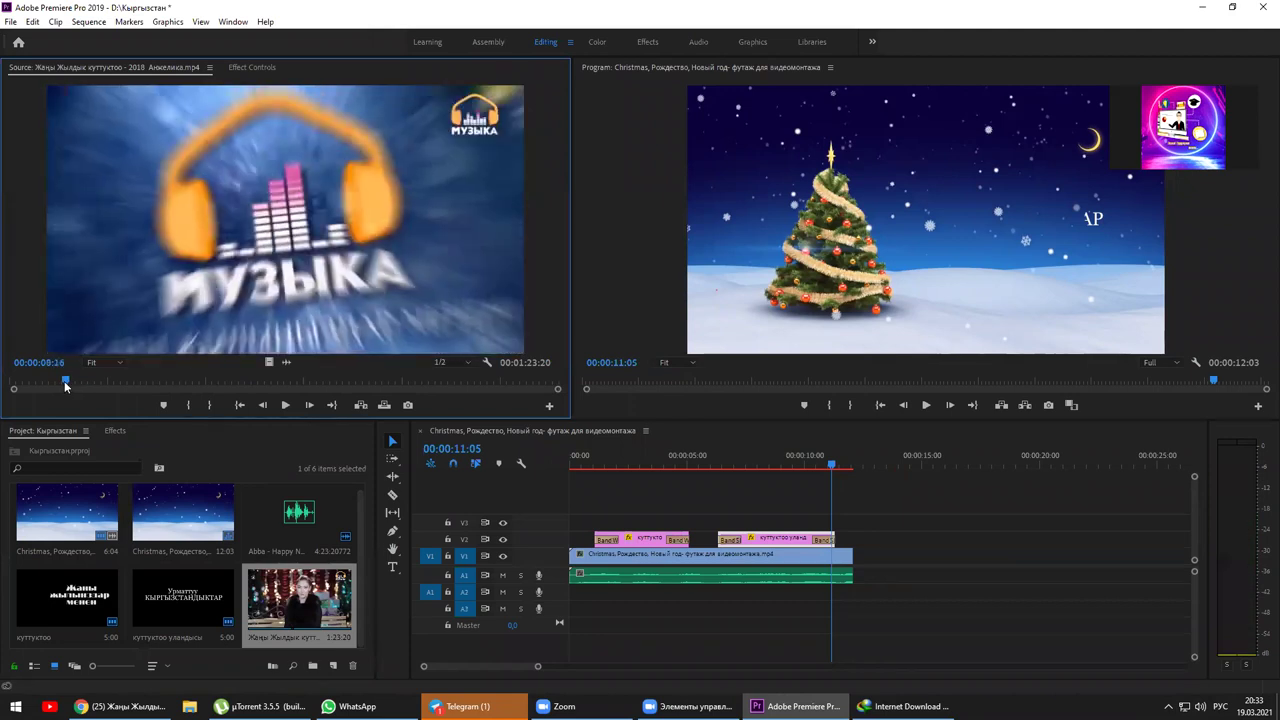
{"action": "key", "text": "space"}
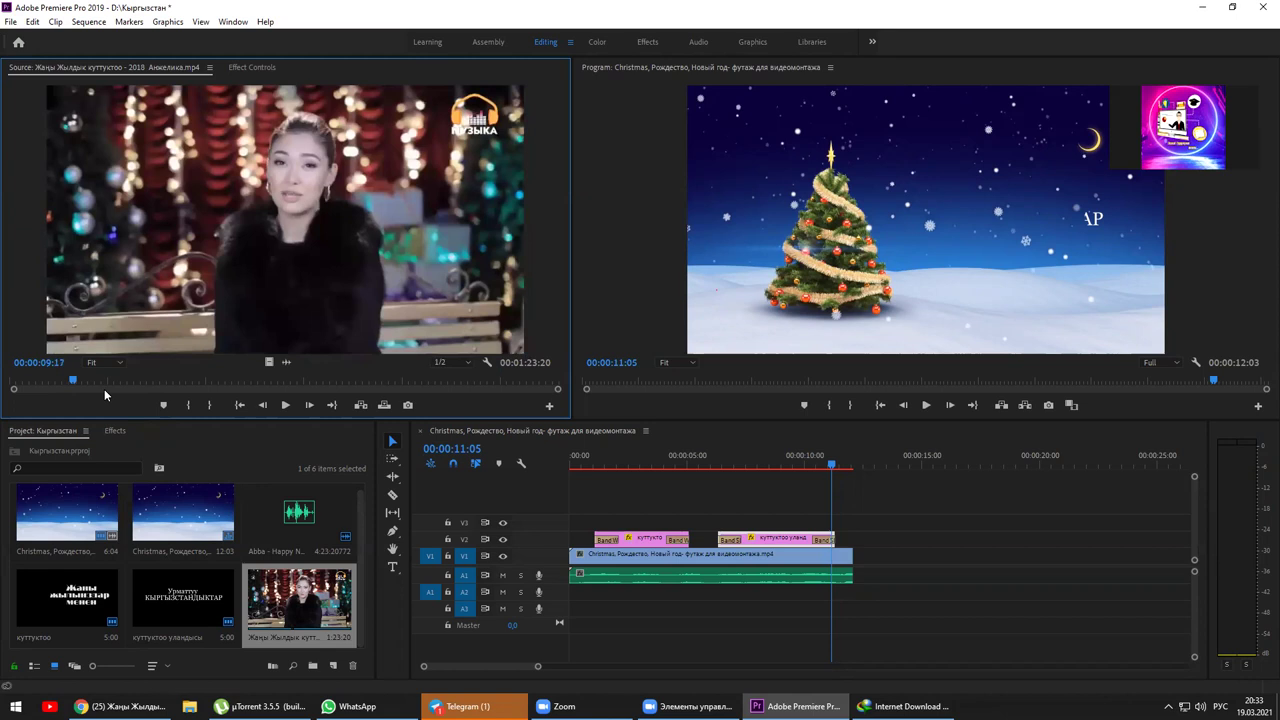
{"action": "key", "text": "j"}
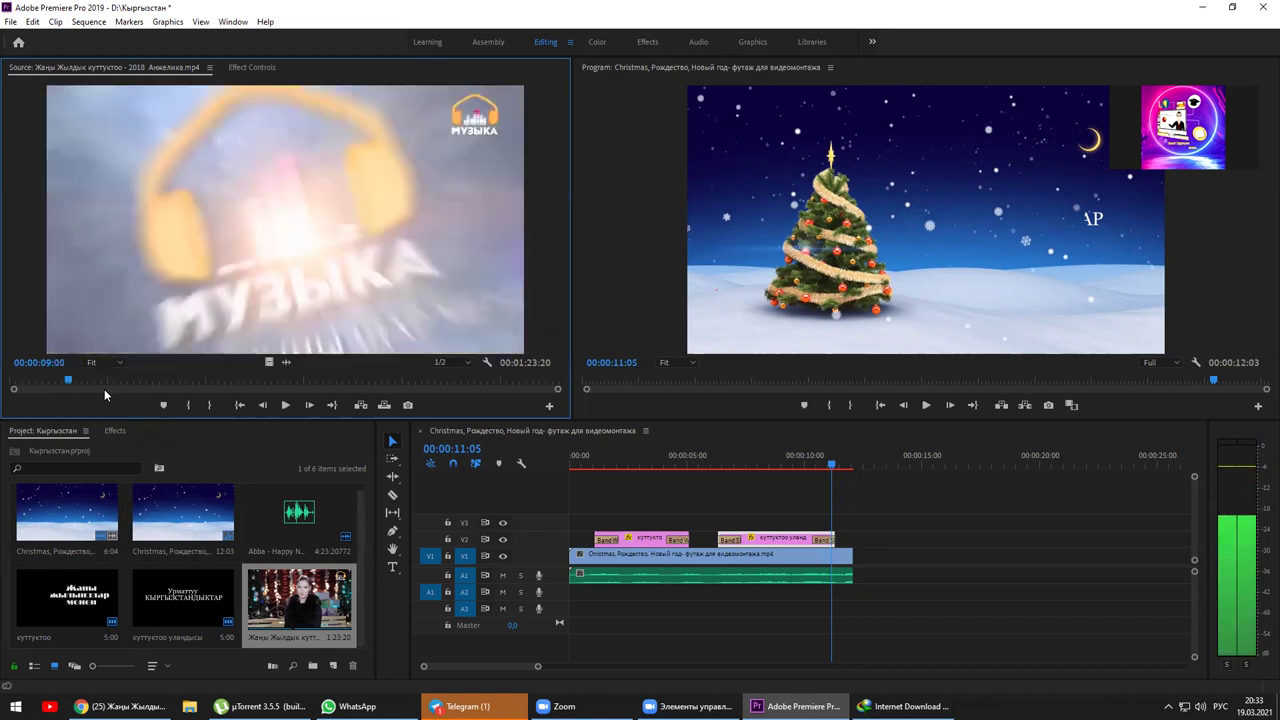
{"action": "key", "text": "space"}
{"action": "key", "text": "space"}
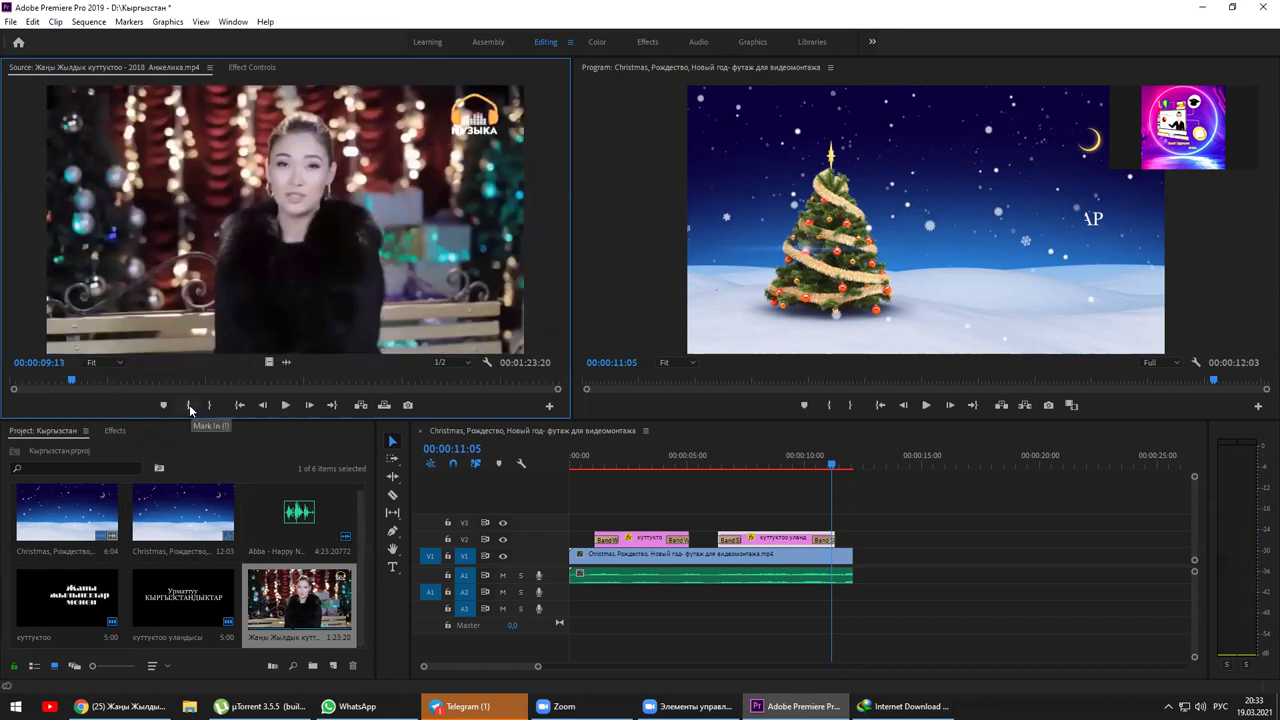
{"action": "left_click", "coordinate": [190, 407]}
Mark the Out point at 00:01:14:10, on the last frame before the ending logo.
{"action": "left_click_drag", "start_coordinate": [69, 383], "coordinate": [341, 380]}
{"action": "left_click_drag", "start_coordinate": [468, 382], "coordinate": [494, 383]}
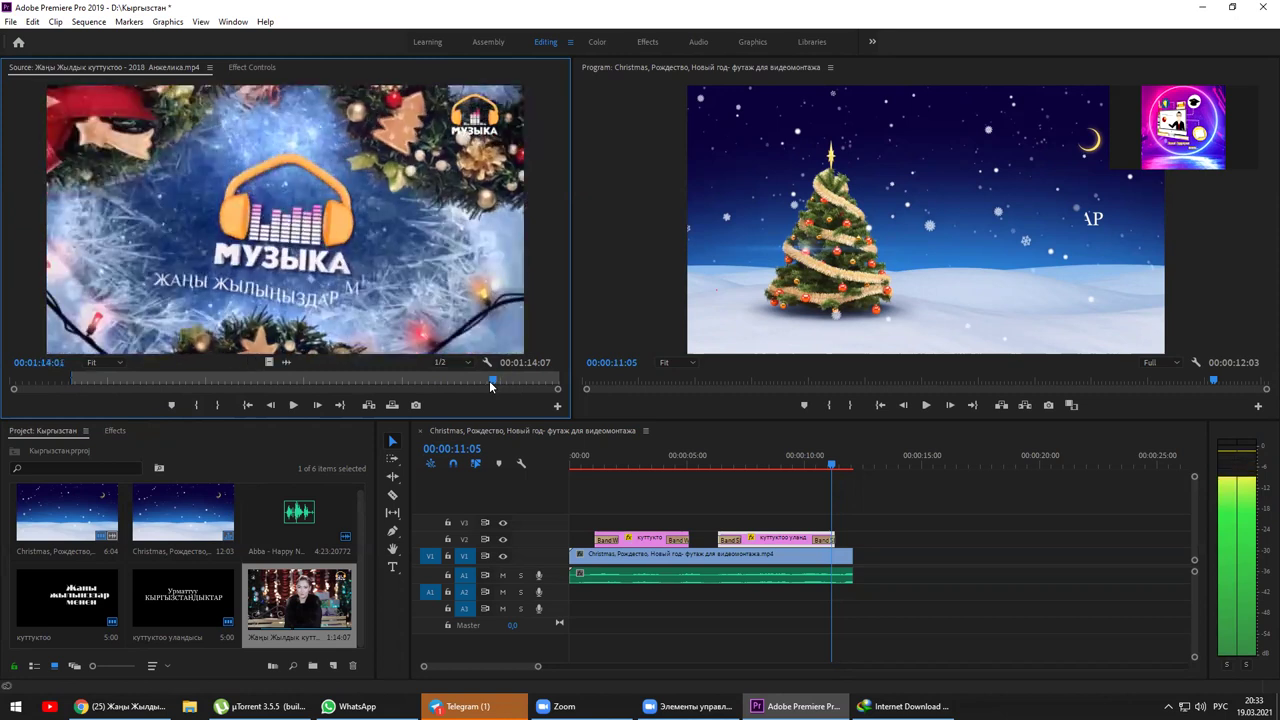
{"action": "key", "text": "space"}
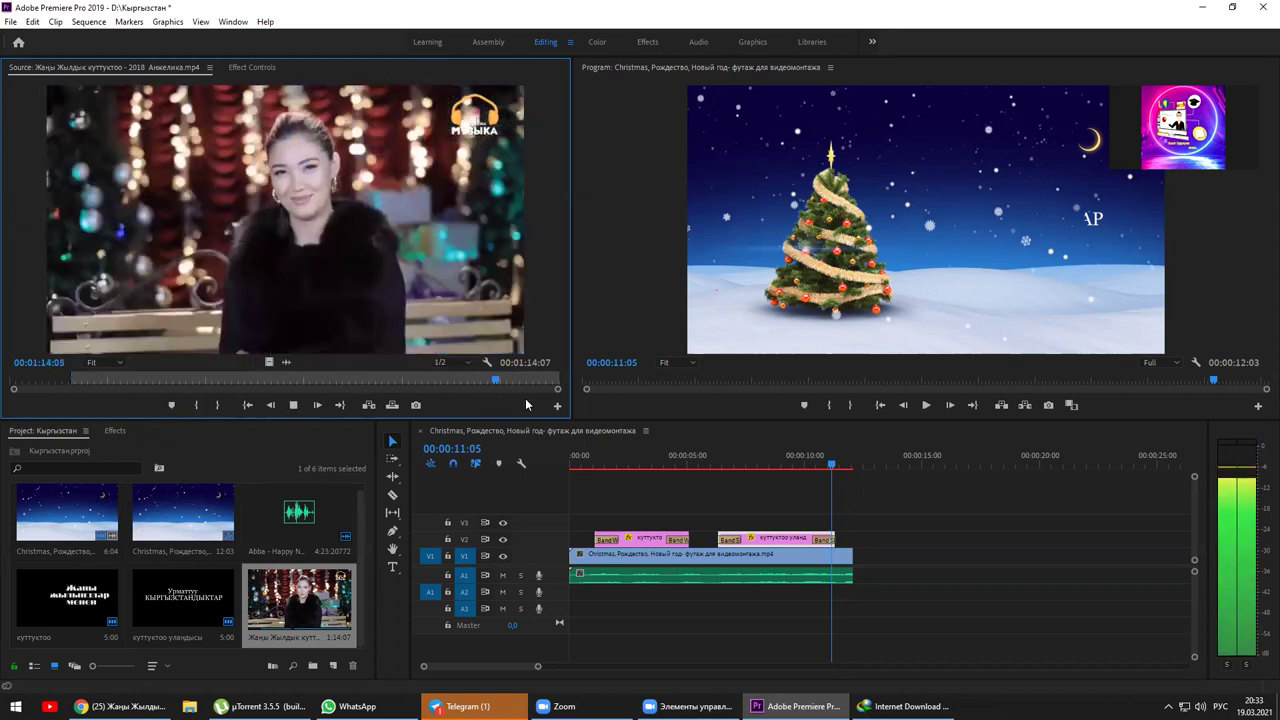
{"action": "key", "text": "space"}
{"action": "key", "text": "Left"}
{"action": "key", "text": "Left"}
{"action": "key", "text": "Left"}
{"action": "key", "text": "Left"}
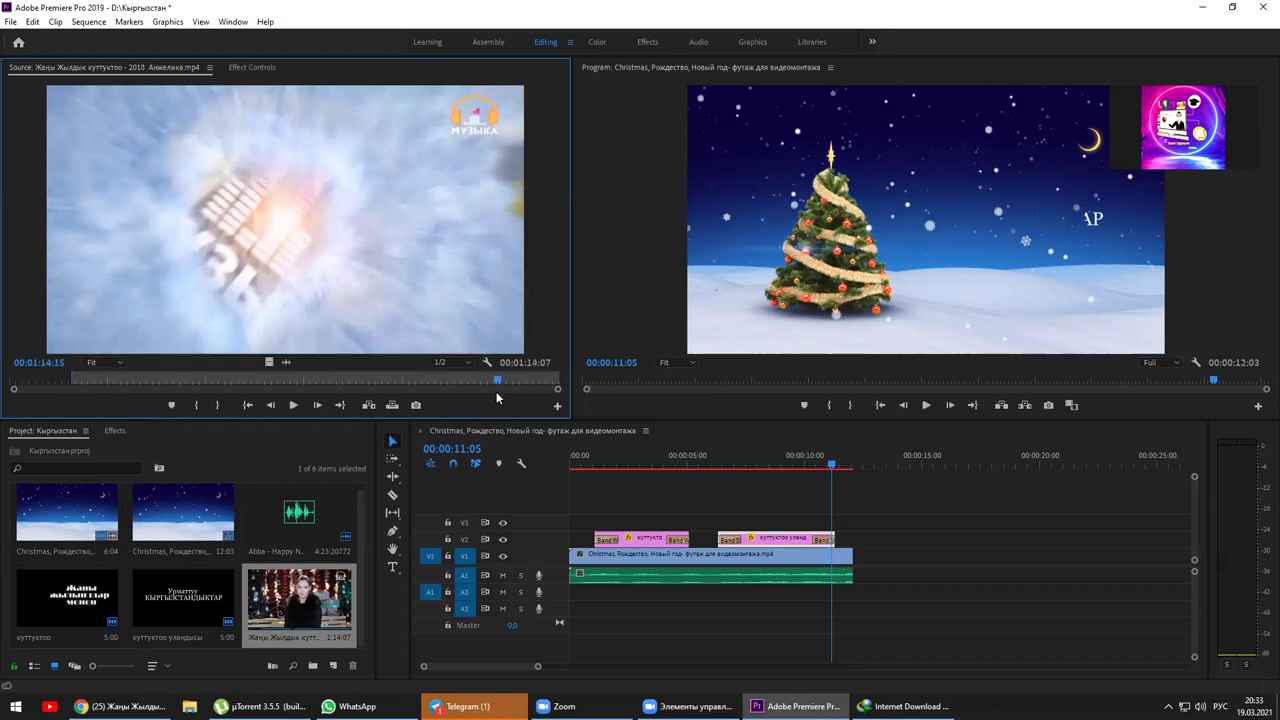
{"action": "key", "text": "Left"}
{"action": "key", "text": "Left"}
{"action": "key", "text": "Left"}
{"action": "key", "text": "Left"}
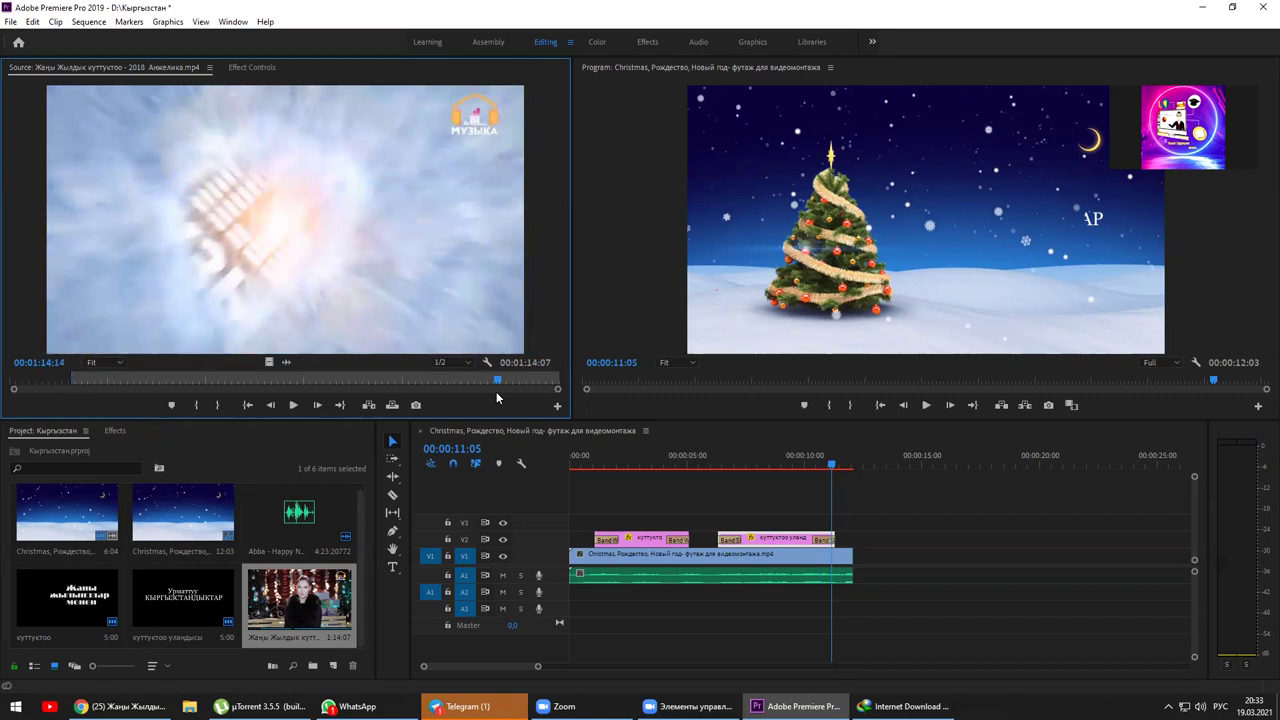
{"action": "key", "text": "Left"}
{"action": "key", "text": "Left"}
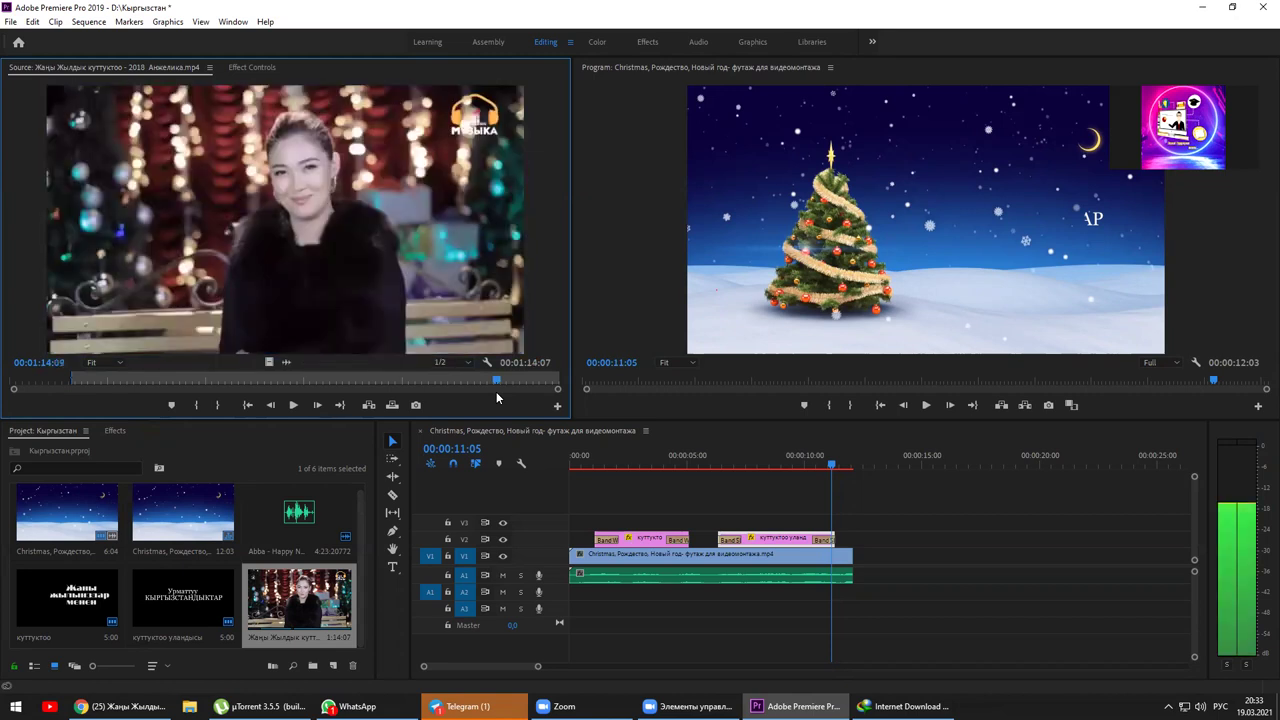
{"action": "key", "text": "Right"}
{"action": "key", "text": "Right"}
{"action": "key", "text": "Left"}
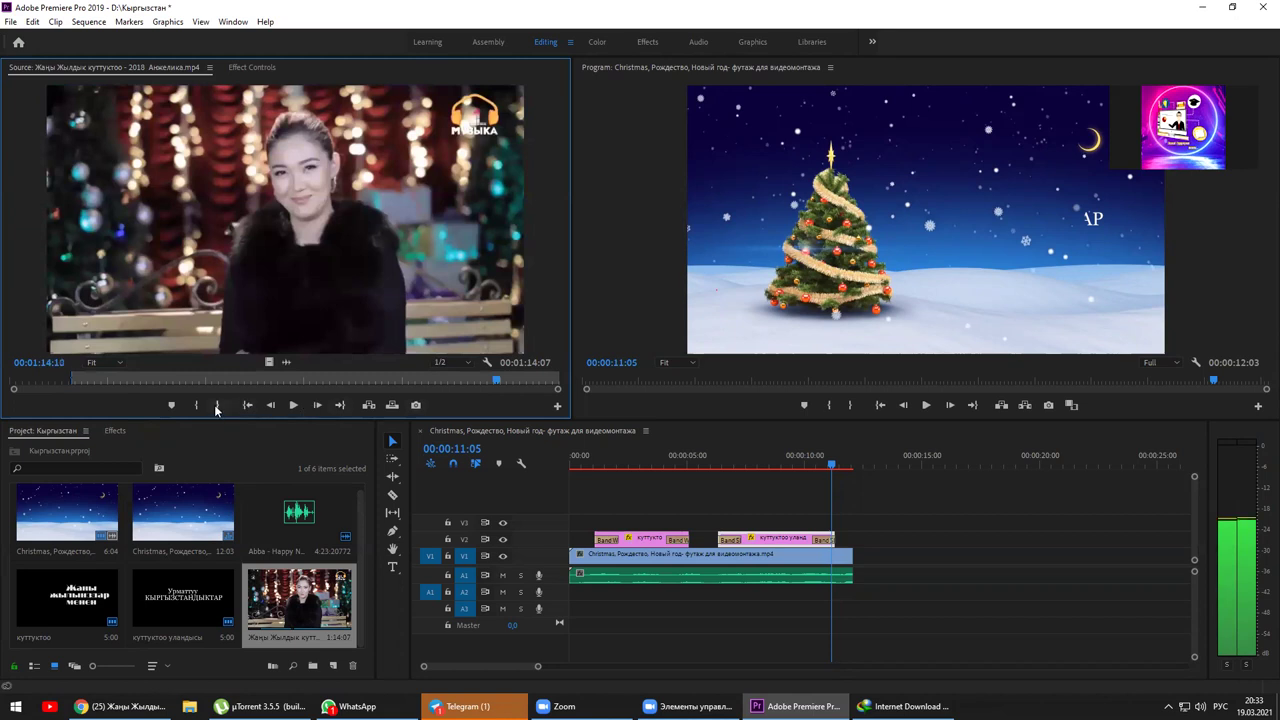
{"action": "left_click", "coordinate": [216, 407]}
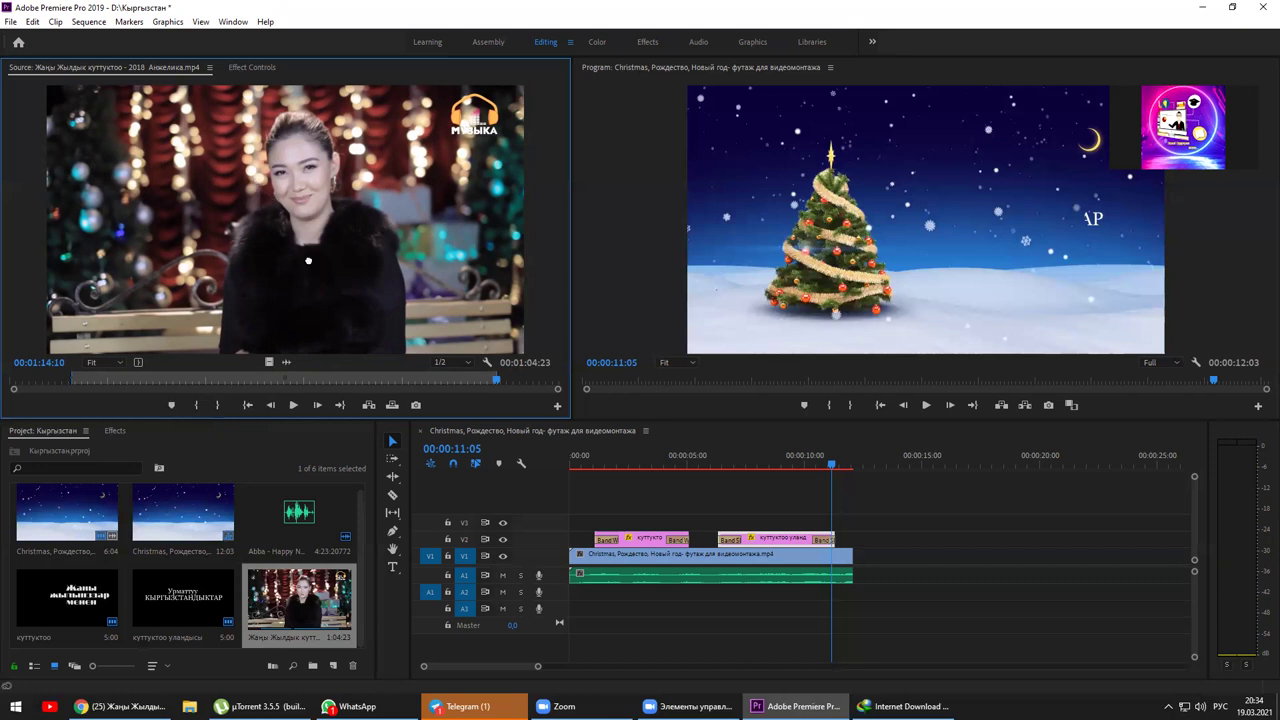
Place the trimmed greeting clip on V1/A1 directly after the tree clip, closing the gap.
{"action": "left_click_drag", "start_coordinate": [857, 499], "coordinate": [851, 563]}
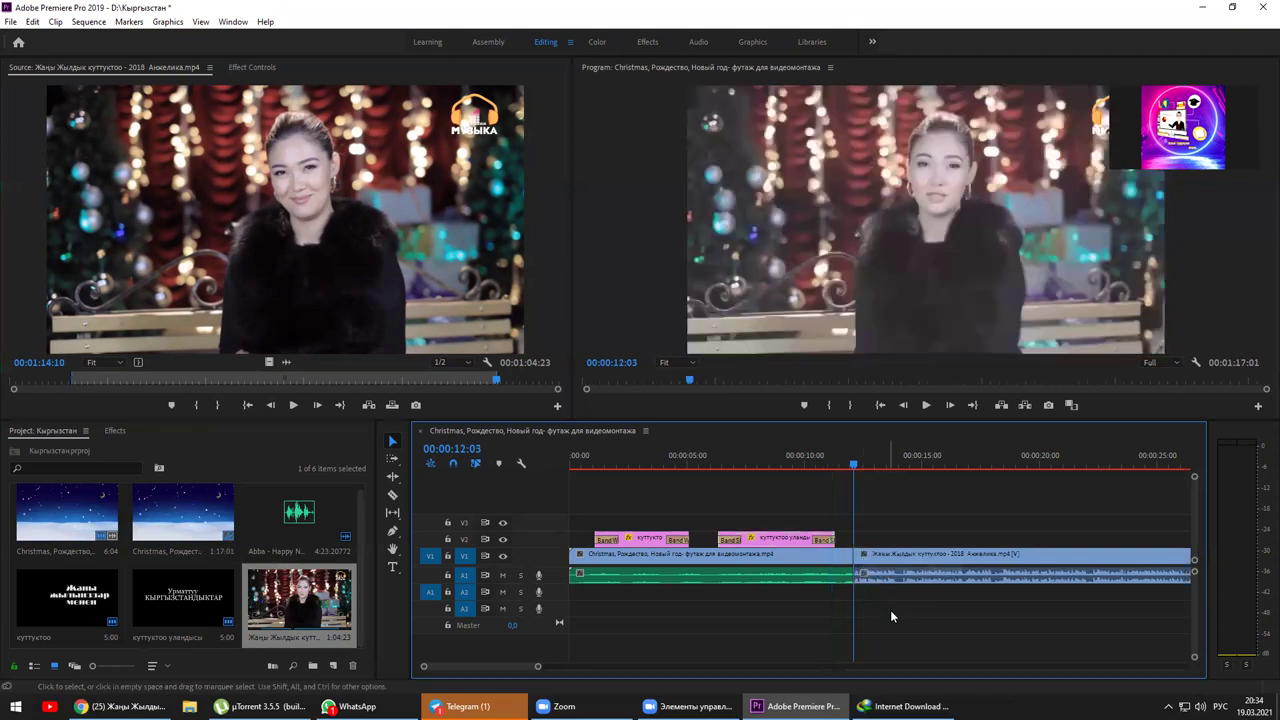
{"action": "left_click_drag", "start_coordinate": [820, 458], "coordinate": [703, 460]}
{"action": "left_click", "coordinate": [700, 462]}
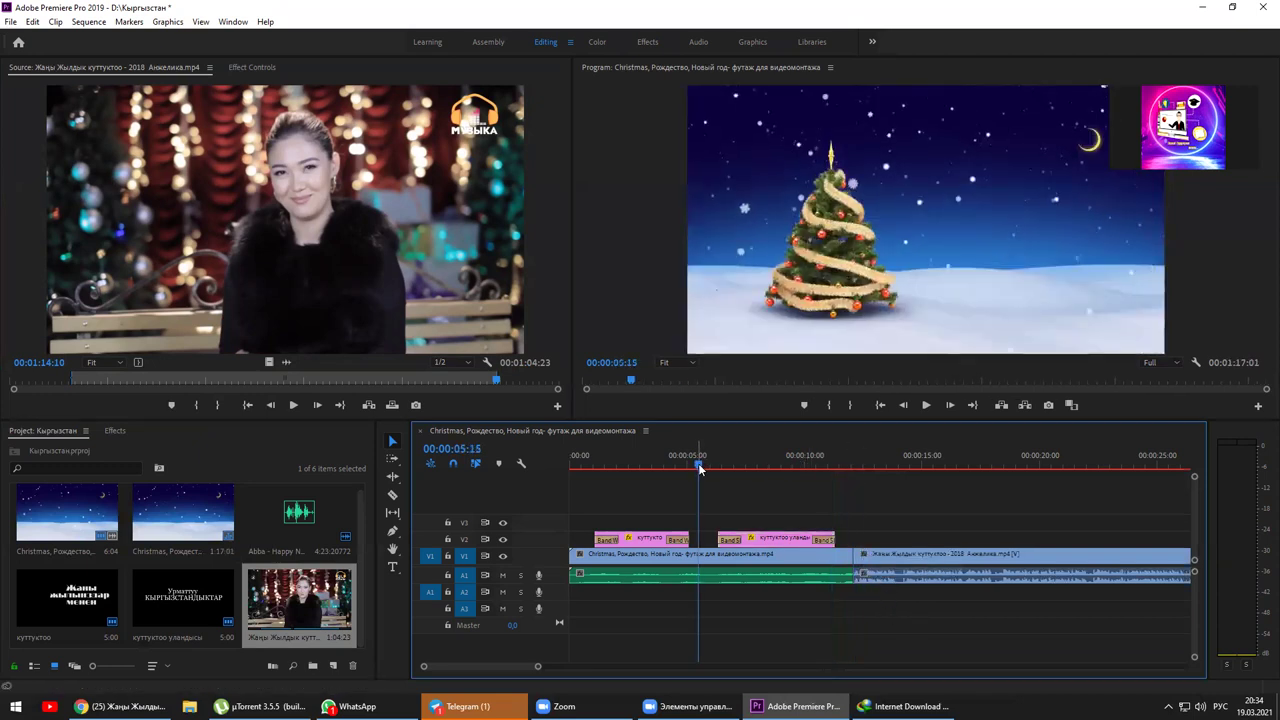
Play the sequence from the start and zoom the timeline out to its 00:01:17:01 end.
{"action": "key", "text": "Home"}
{"action": "key", "text": "space"}
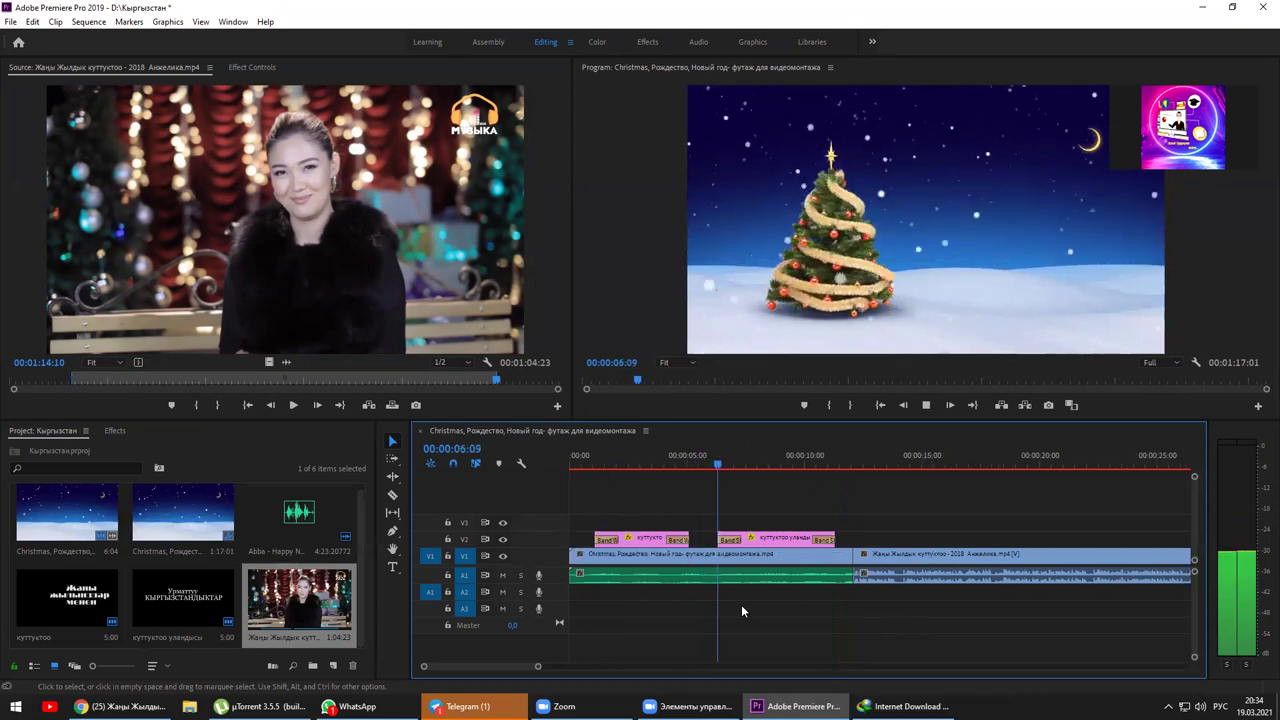
{"action": "key", "text": "minus"}
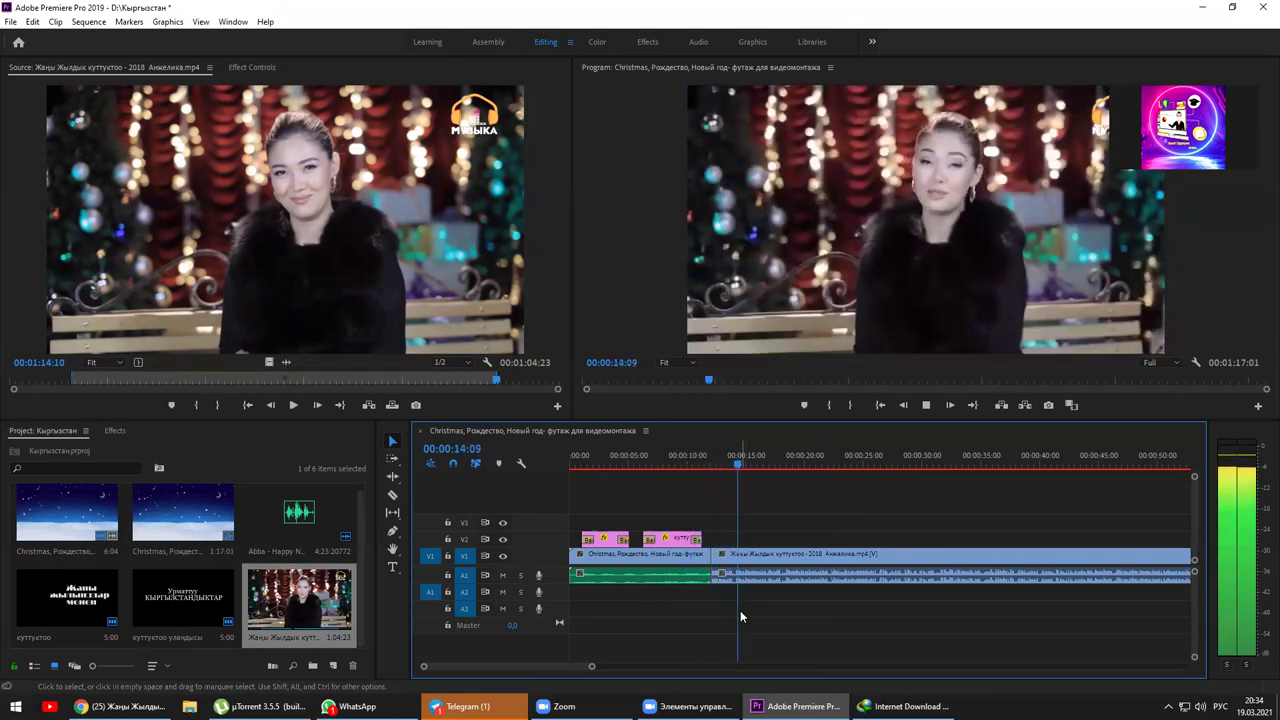
{"action": "key", "text": "minus"}
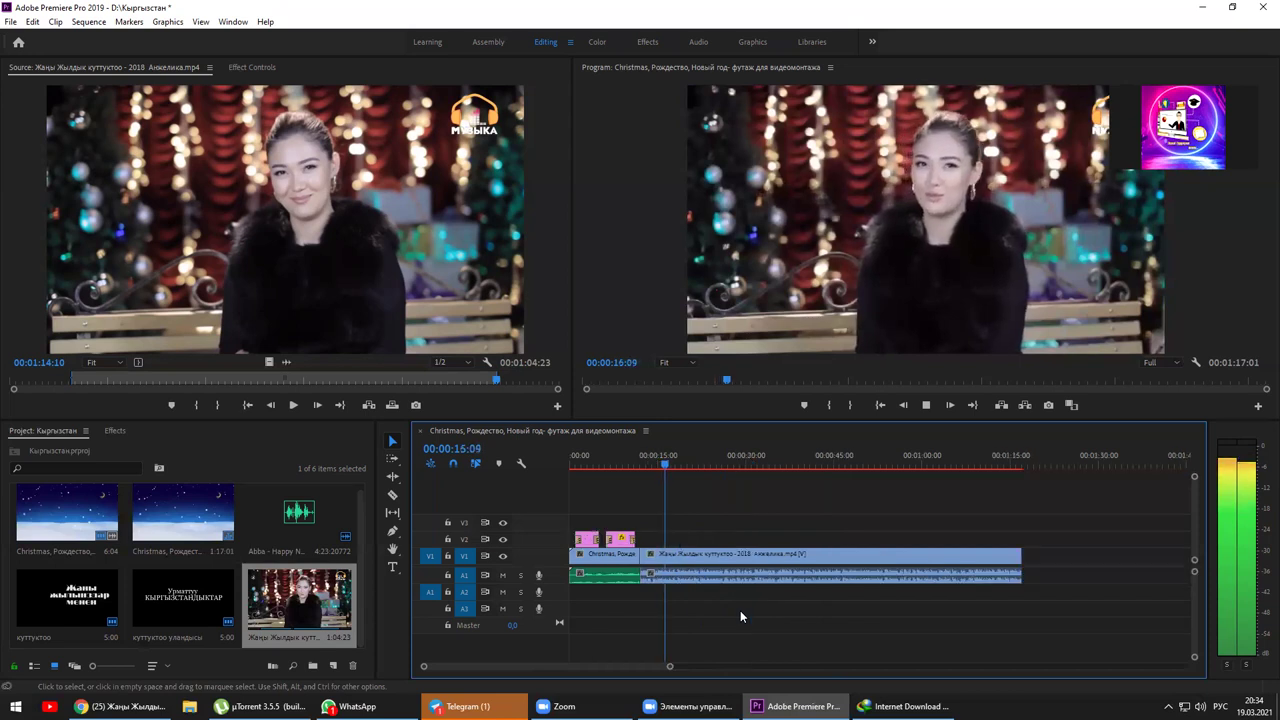
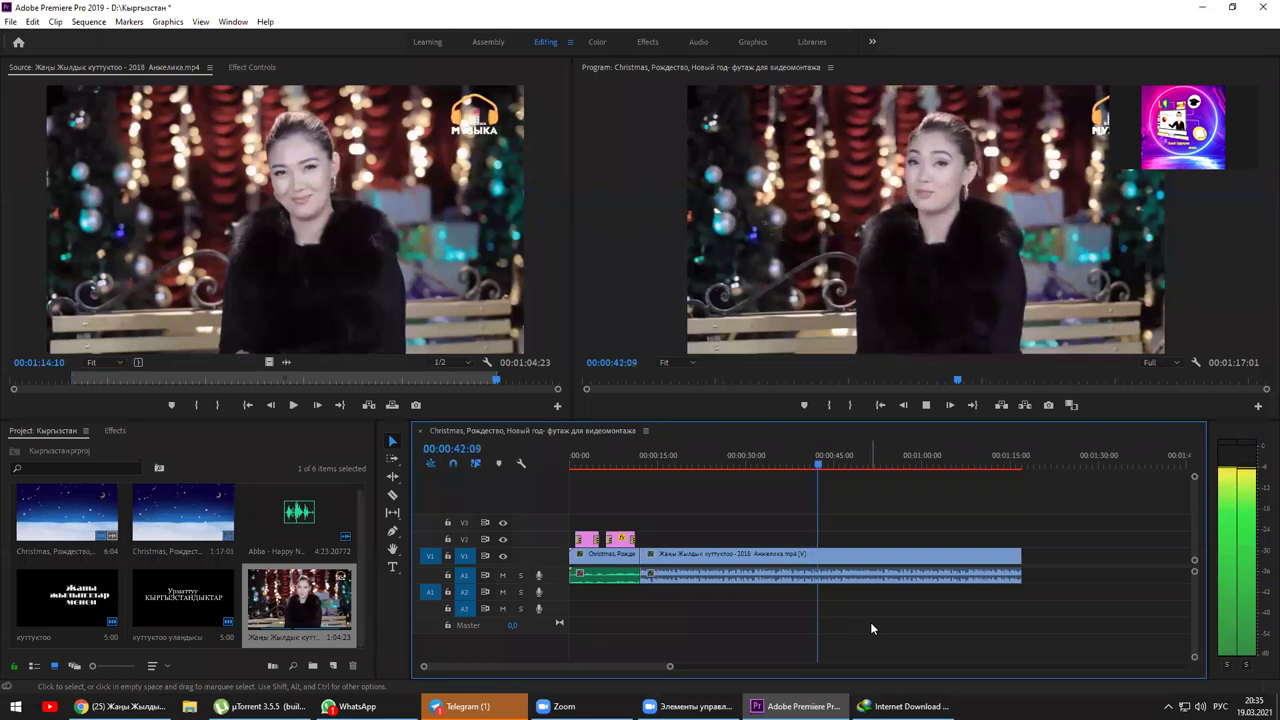
Frame-step to 00:00:42:26 and razor-cut the interview clip on V1/A1 there.
{"action": "key", "text": "space"}
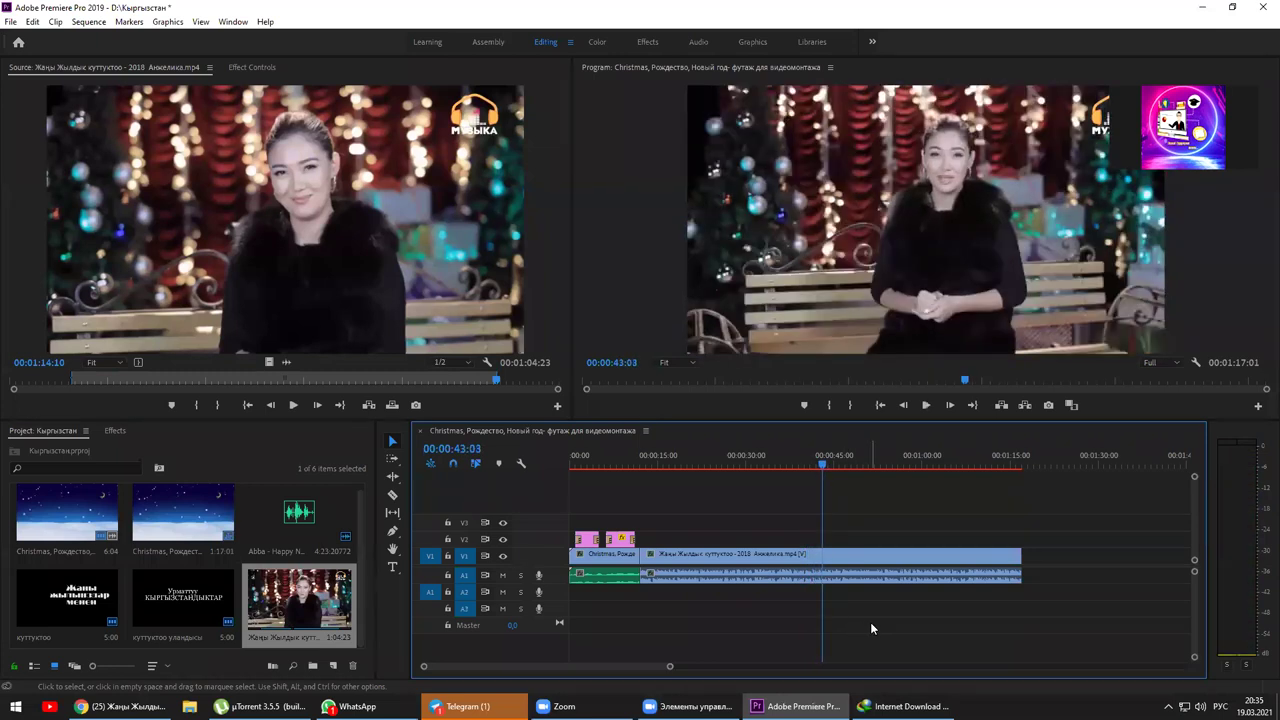
{"action": "key", "text": "Left"}
{"action": "key", "text": "Left"}
{"action": "key", "text": "Left"}
{"action": "key", "text": "Left"}
{"action": "key", "text": "Left"}
{"action": "key", "text": "Left"}
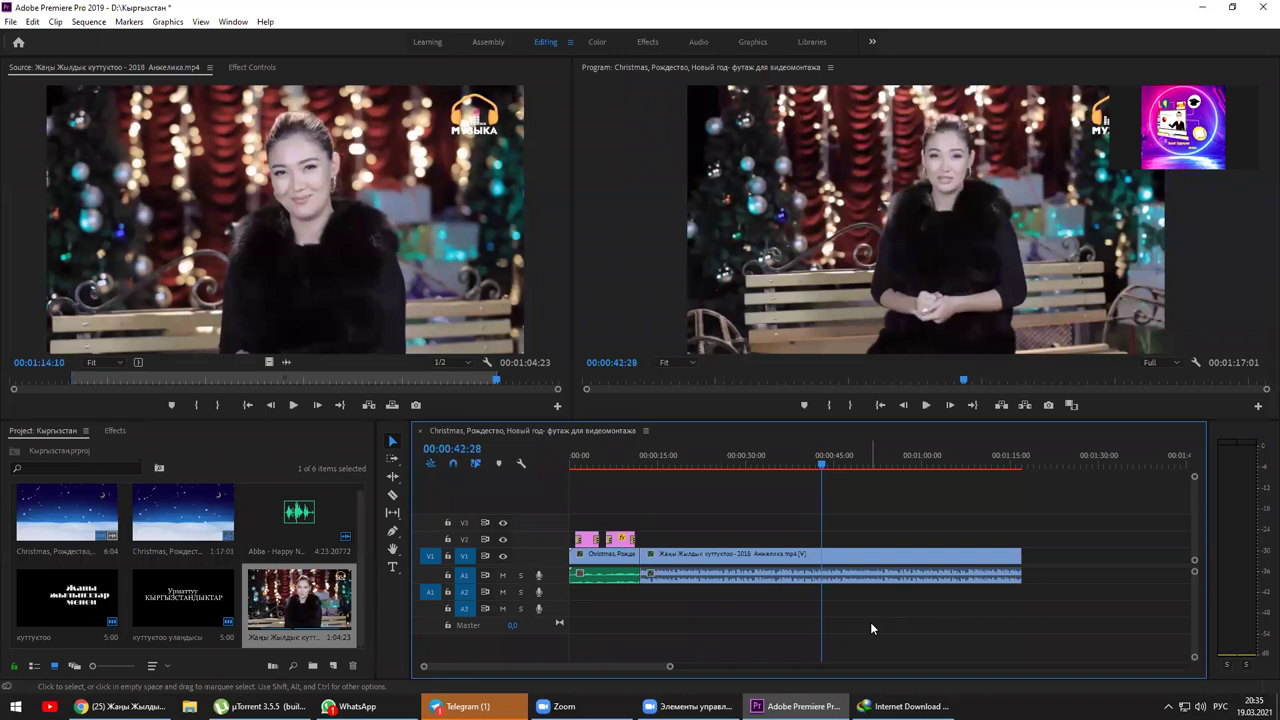
{"action": "key", "text": "Right"}
{"action": "key", "text": "Right"}
{"action": "key", "text": "Right"}
{"action": "key", "text": "Right"}
{"action": "key", "text": "Right"}
{"action": "key", "text": "Right"}
{"action": "key", "text": "Right"}
{"action": "key", "text": "Right"}
{"action": "key", "text": "Right"}
{"action": "key", "text": "Right"}
{"action": "key", "text": "Right"}
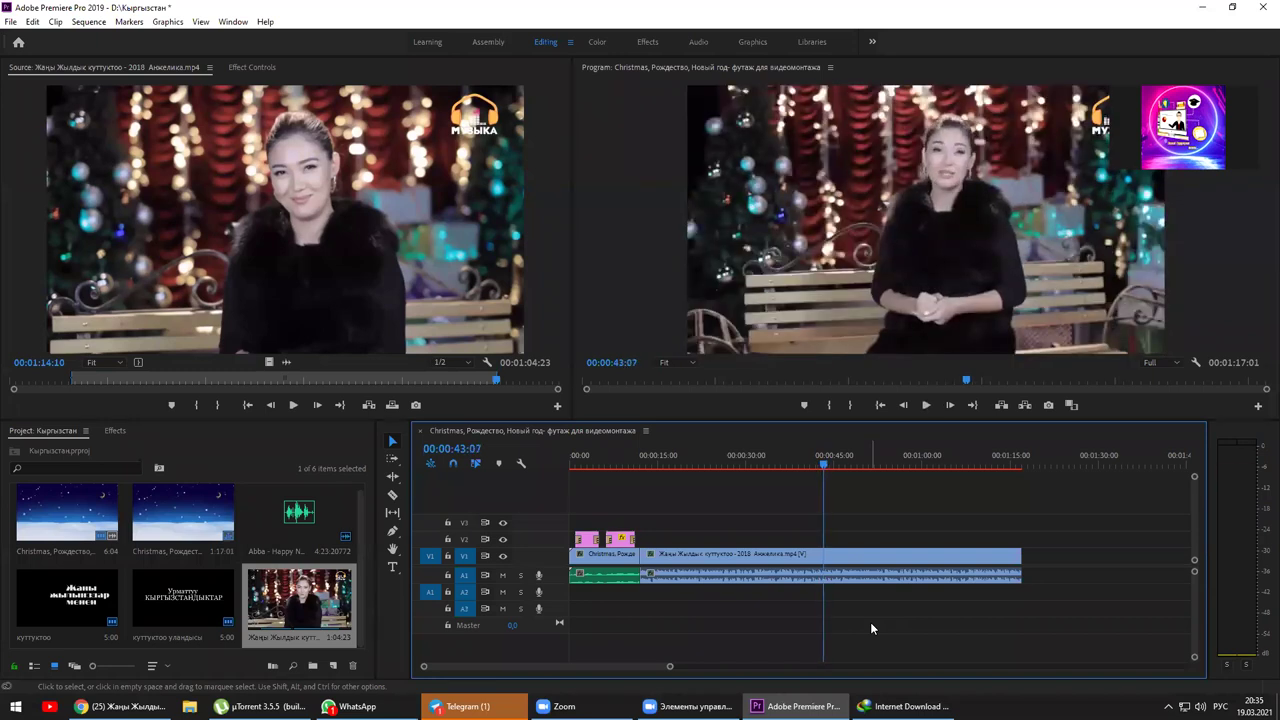
{"action": "key", "text": "Left"}
{"action": "key", "text": "Left"}
{"action": "key", "text": "Left"}
{"action": "key", "text": "Left"}
{"action": "key", "text": "Left"}
{"action": "key", "text": "Left"}
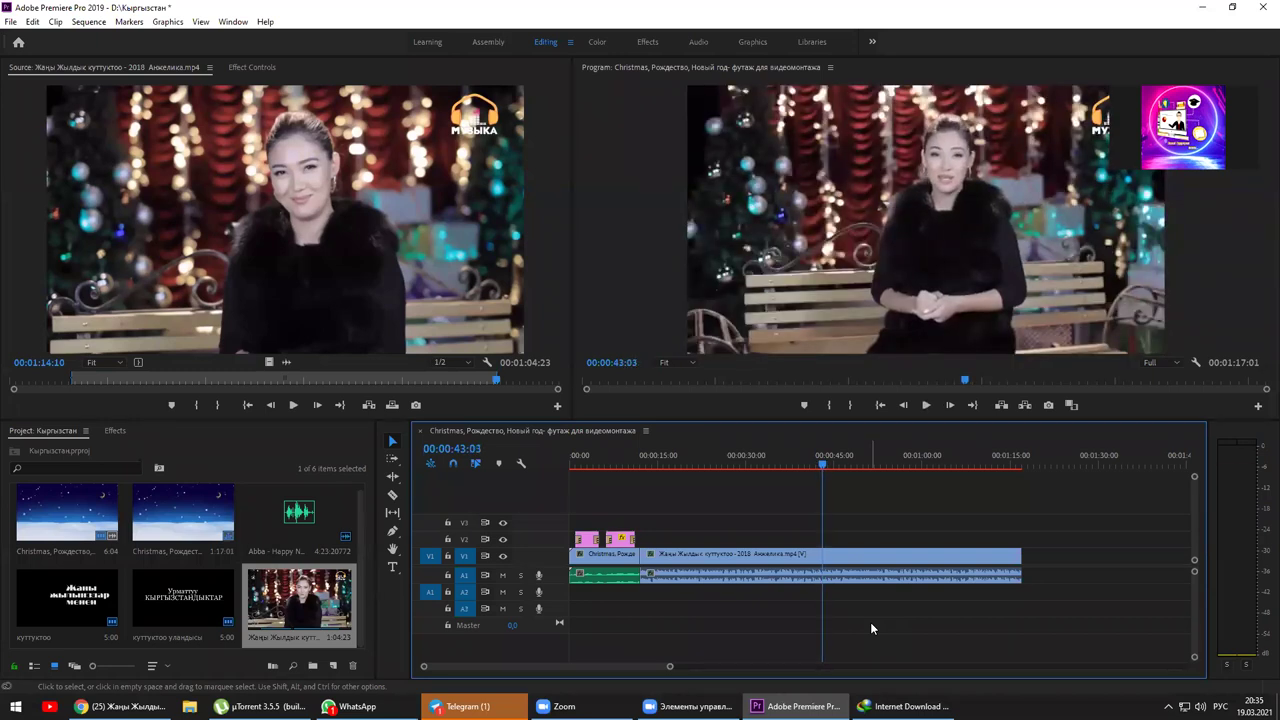
{"action": "key", "text": "Left"}
{"action": "key", "text": "Left"}
{"action": "key", "text": "Left"}
{"action": "key", "text": "Left"}
{"action": "key", "text": "Left"}
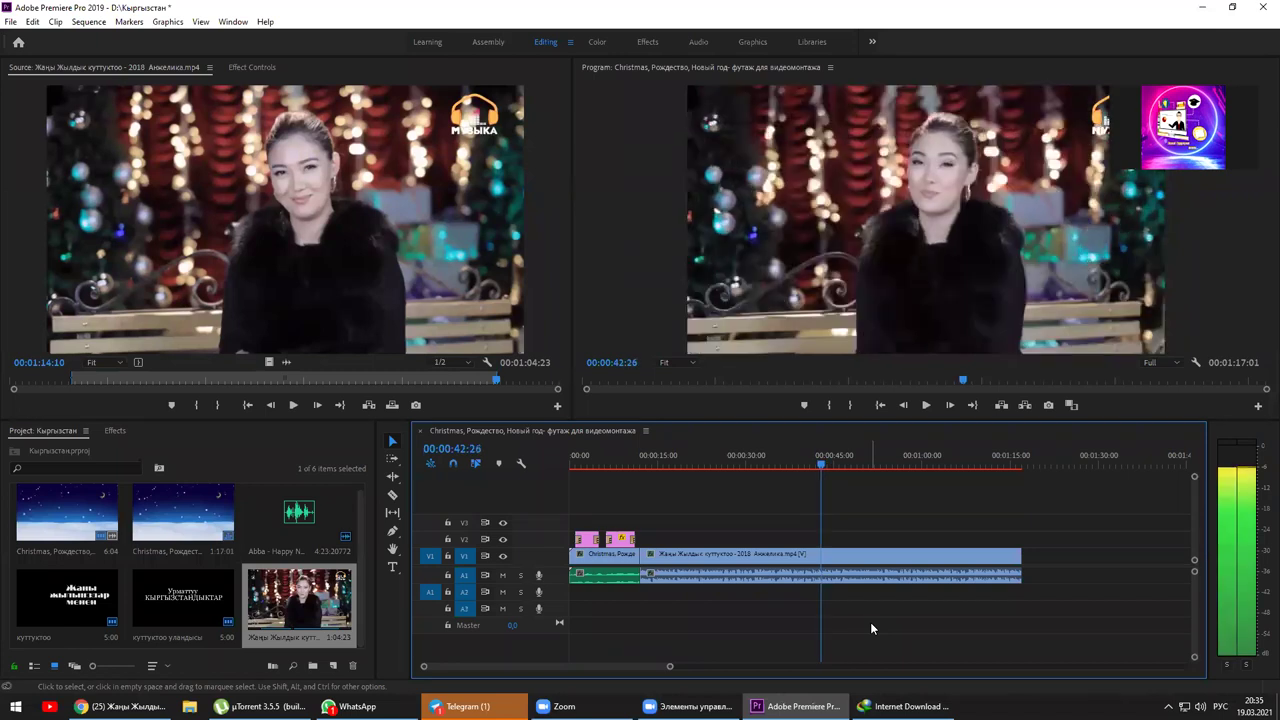
{"action": "key", "text": "c"}
{"action": "left_click", "coordinate": [824, 569]}
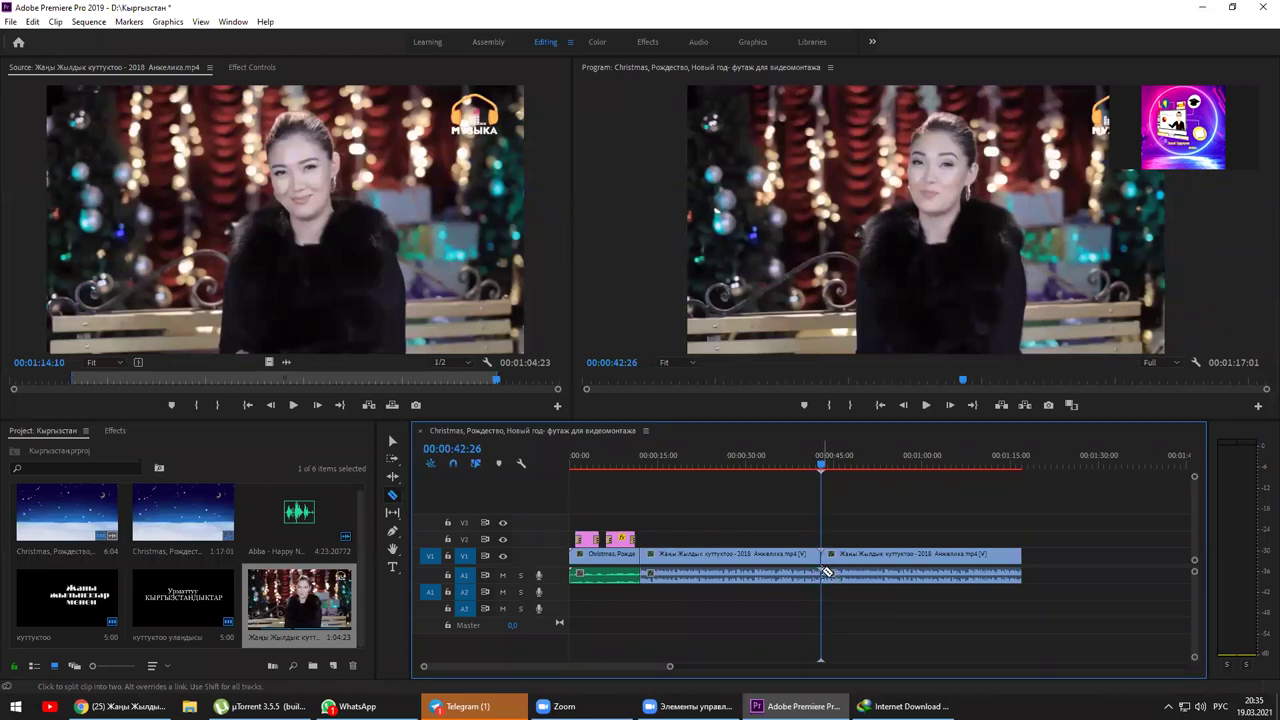
{"action": "left_click", "coordinate": [788, 465]}
{"action": "key", "text": "space"}
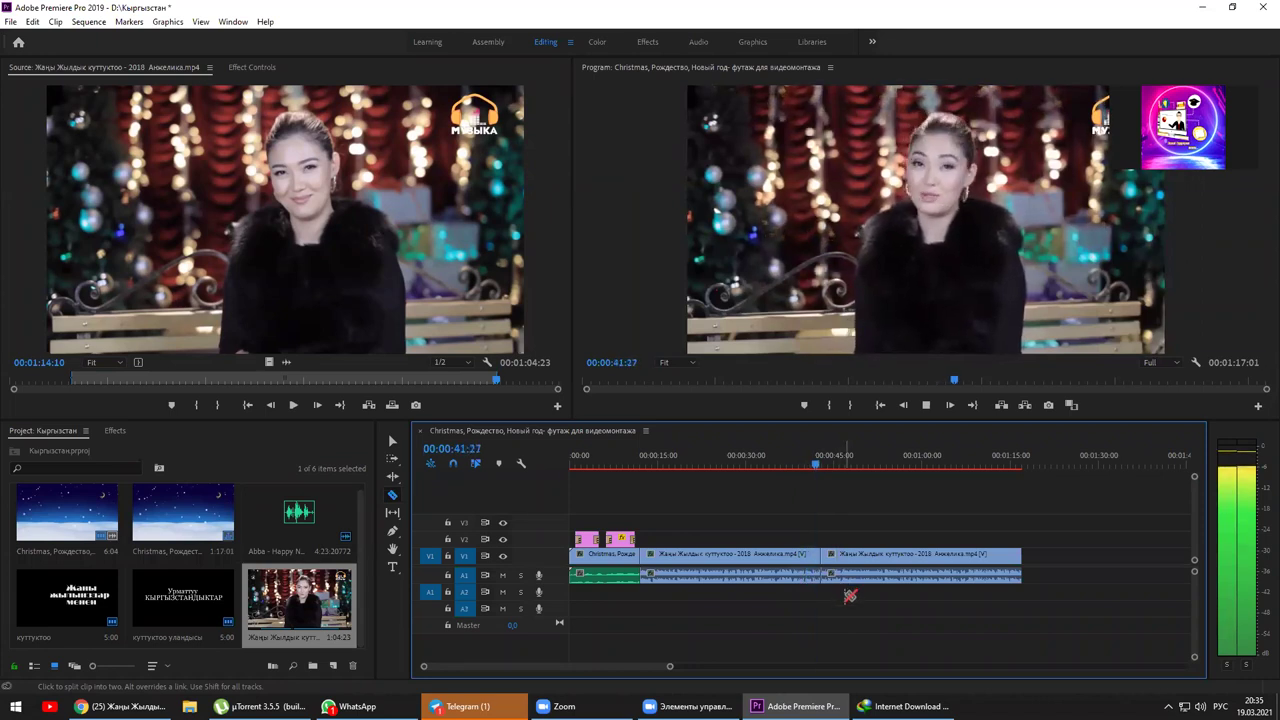
{"action": "key", "text": "space"}
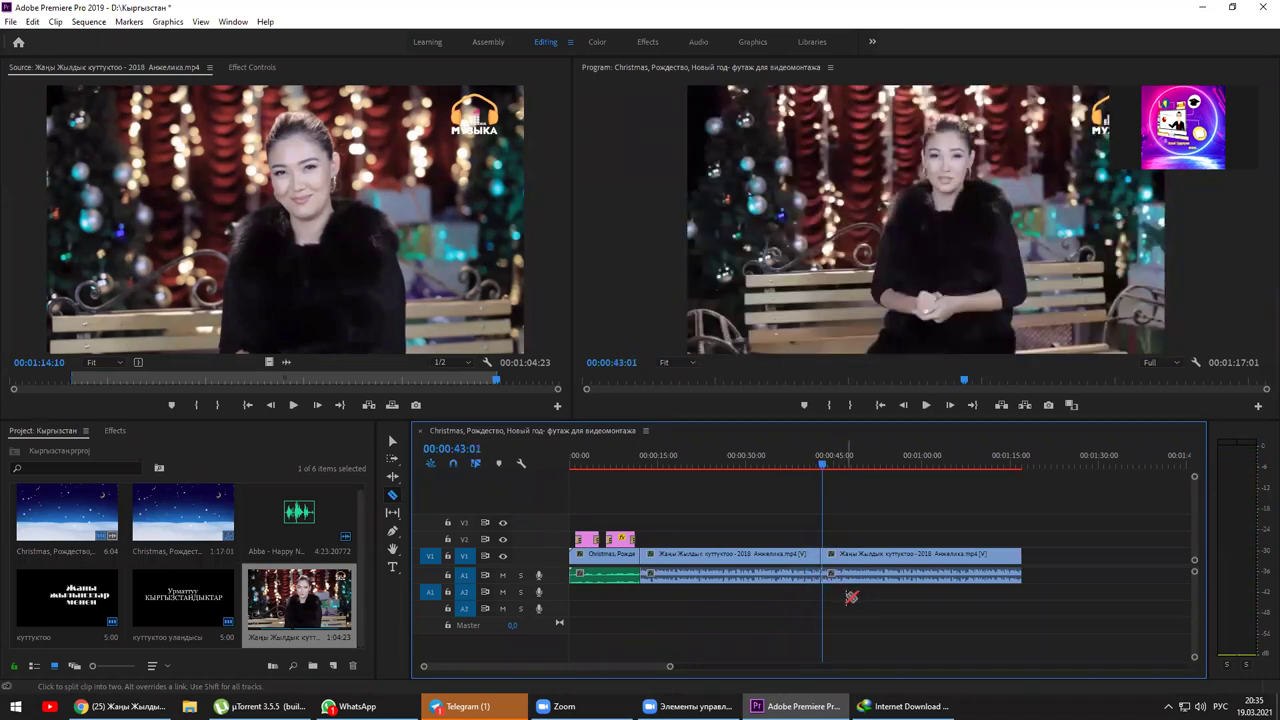
{"action": "key", "text": "v"}
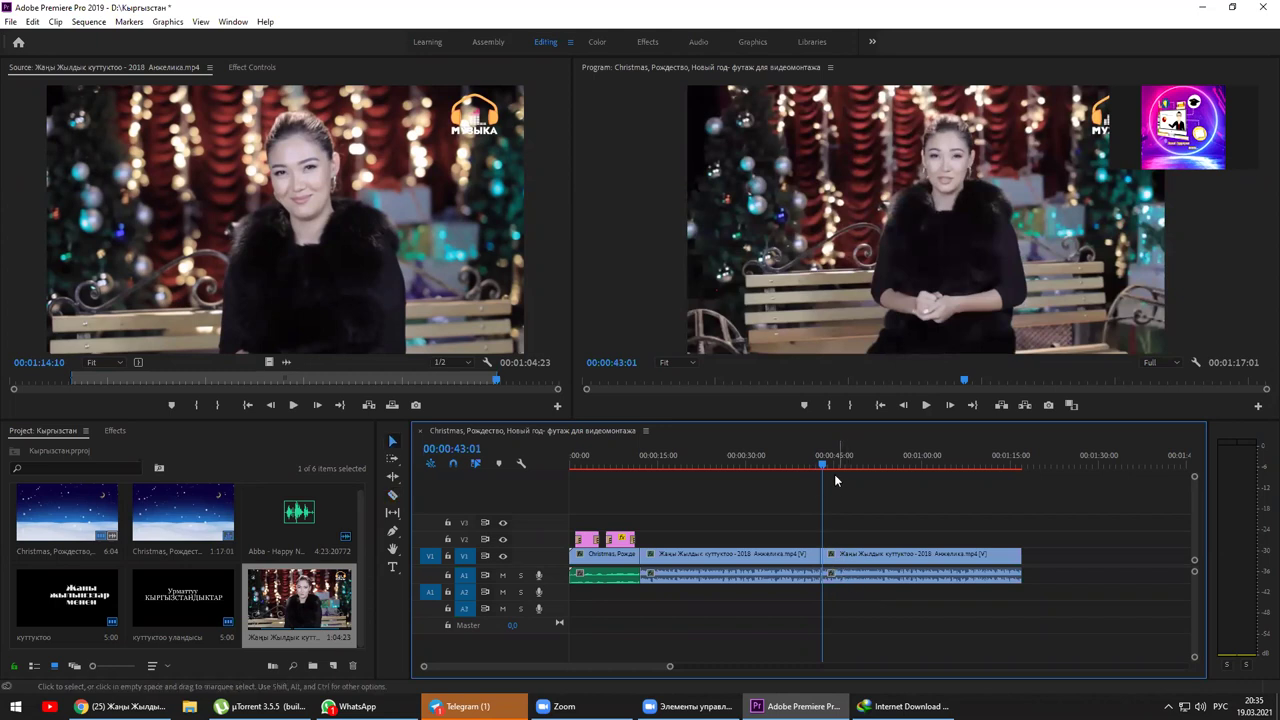
{"action": "left_click_drag", "start_coordinate": [821, 464], "coordinate": [986, 468]}
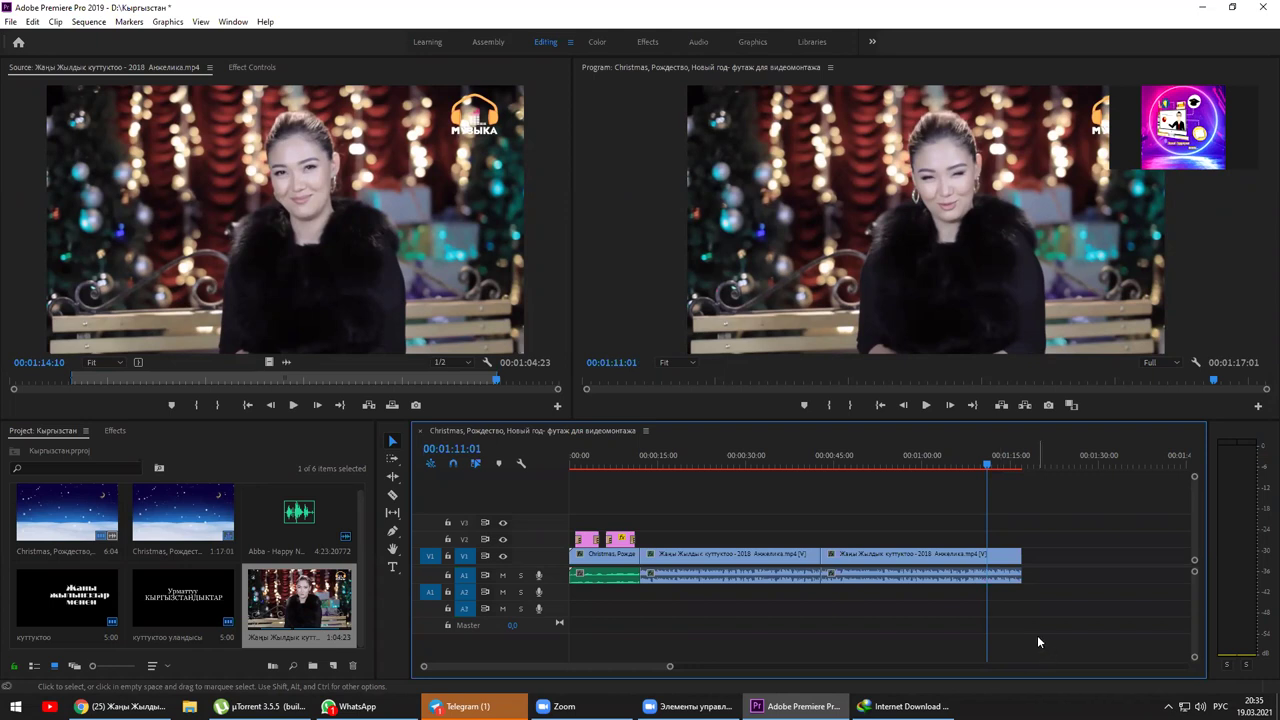
Trim the second interview part's in-point to 00:01:07:18 and play from the new start.
{"action": "key", "text": "space"}
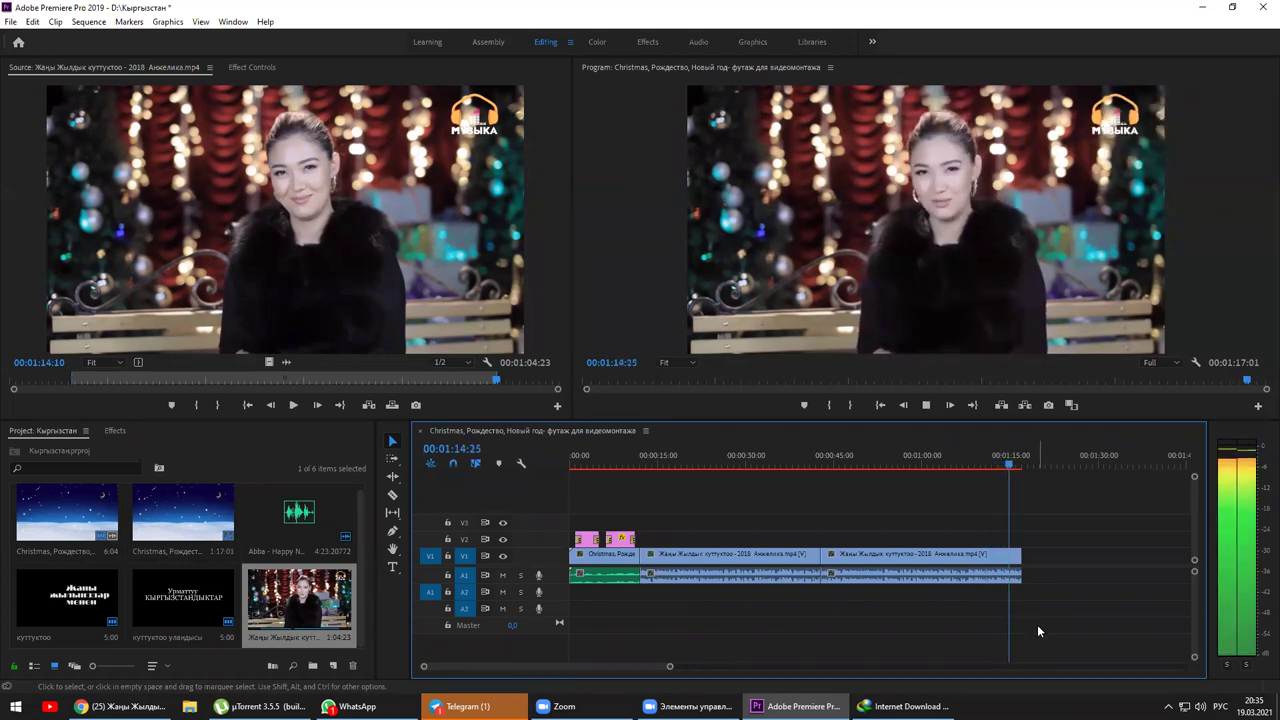
{"action": "left_click", "coordinate": [966, 465]}
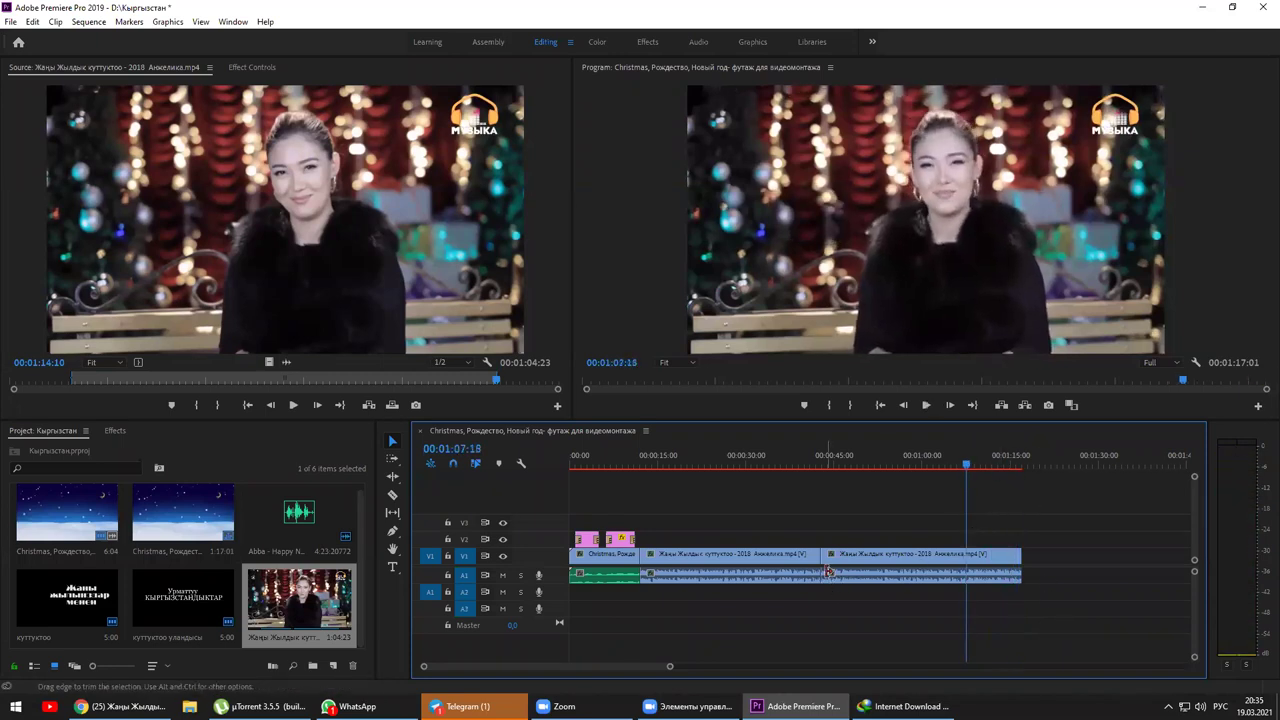
{"action": "left_click_drag", "start_coordinate": [826, 562], "coordinate": [970, 562]}
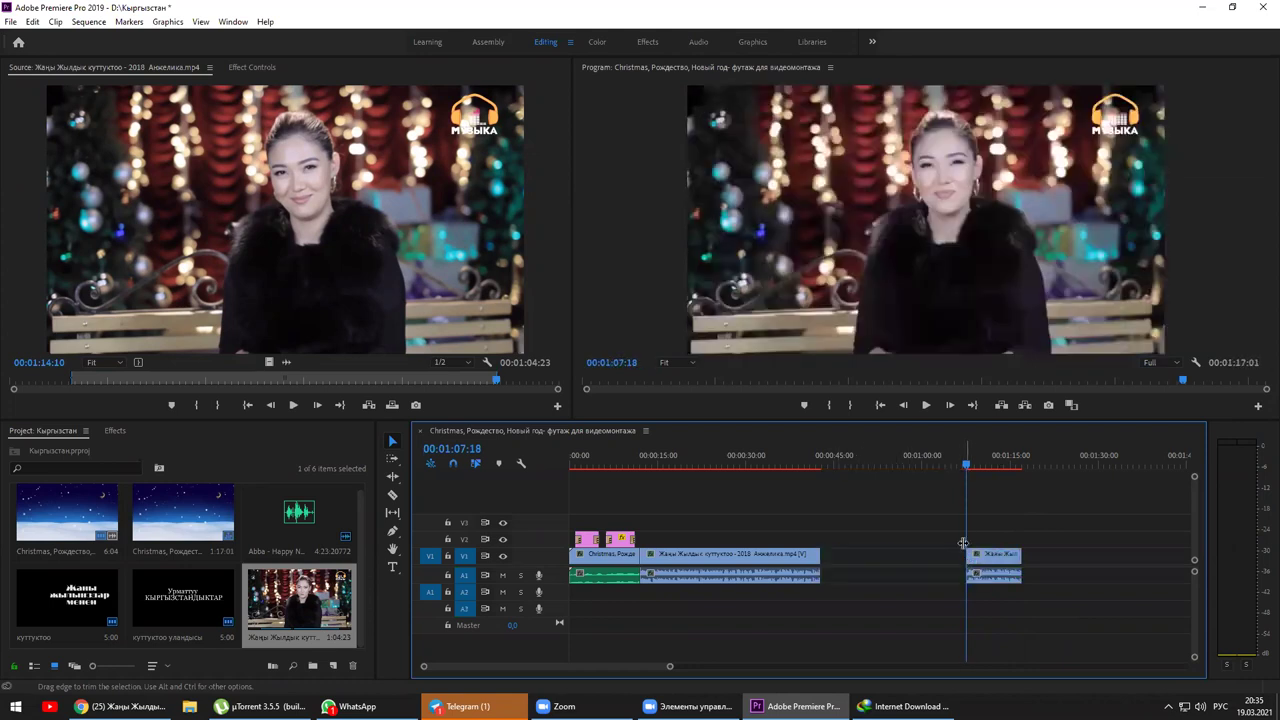
{"action": "key", "text": "space"}
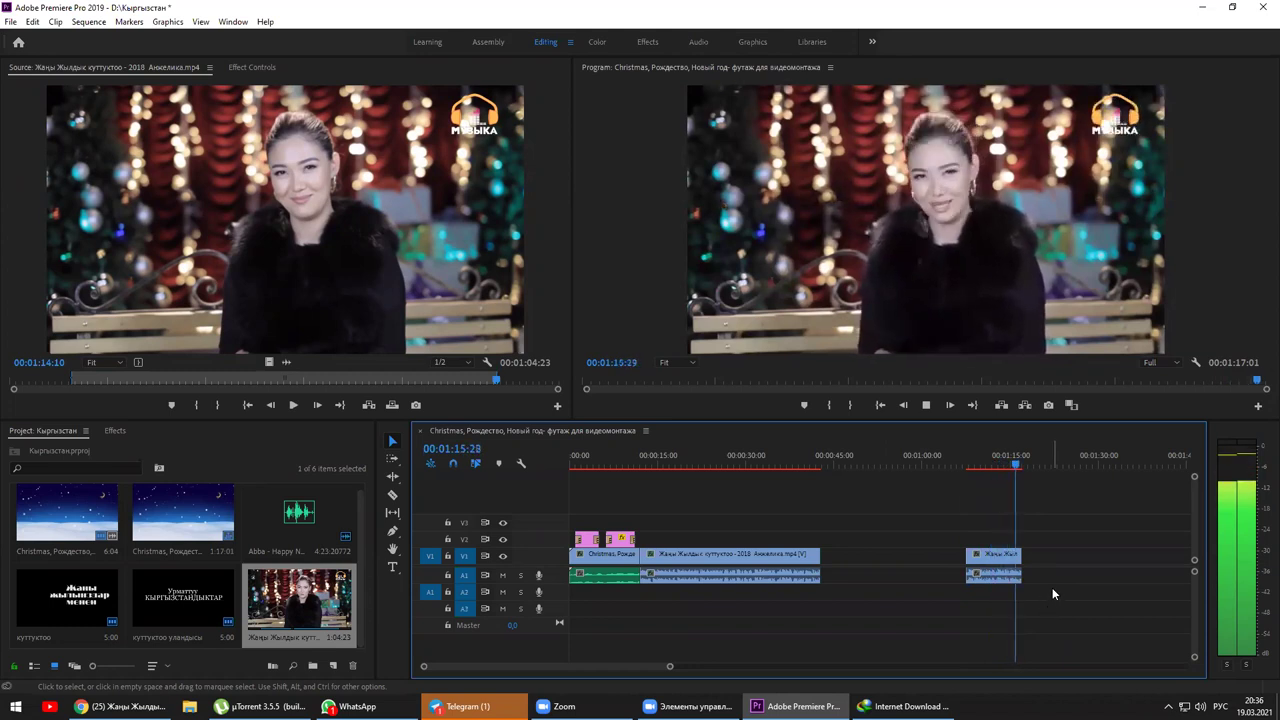
Ripple-delete the empty gap on V1 so later footage shifts left.
{"action": "left_click", "coordinate": [882, 556]}
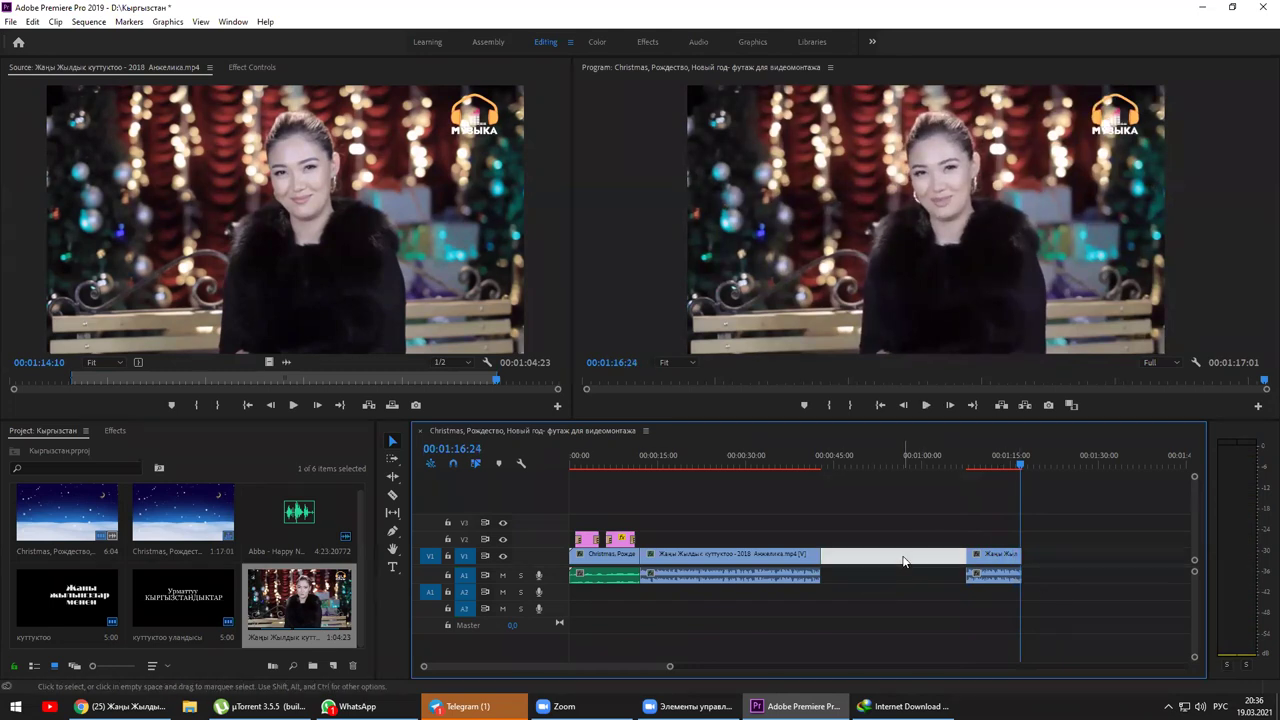
{"action": "right_click", "coordinate": [902, 556]}
{"action": "left_click", "coordinate": [889, 558]}
{"action": "left_click", "coordinate": [889, 558]}
{"action": "right_click", "coordinate": [883, 561]}
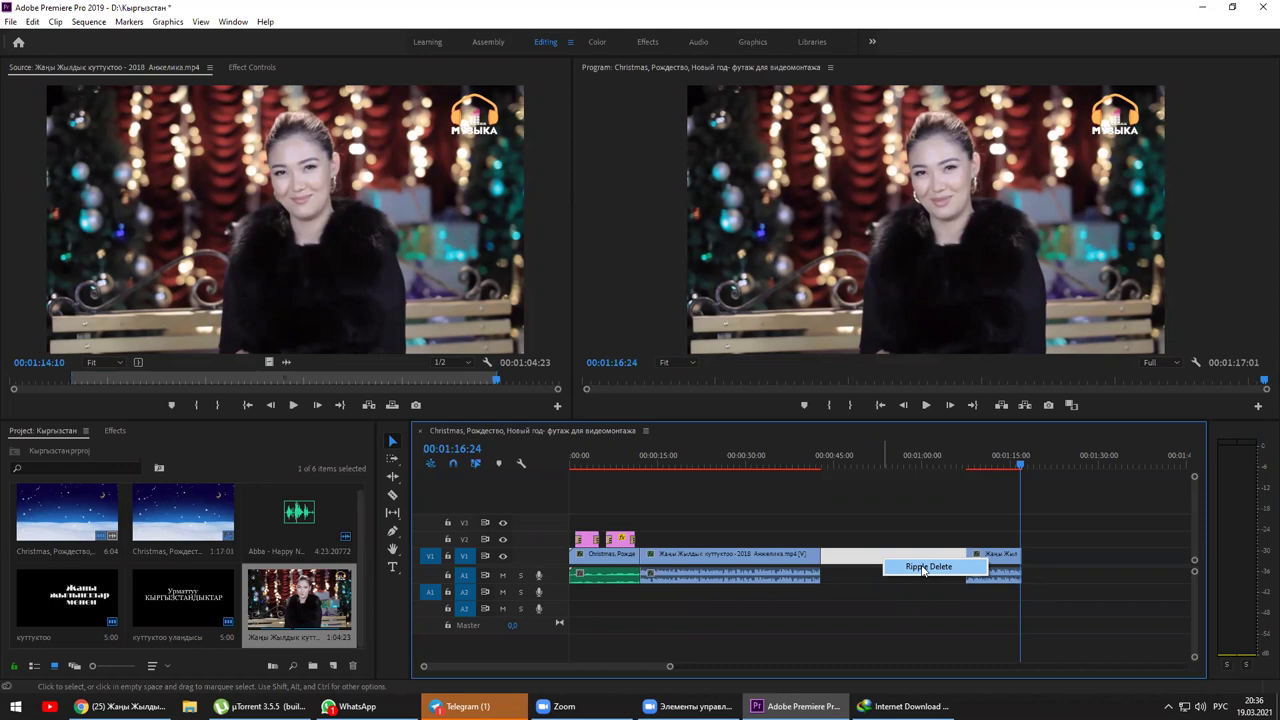
{"action": "left_click", "coordinate": [923, 569]}
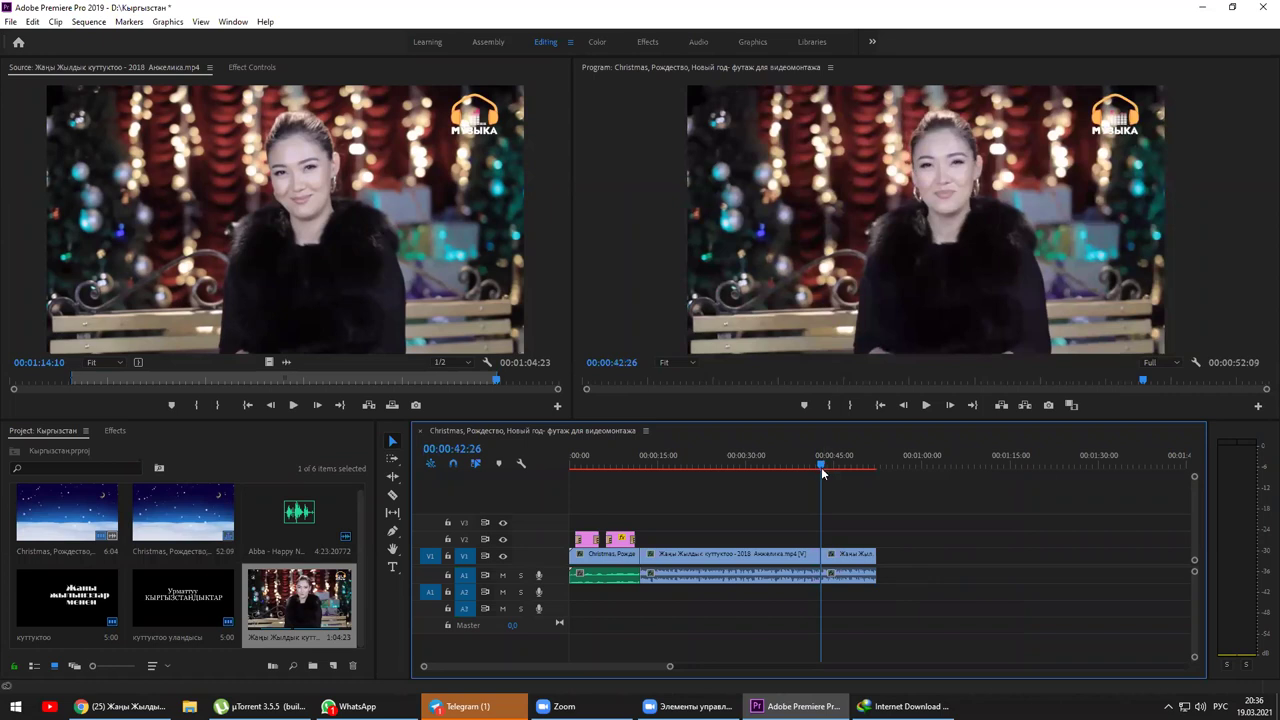
{"action": "left_click_drag", "start_coordinate": [822, 468], "coordinate": [797, 462]}
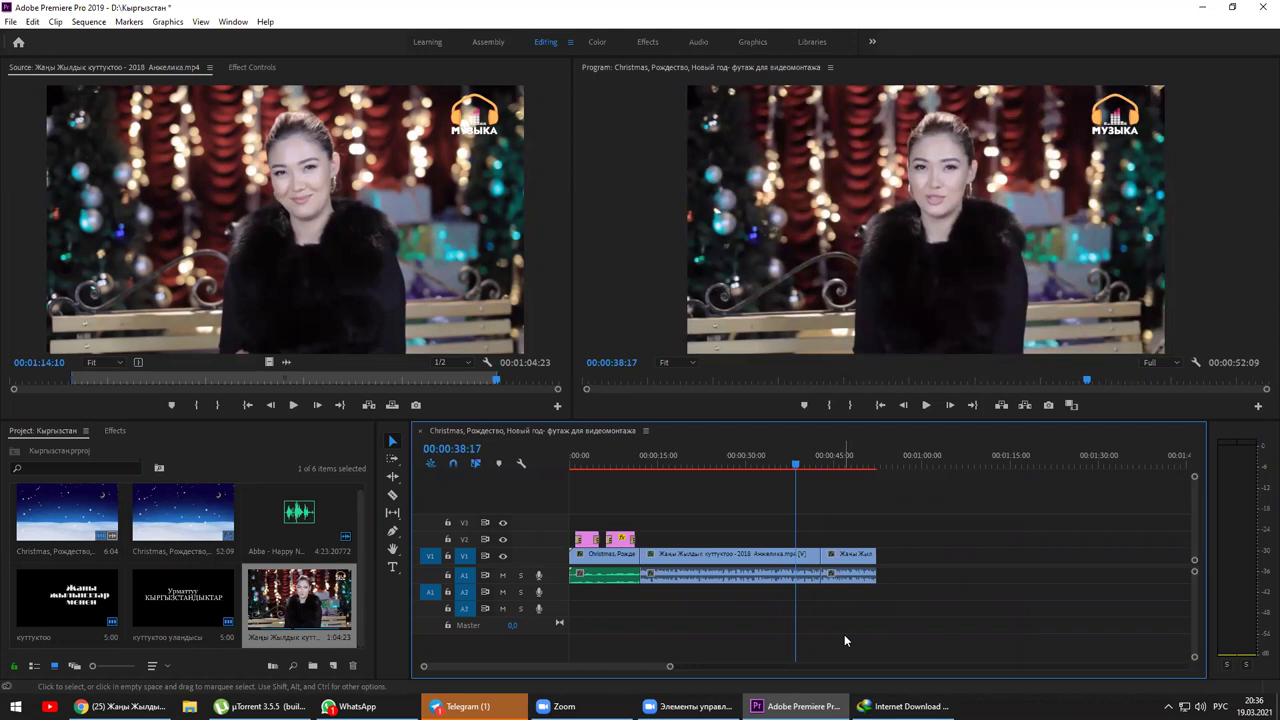
{"action": "key", "text": "space"}
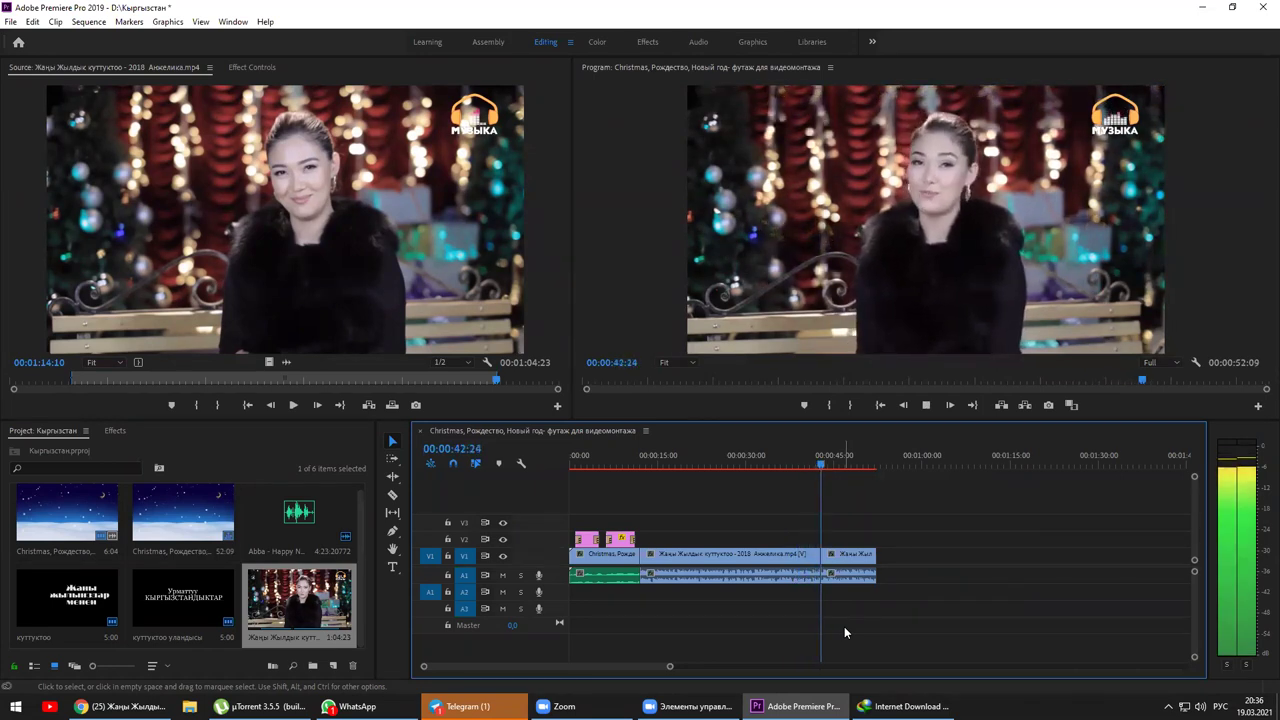
{"action": "left_click", "coordinate": [802, 458]}
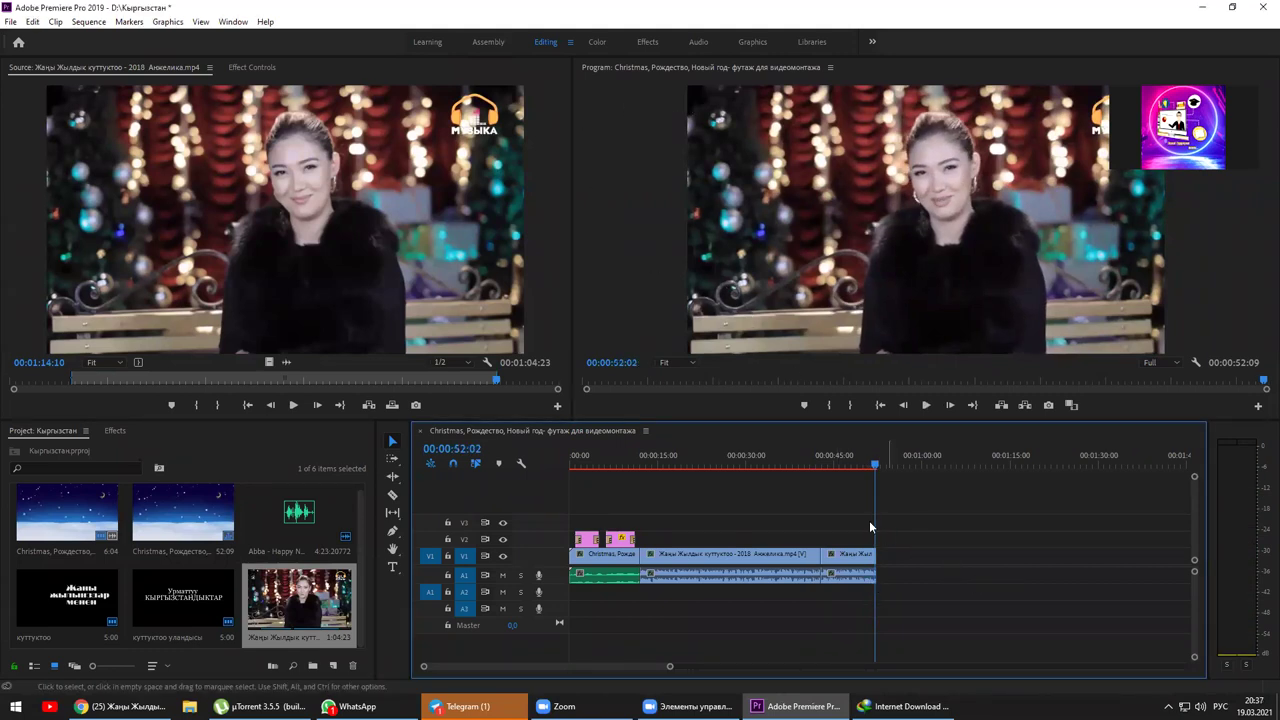
{"action": "left_click", "coordinate": [720, 466]}
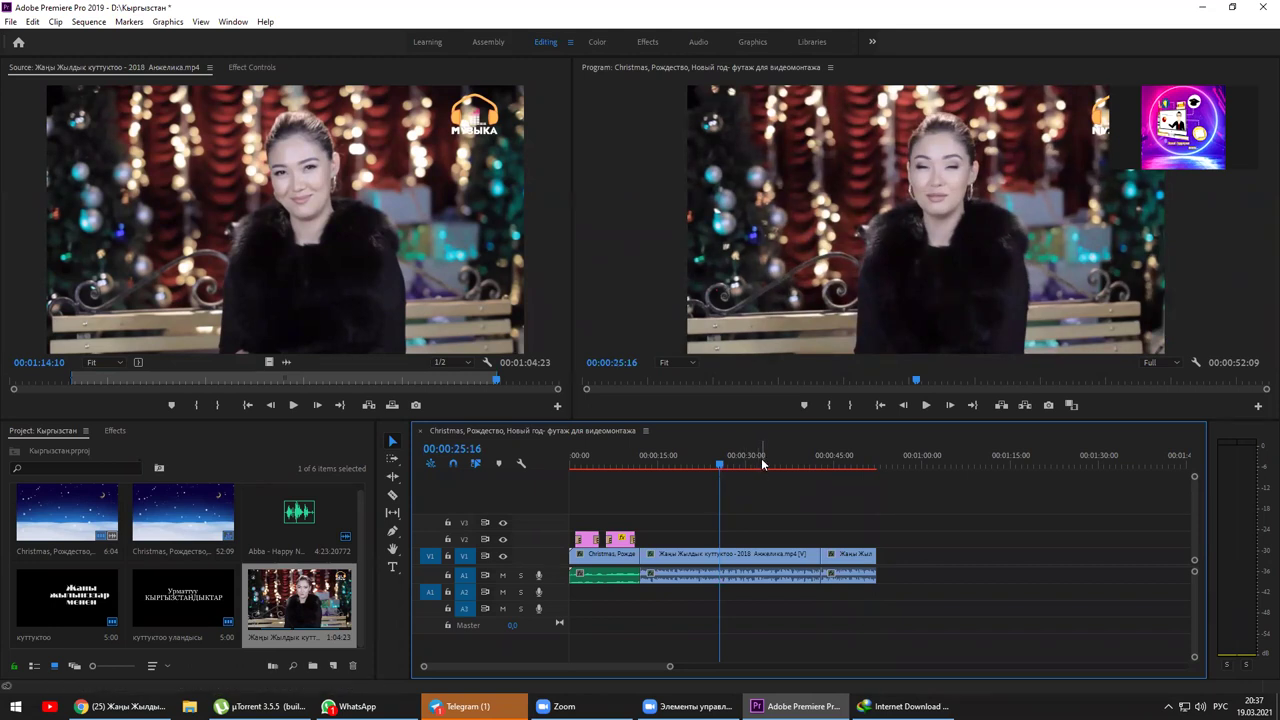
{"action": "left_click", "coordinate": [761, 458]}
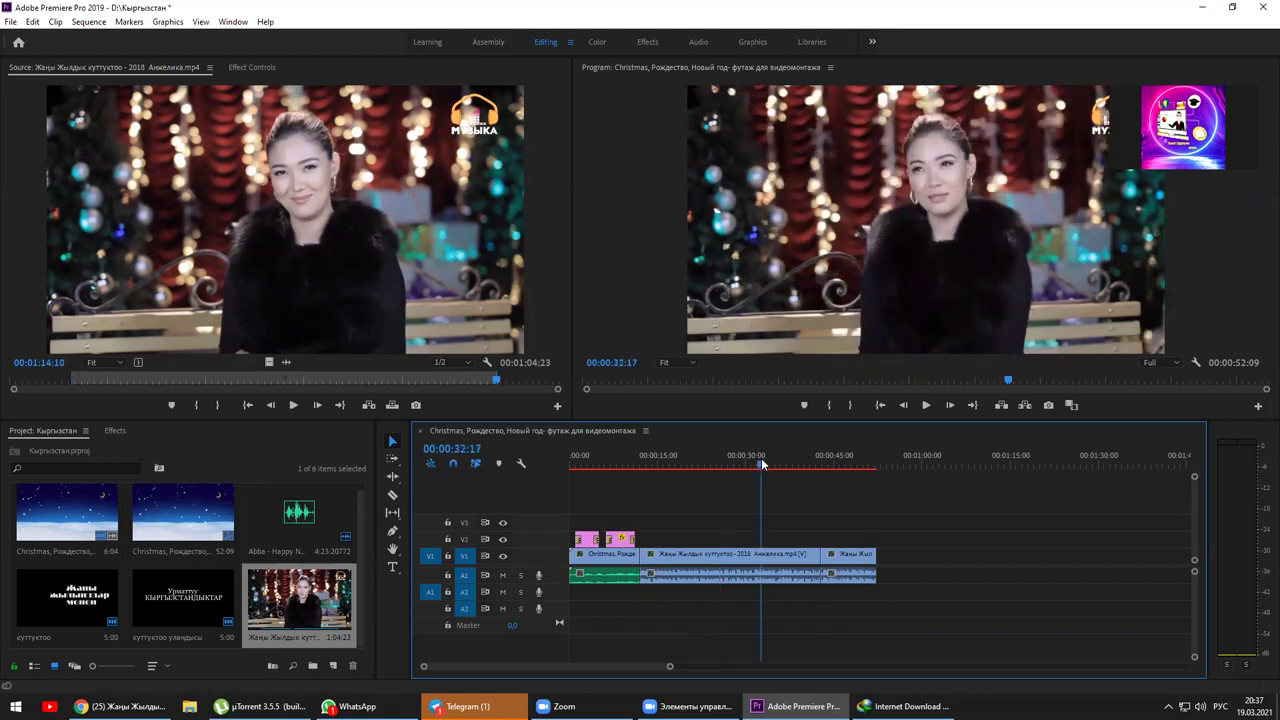
{"action": "key", "text": "="}
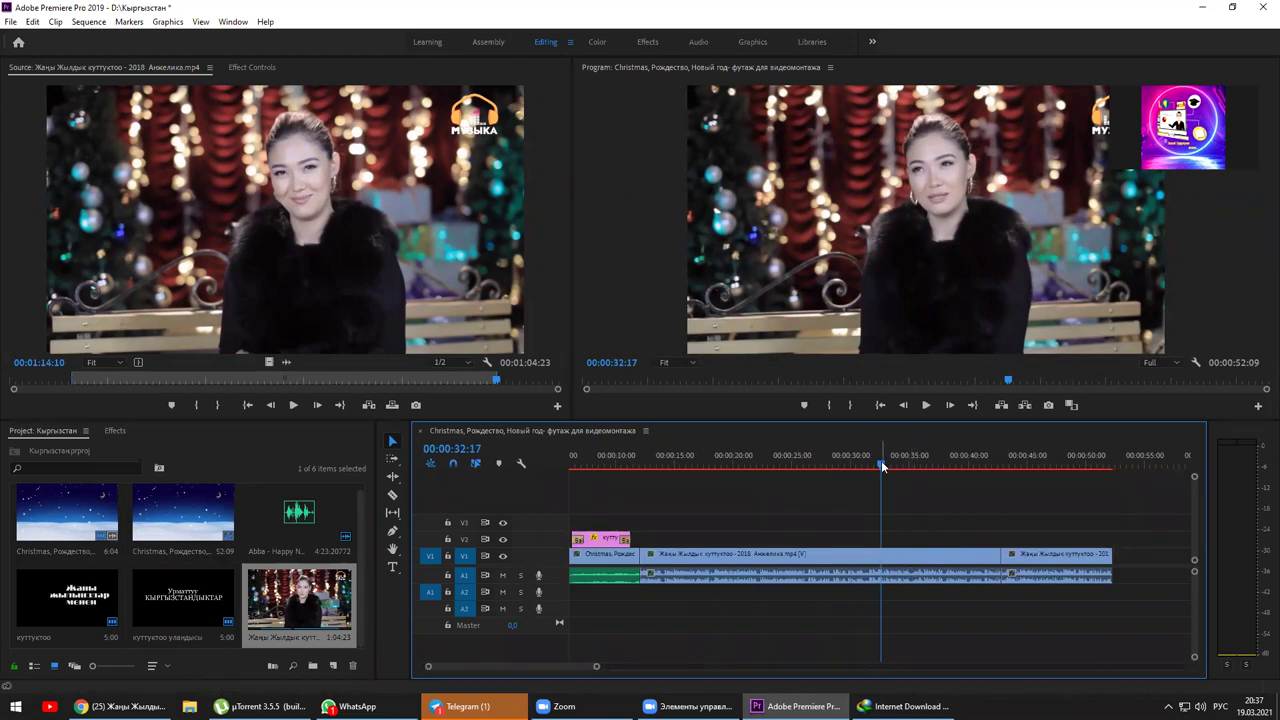
Cut the clip at 00:00:25:09, trim the next part's start, and ripple-delete the gap.
{"action": "left_click_drag", "start_coordinate": [878, 462], "coordinate": [760, 461]}
{"action": "key", "text": "space"}
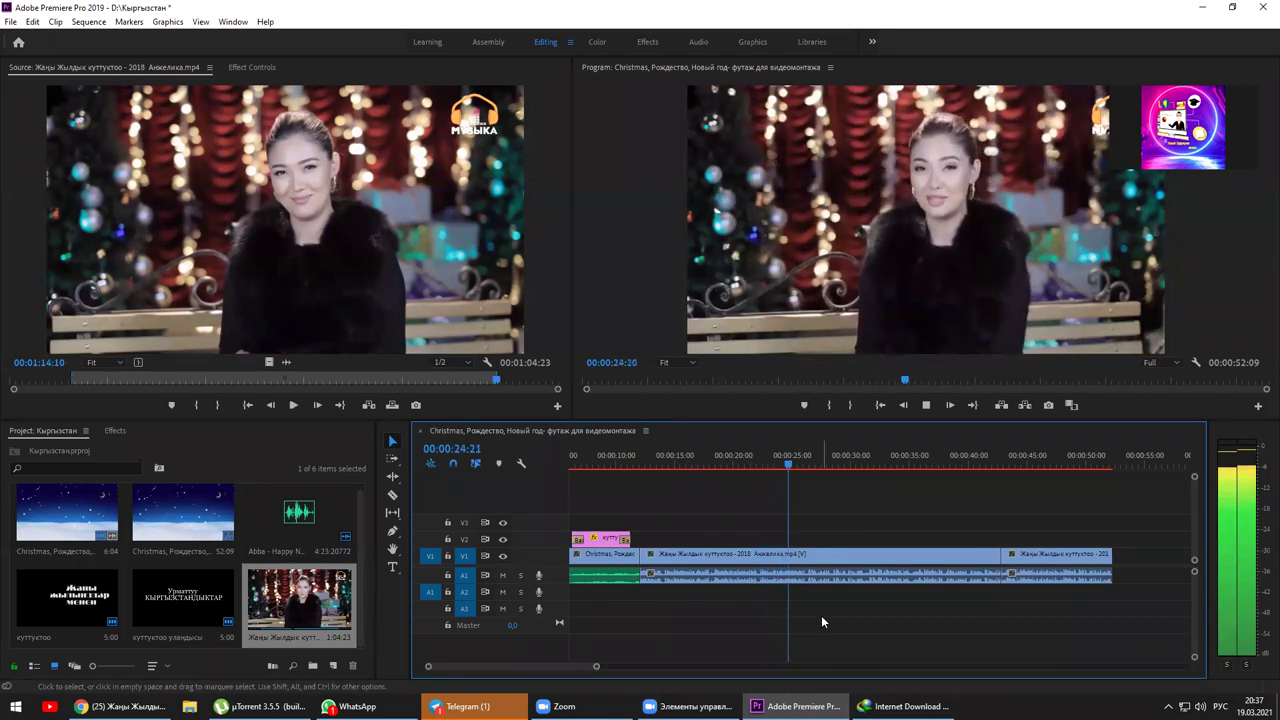
{"action": "key", "text": "space"}
{"action": "key", "text": "c"}
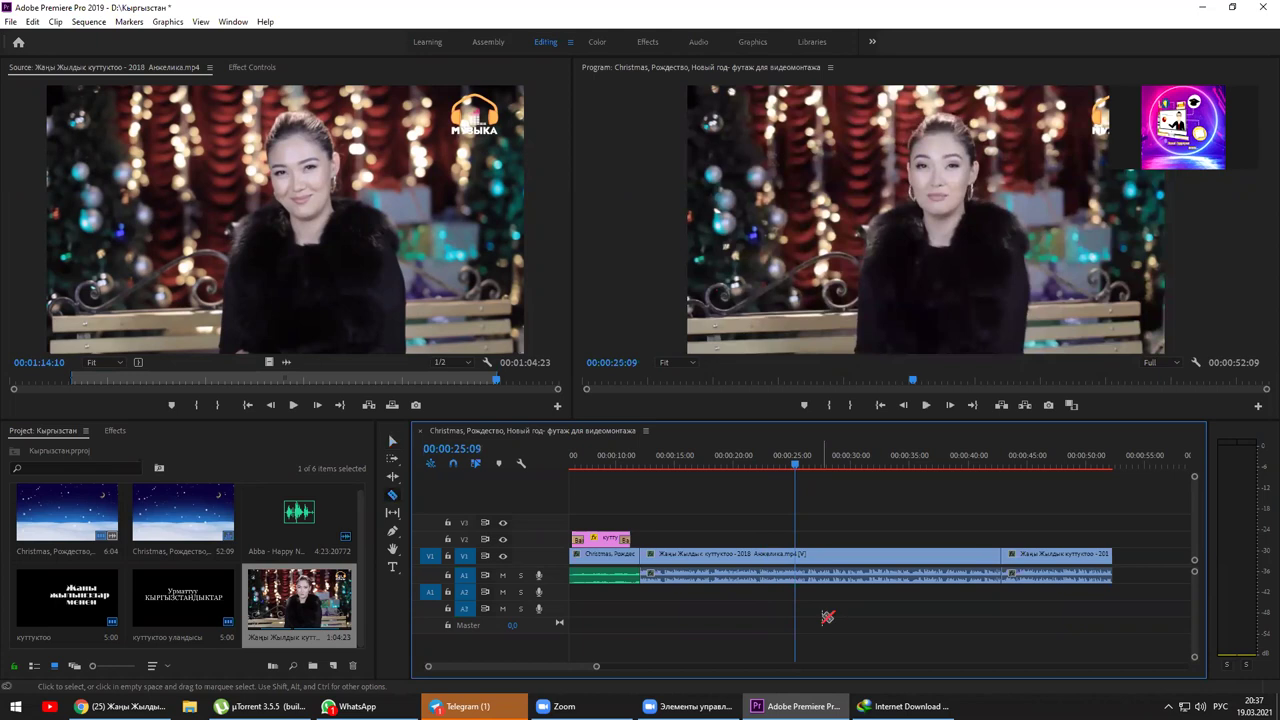
{"action": "left_click", "coordinate": [798, 557]}
{"action": "key", "text": "v"}
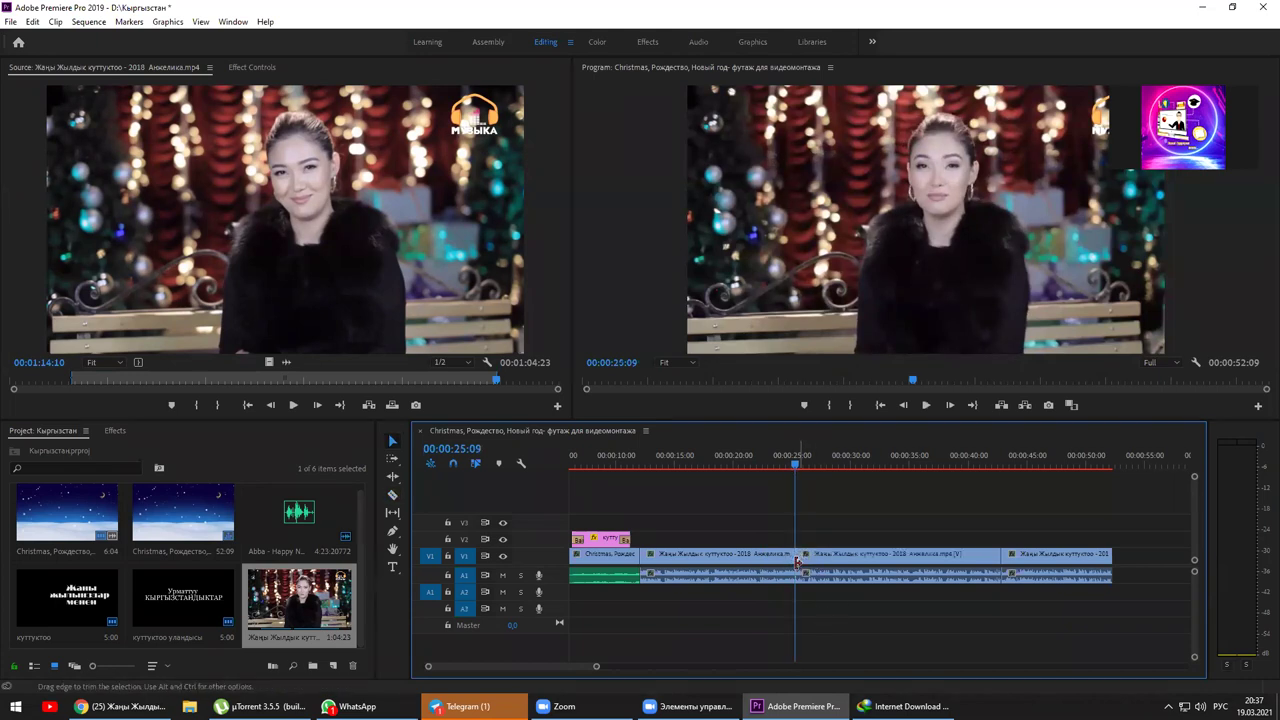
{"action": "left_click_drag", "start_coordinate": [799, 560], "coordinate": [907, 560]}
{"action": "right_click", "coordinate": [877, 560]}
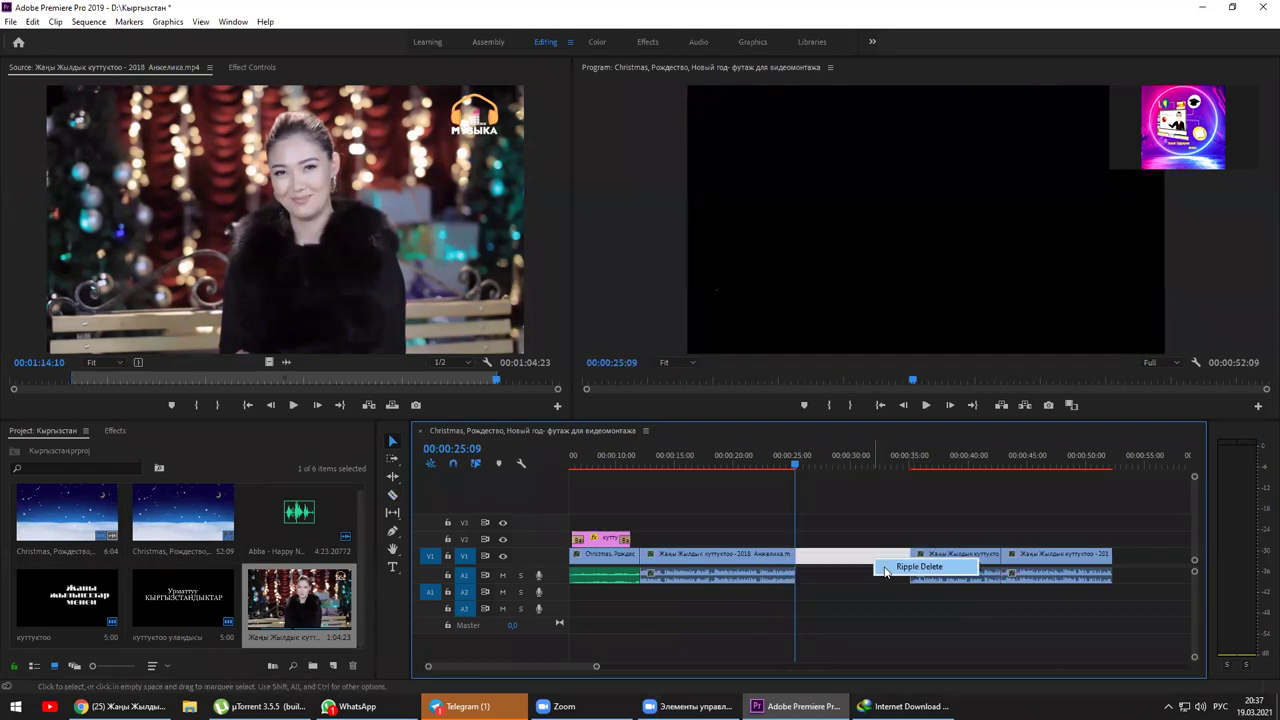
{"action": "left_click", "coordinate": [945, 566]}
Replay the new join and park at 00:00:28:29 with the Razor tool ready.
{"action": "left_click", "coordinate": [779, 463]}
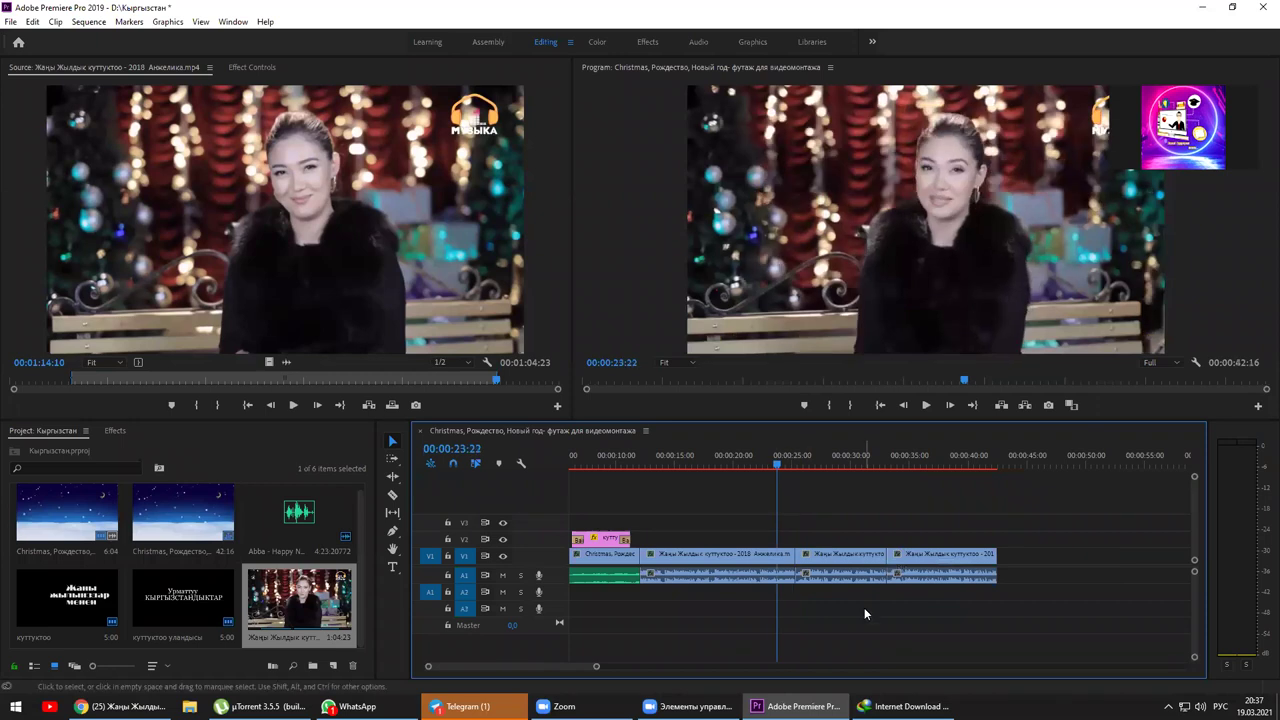
{"action": "key", "text": "space"}
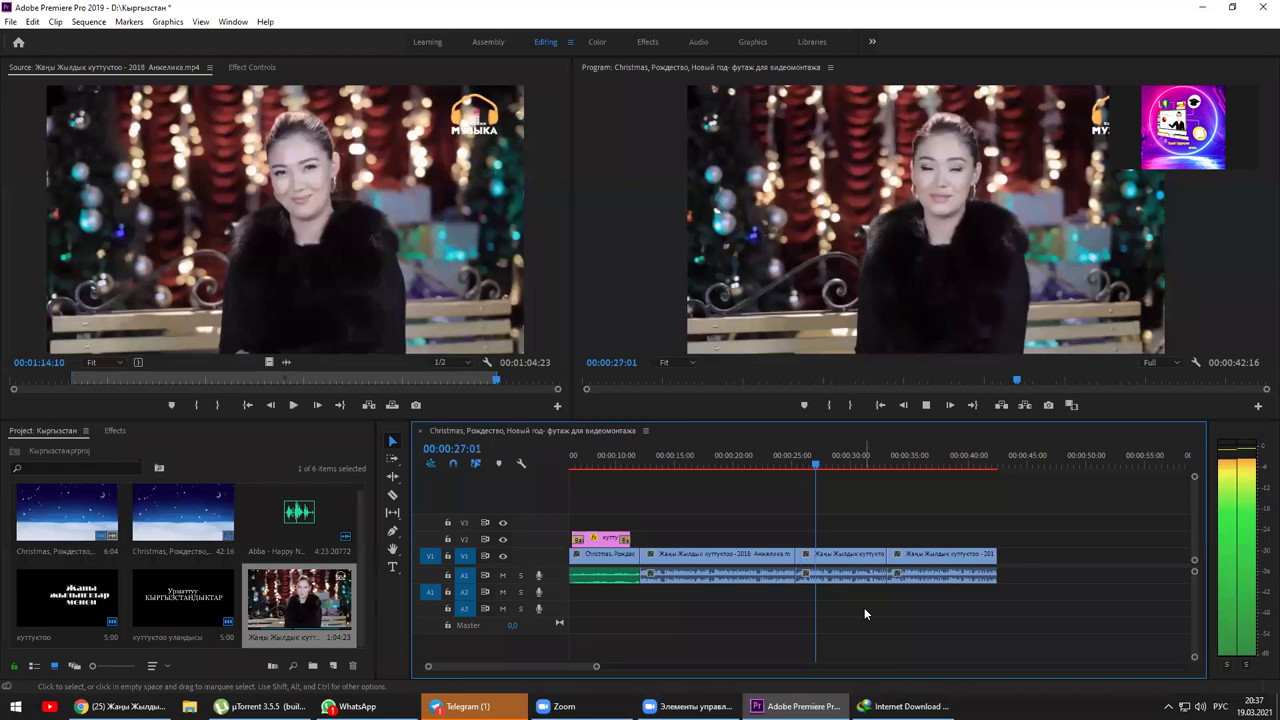
{"action": "key", "text": "space"}
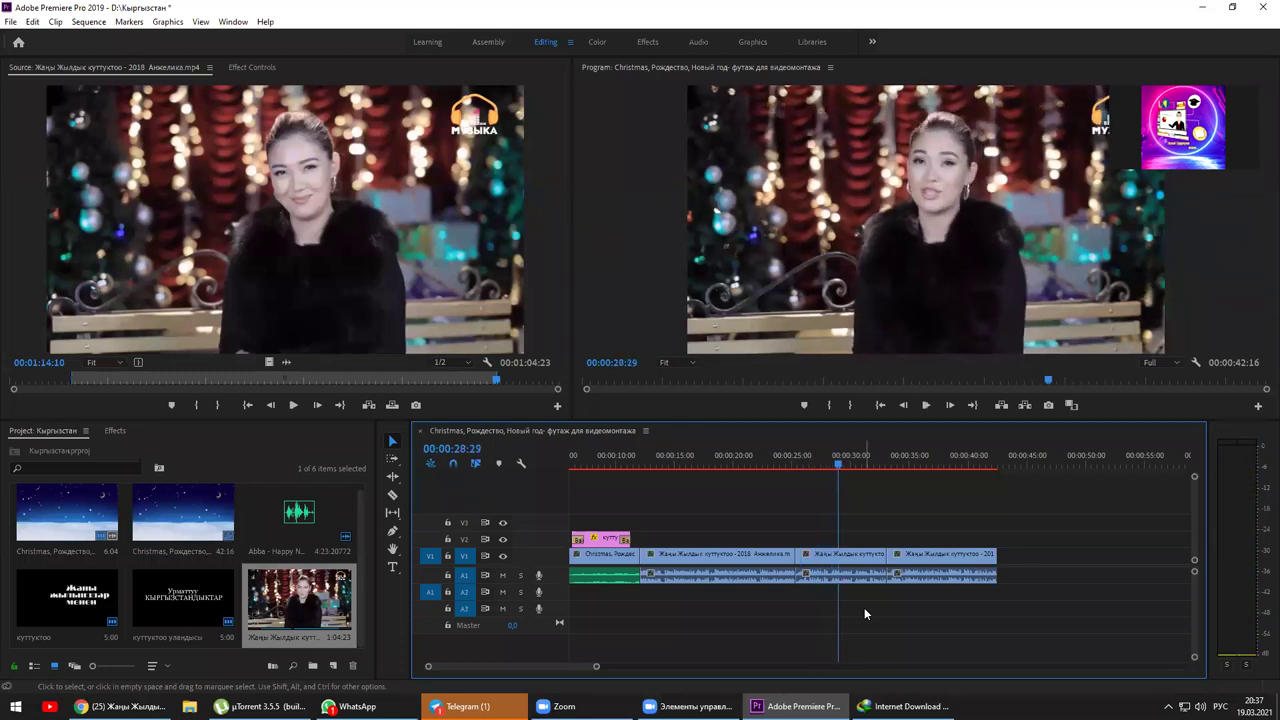
{"action": "key", "text": "c"}
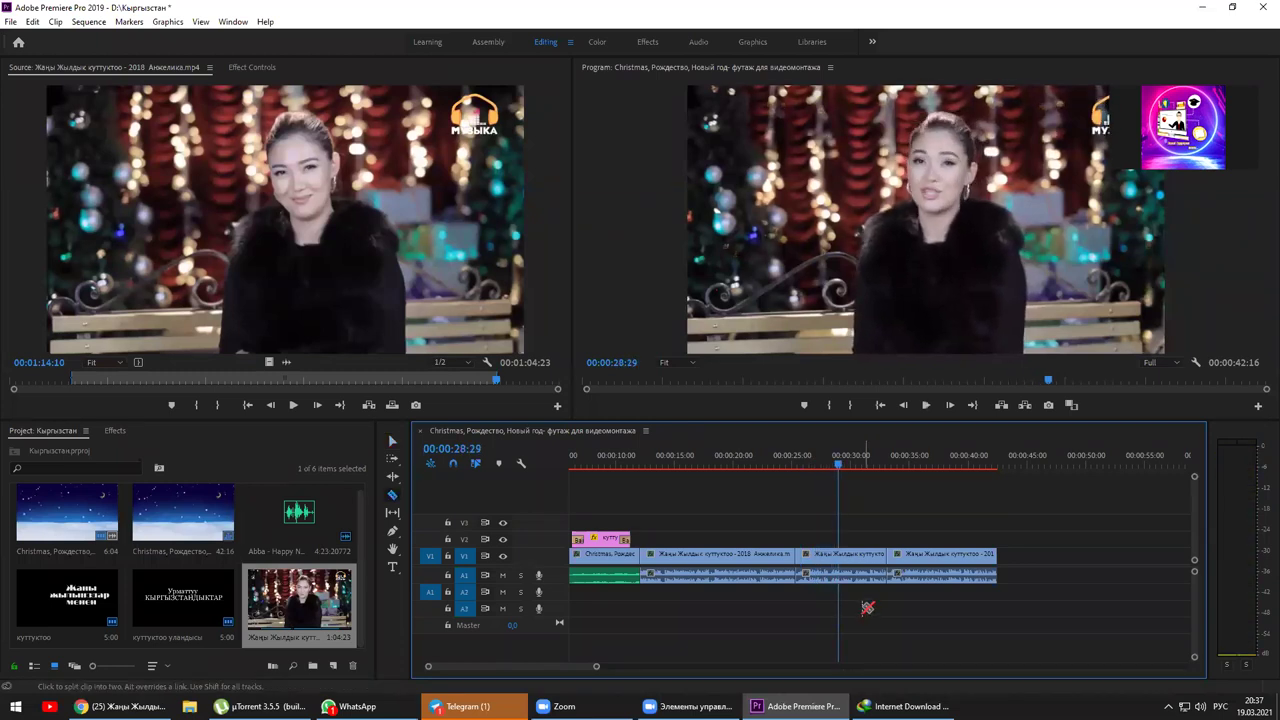
Split the singer's clip at 00:00:28:29, trim the cut edge, and ripple-delete the gap.
{"action": "left_click", "coordinate": [842, 558]}
{"action": "key", "text": "v"}
{"action": "left_click_drag", "start_coordinate": [850, 567], "coordinate": [880, 567]}
{"action": "right_click", "coordinate": [858, 559]}
{"action": "left_click", "coordinate": [925, 571]}
Replay the edited section around 00:00:28 and stop at 00:00:29:28.
{"action": "left_click", "coordinate": [820, 462]}
{"action": "key", "text": "space"}
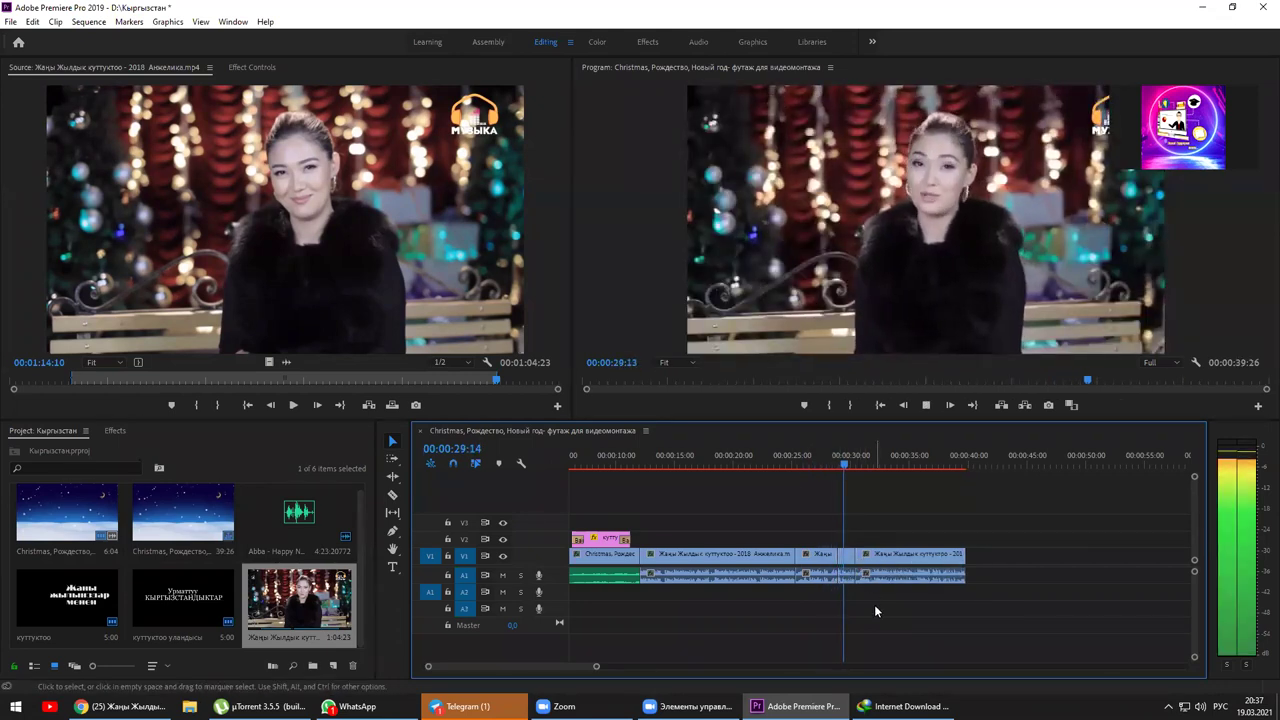
{"action": "key", "text": "space"}
{"action": "left_click", "coordinate": [832, 462]}
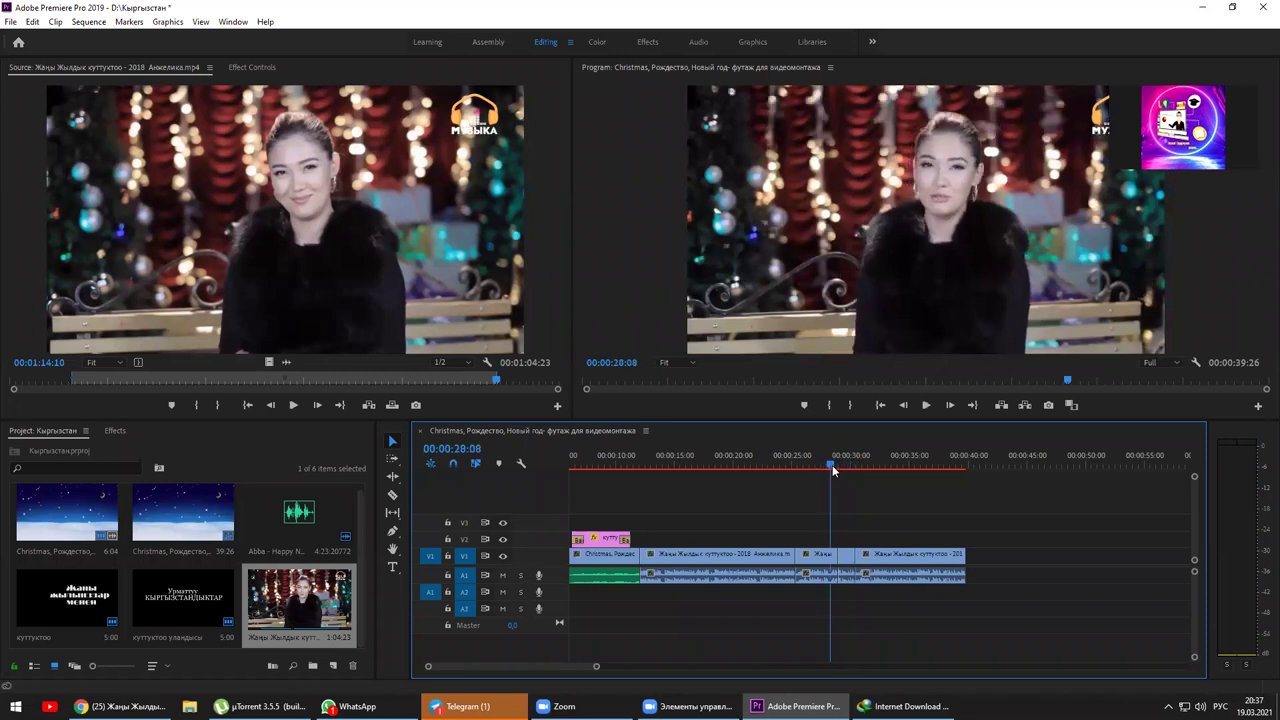
{"action": "key", "text": "space"}
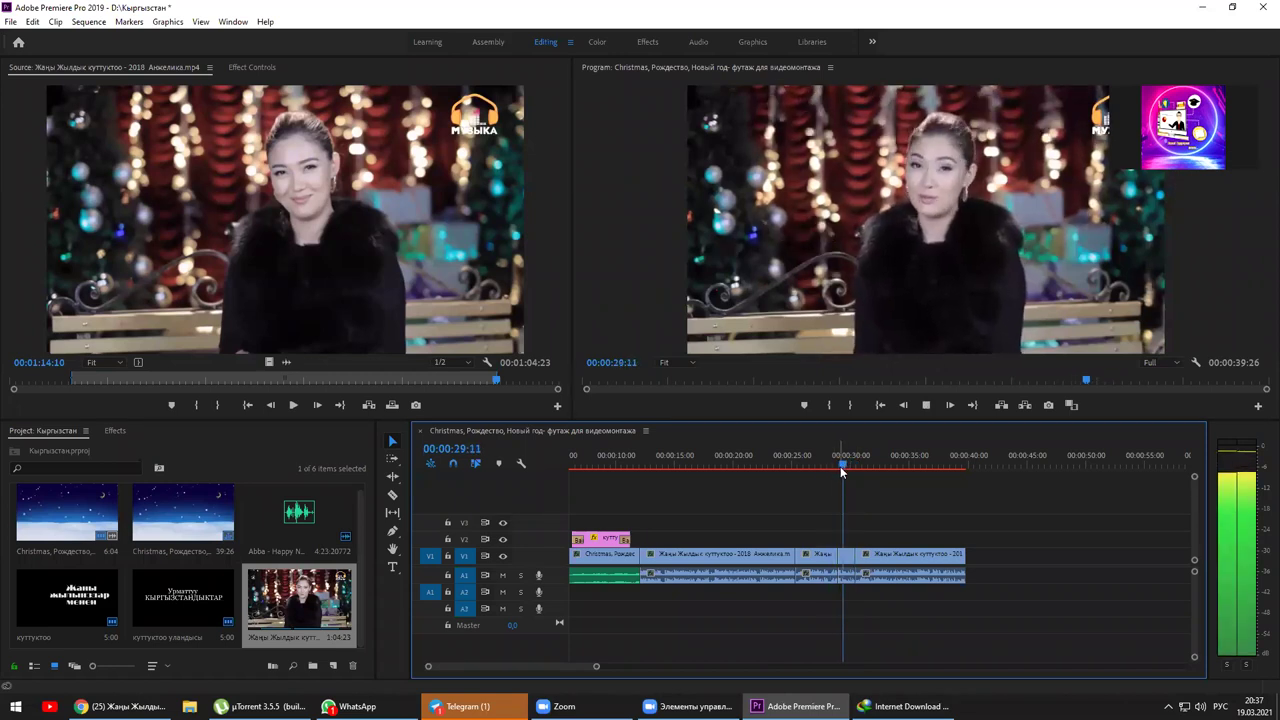
{"action": "left_click", "coordinate": [822, 462]}
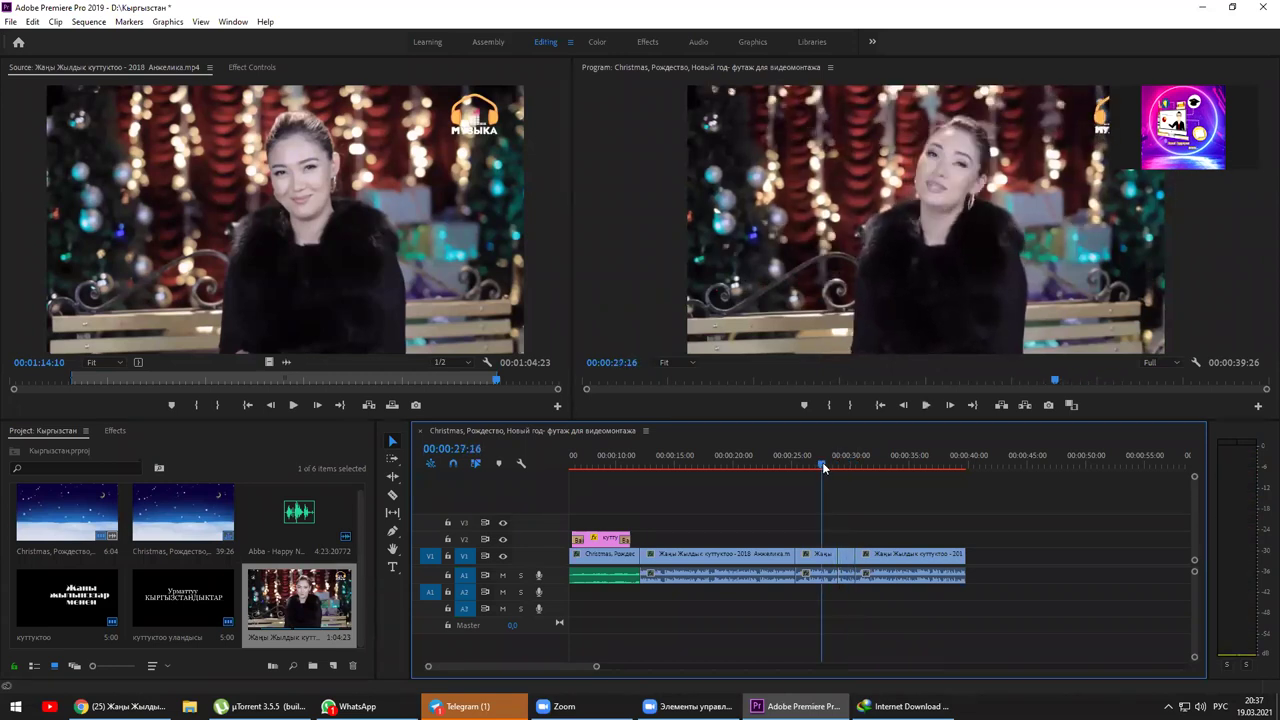
{"action": "key", "text": "space"}
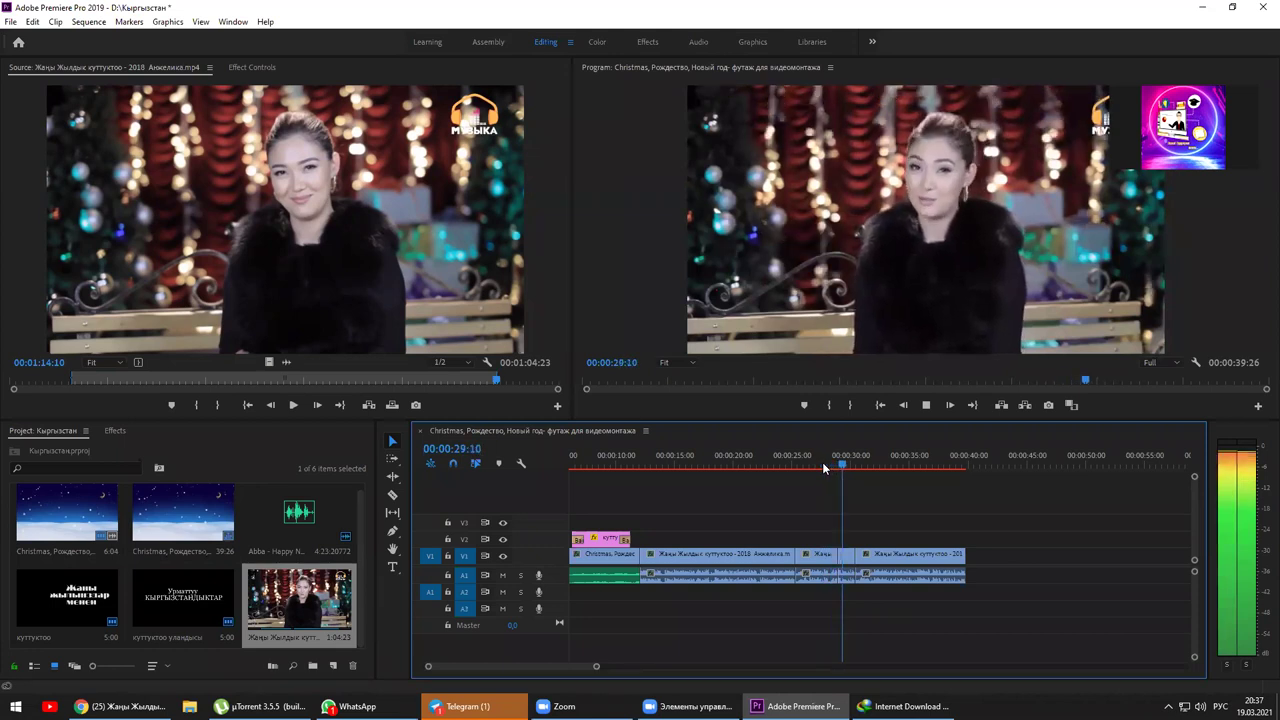
{"action": "key", "text": "space"}
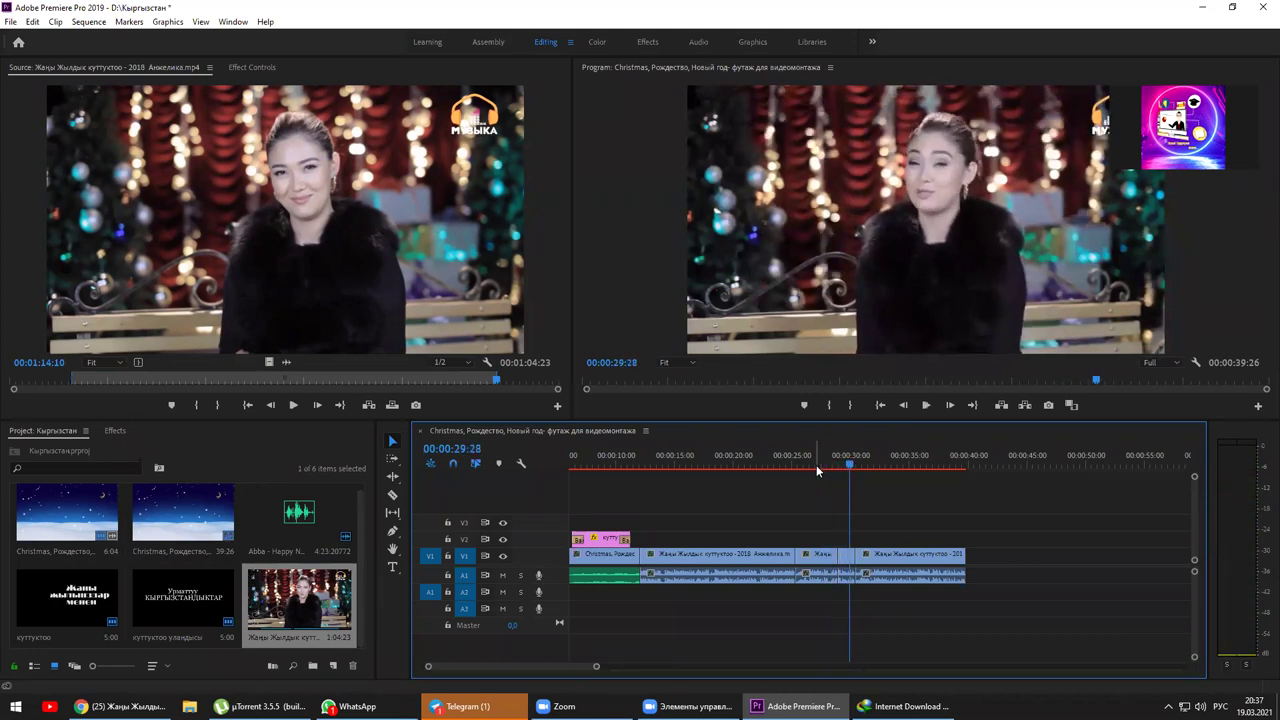
Insert the Source clip at 00:00:29:28, play through it, and zoom the timeline out.
{"action": "key", "text": "comma"}
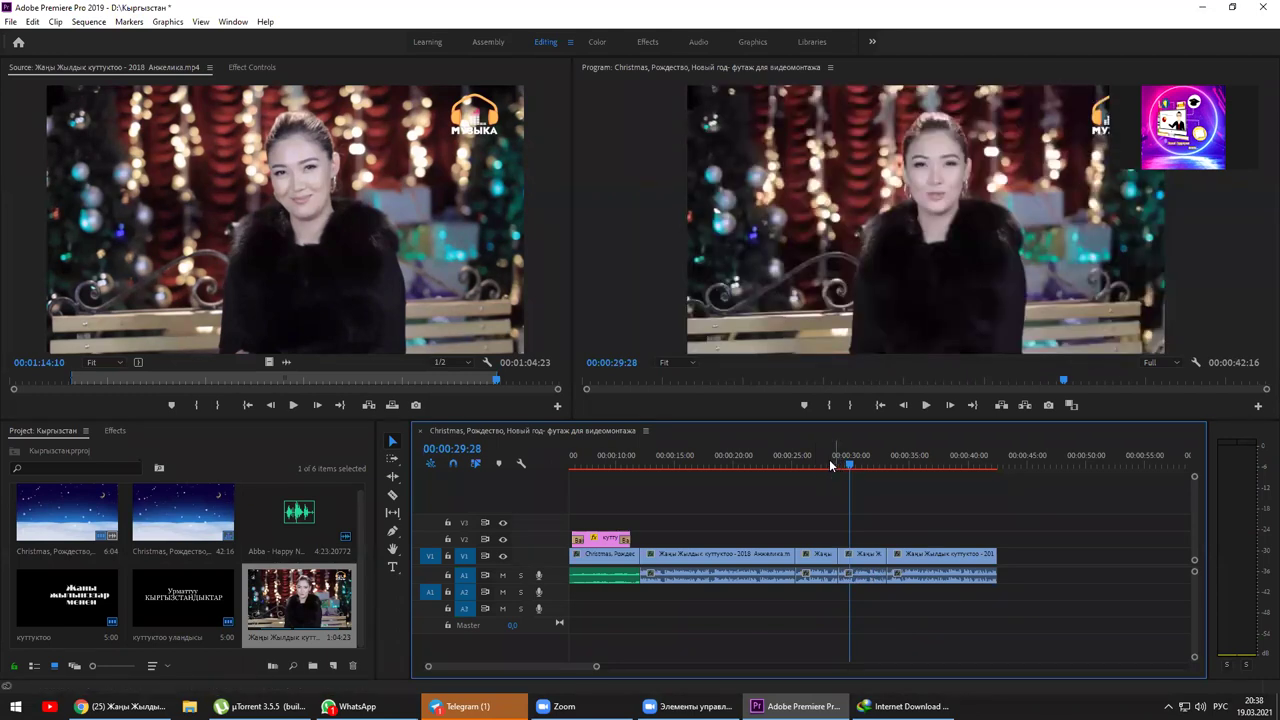
{"action": "left_click", "coordinate": [830, 465]}
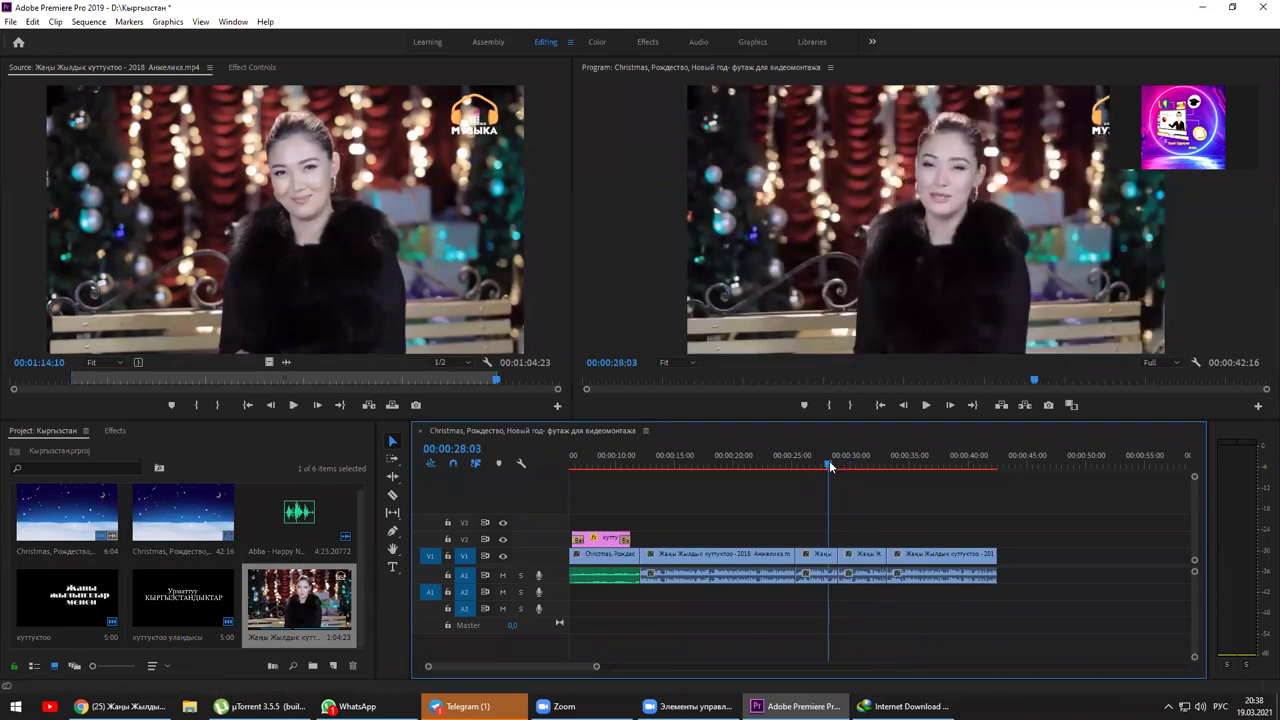
{"action": "key", "text": "space"}
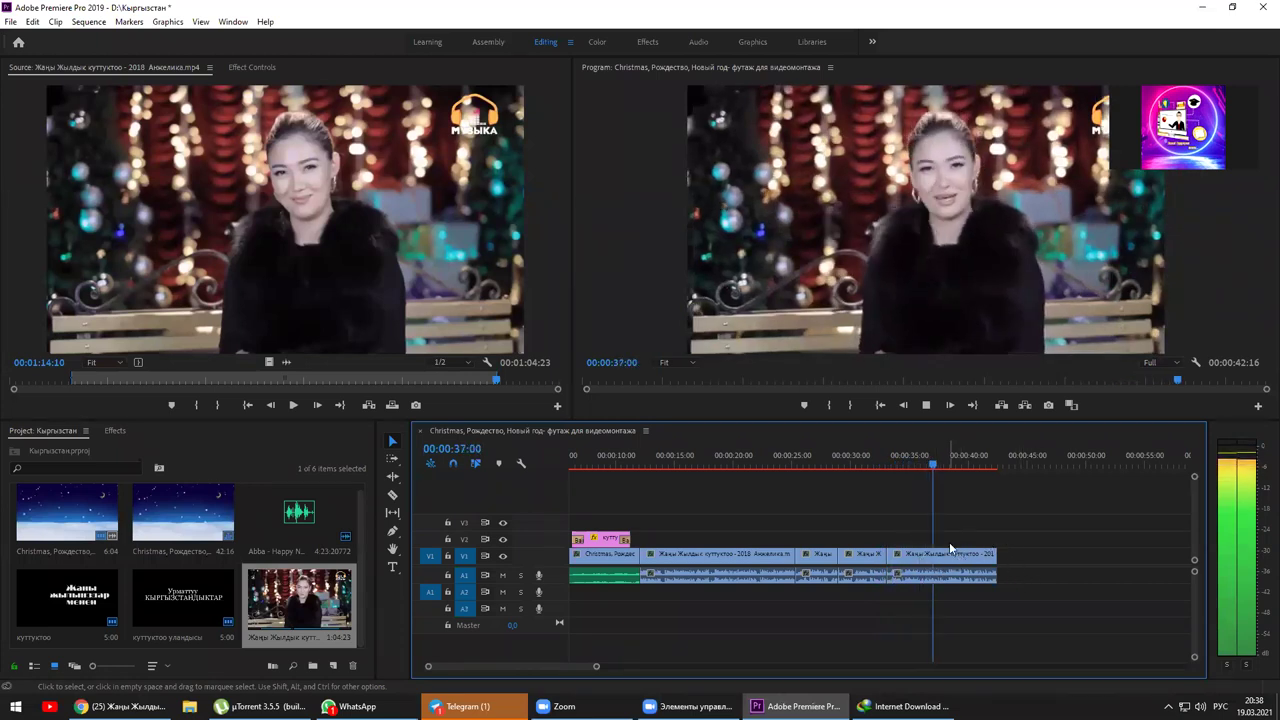
{"action": "key", "text": "space"}
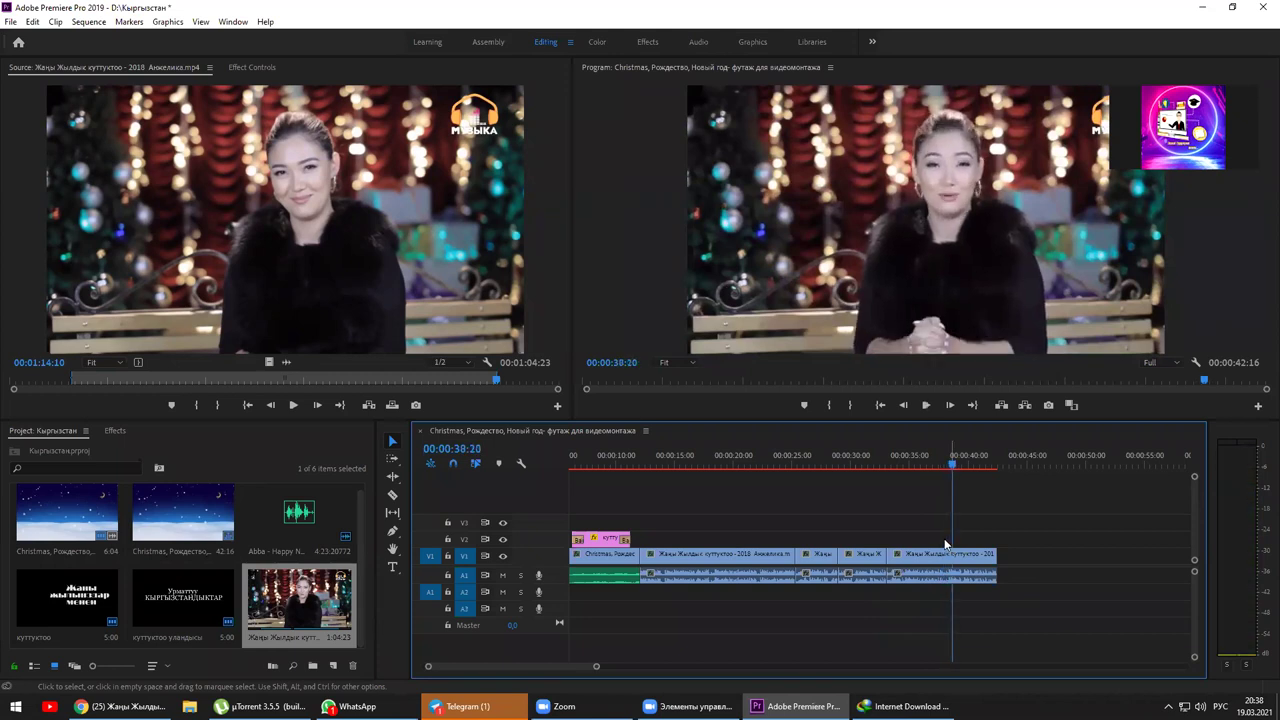
{"action": "key", "text": "minus"}
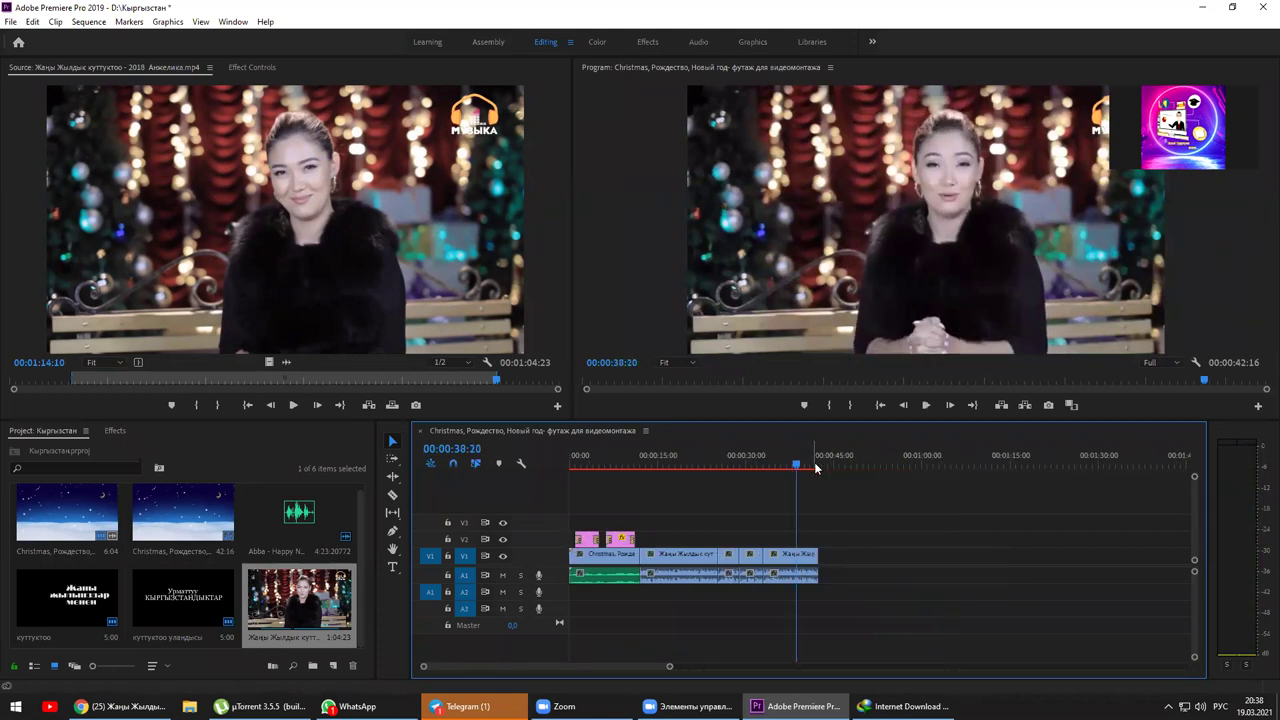
Play the intro from the start, then select the opening Christmas clip with its audio.
{"action": "left_click", "coordinate": [816, 463]}
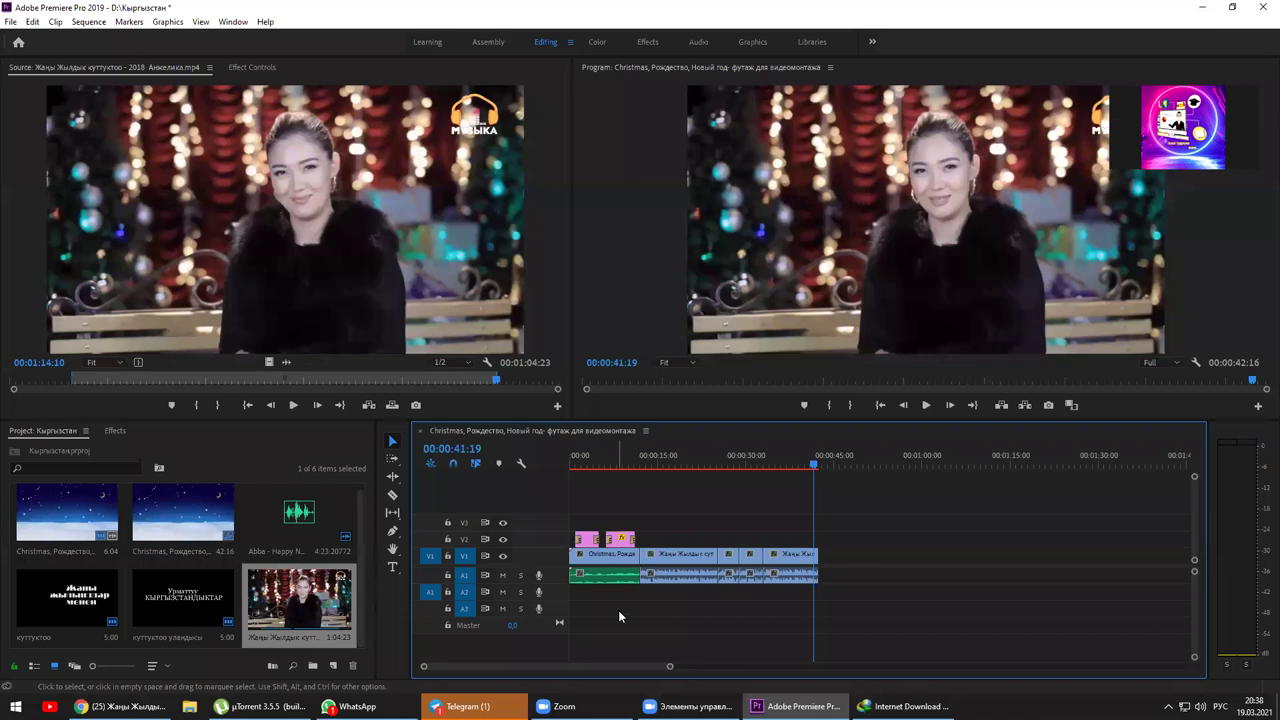
{"action": "left_click", "coordinate": [571, 463]}
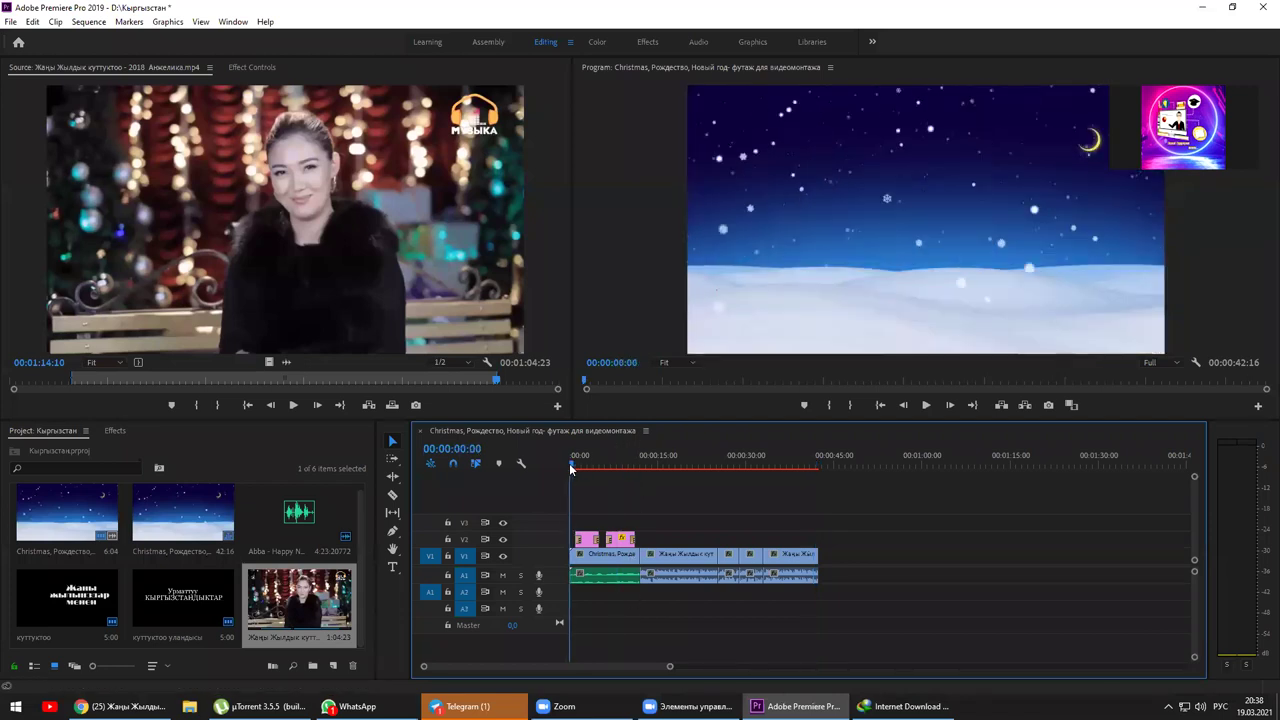
{"action": "key", "text": "space"}
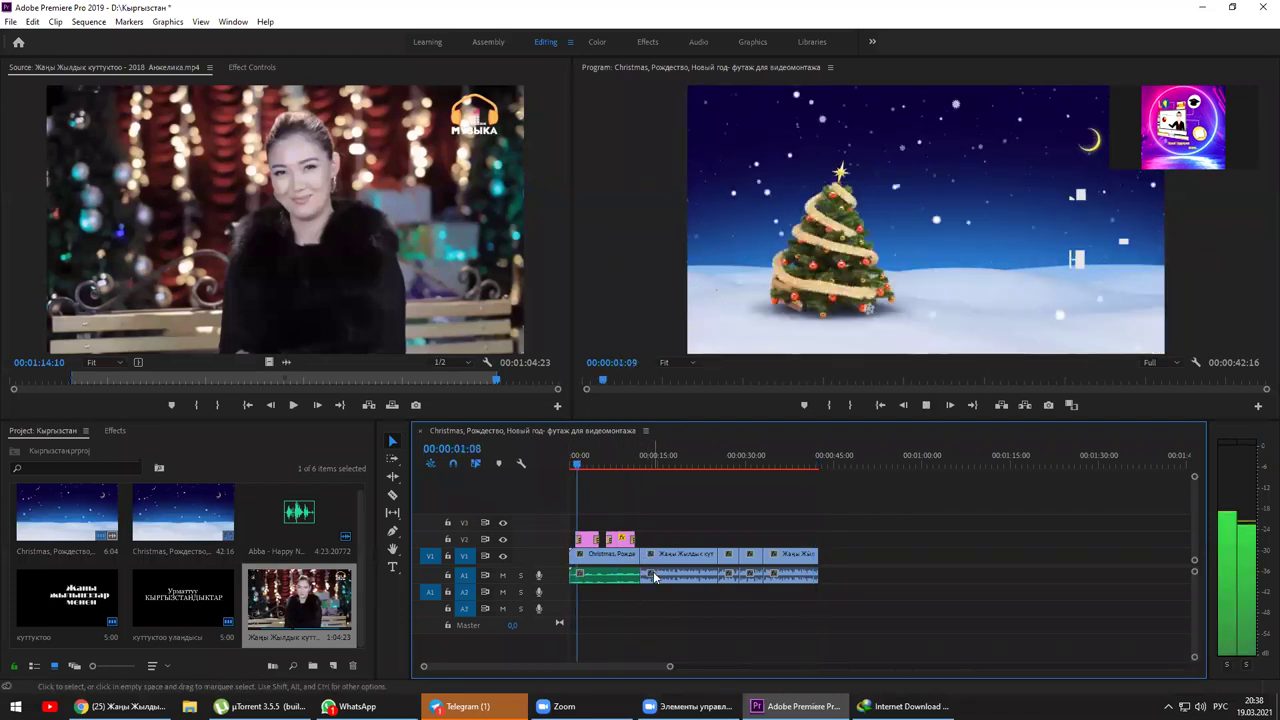
{"action": "key", "text": "space"}
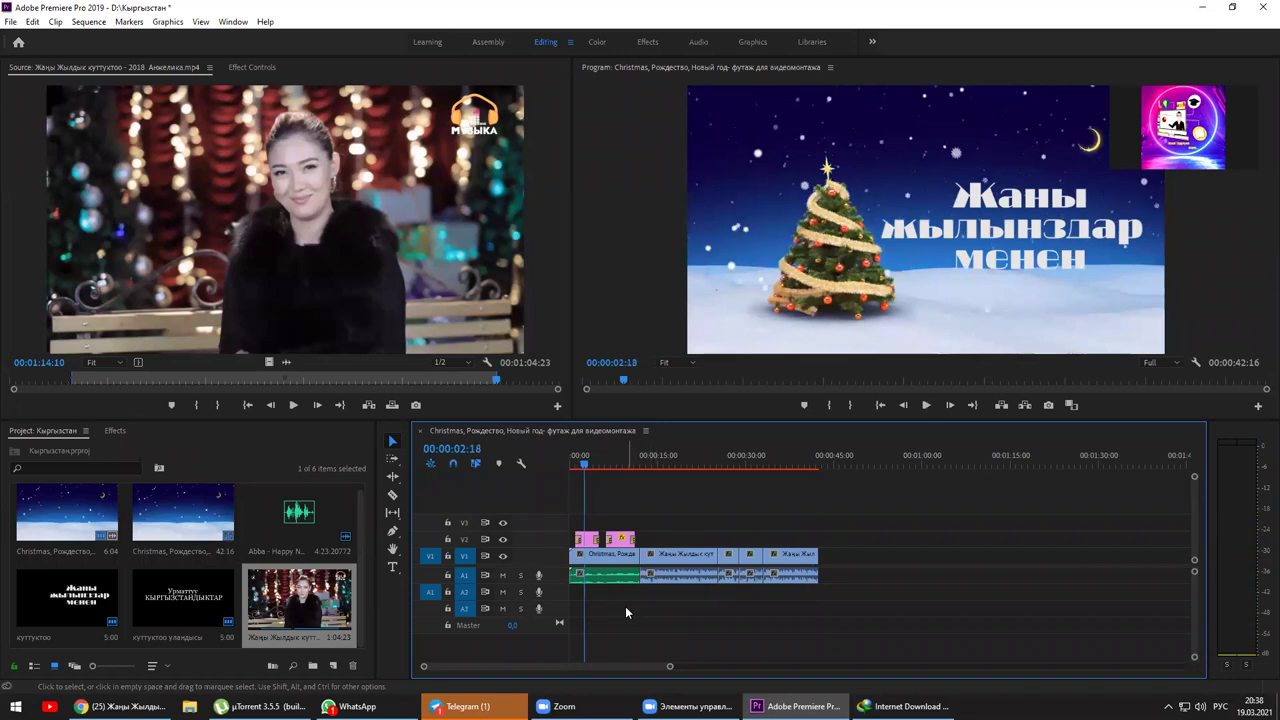
{"action": "left_click_drag", "start_coordinate": [629, 612], "coordinate": [574, 511]}
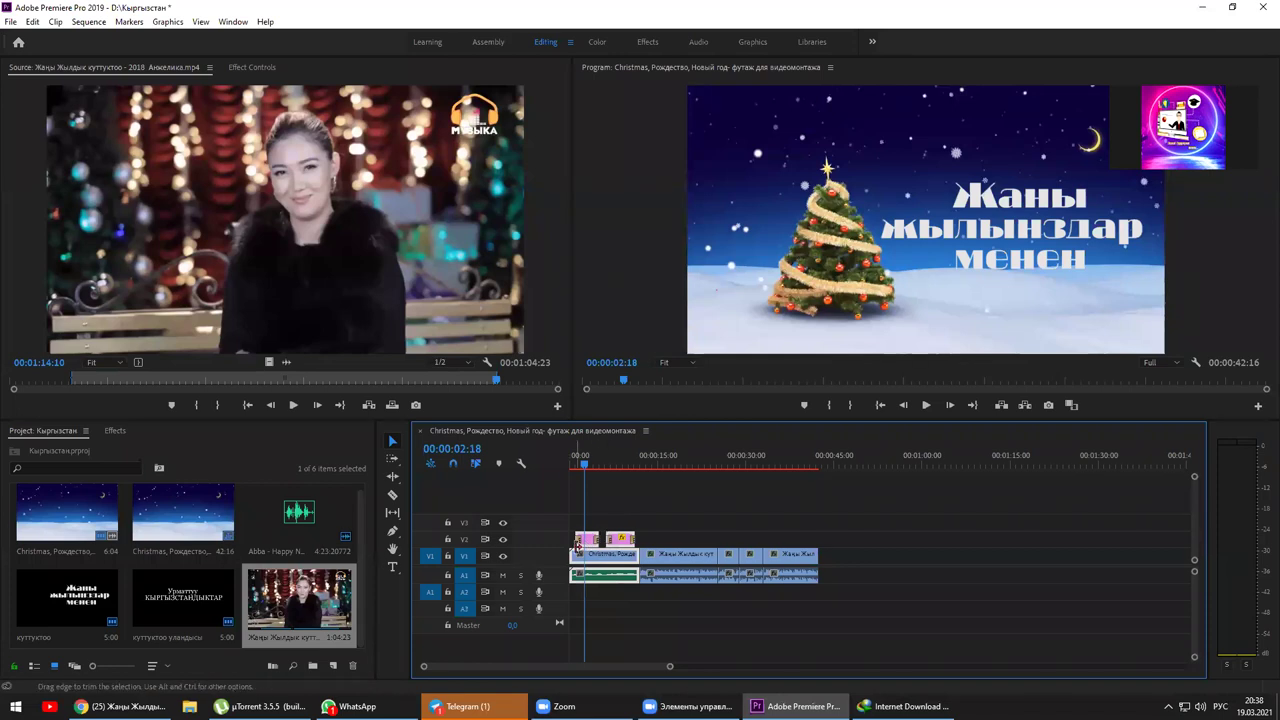
{"action": "left_click", "coordinate": [619, 573]}
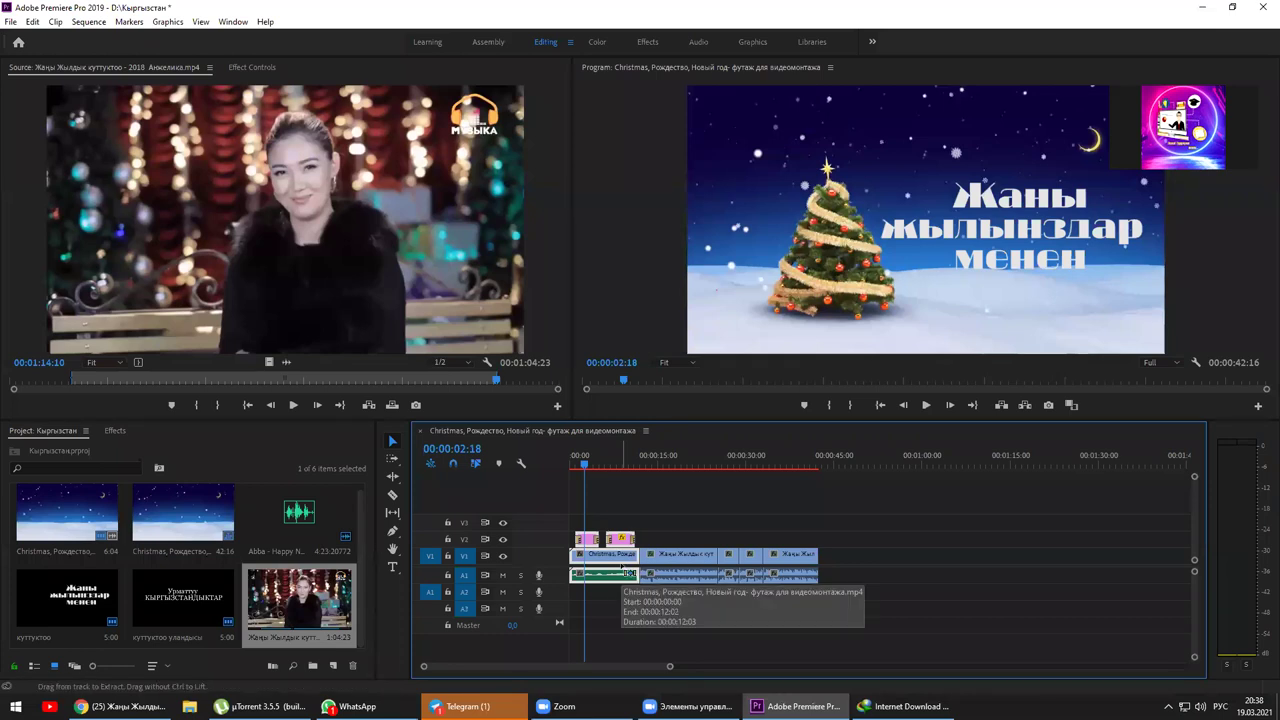
Paste the Christmas intro copy past the sequence end and ripple-delete the gap before it.
{"action": "left_click", "coordinate": [834, 459]}
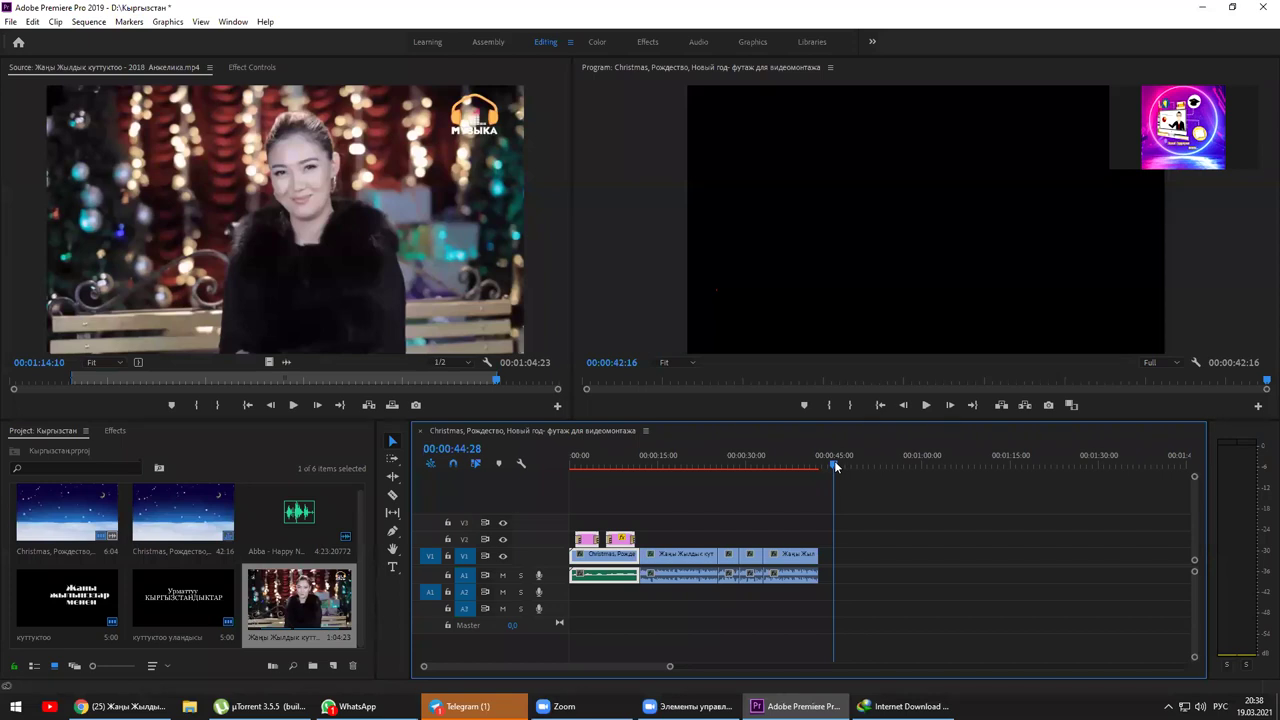
{"action": "key", "text": "ctrl+v"}
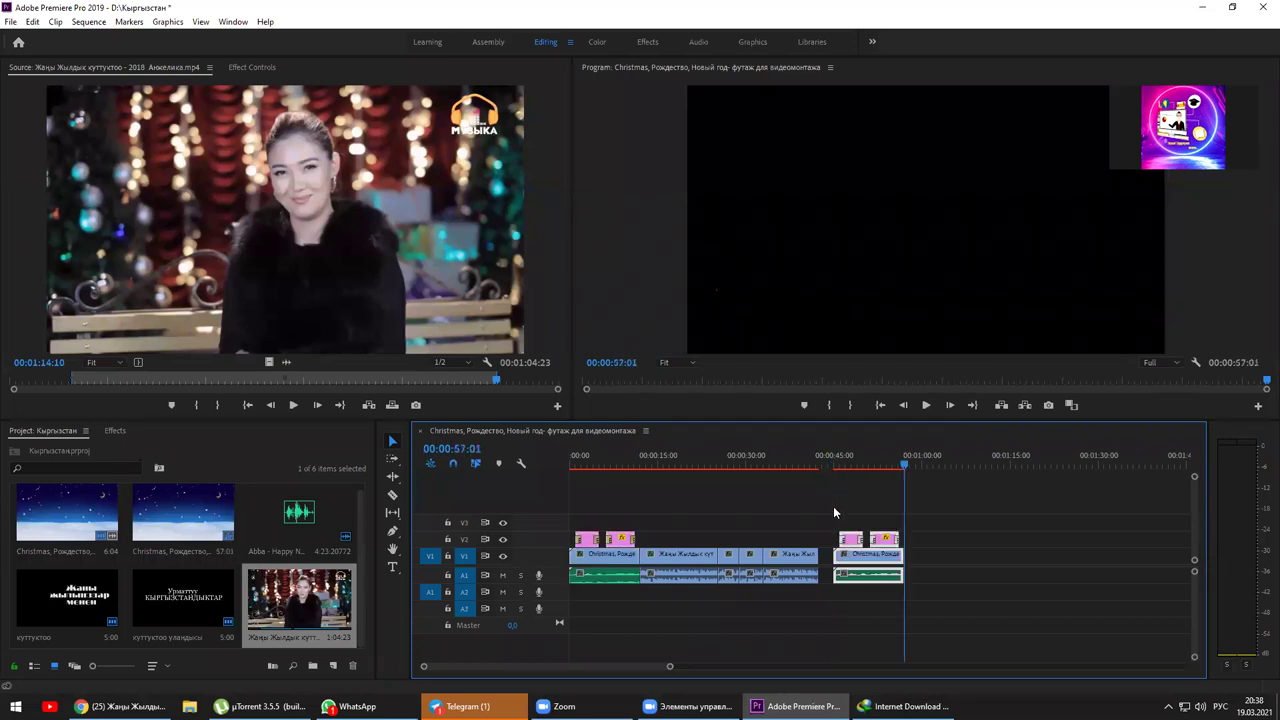
{"action": "right_click", "coordinate": [826, 562]}
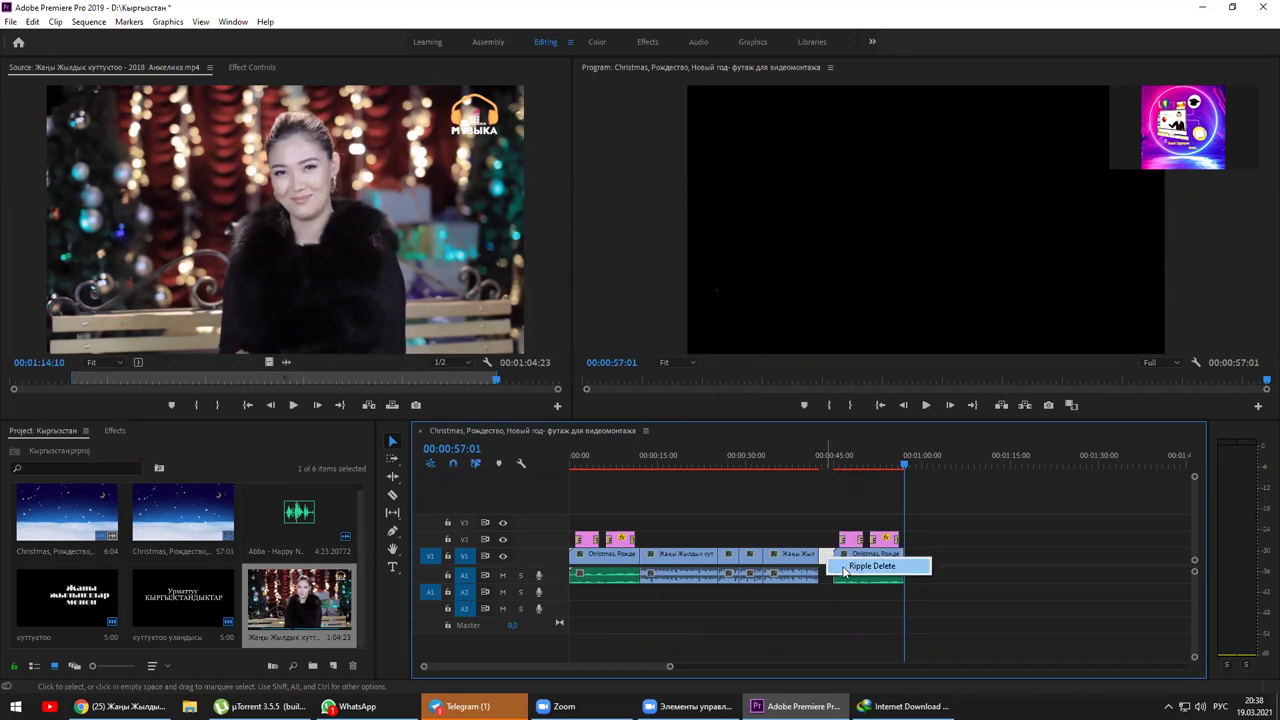
{"action": "left_click", "coordinate": [846, 567]}
{"action": "left_click", "coordinate": [805, 466]}
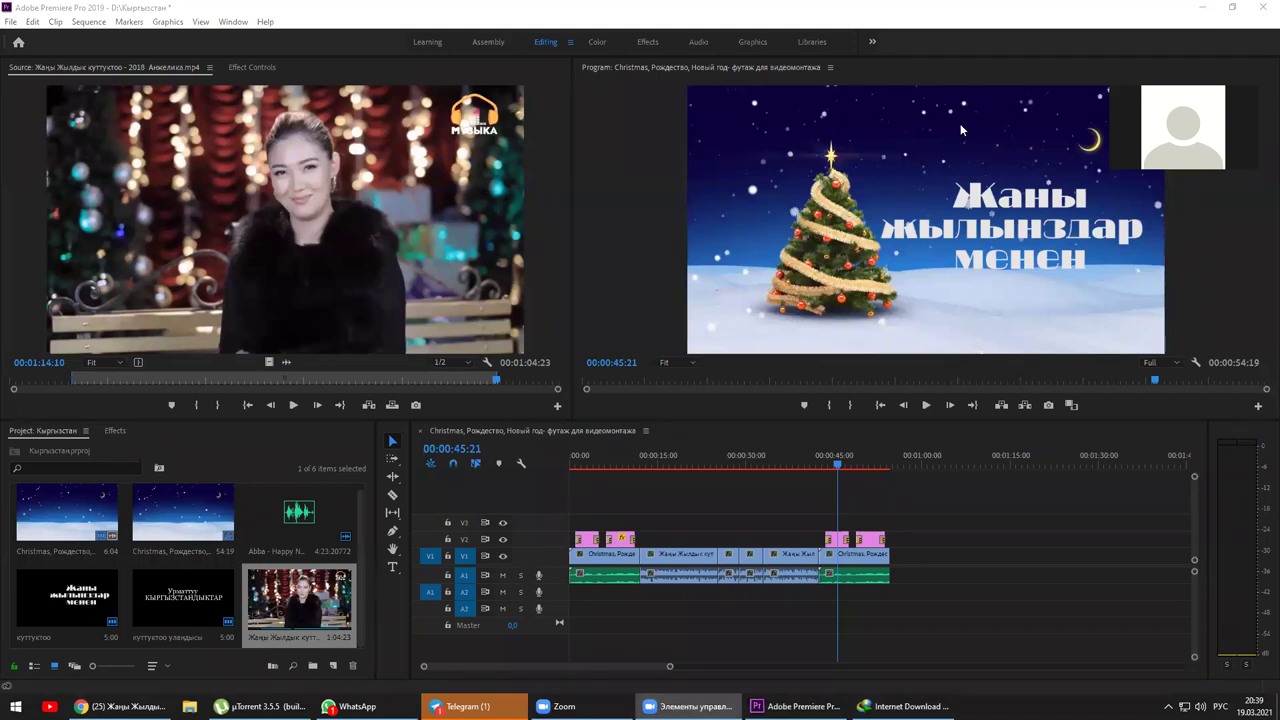
{"action": "left_click", "coordinate": [825, 463]}
{"action": "mouse_move", "coordinate": [823, 464]}
{"action": "left_mouse_down"}
{"action": "mouse_move", "coordinate": [778, 464]}
{"action": "mouse_move", "coordinate": [819, 470]}
{"action": "left_mouse_up"}
{"action": "key", "text": "space"}
{"action": "key", "text": "space"}
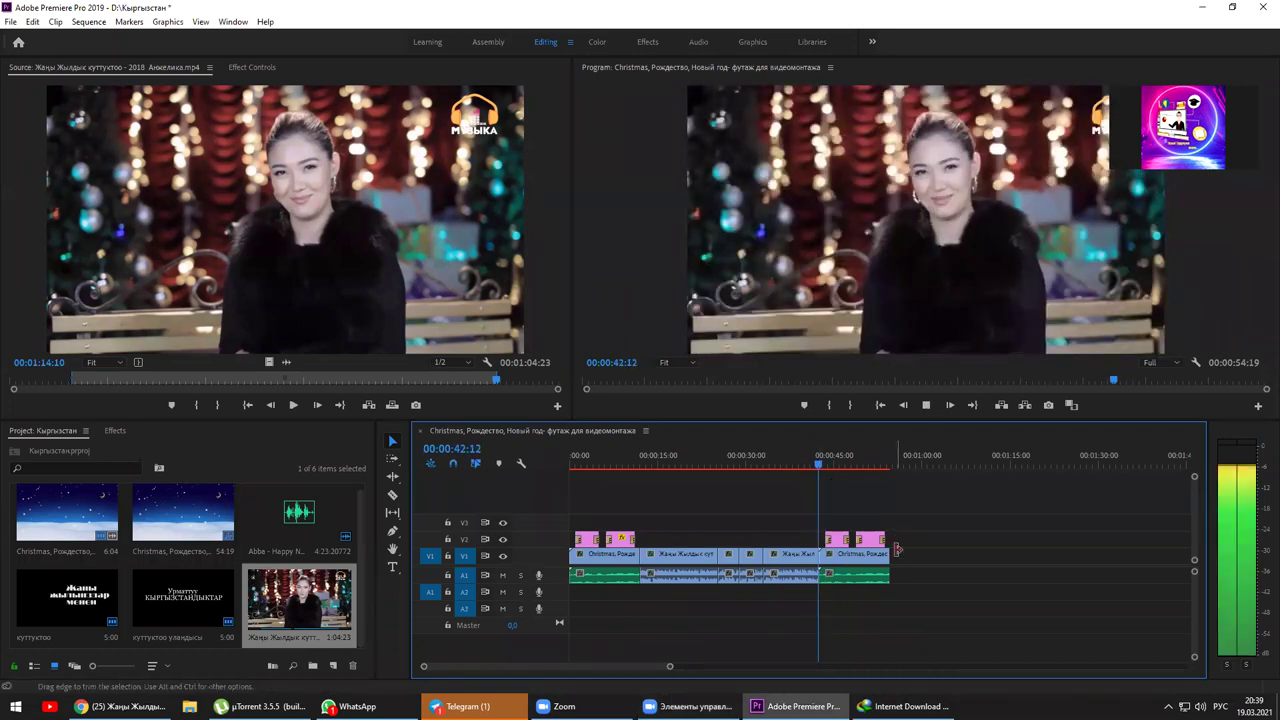
{"action": "left_click", "coordinate": [794, 463]}
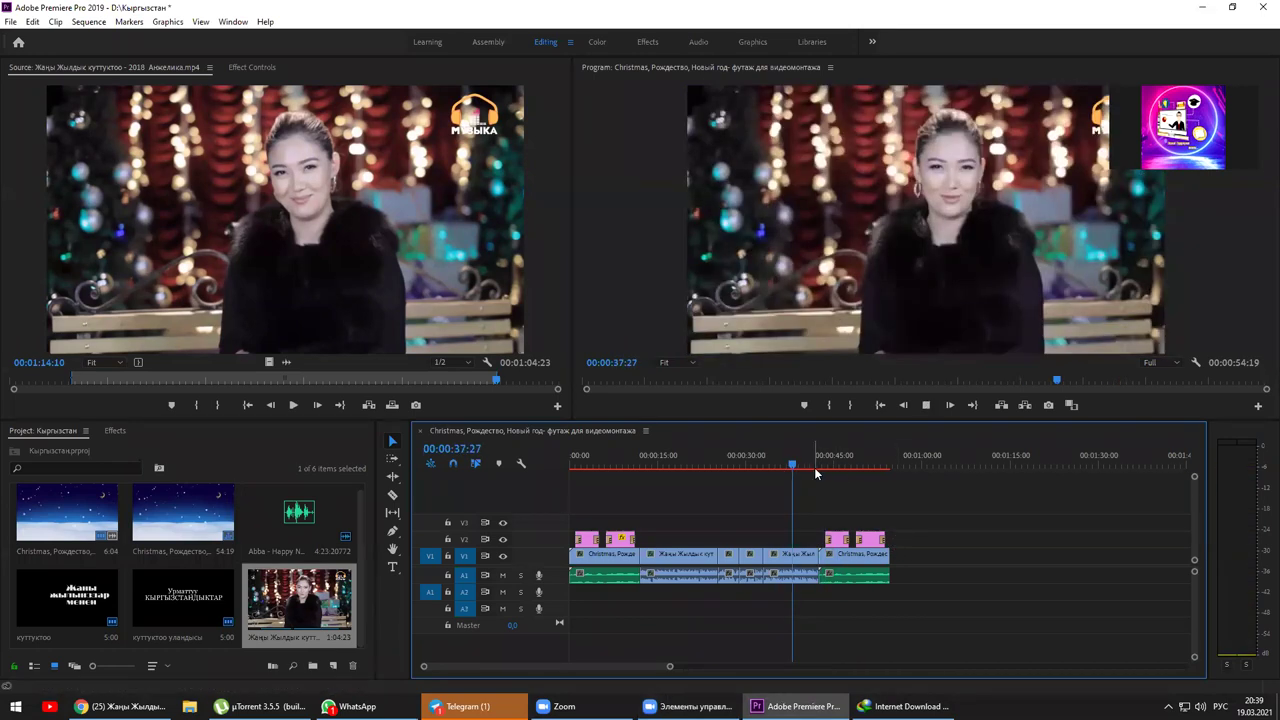
{"action": "key", "text": "space"}
{"action": "key", "text": "space"}
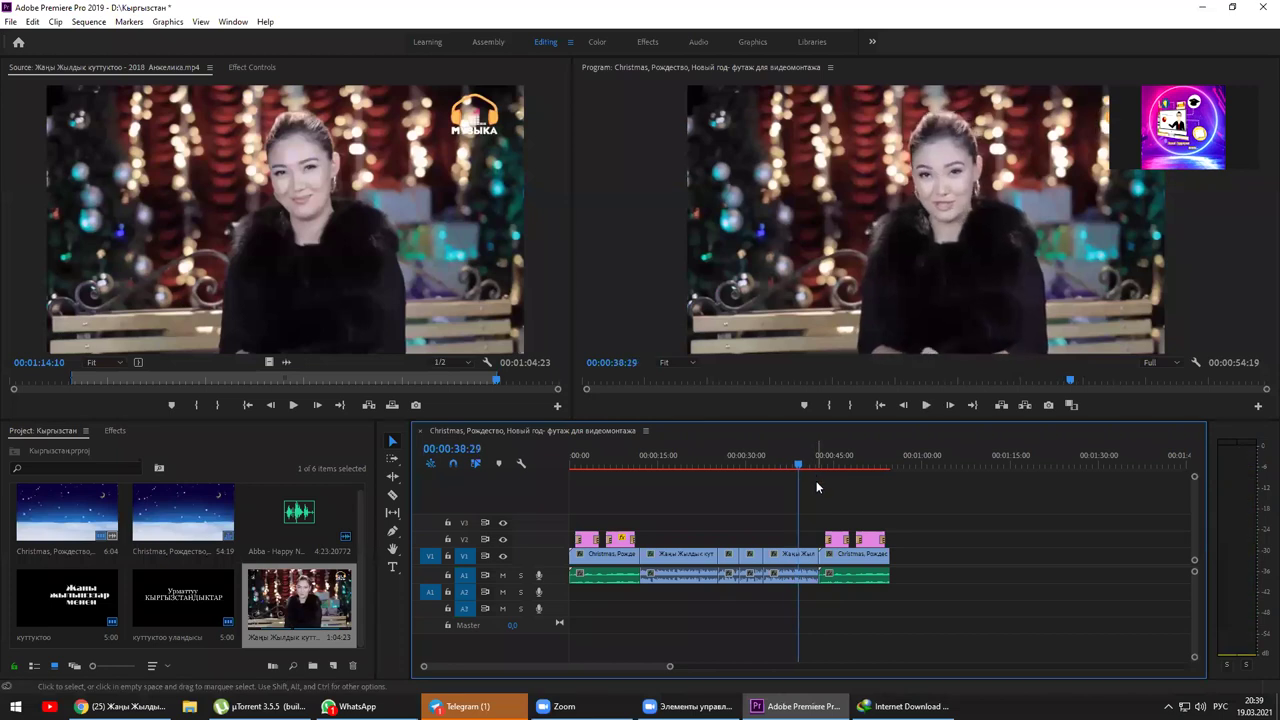
{"action": "key", "text": "space"}
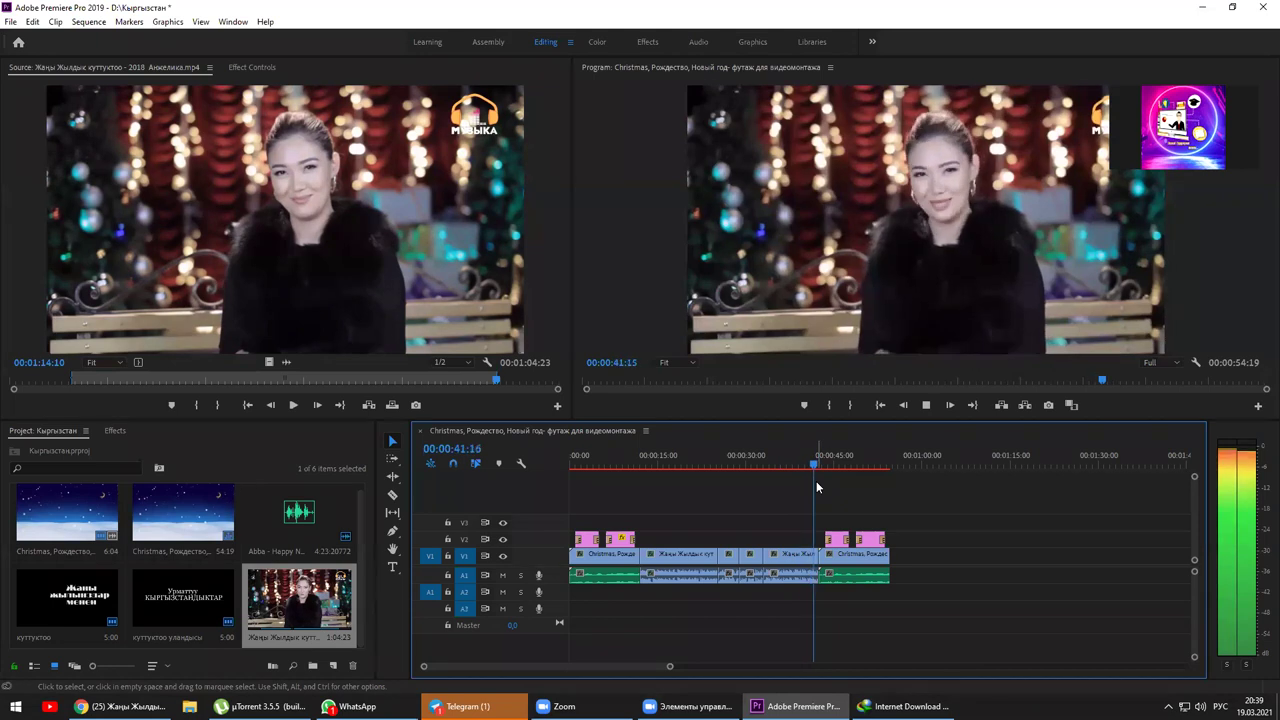
{"action": "key", "text": "space"}
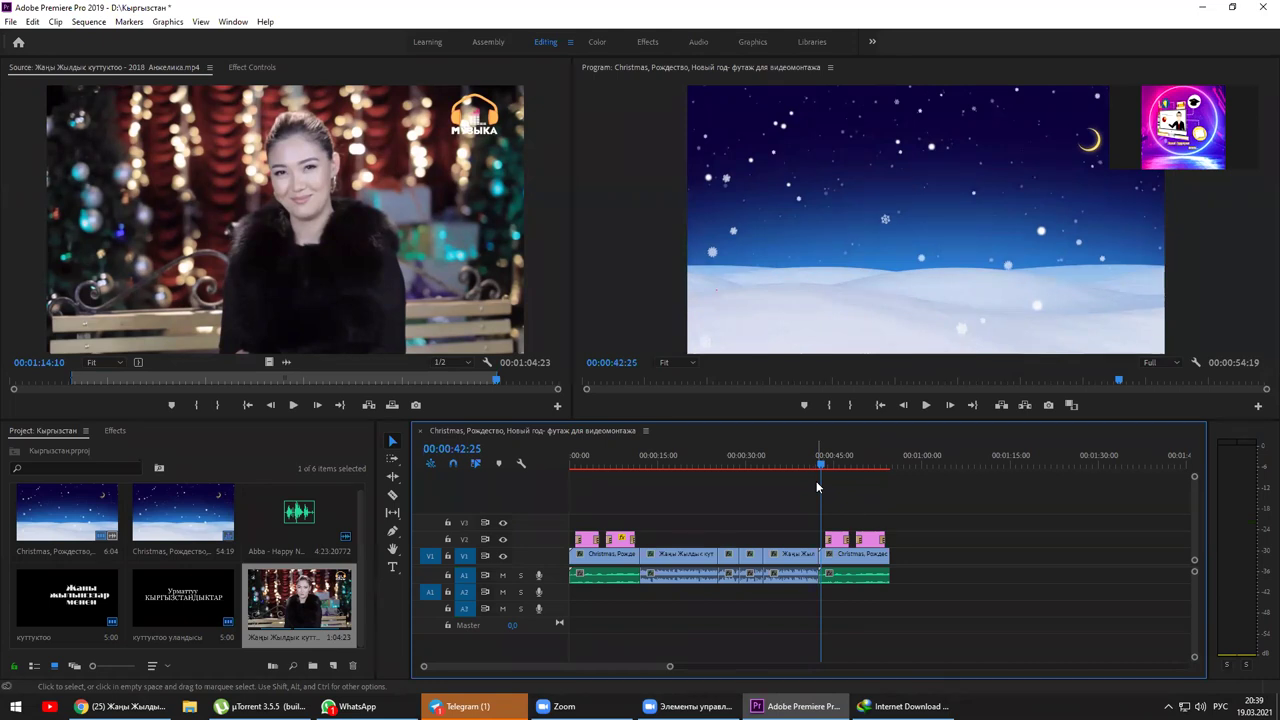
{"action": "key", "text": "space"}
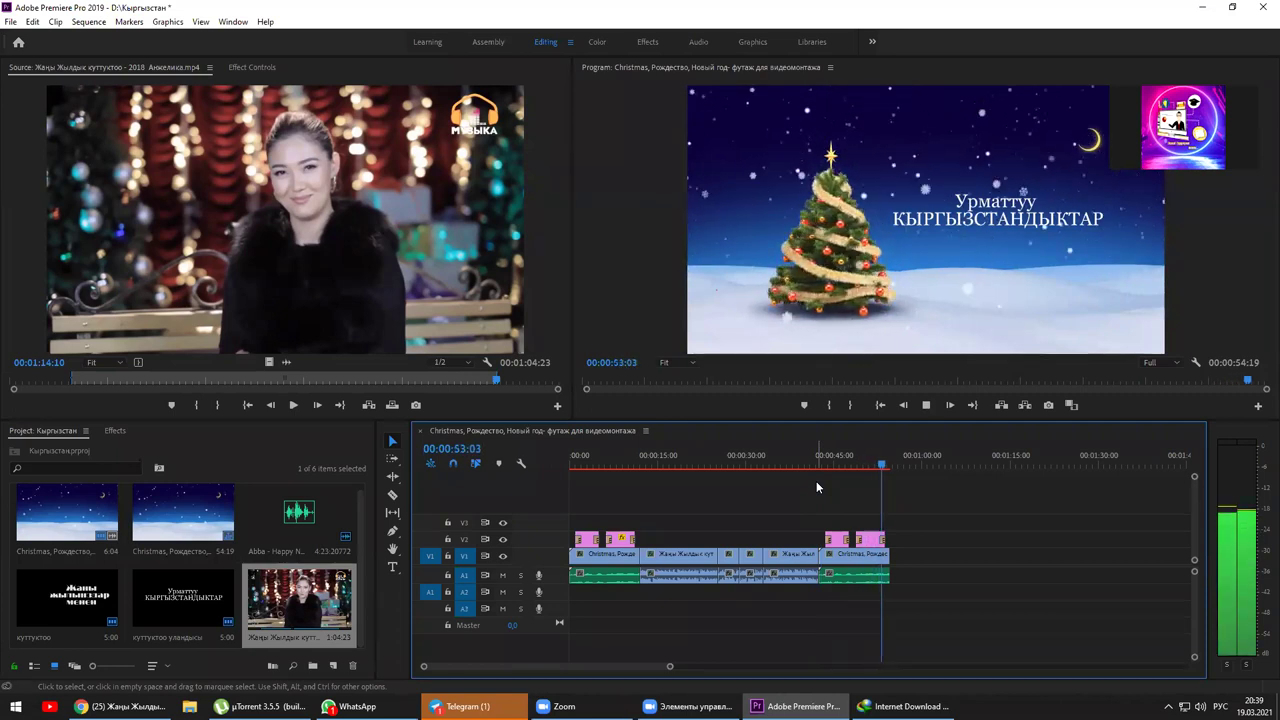
{"action": "key", "text": "space"}
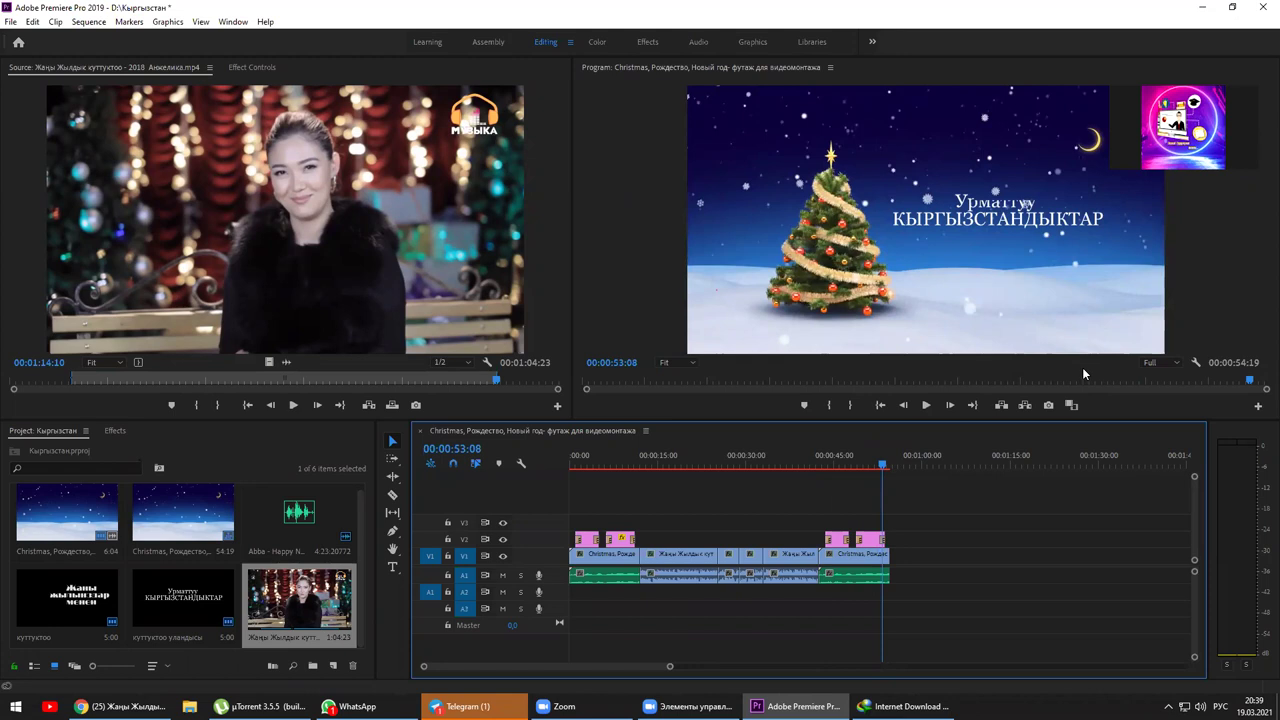
{"action": "left_click", "coordinate": [668, 465]}
{"action": "left_click_drag", "start_coordinate": [666, 466], "coordinate": [641, 474]}
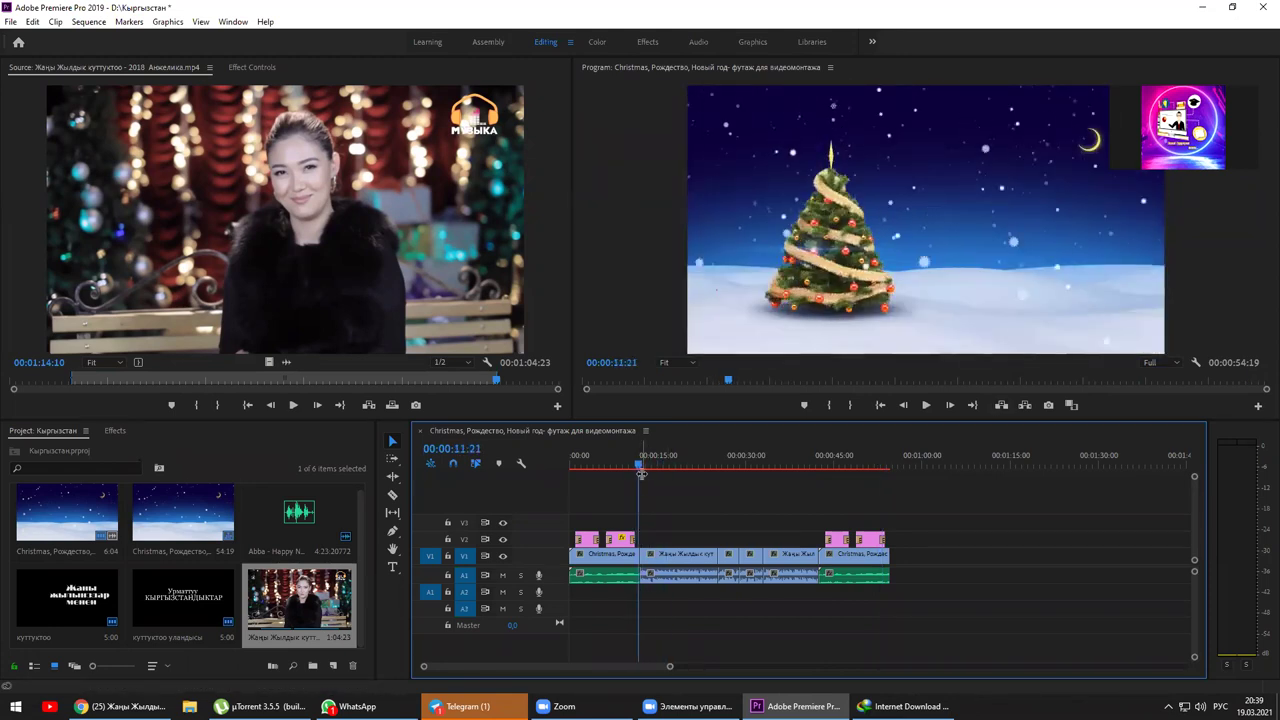
{"action": "left_click", "coordinate": [634, 464]}
{"action": "key", "text": "space"}
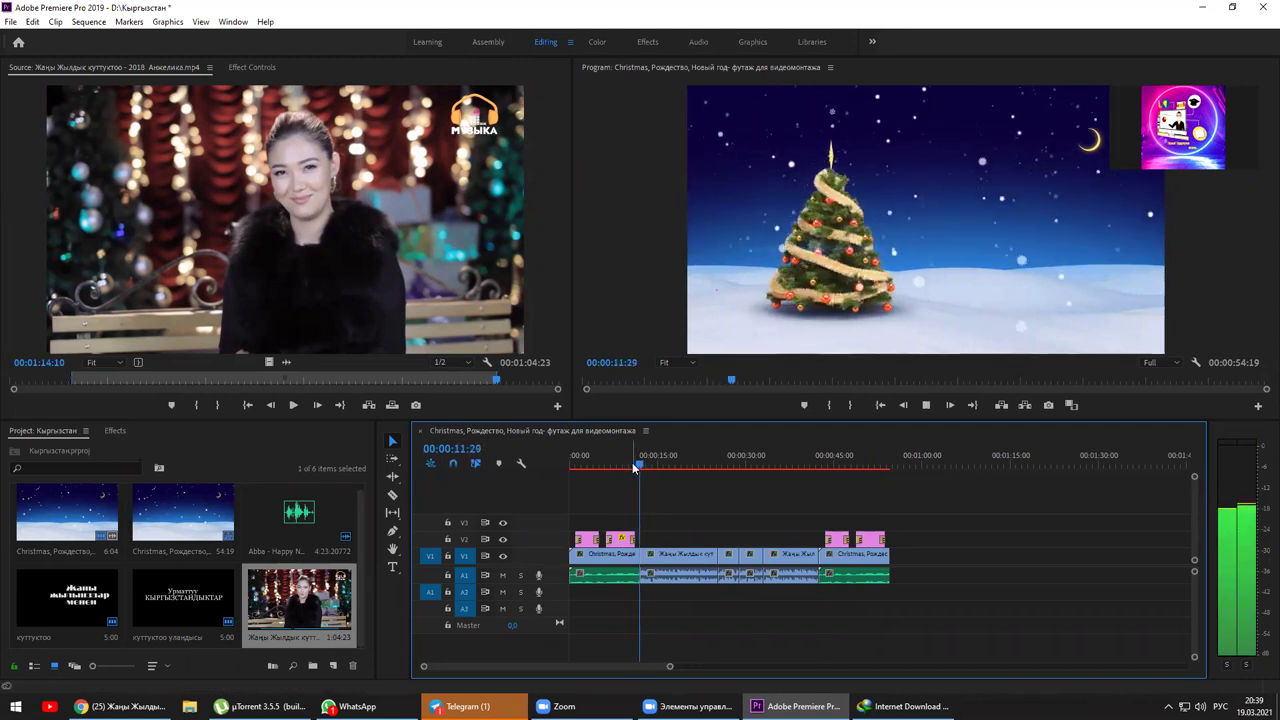
{"action": "key", "text": "space"}
{"action": "key", "text": "space"}
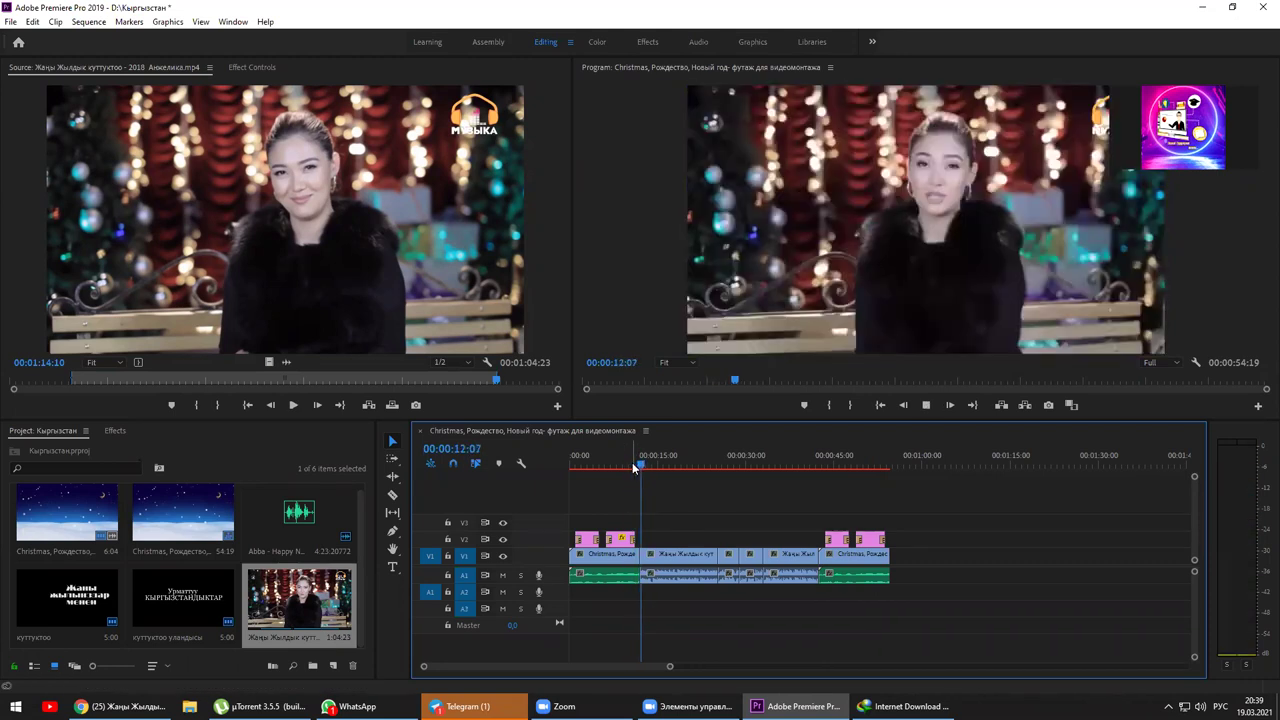
{"action": "key", "text": "space"}
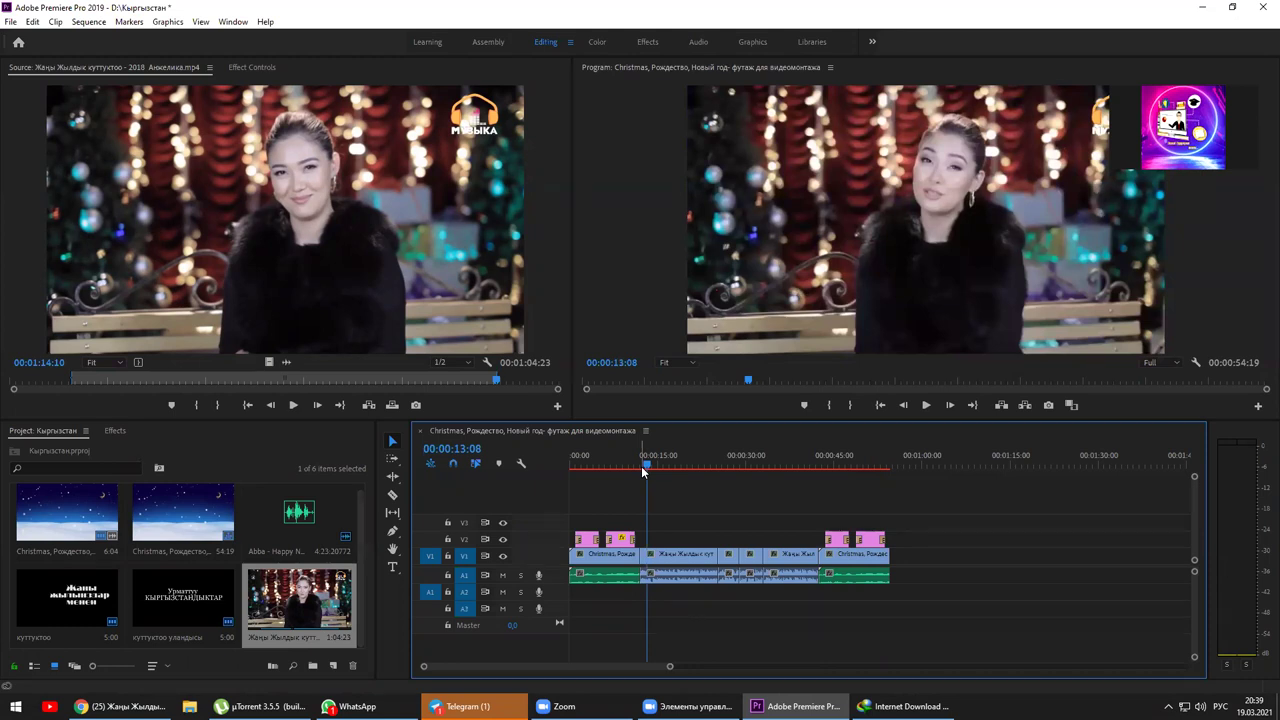
{"action": "key", "text": "space"}
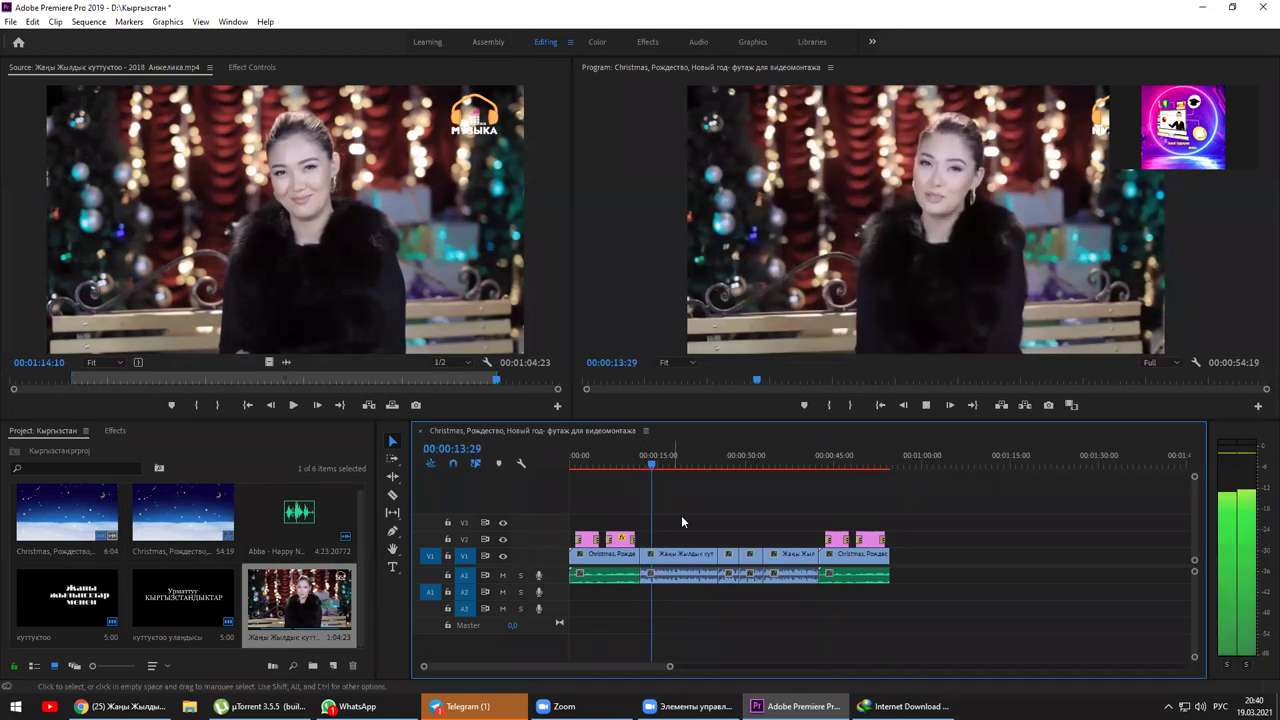
{"action": "key", "text": "space"}
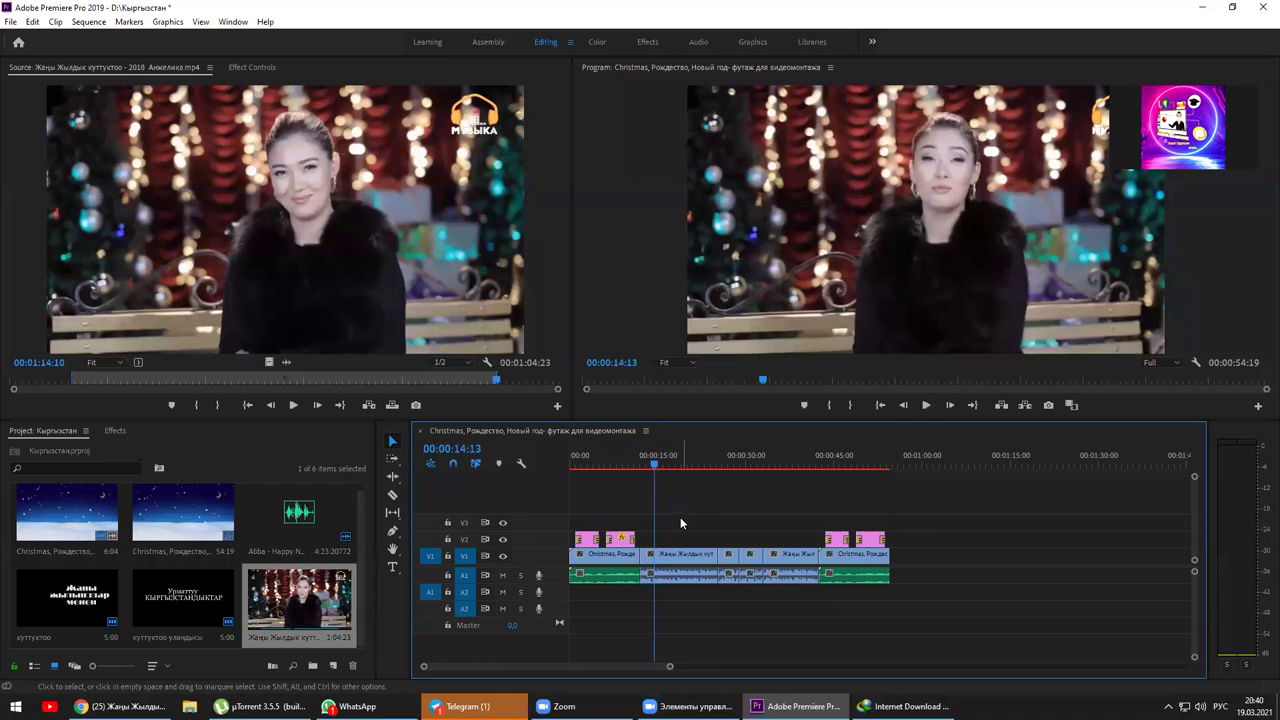
{"action": "left_click", "coordinate": [638, 464]}
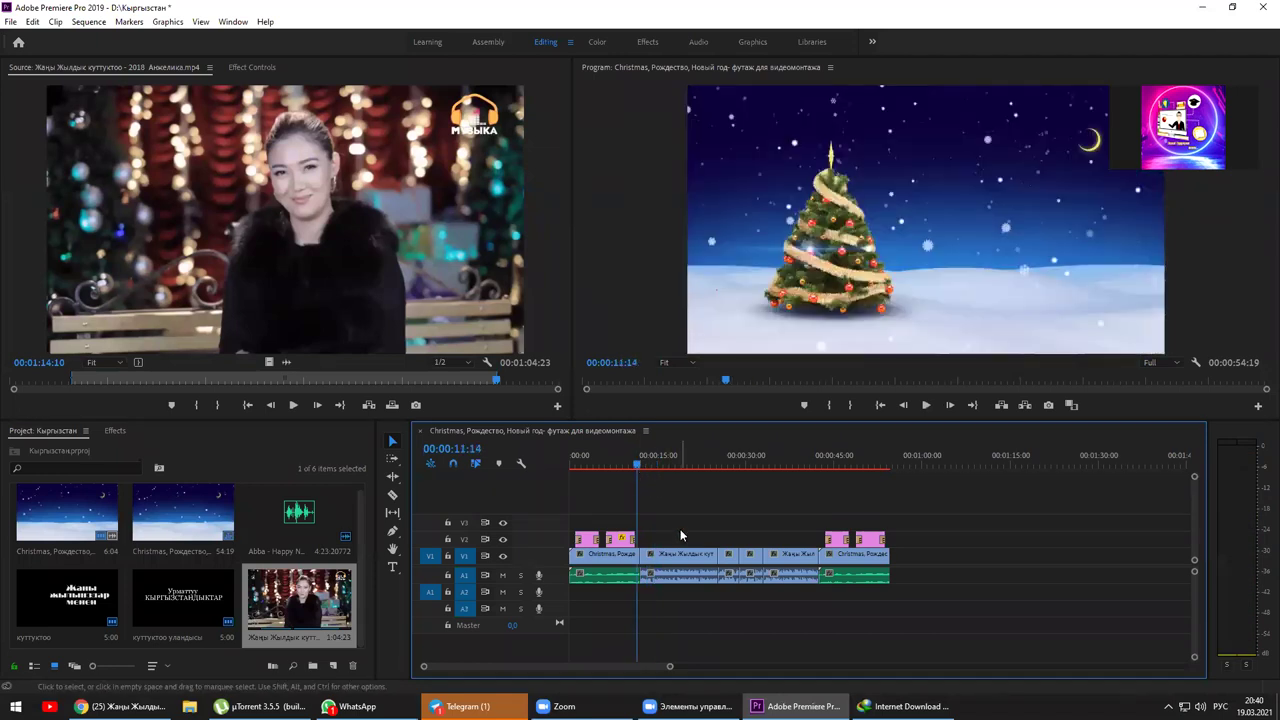
{"action": "key", "text": "space"}
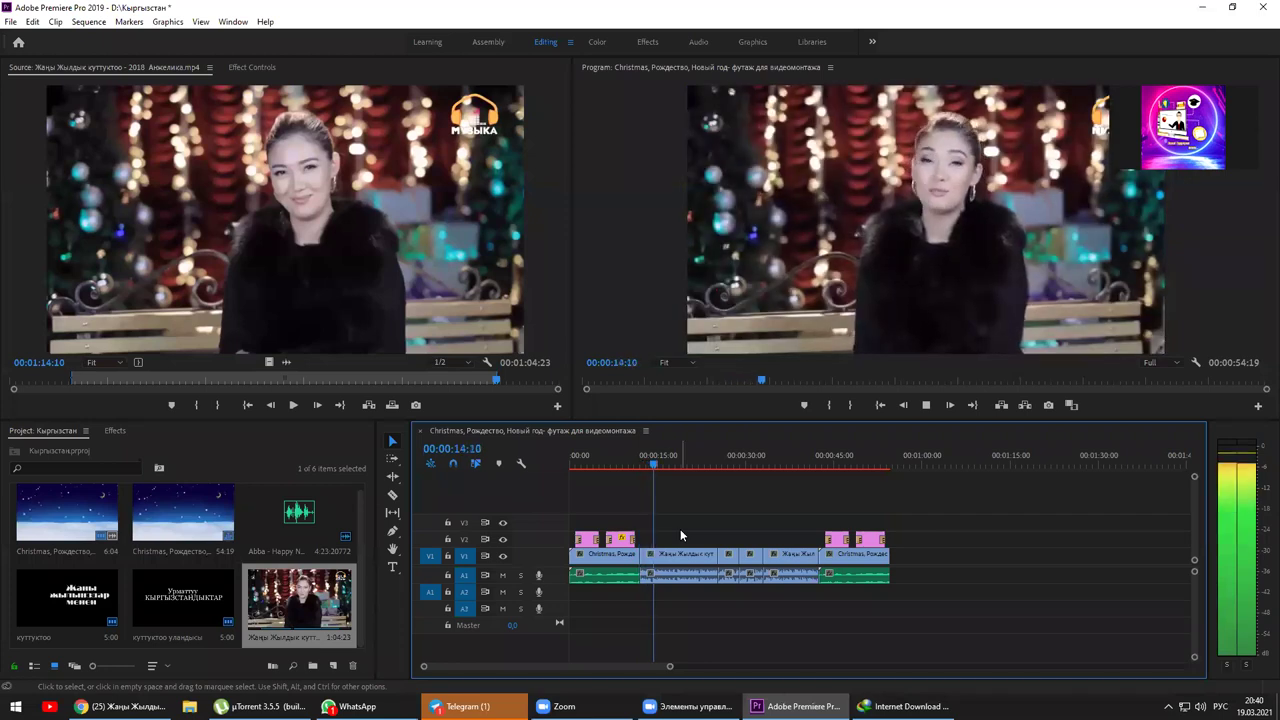
{"action": "key", "text": "space"}
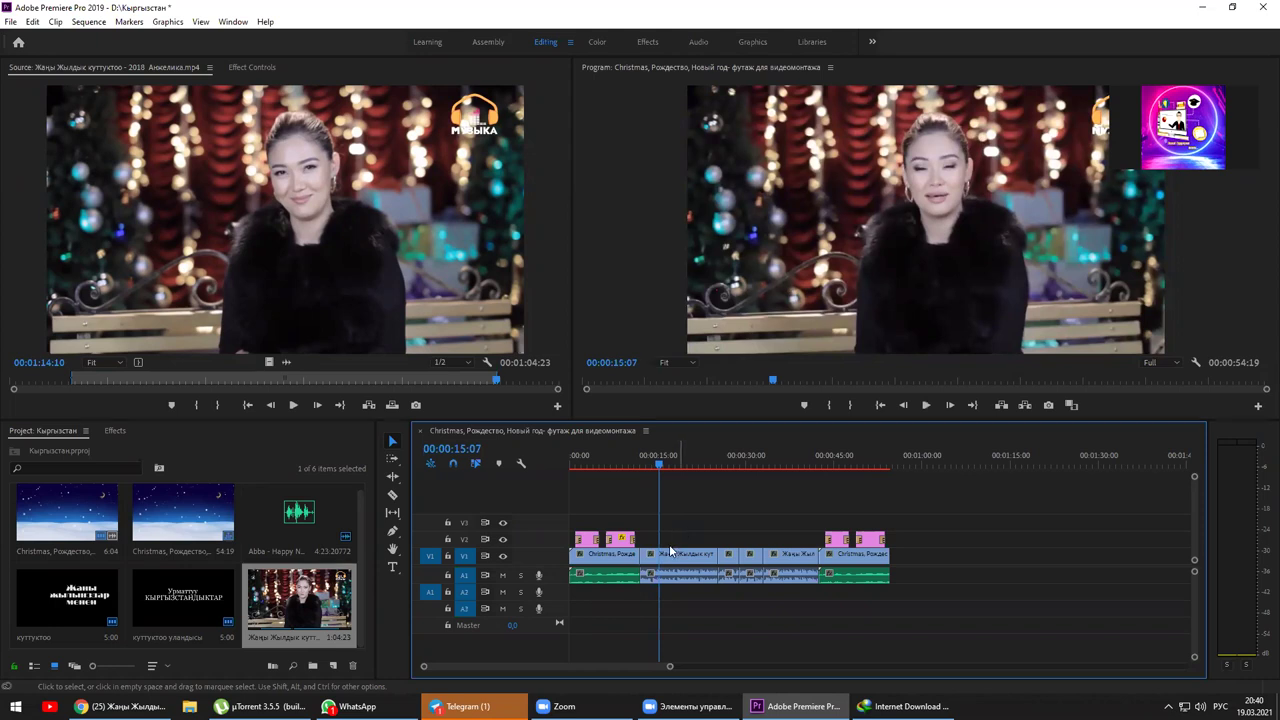
Create a new Legacy Title named ИМЯ.
{"action": "left_click", "coordinate": [9, 22]}
{"action": "mouse_move", "coordinate": [110, 38]}
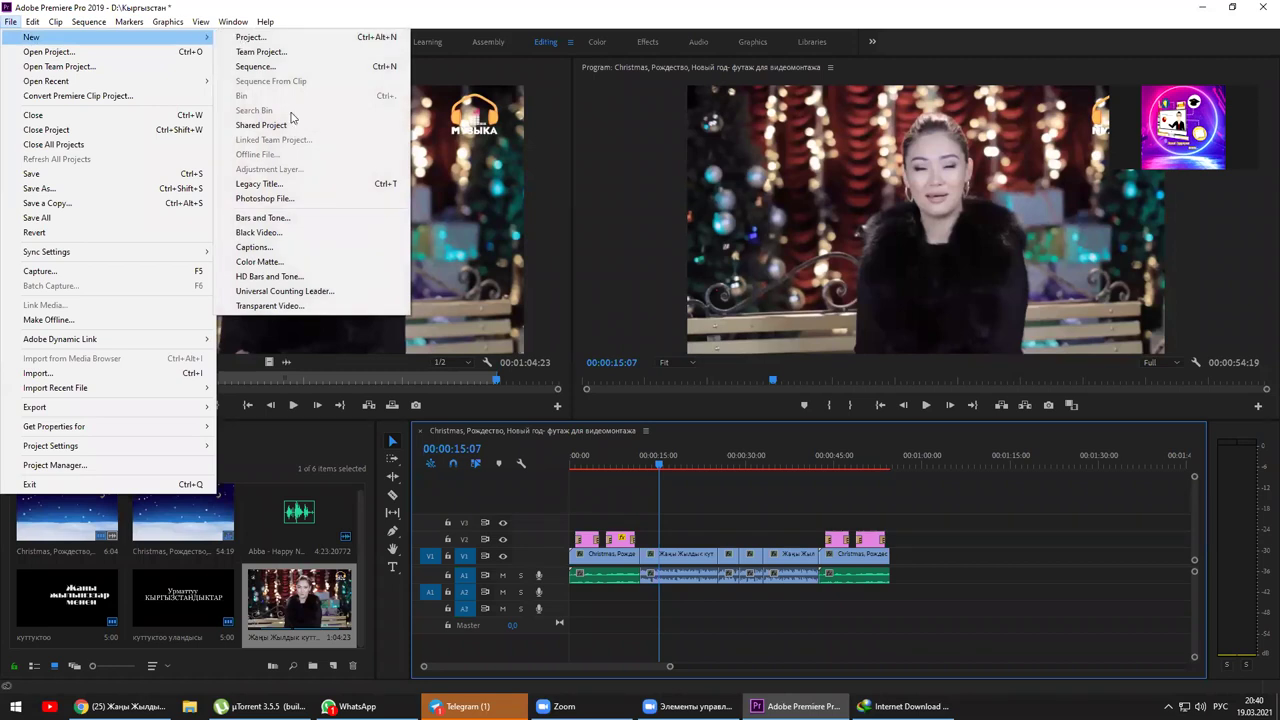
{"action": "left_click", "coordinate": [288, 184]}
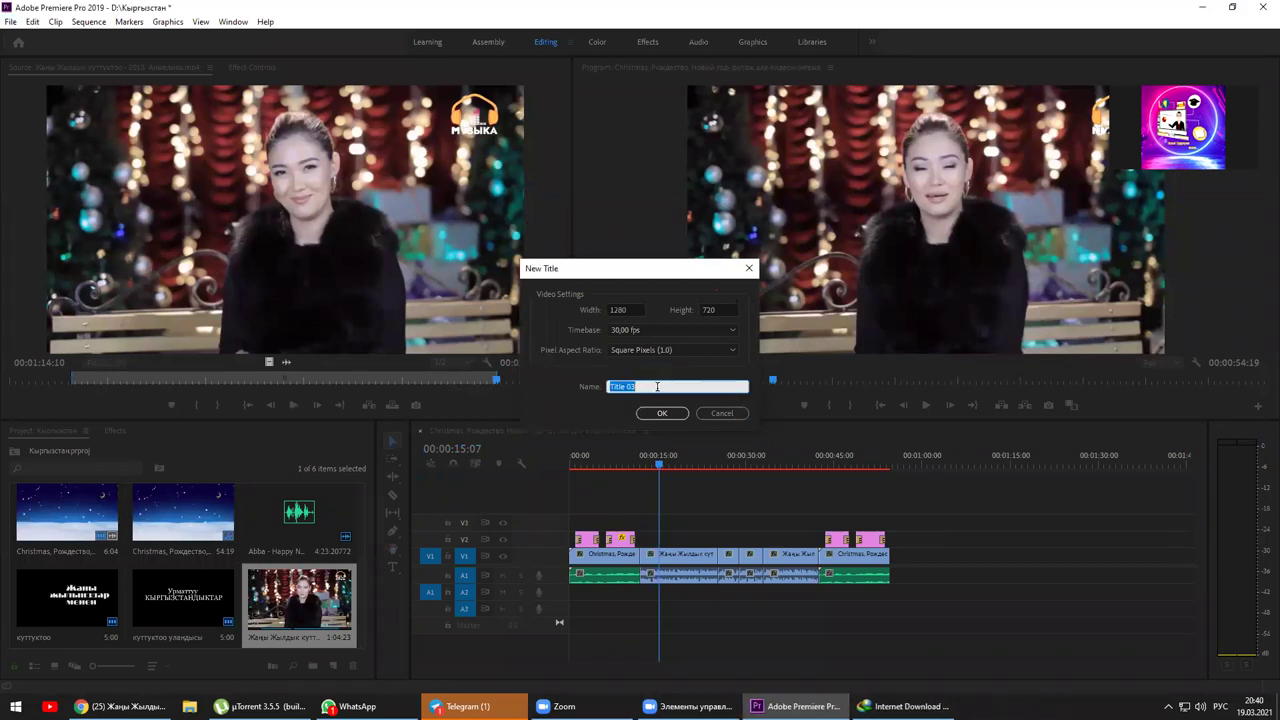
{"action": "type", "text": "ИМЯ"}
{"action": "left_click", "coordinate": [662, 413]}
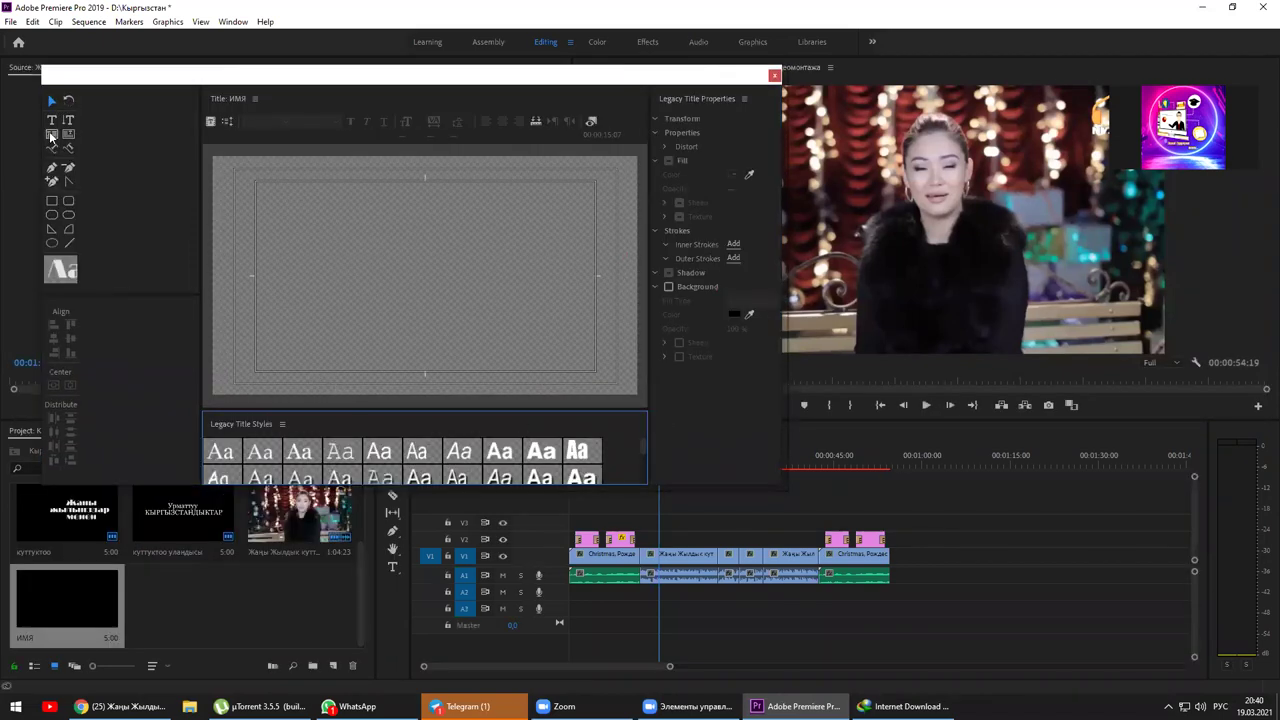
Draw a white rectangle bar across the bottom of the title.
{"action": "left_click", "coordinate": [52, 201]}
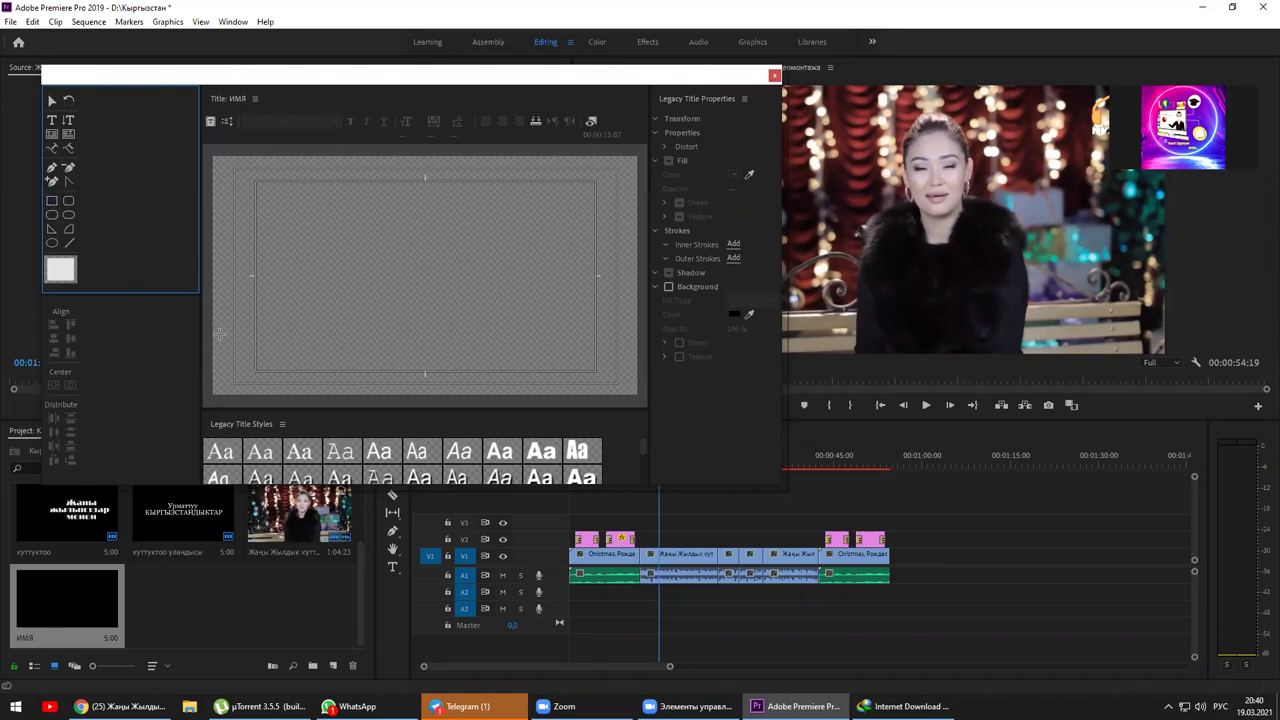
{"action": "left_click_drag", "start_coordinate": [211, 337], "coordinate": [636, 398]}
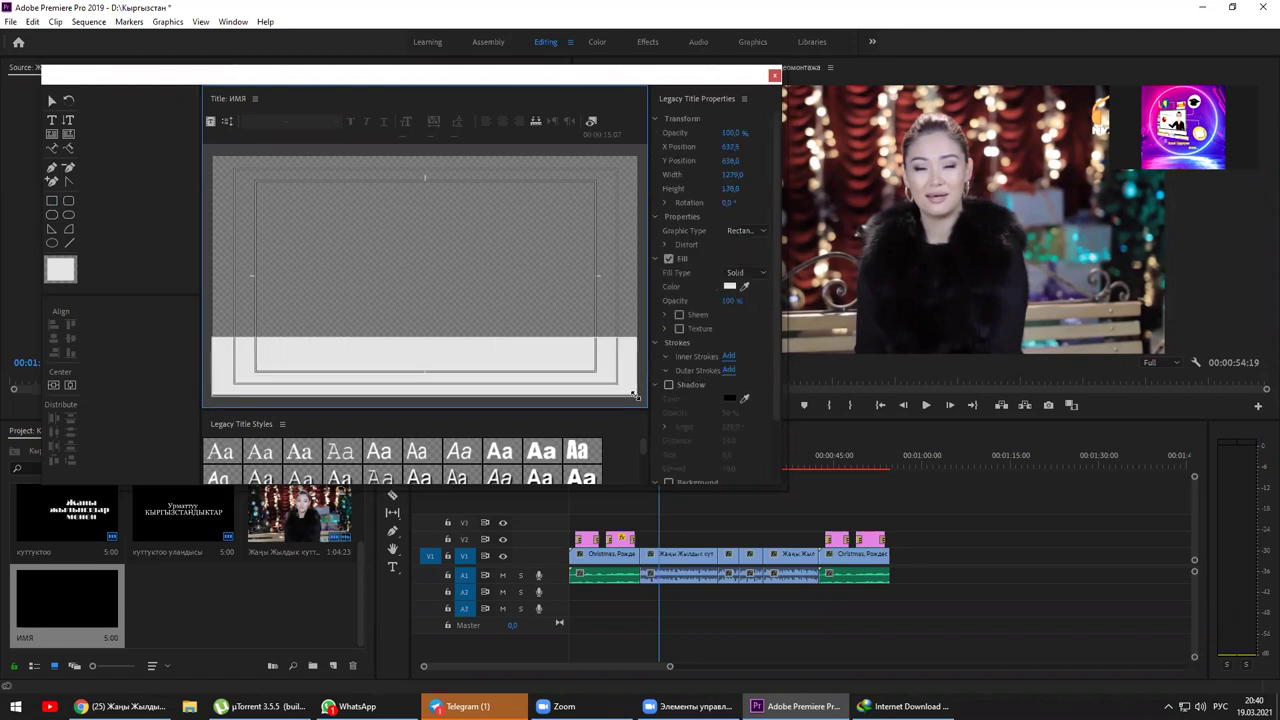
{"action": "left_click", "coordinate": [53, 120]}
{"action": "key", "text": "v"}
{"action": "left_click", "coordinate": [481, 371]}
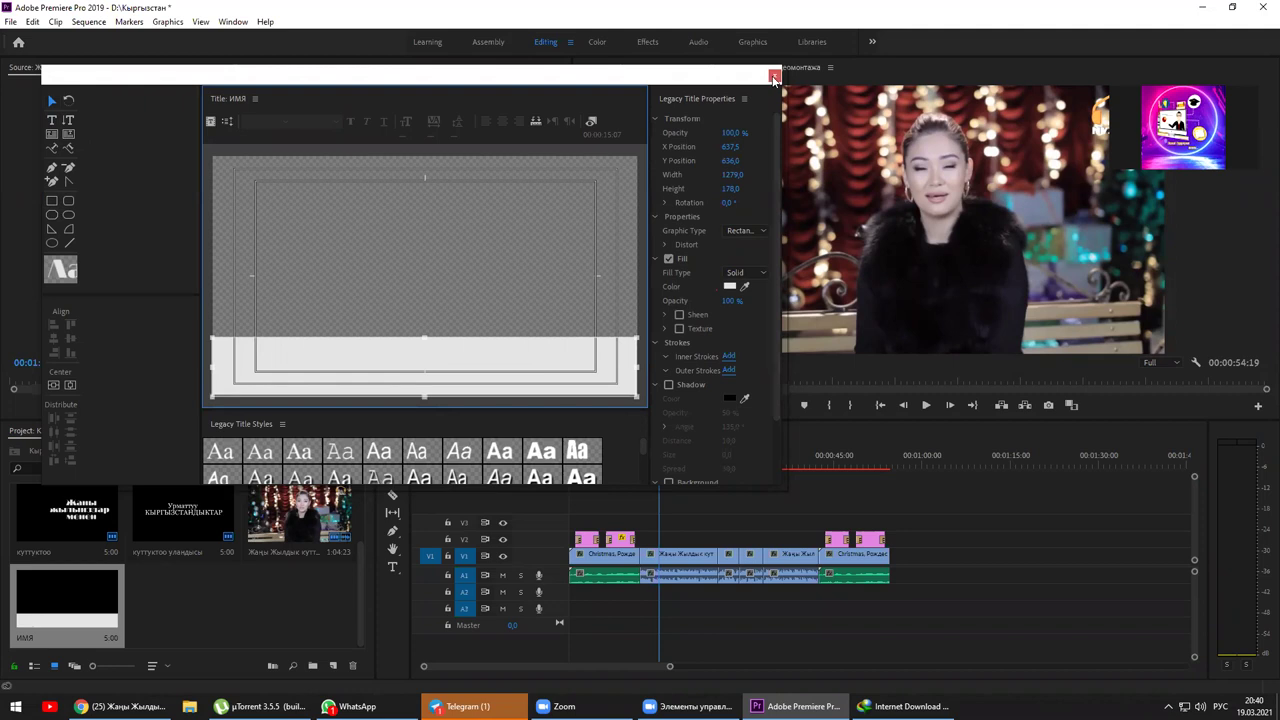
Close the titler, place the ИМЯ title on V2 at the playhead, and preview it.
{"action": "left_click", "coordinate": [774, 76]}
{"action": "left_click_drag", "start_coordinate": [196, 599], "coordinate": [670, 541]}
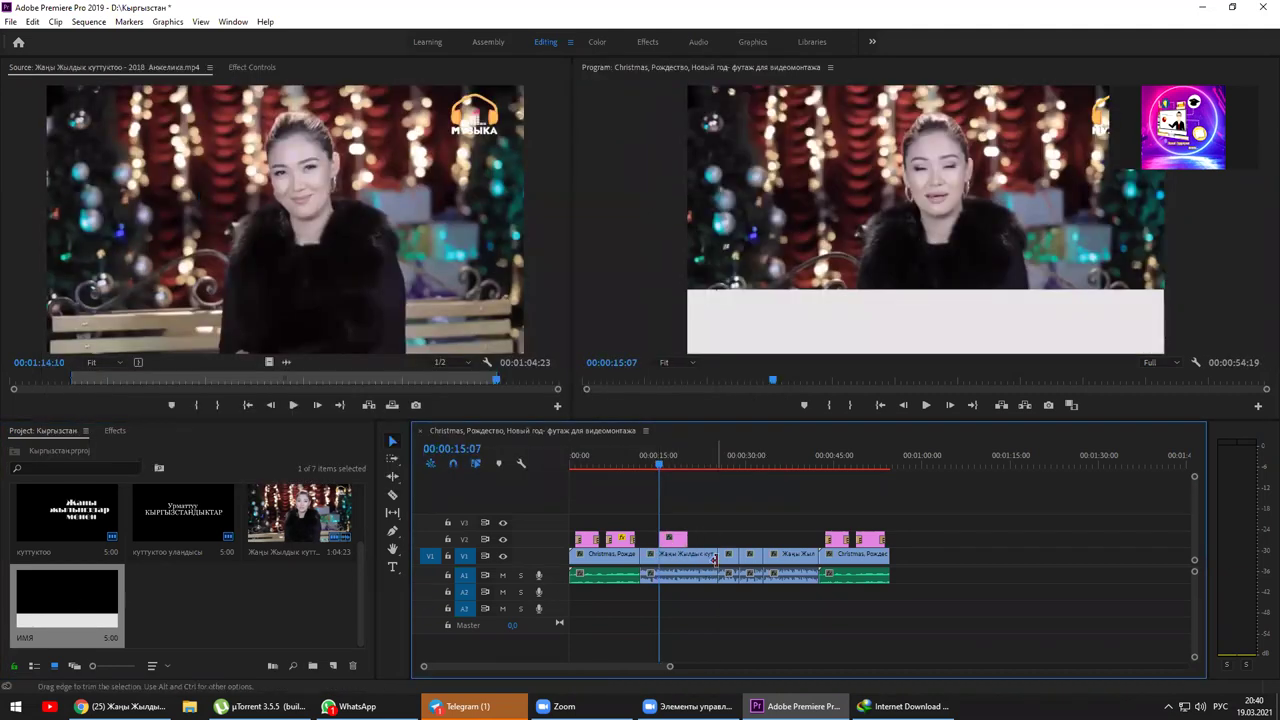
{"action": "key", "text": "space"}
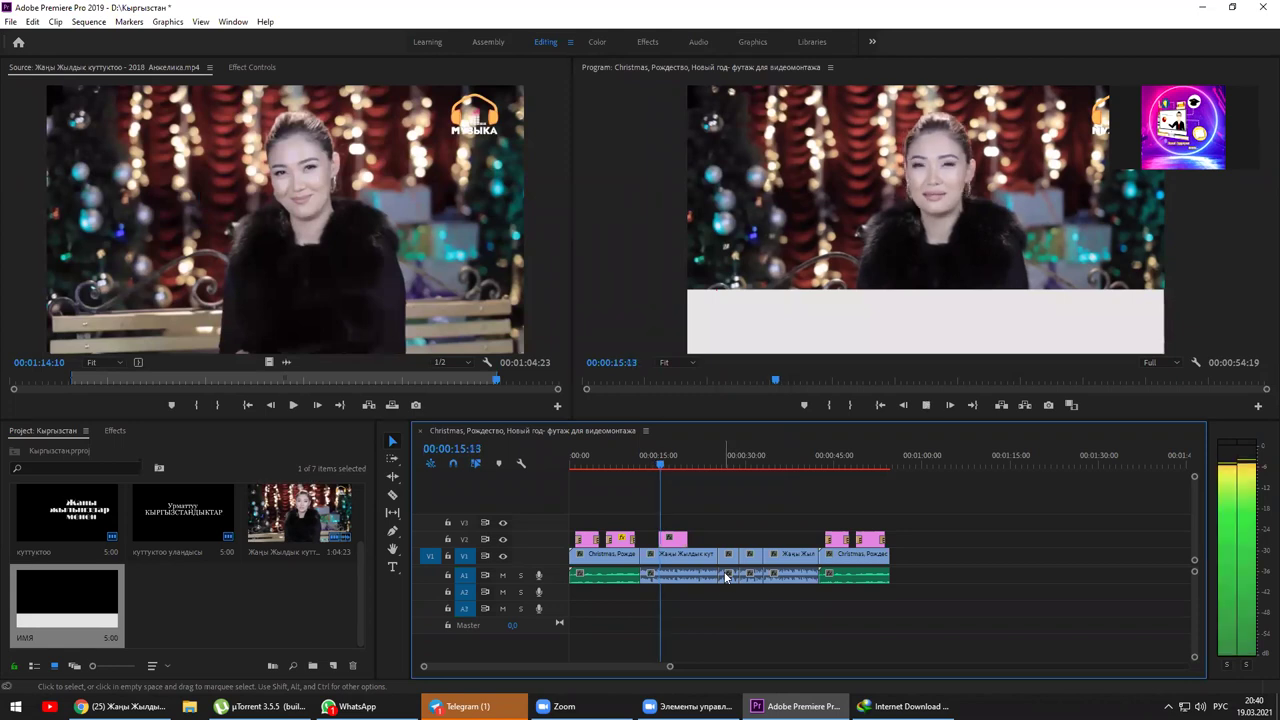
Reopen ИМЯ, set the bar's Fill Opacity to 58%, and lower its top edge.
{"action": "double_click", "coordinate": [676, 545]}
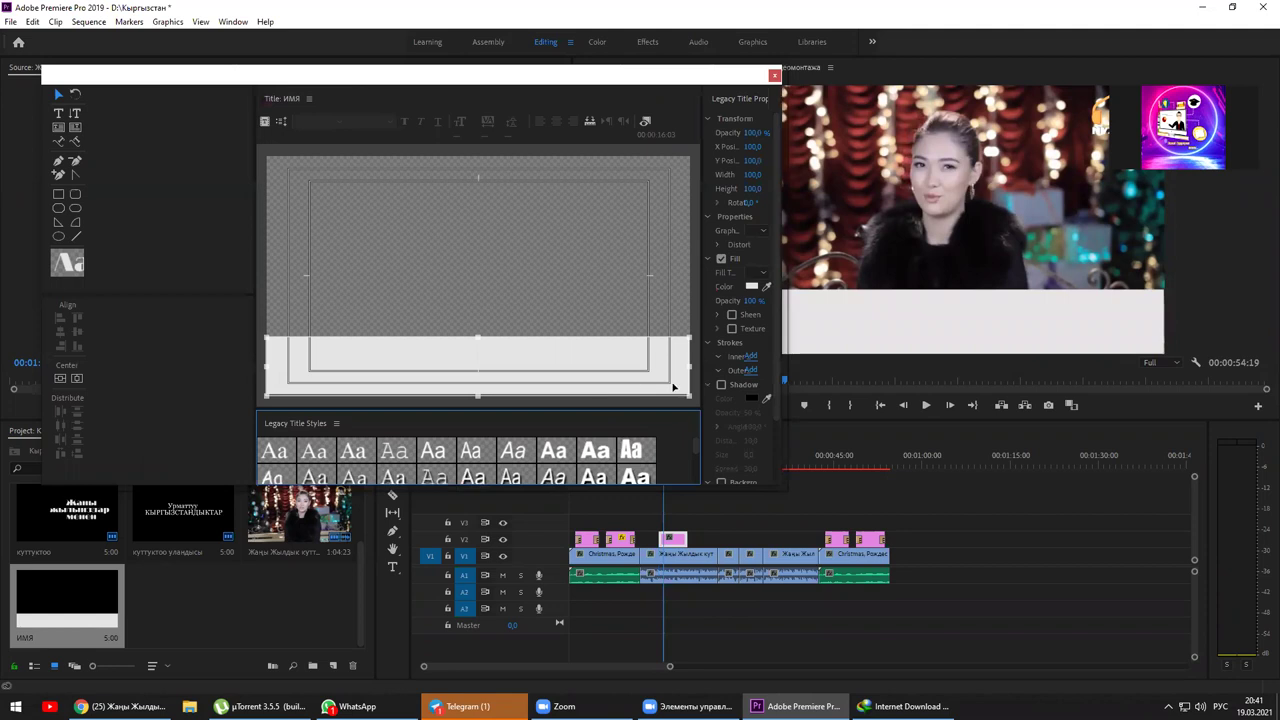
{"action": "left_click_drag", "start_coordinate": [700, 292], "coordinate": [543, 292]}
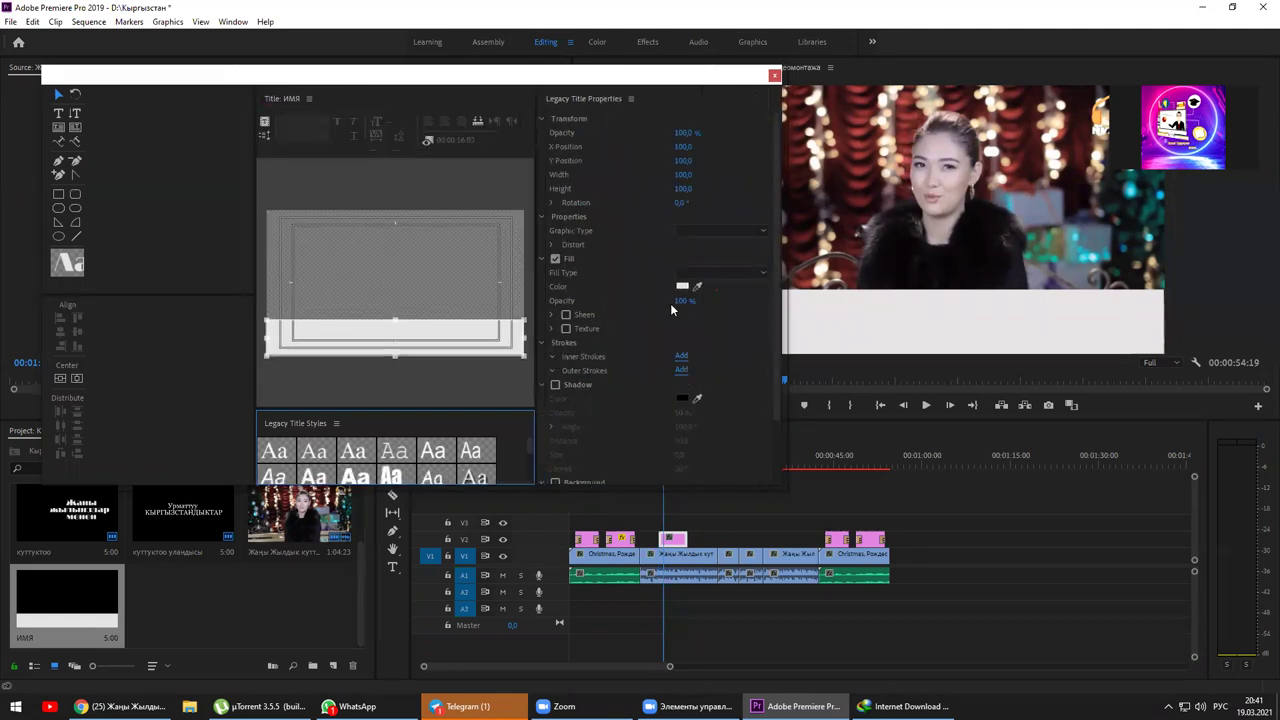
{"action": "left_click_drag", "start_coordinate": [681, 301], "coordinate": [635, 301]}
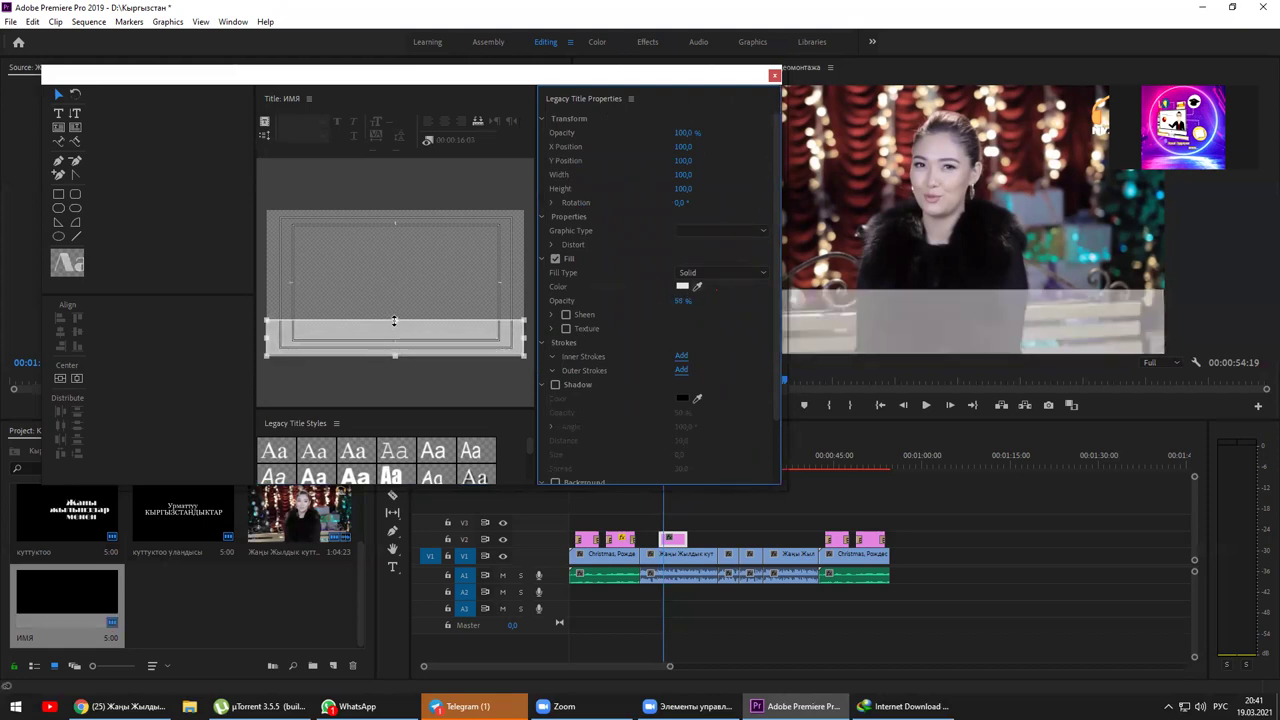
{"action": "left_click_drag", "start_coordinate": [394, 321], "coordinate": [391, 329]}
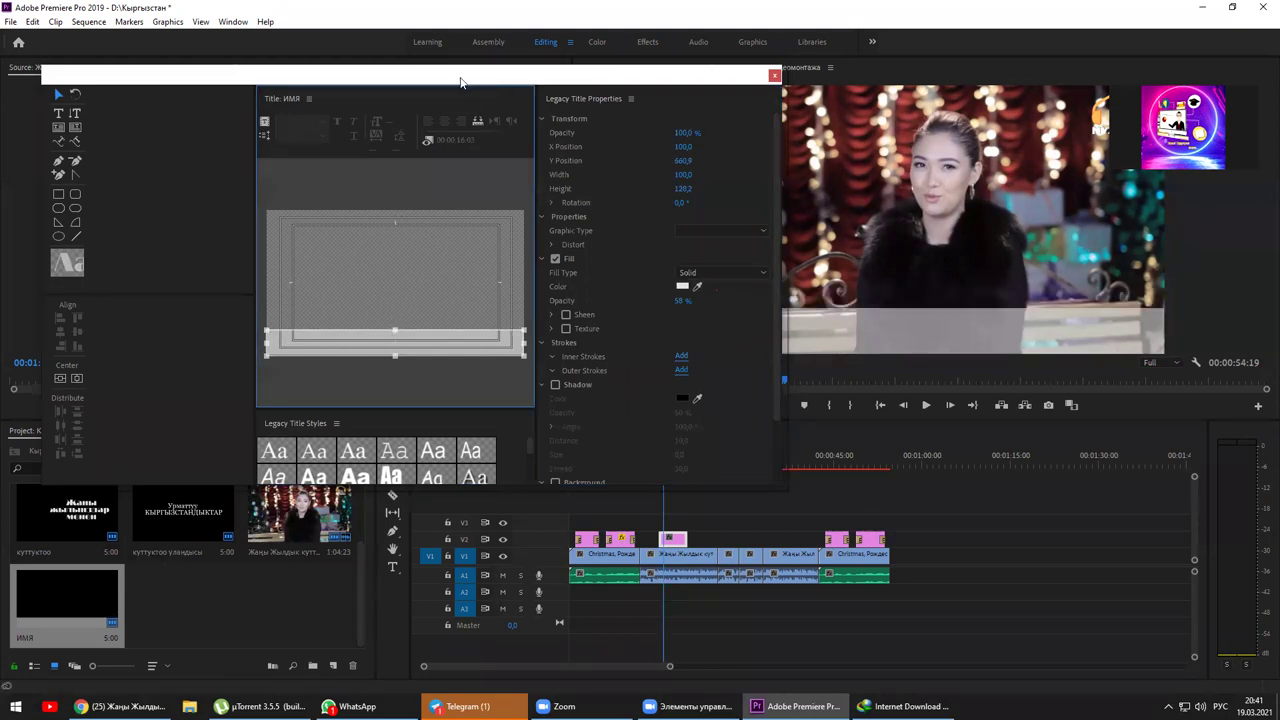
{"action": "left_click_drag", "start_coordinate": [461, 81], "coordinate": [429, 84]}
{"action": "left_click_drag", "start_coordinate": [223, 168], "coordinate": [80, 168]}
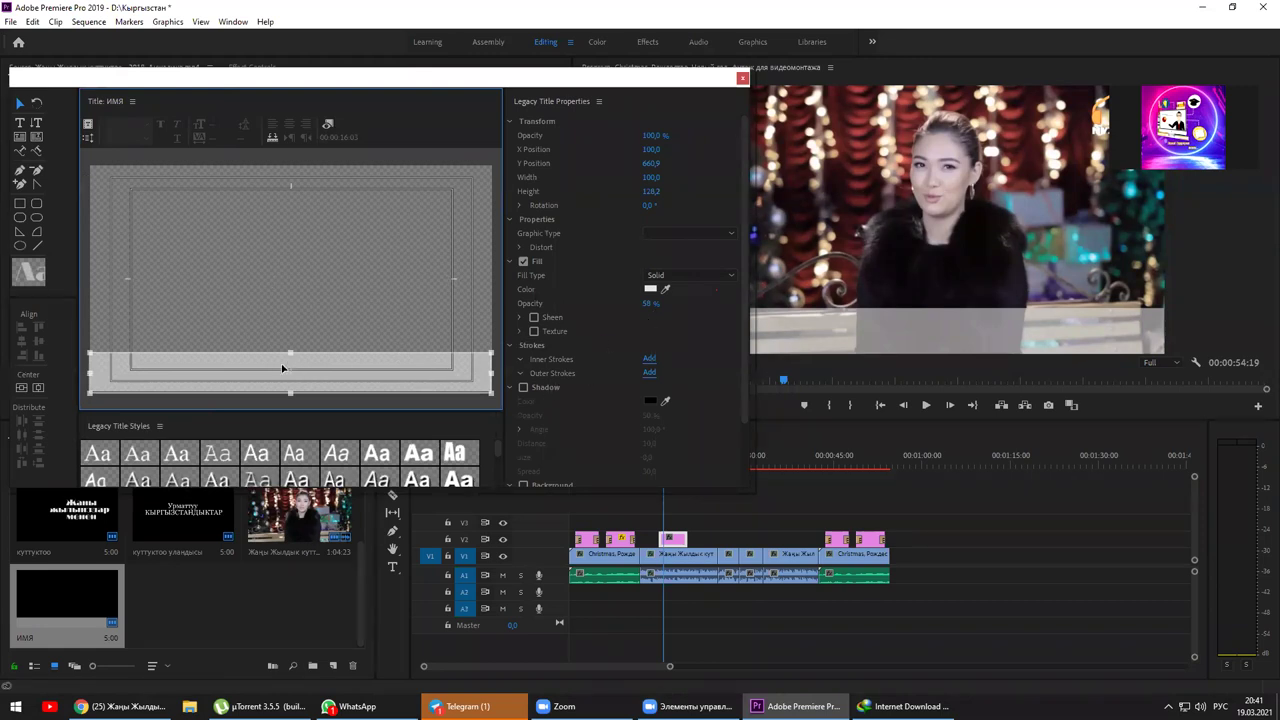
{"action": "left_click_drag", "start_coordinate": [287, 359], "coordinate": [289, 357]}
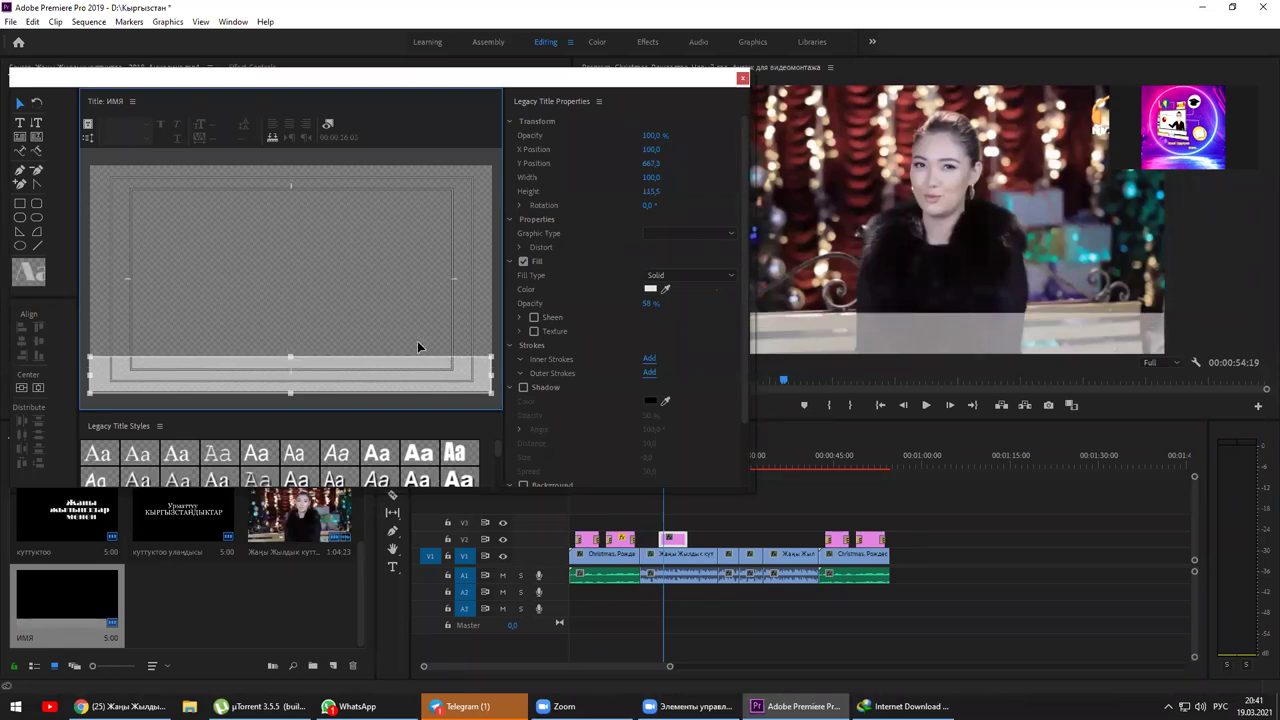
{"action": "left_click", "coordinate": [19, 122]}
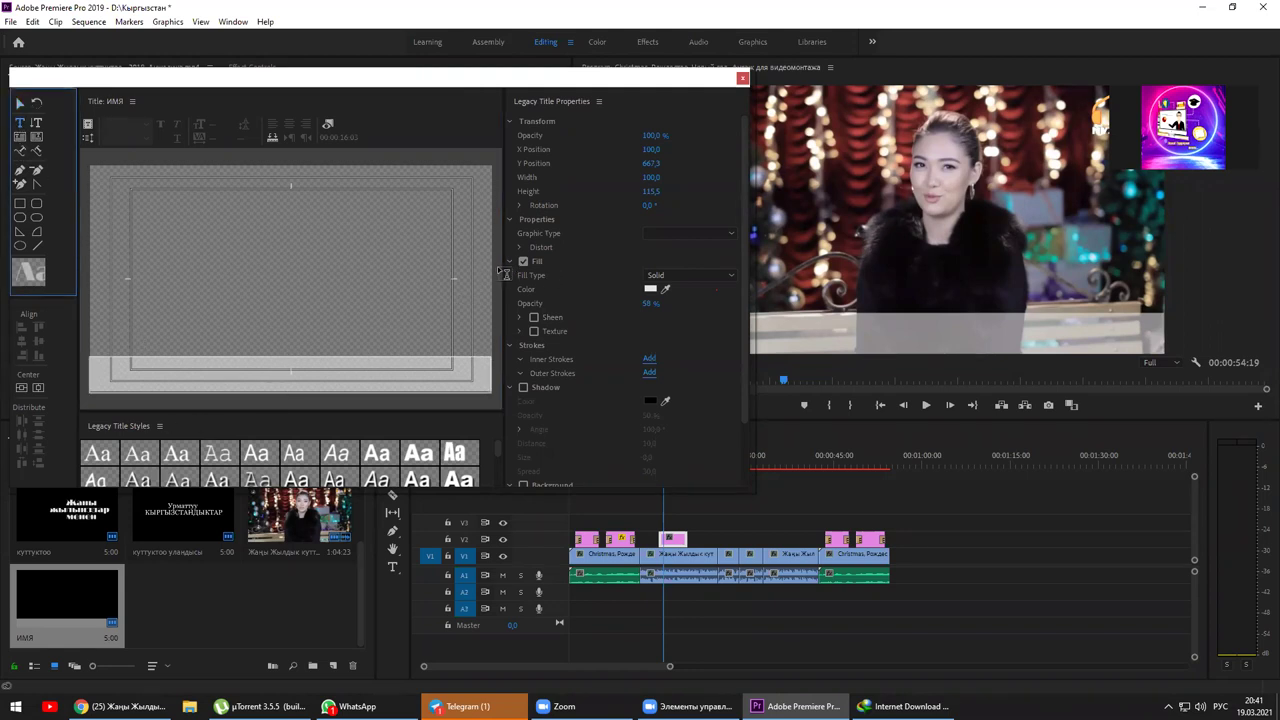
{"action": "left_click_drag", "start_coordinate": [503, 269], "coordinate": [442, 269]}
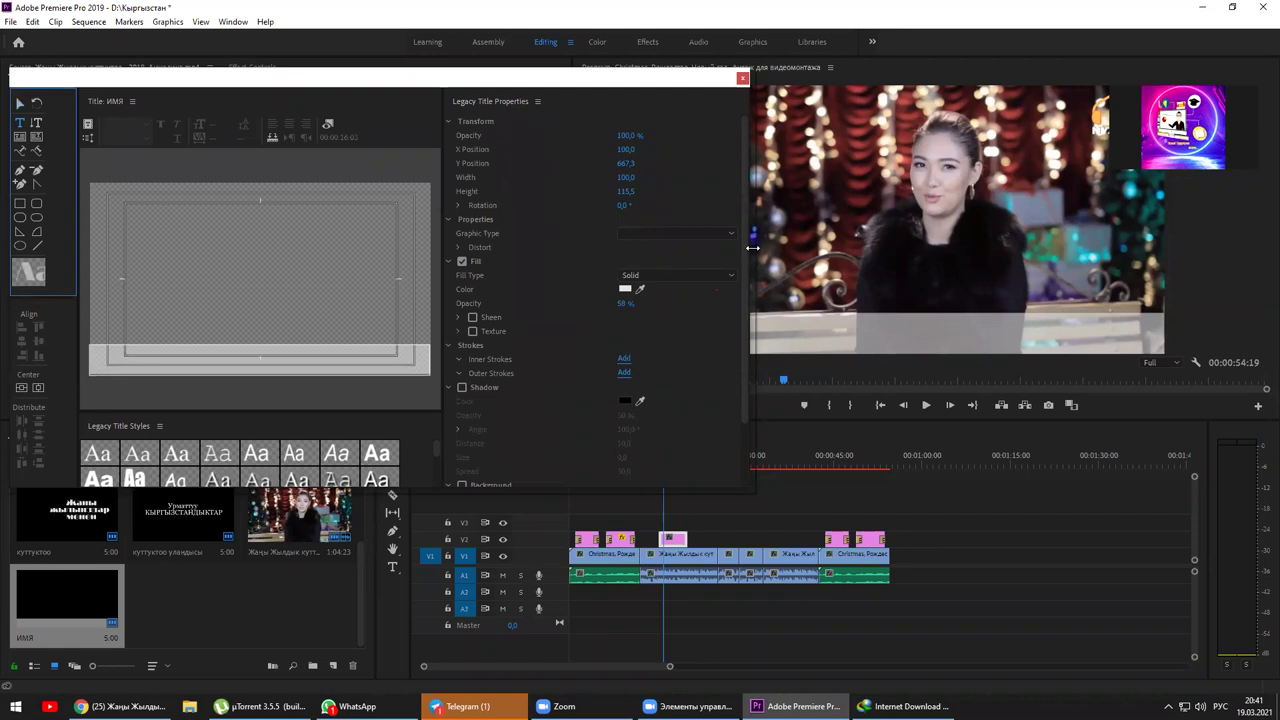
{"action": "left_click_drag", "start_coordinate": [752, 248], "coordinate": [702, 248]}
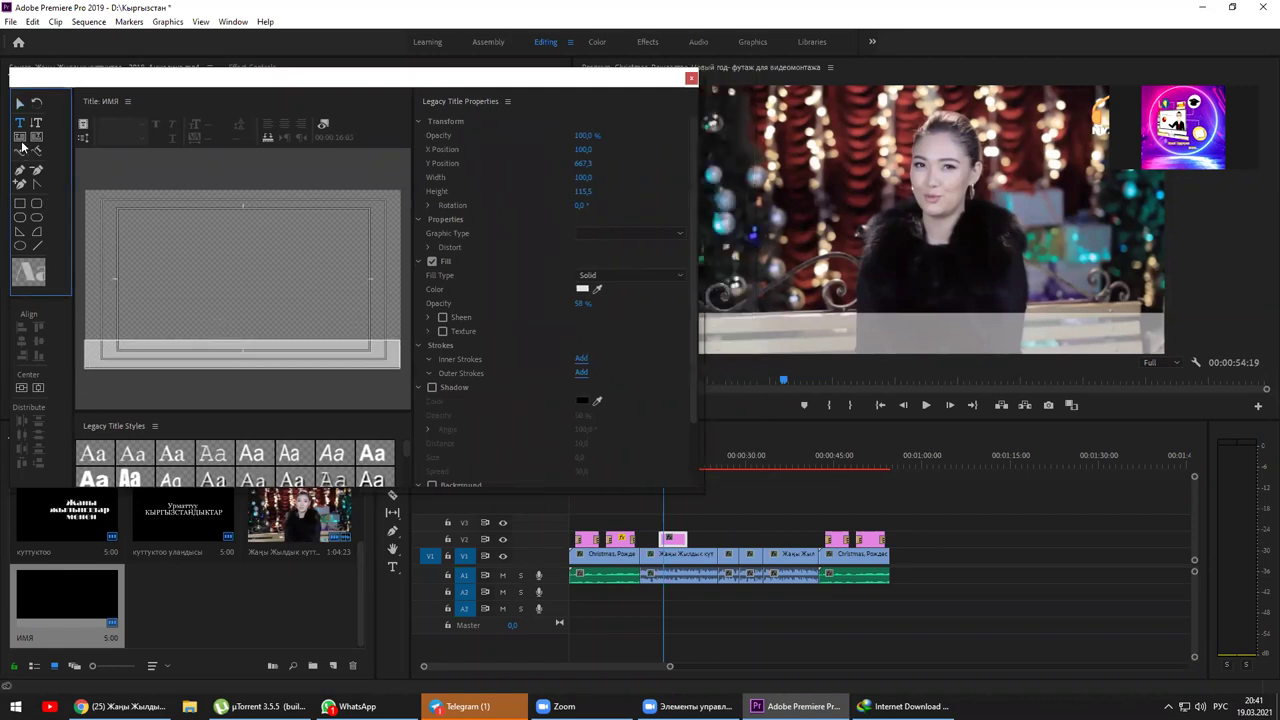
Add a Georgia-styled text box on the bar and type the singer's name.
{"action": "left_click", "coordinate": [19, 122]}
{"action": "left_click", "coordinate": [163, 350]}
{"action": "type", "text": "а"}
{"action": "key", "text": "BackSpace"}
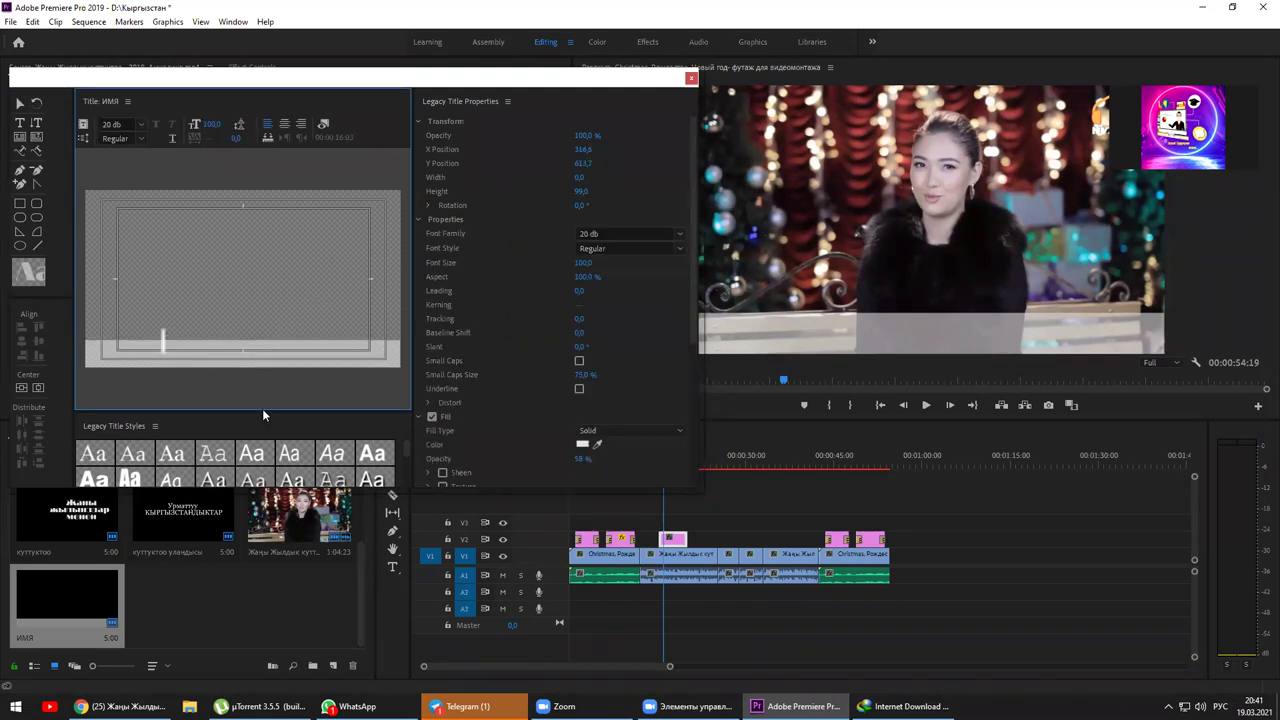
{"action": "left_click", "coordinate": [172, 456]}
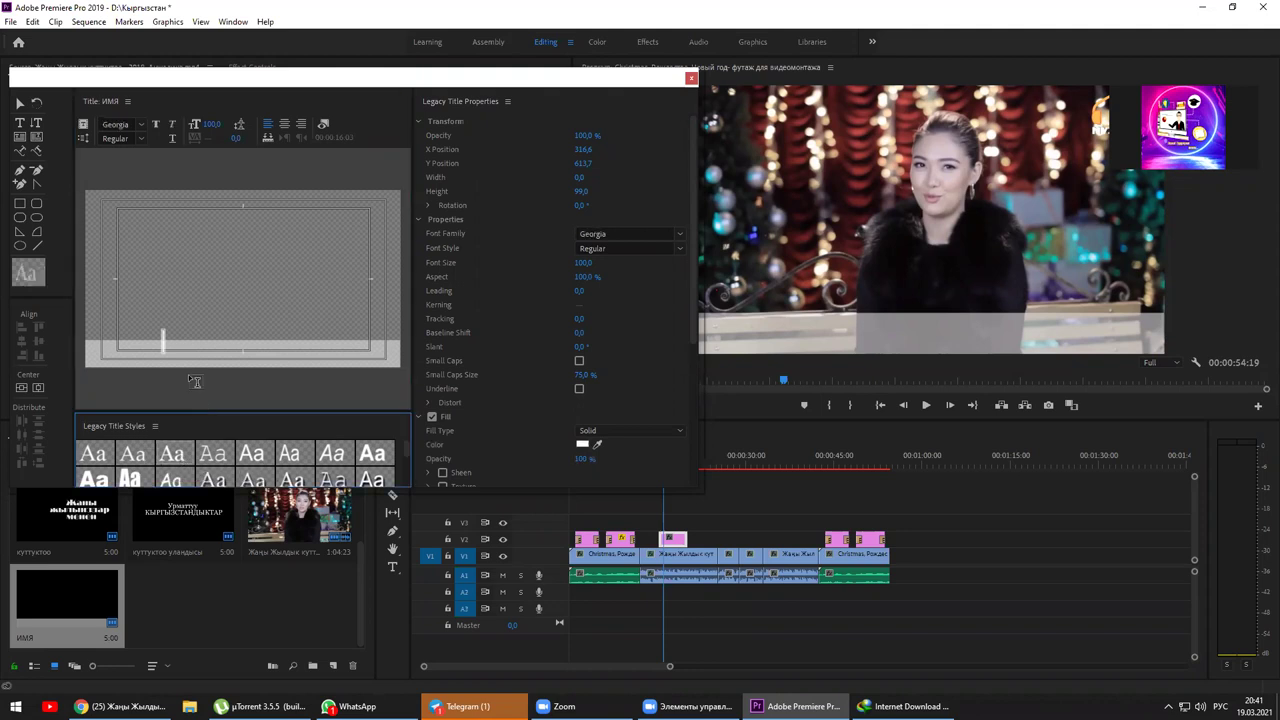
{"action": "key", "text": "b"}
{"action": "left_click", "coordinate": [165, 344]}
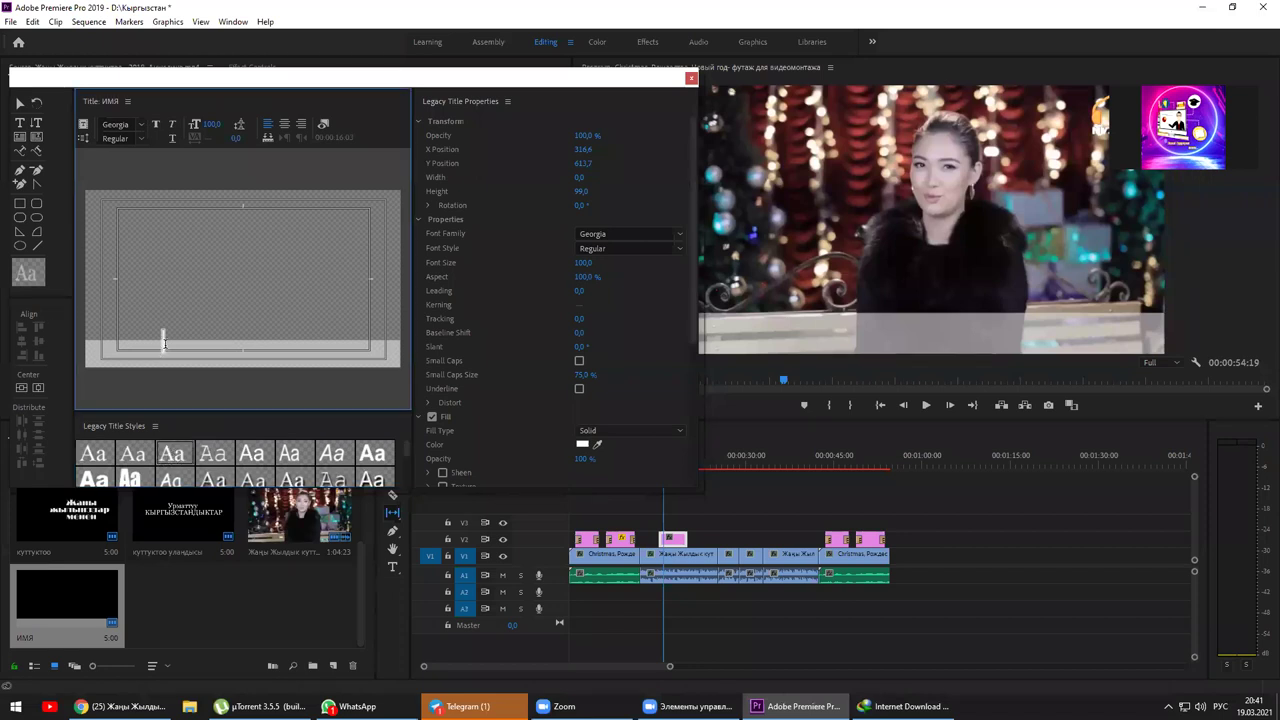
{"action": "type", "text": "A"}
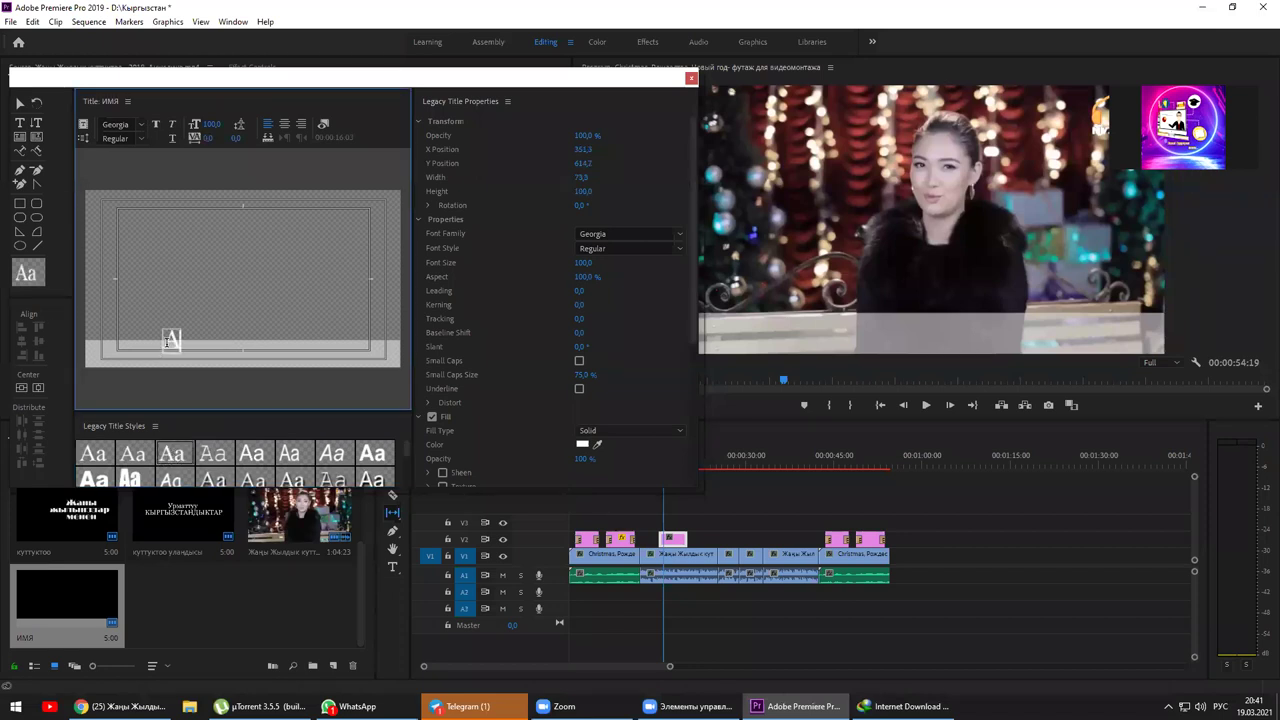
{"action": "type", "text": "нжел"}
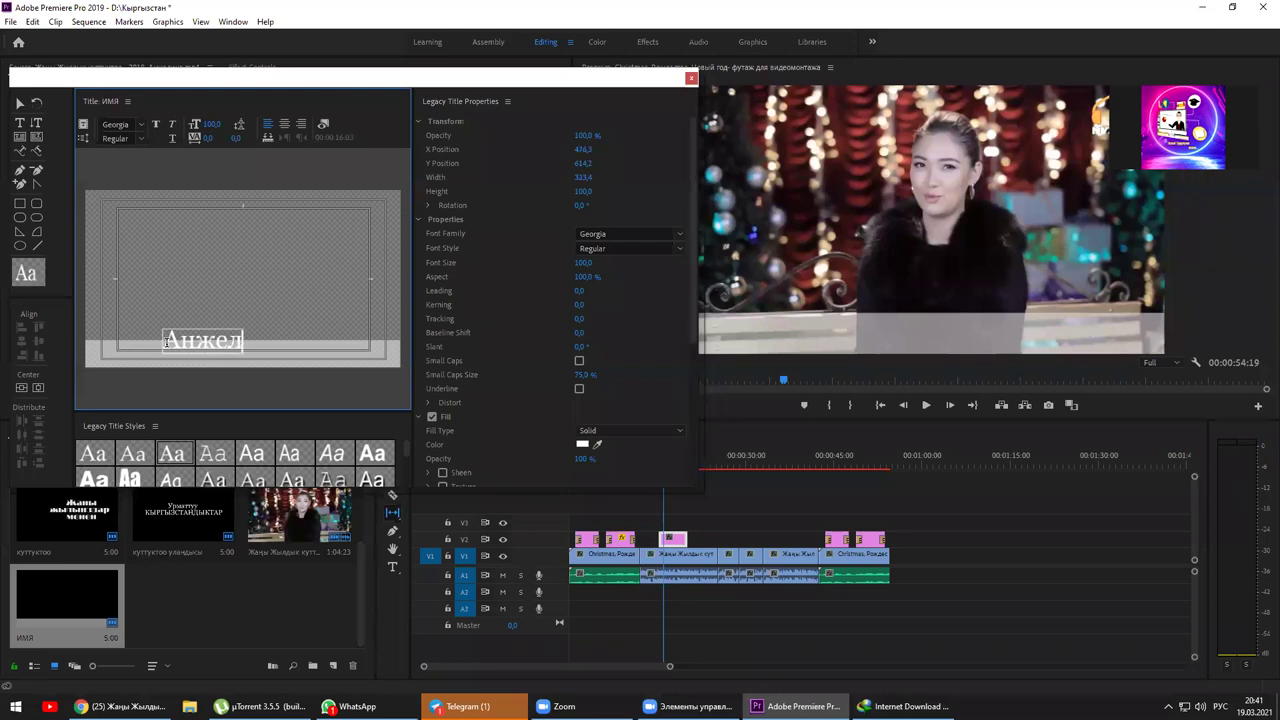
{"action": "type", "text": "ика Кайр"}
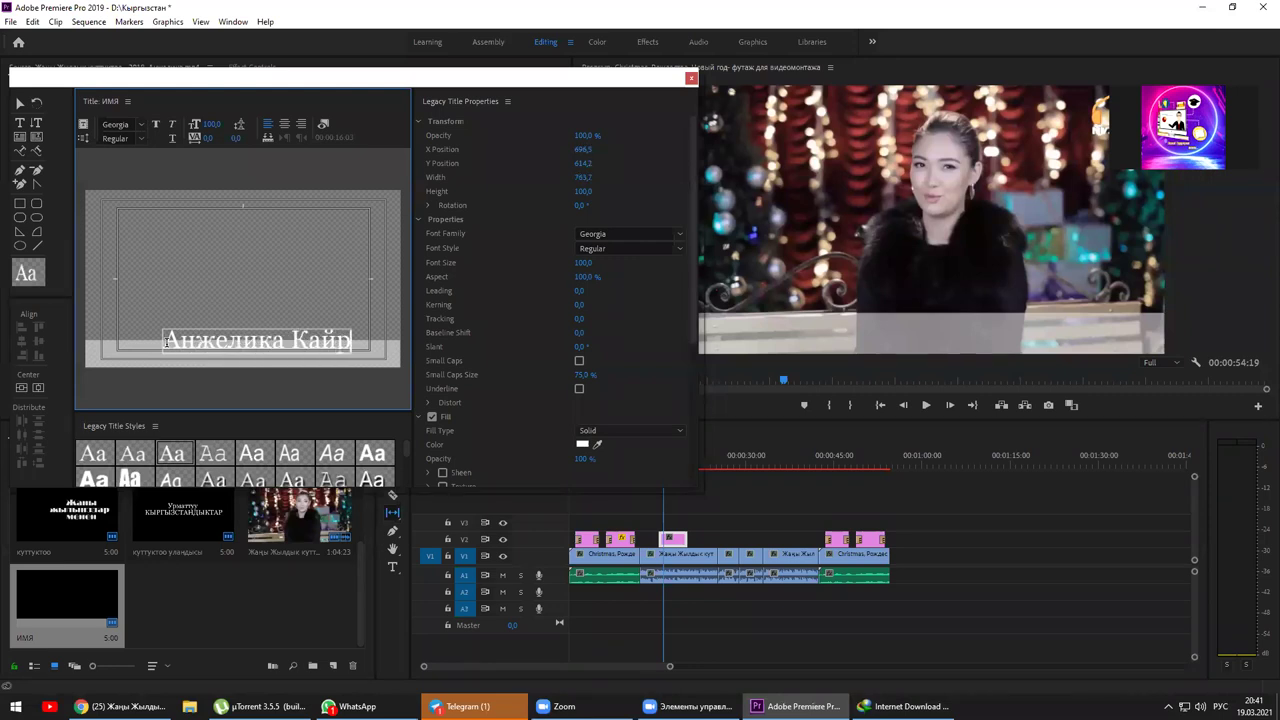
{"action": "type", "text": "атов"}
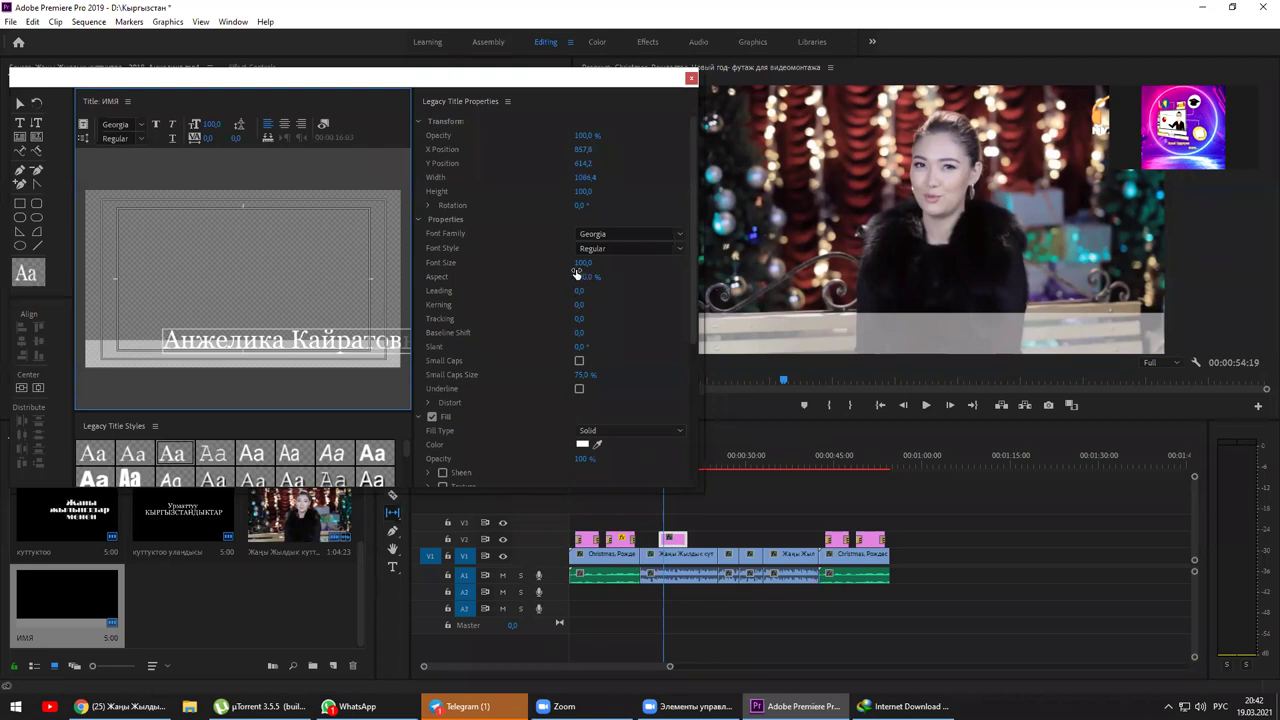
Reduce the name's font size slightly and move it lower onto the bar.
{"action": "mouse_move", "coordinate": [583, 263]}
{"action": "left_mouse_down"}
{"action": "mouse_move", "coordinate": [565, 263]}
{"action": "mouse_move", "coordinate": [566, 251]}
{"action": "left_mouse_up"}
{"action": "left_click", "coordinate": [20, 104]}
{"action": "left_click_drag", "start_coordinate": [238, 338], "coordinate": [224, 357]}
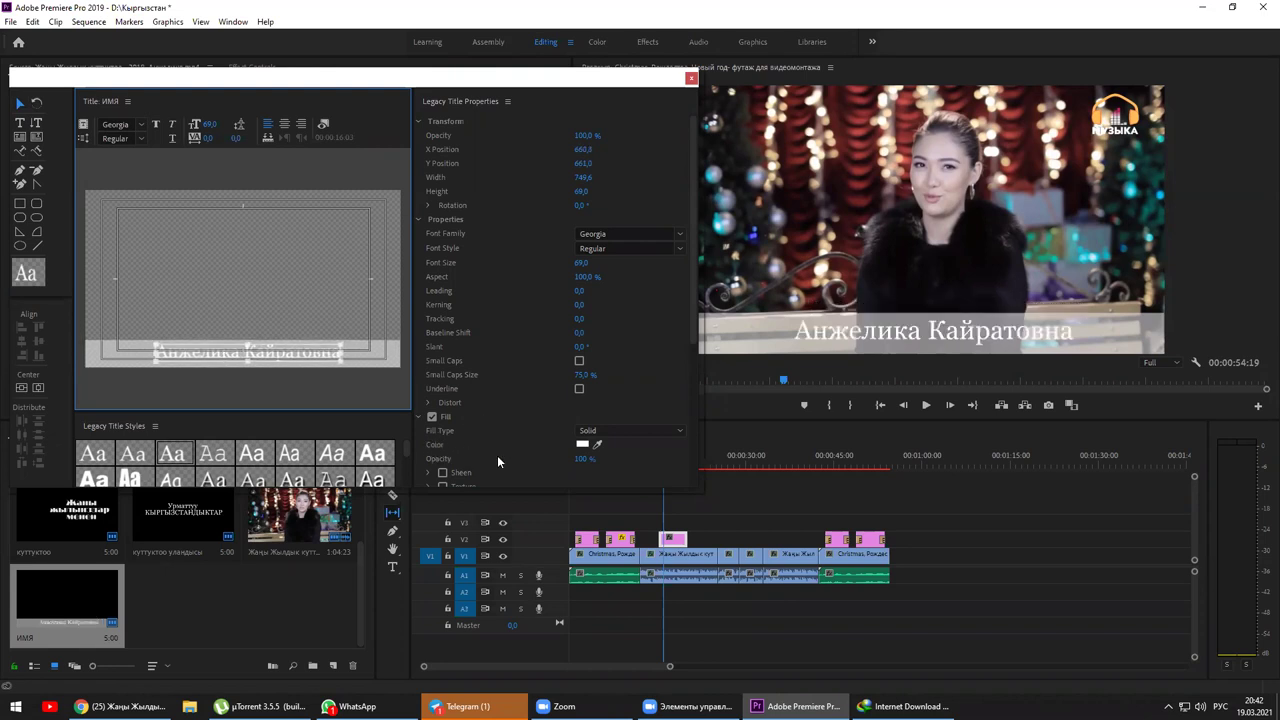
Fill the name caption with FF0000 red and close the title editor.
{"action": "left_click", "coordinate": [582, 446]}
{"action": "left_click", "coordinate": [660, 460]}
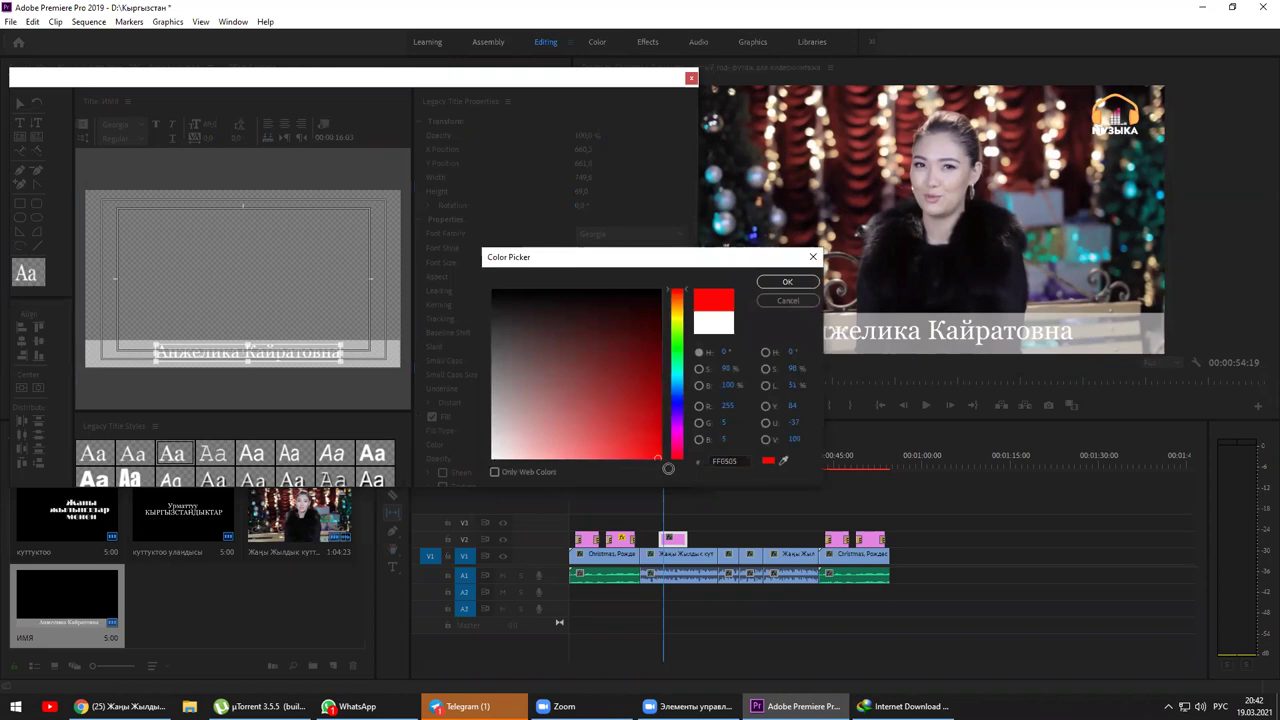
{"action": "left_click", "coordinate": [786, 283]}
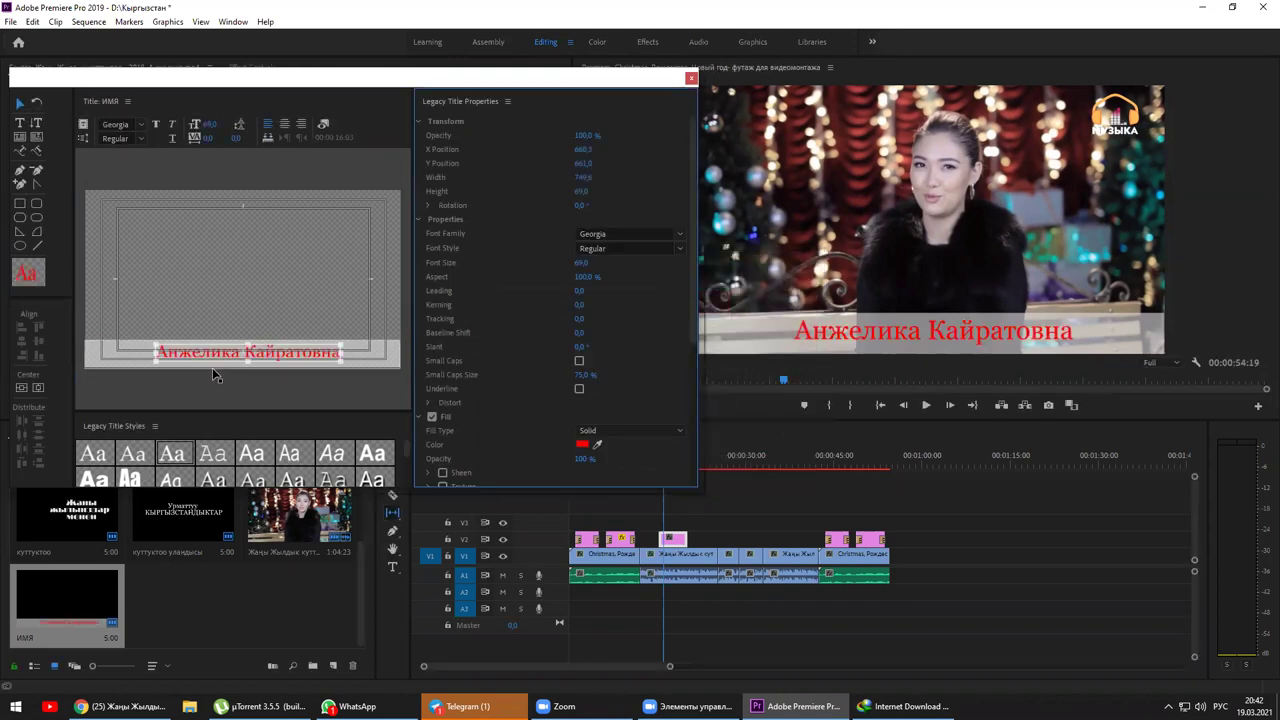
{"action": "left_click", "coordinate": [691, 79]}
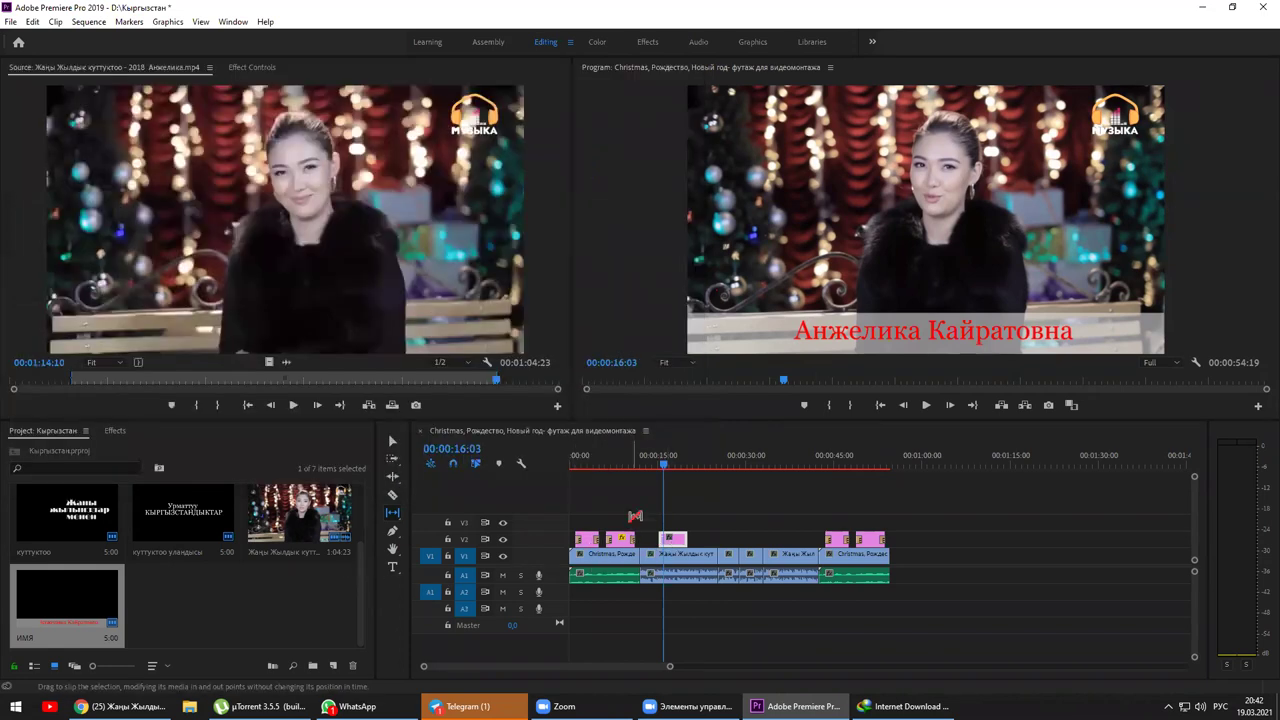
Preview the red name caption, park at 00:00:15:16, and show the Video Transitions list.
{"action": "left_click", "coordinate": [652, 468]}
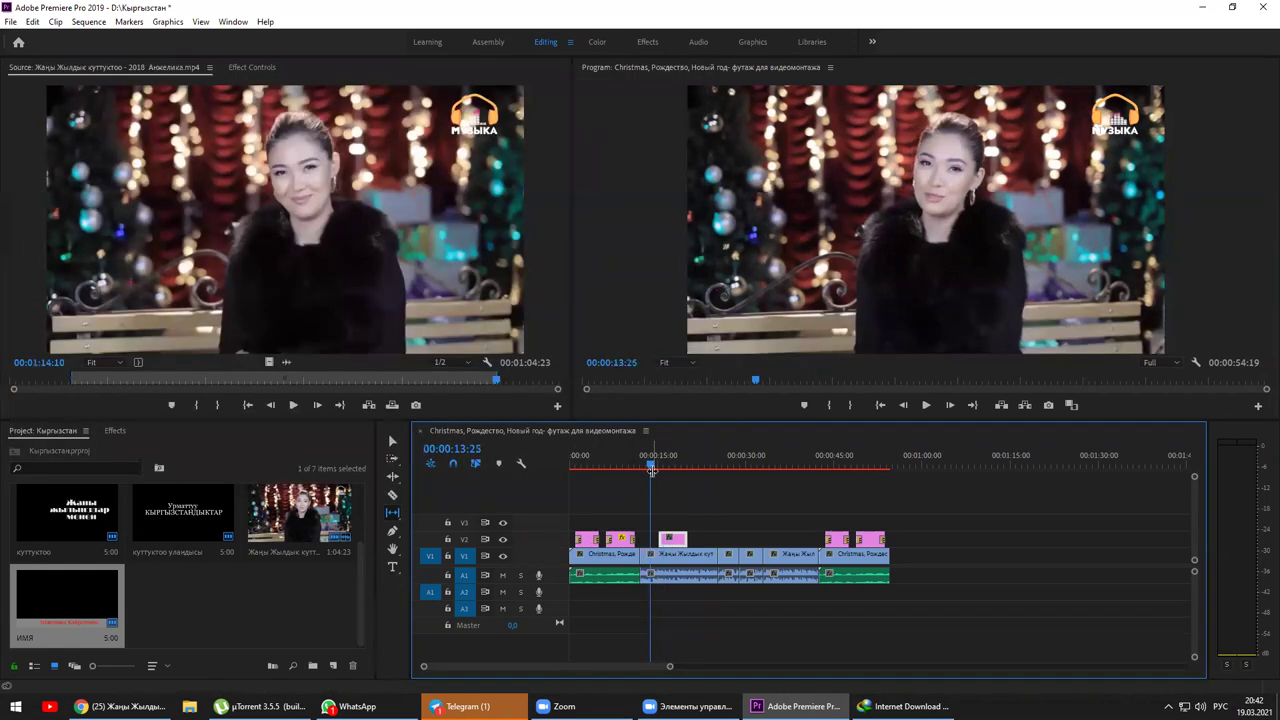
{"action": "key", "text": "space"}
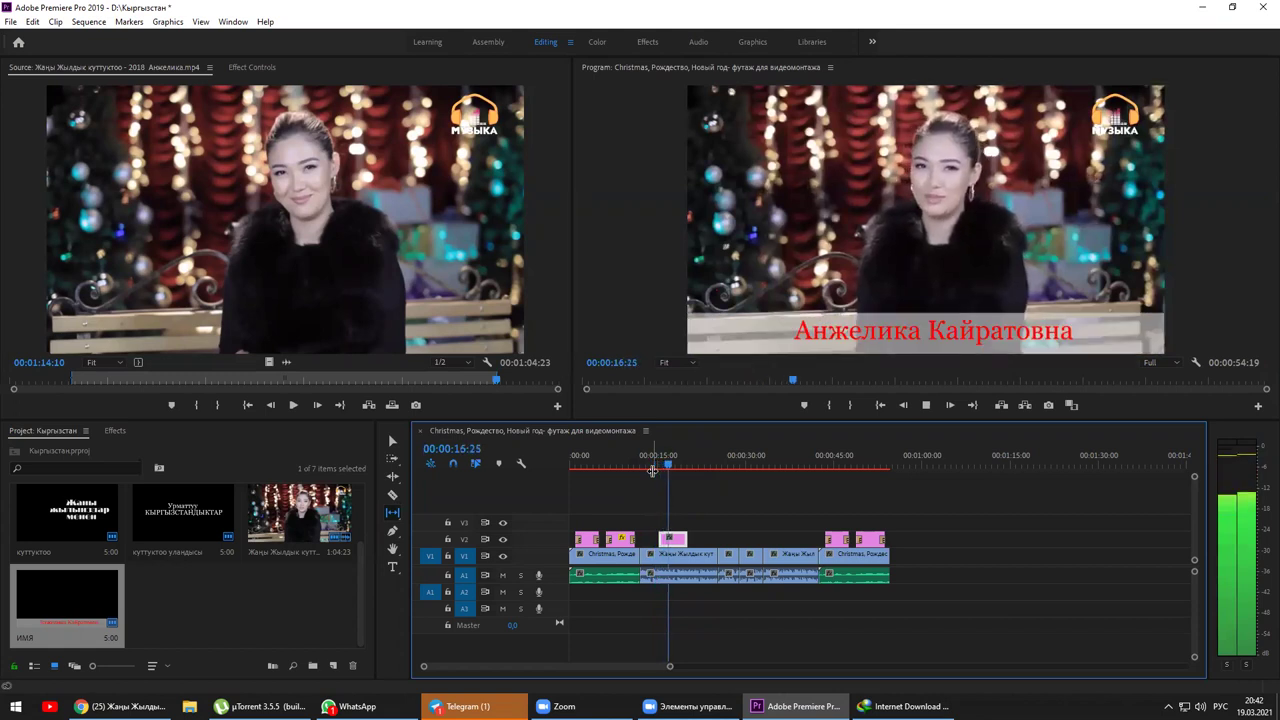
{"action": "key", "text": "space"}
{"action": "left_click", "coordinate": [660, 467]}
{"action": "left_click", "coordinate": [660, 468]}
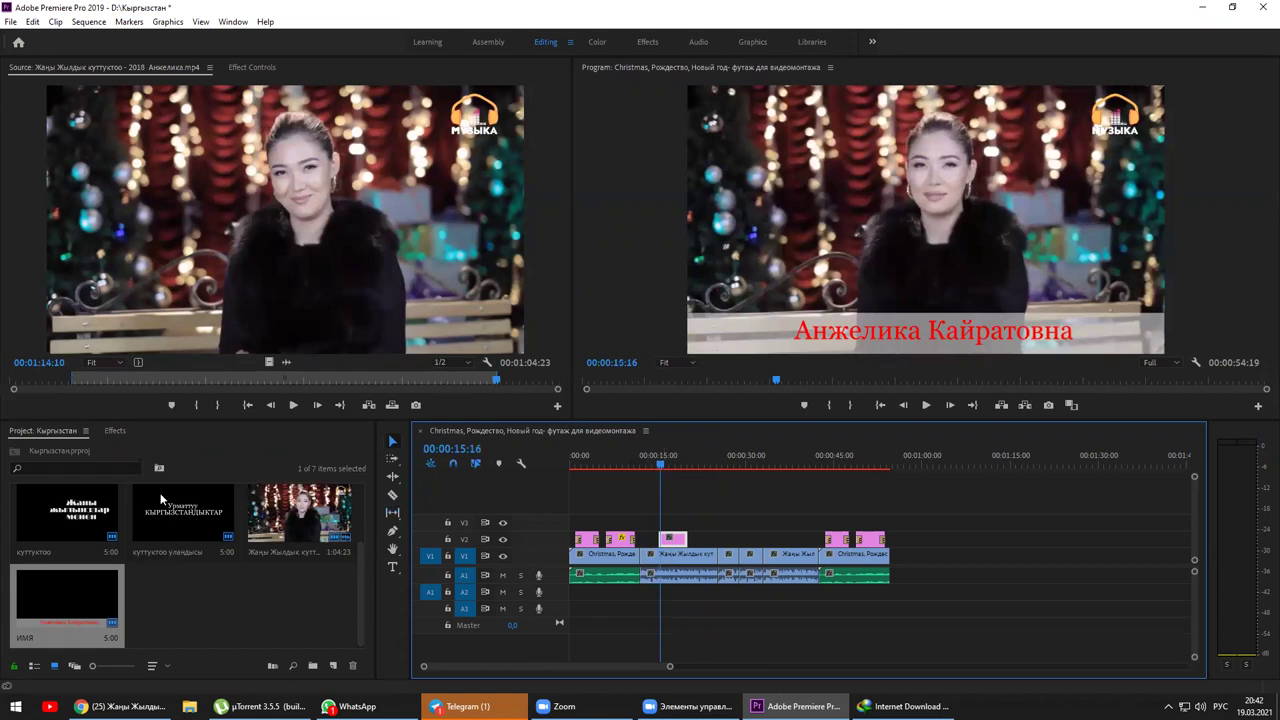
{"action": "left_click", "coordinate": [118, 431]}
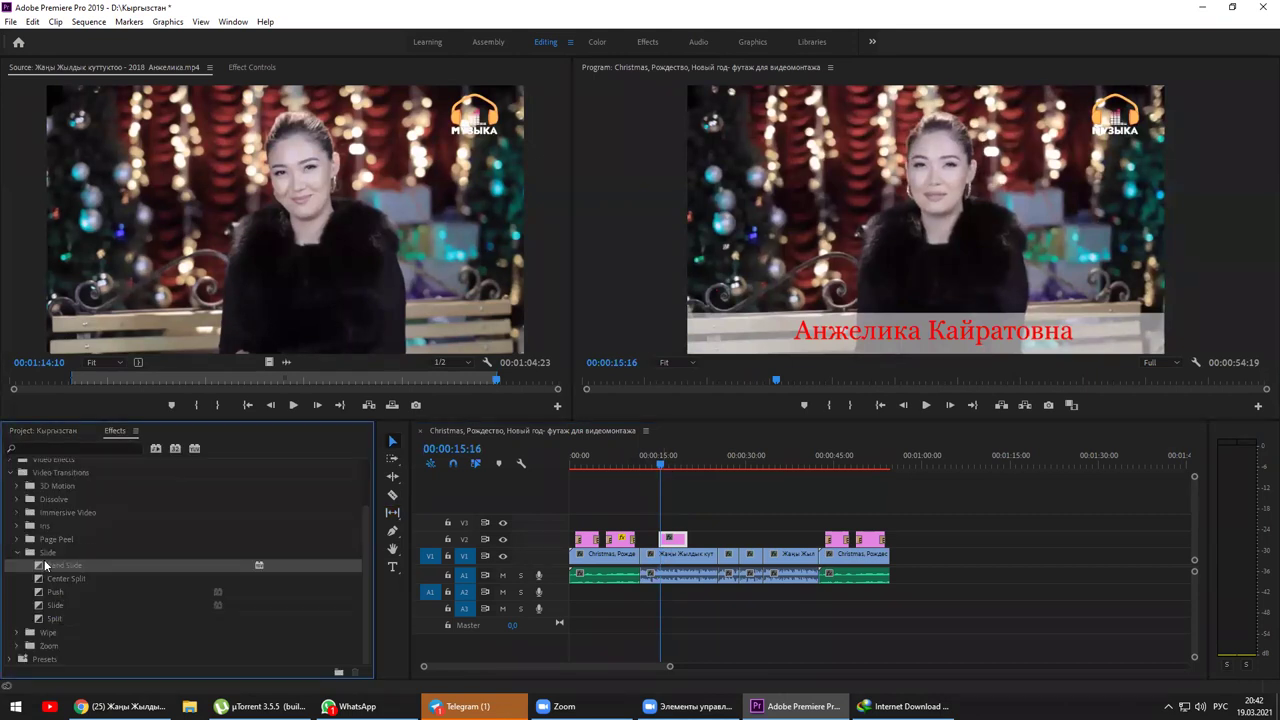
Apply Dip to Black at an edit point and preview it, stopping at 00:00:19:07.
{"action": "left_click", "coordinate": [17, 499]}
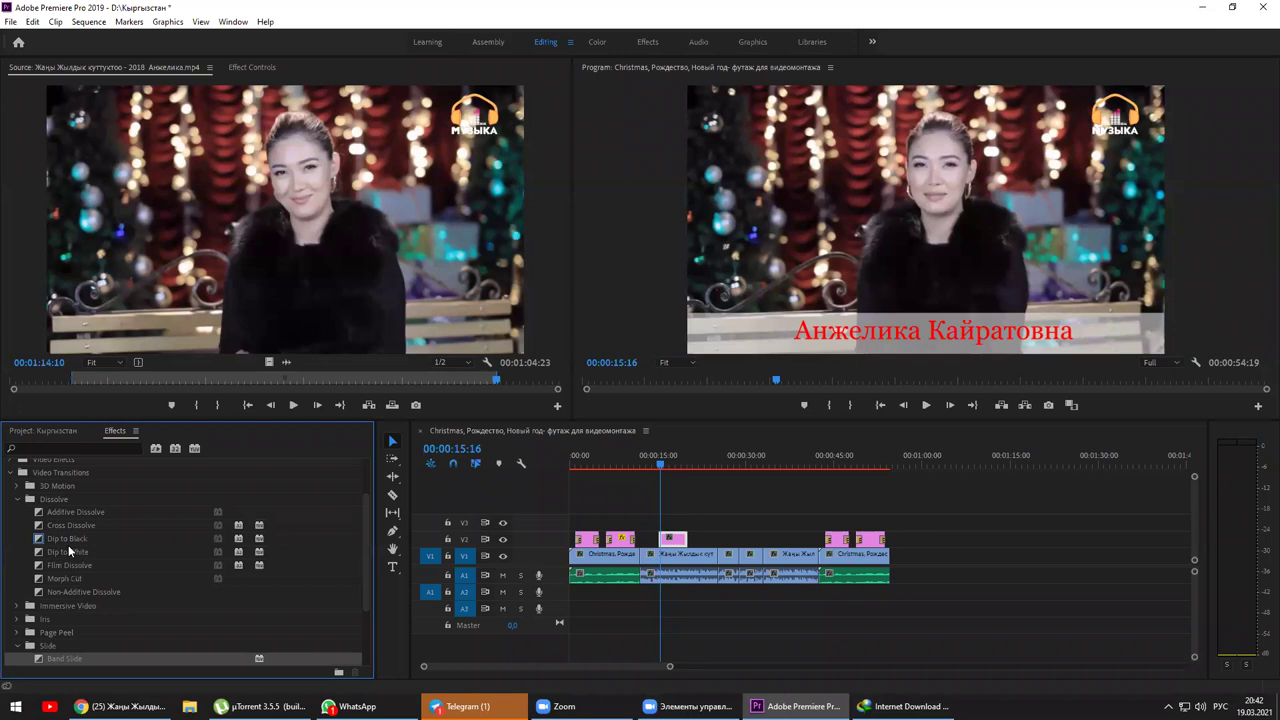
{"action": "left_click_drag", "start_coordinate": [68, 540], "coordinate": [662, 545]}
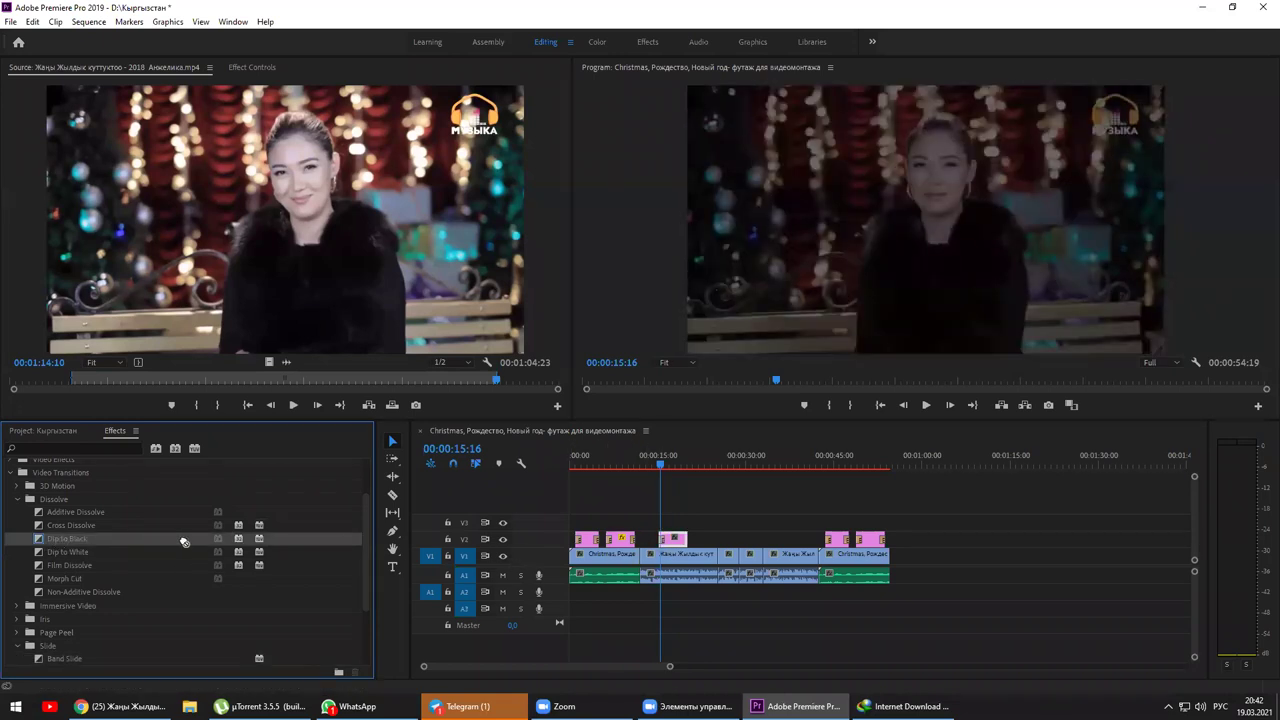
{"action": "left_click", "coordinate": [641, 475]}
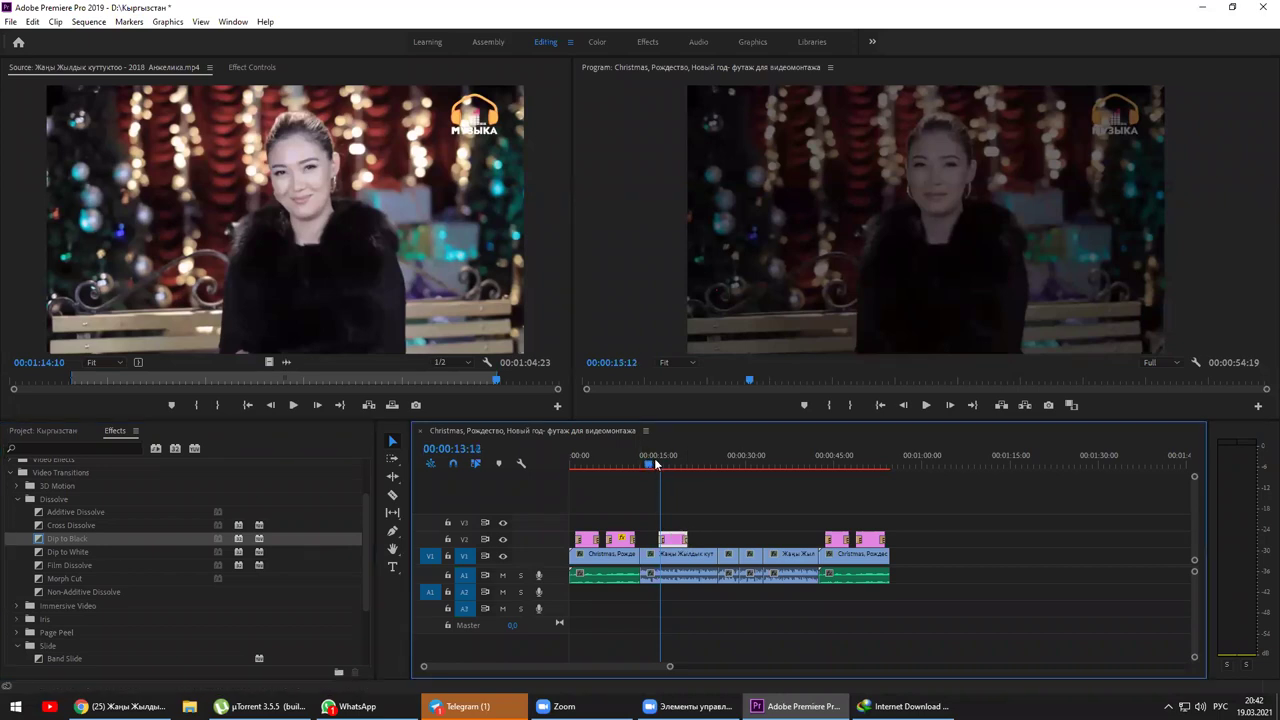
{"action": "key", "text": "space"}
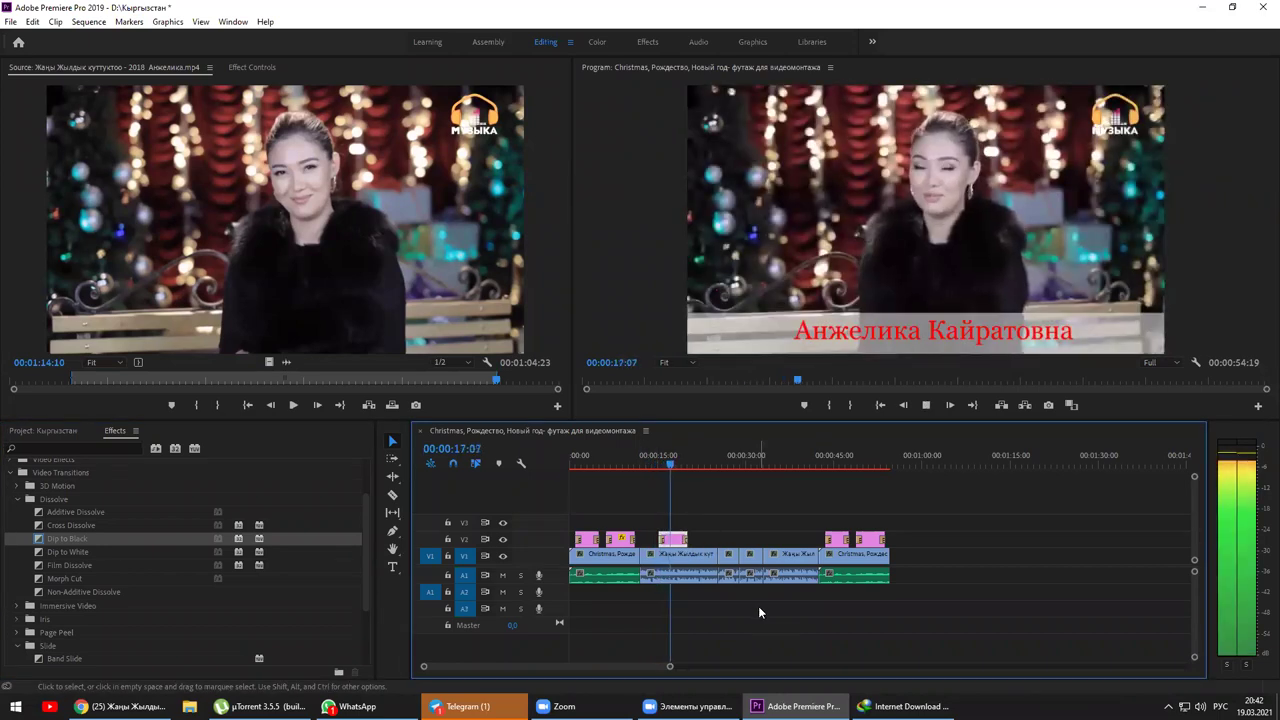
{"action": "key", "text": "space"}
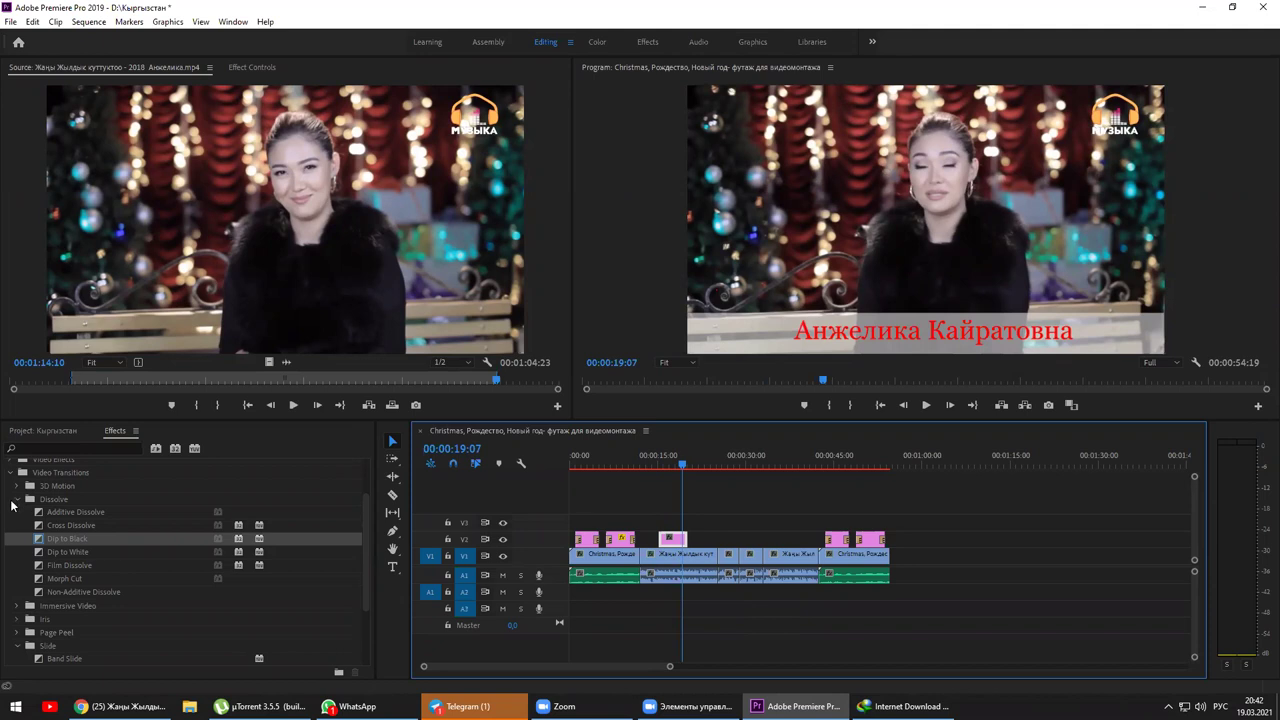
Apply Iris Box at another edit point and preview it from 00:00:13:29.
{"action": "left_click", "coordinate": [16, 499]}
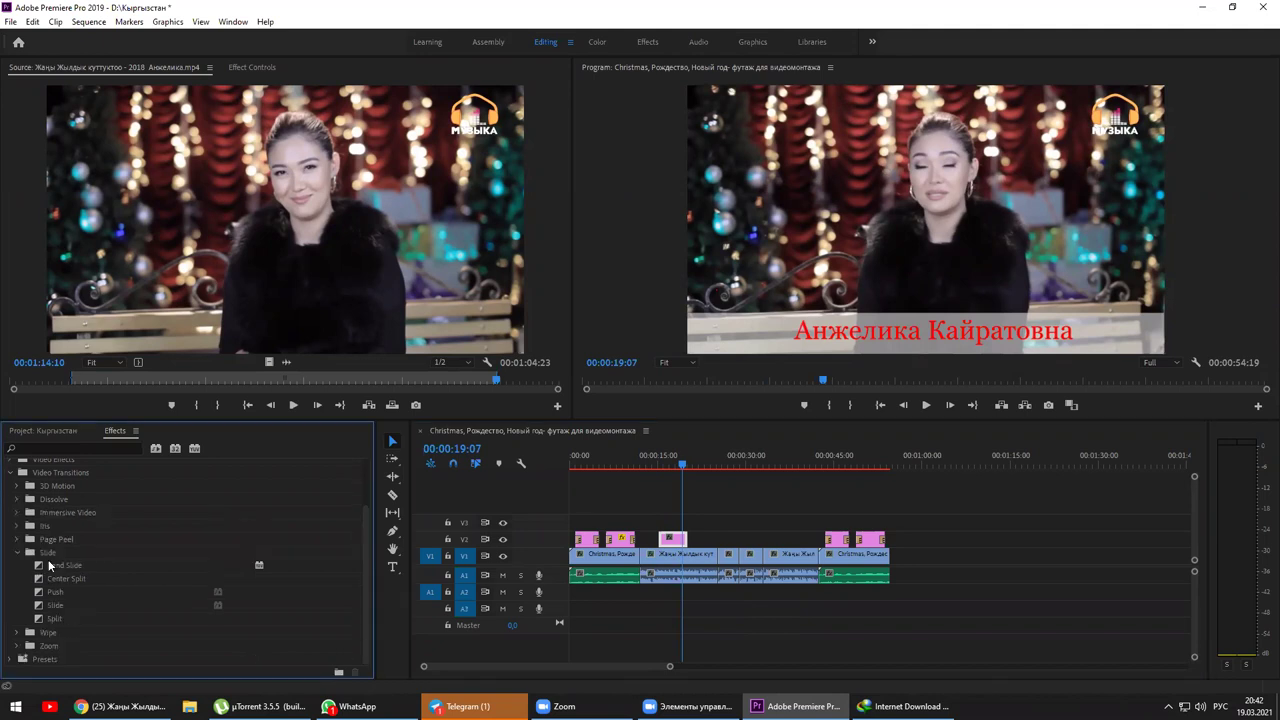
{"action": "left_click", "coordinate": [47, 566]}
{"action": "left_click", "coordinate": [16, 526]}
{"action": "left_click_drag", "start_coordinate": [40, 539], "coordinate": [665, 540]}
{"action": "left_click_drag", "start_coordinate": [49, 540], "coordinate": [685, 540]}
{"action": "left_click", "coordinate": [652, 463]}
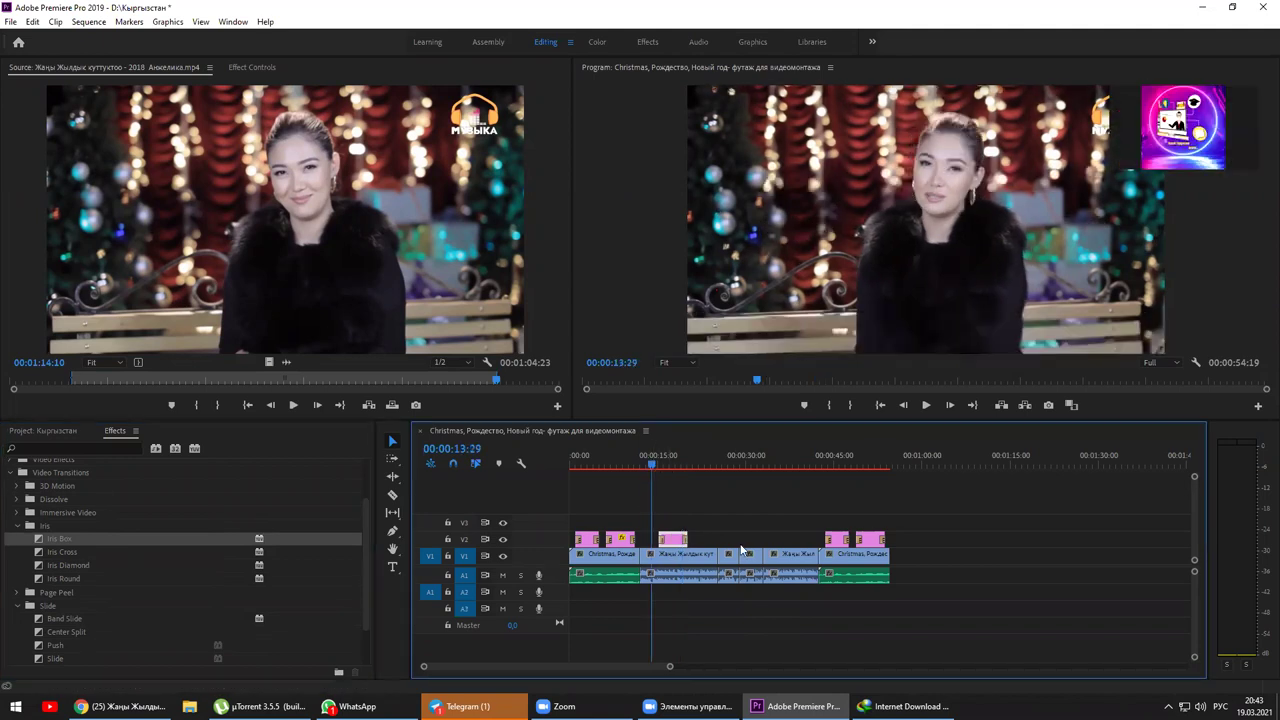
{"action": "key", "text": "space"}
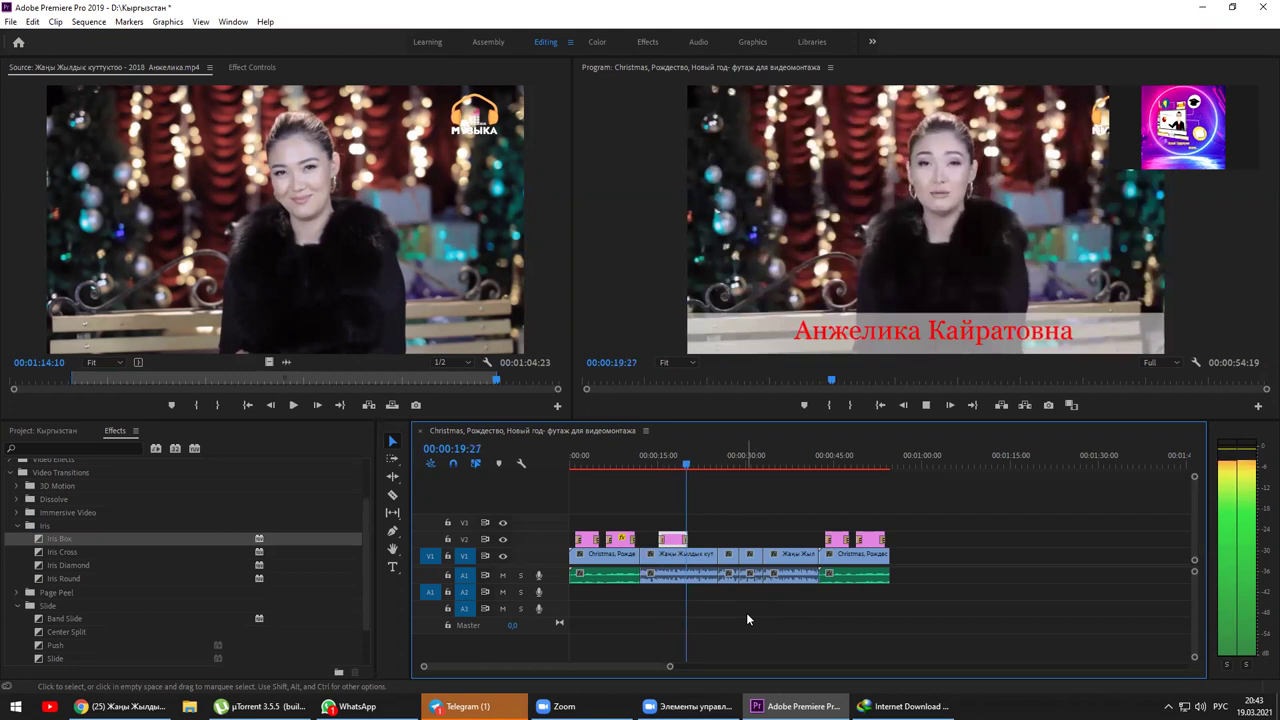
Rewind the playhead to the sequence start and render previews for the whole Christmas sequence.
{"action": "left_click", "coordinate": [643, 457]}
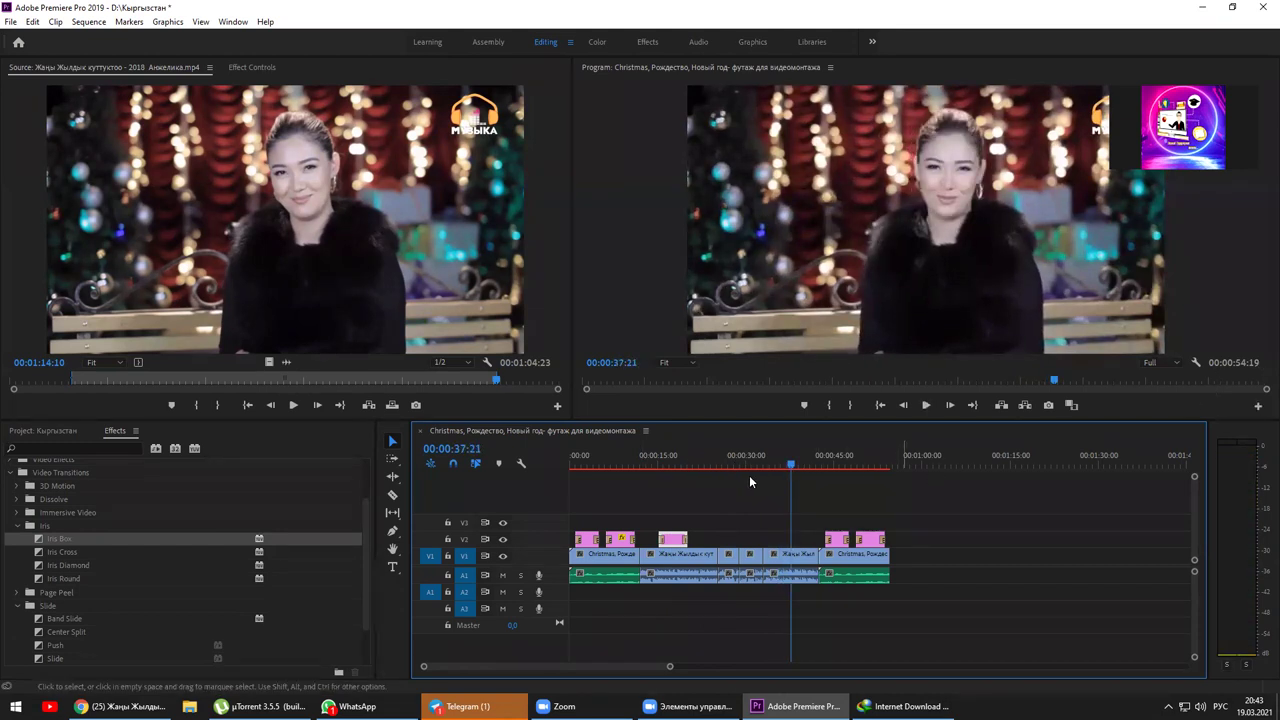
{"action": "left_click", "coordinate": [896, 470]}
{"action": "left_click", "coordinate": [887, 472]}
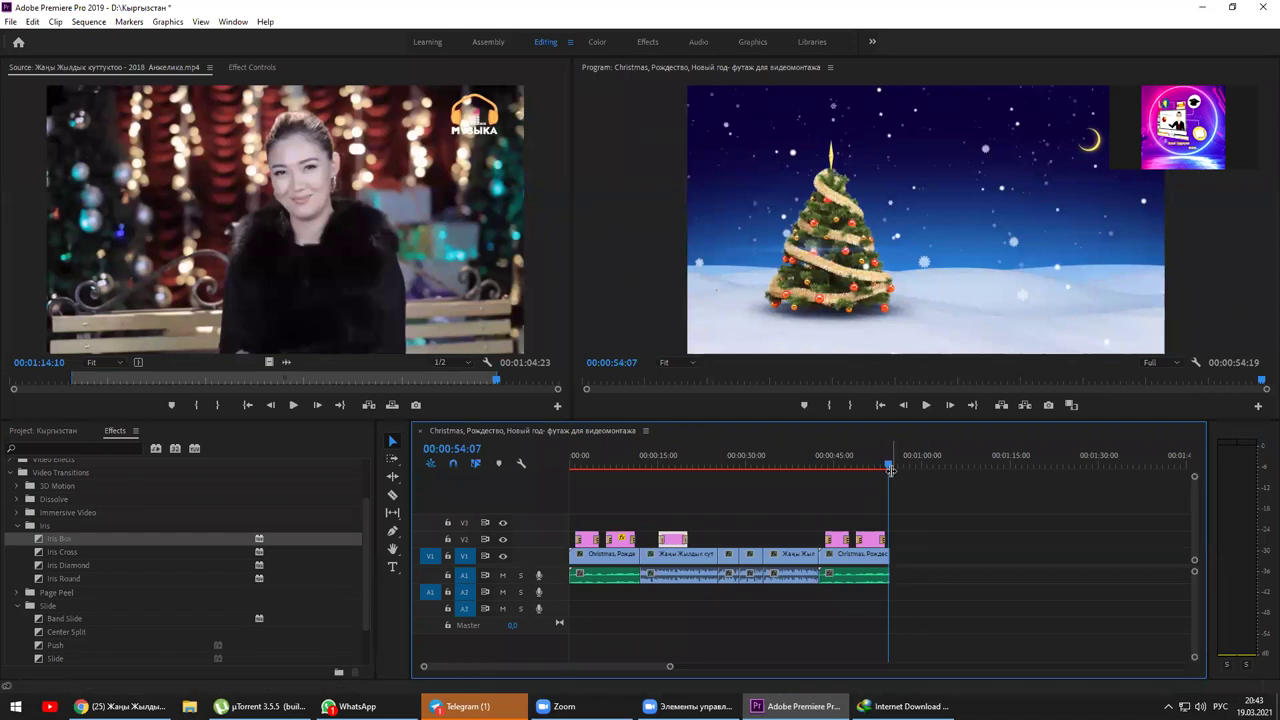
{"action": "left_click_drag", "start_coordinate": [891, 472], "coordinate": [465, 472]}
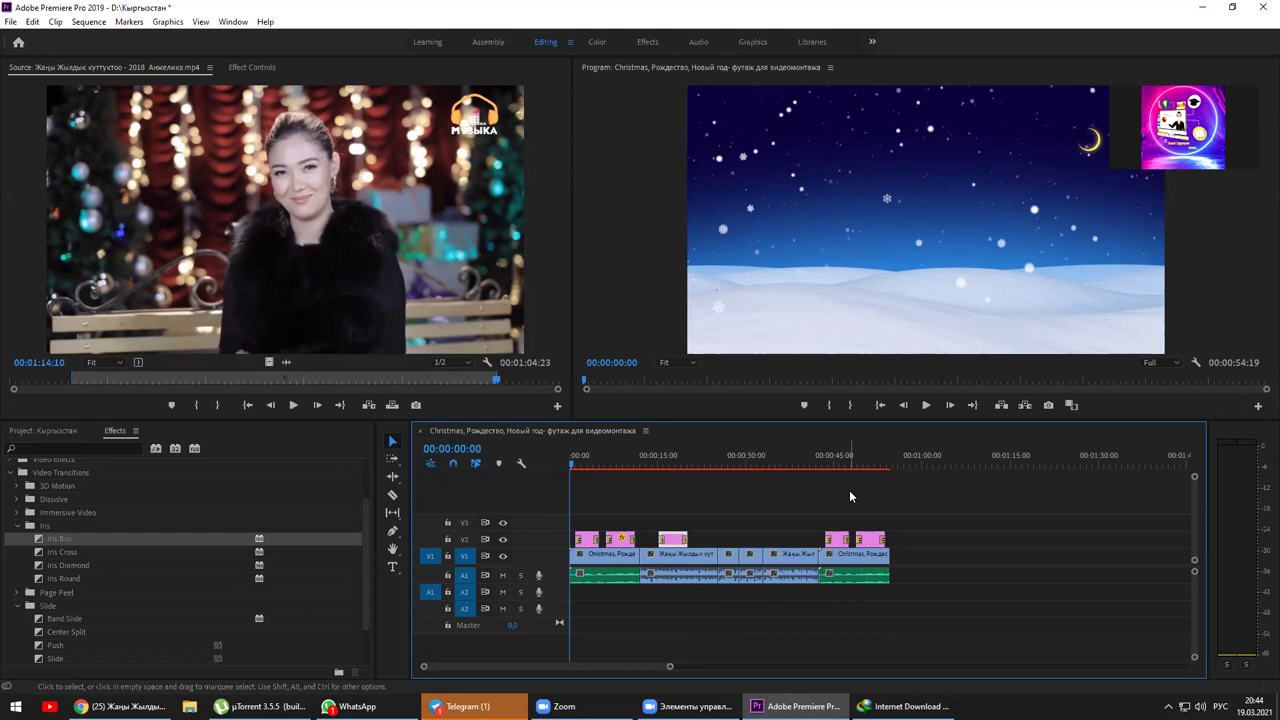
{"action": "key", "text": "Return"}
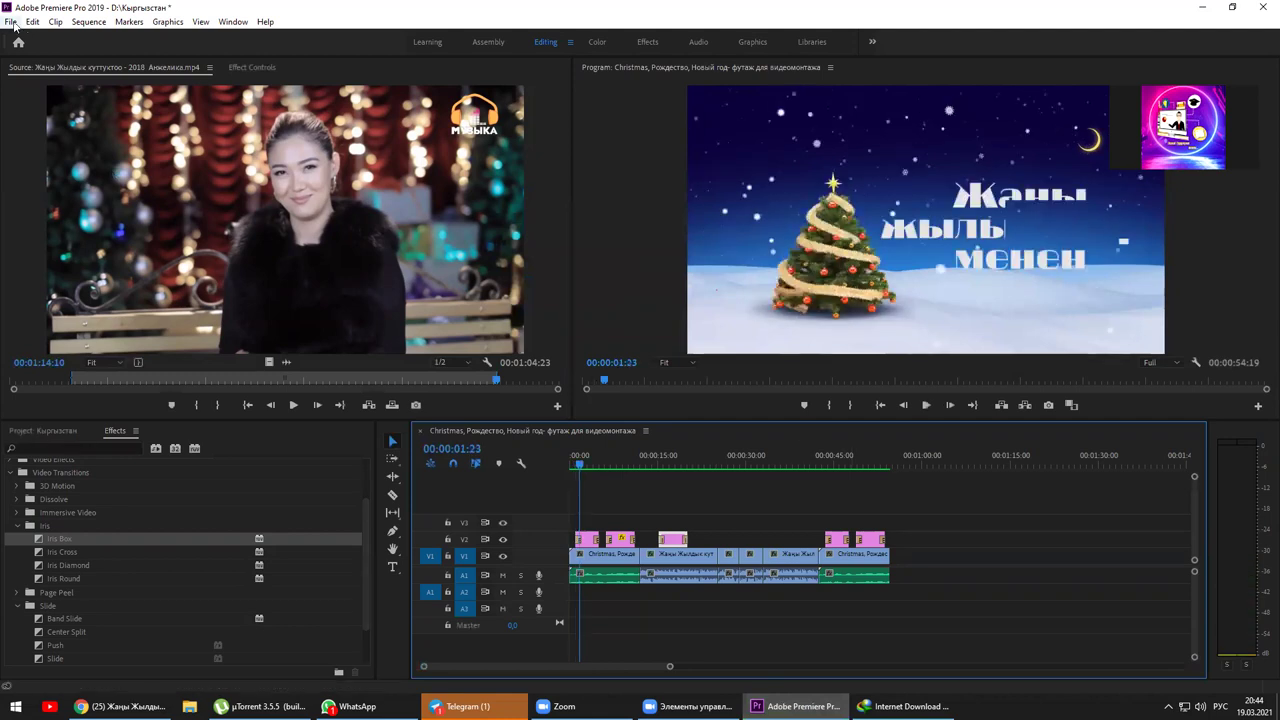
Open the Export Settings dialog through File > Export > Media.
{"action": "left_click", "coordinate": [11, 22]}
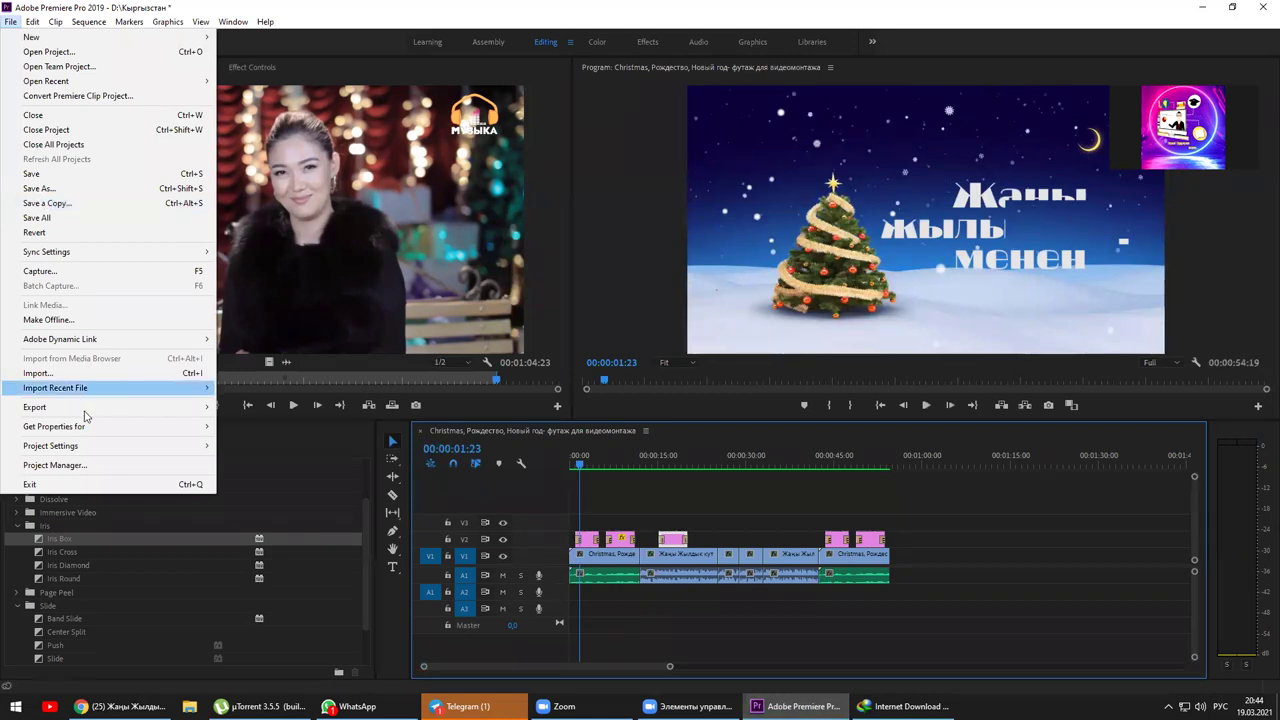
{"action": "mouse_move", "coordinate": [88, 409]}
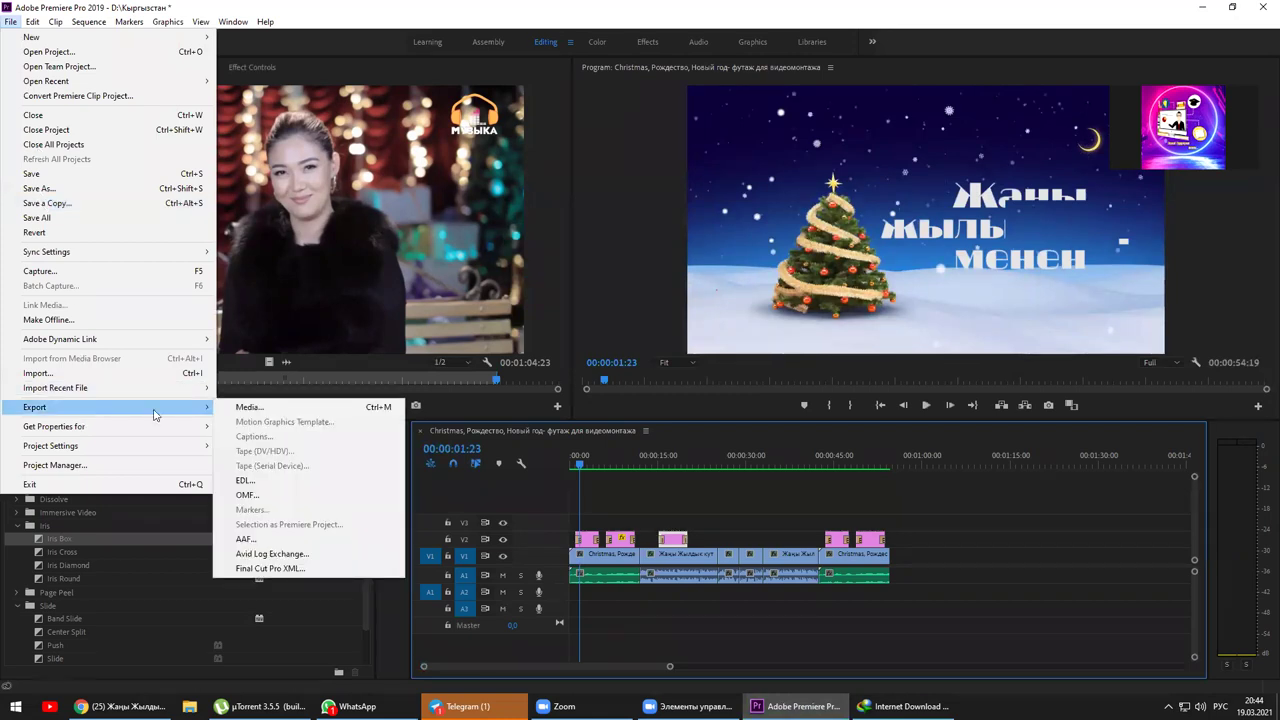
{"action": "left_click", "coordinate": [278, 413]}
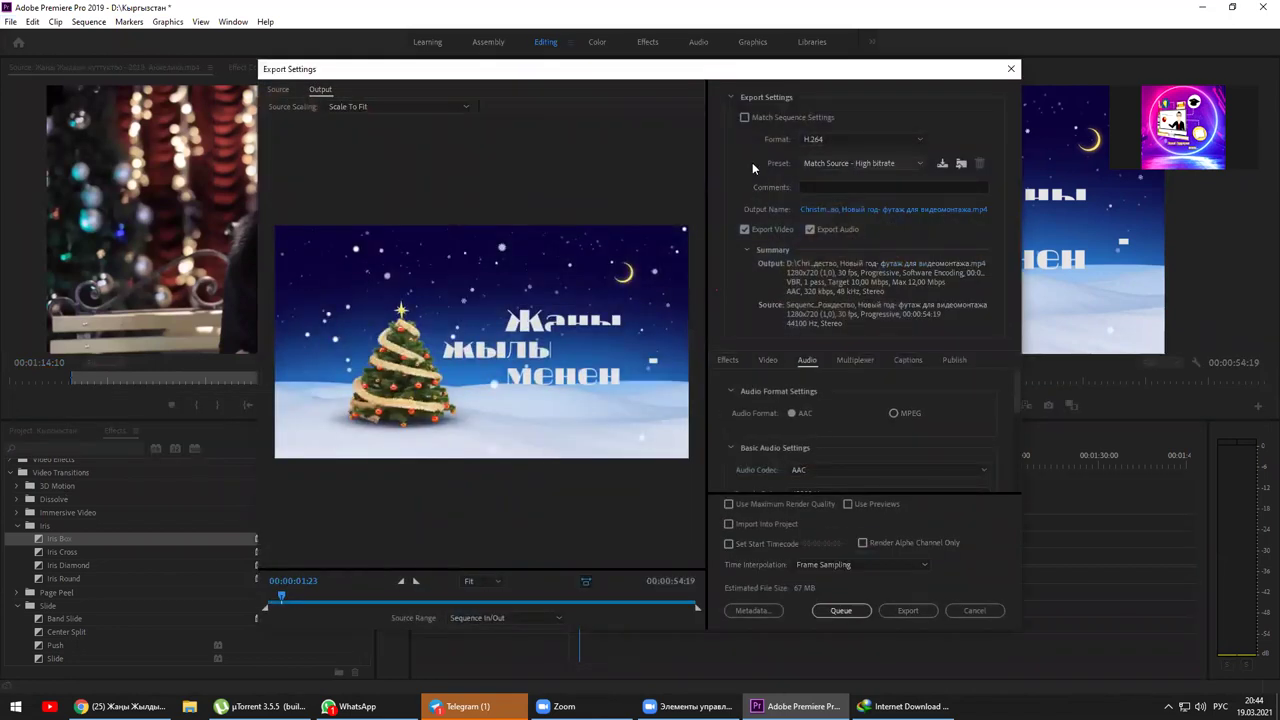
Keep H.264 as the format, choose the High Quality 720p HD preset, and open the output name dialog.
{"action": "left_click", "coordinate": [841, 139]}
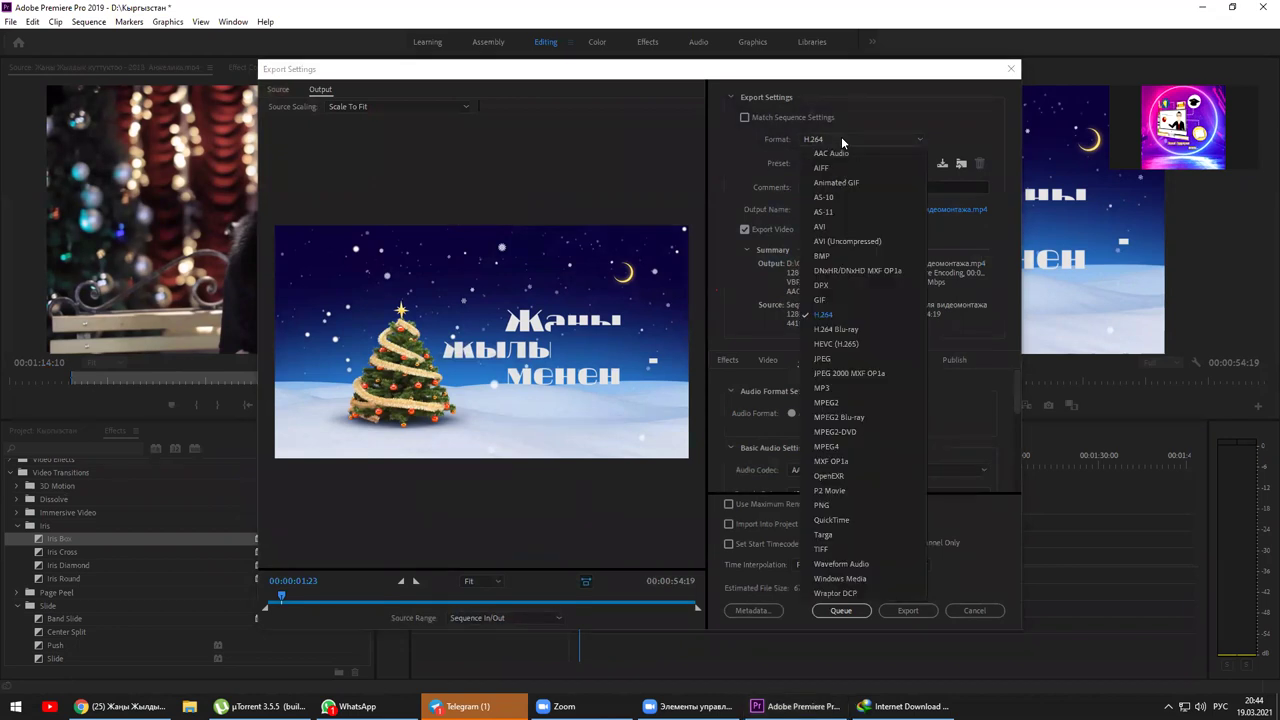
{"action": "left_click", "coordinate": [841, 137]}
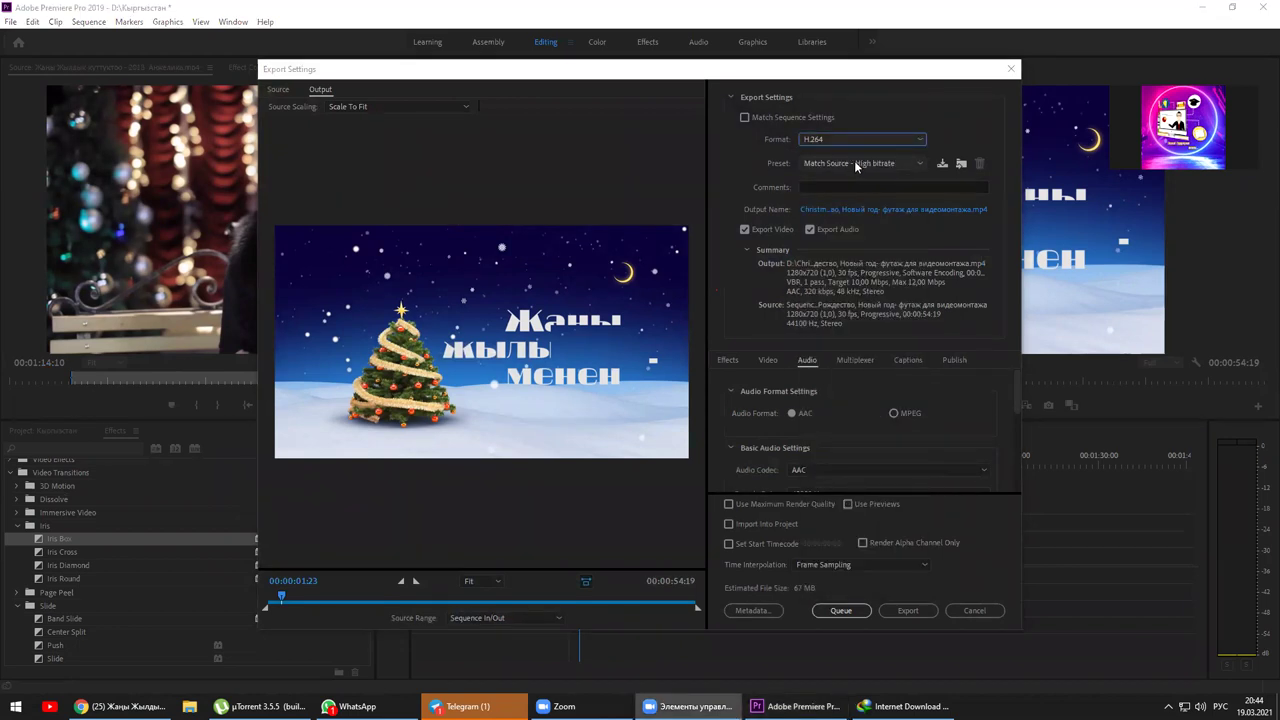
{"action": "left_click", "coordinate": [854, 162]}
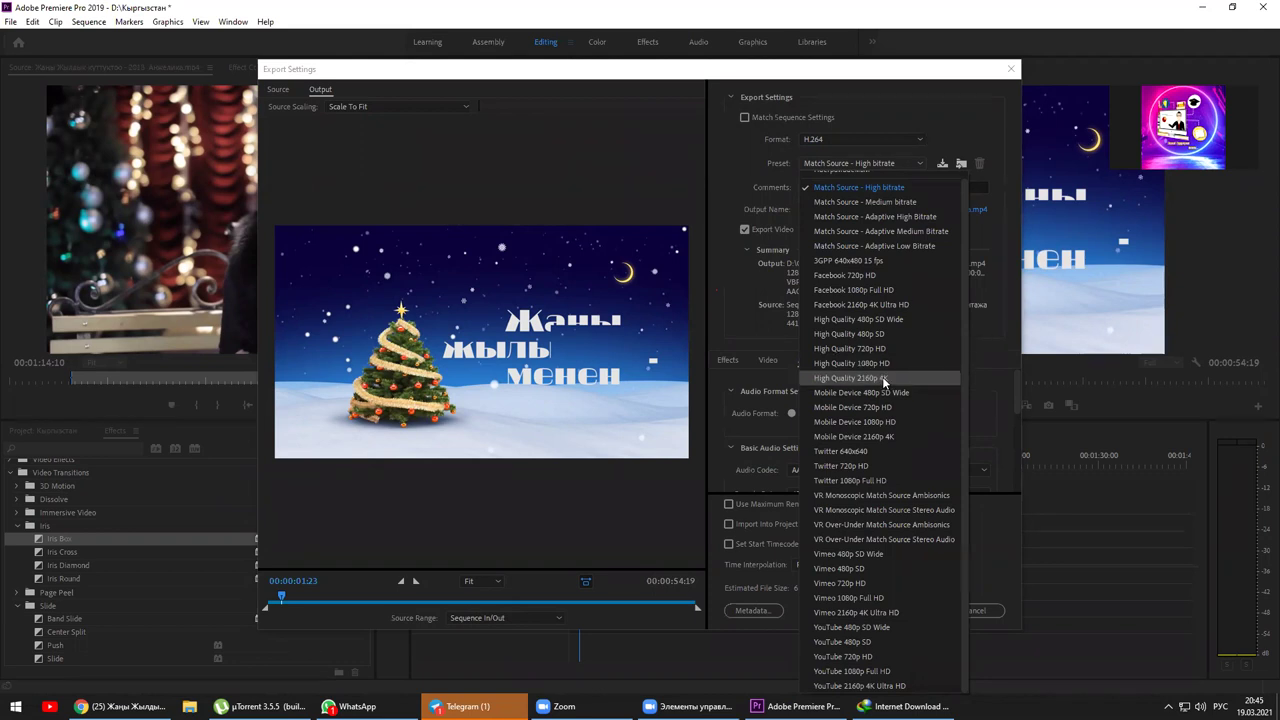
{"action": "left_click", "coordinate": [869, 350]}
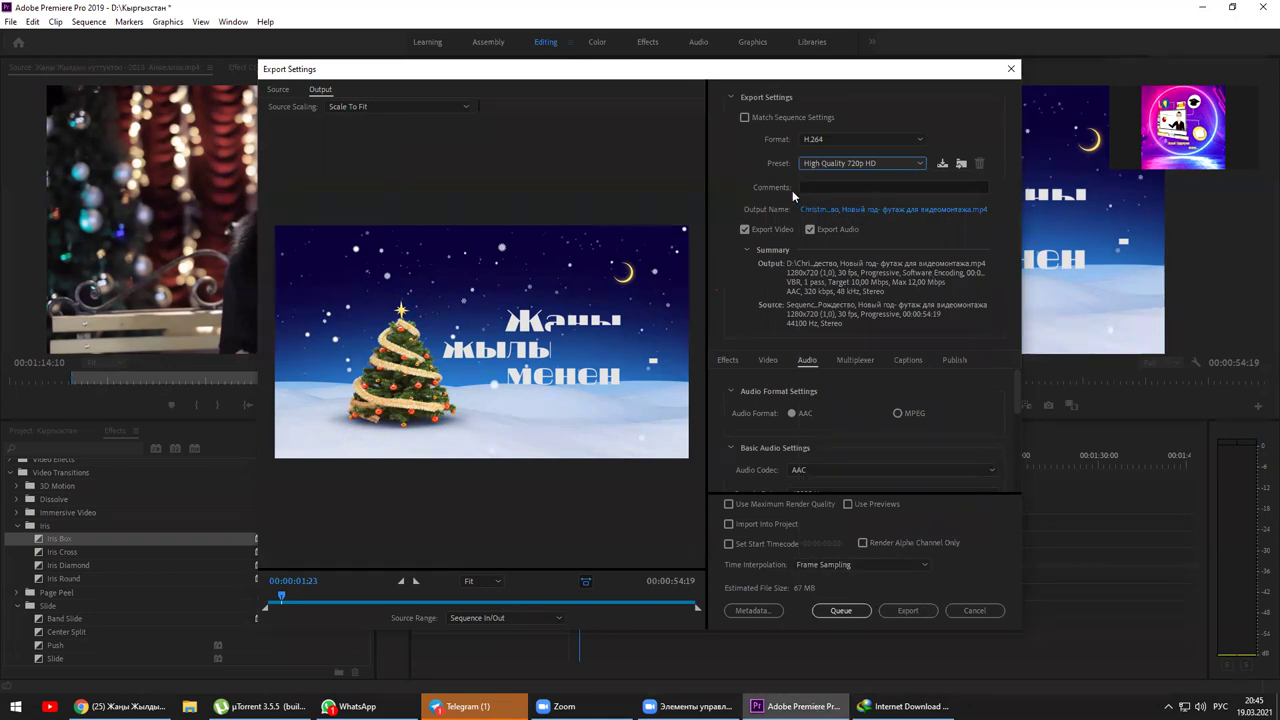
{"action": "left_click", "coordinate": [854, 212]}
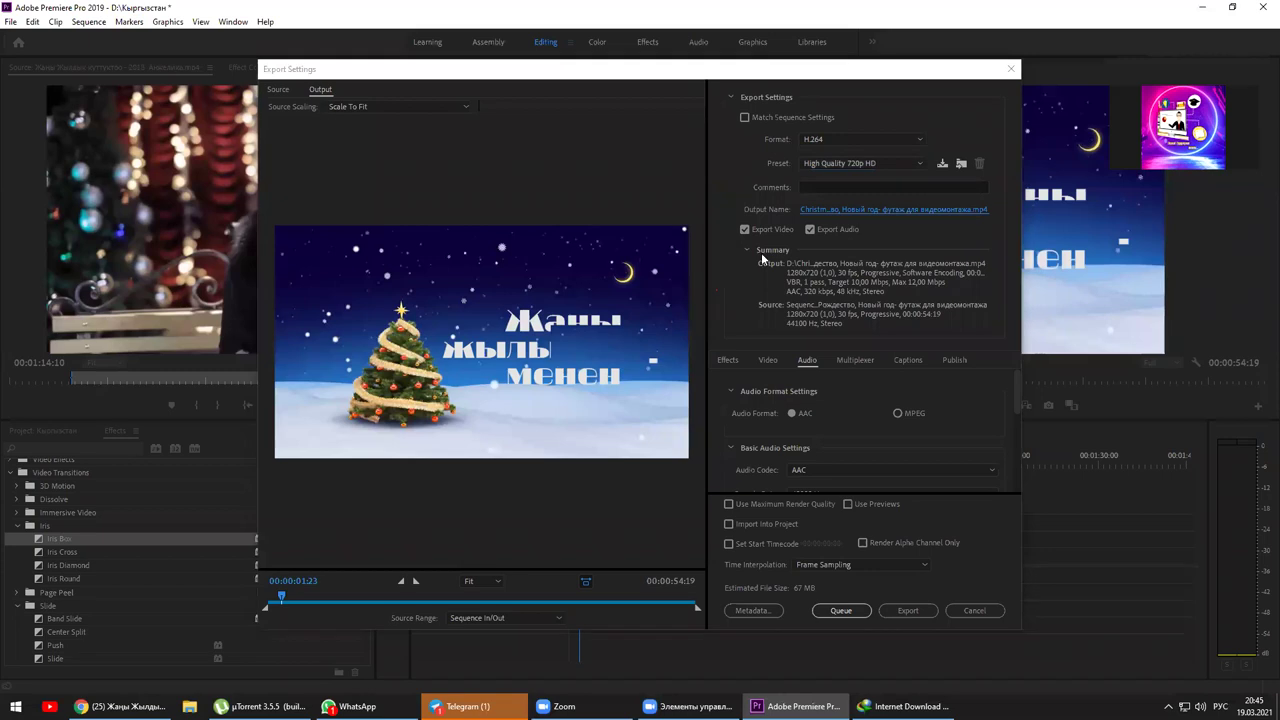
Save the export output to drive DATA (D:) as видеомонтаж.mp4.
{"action": "left_click", "coordinate": [310, 444]}
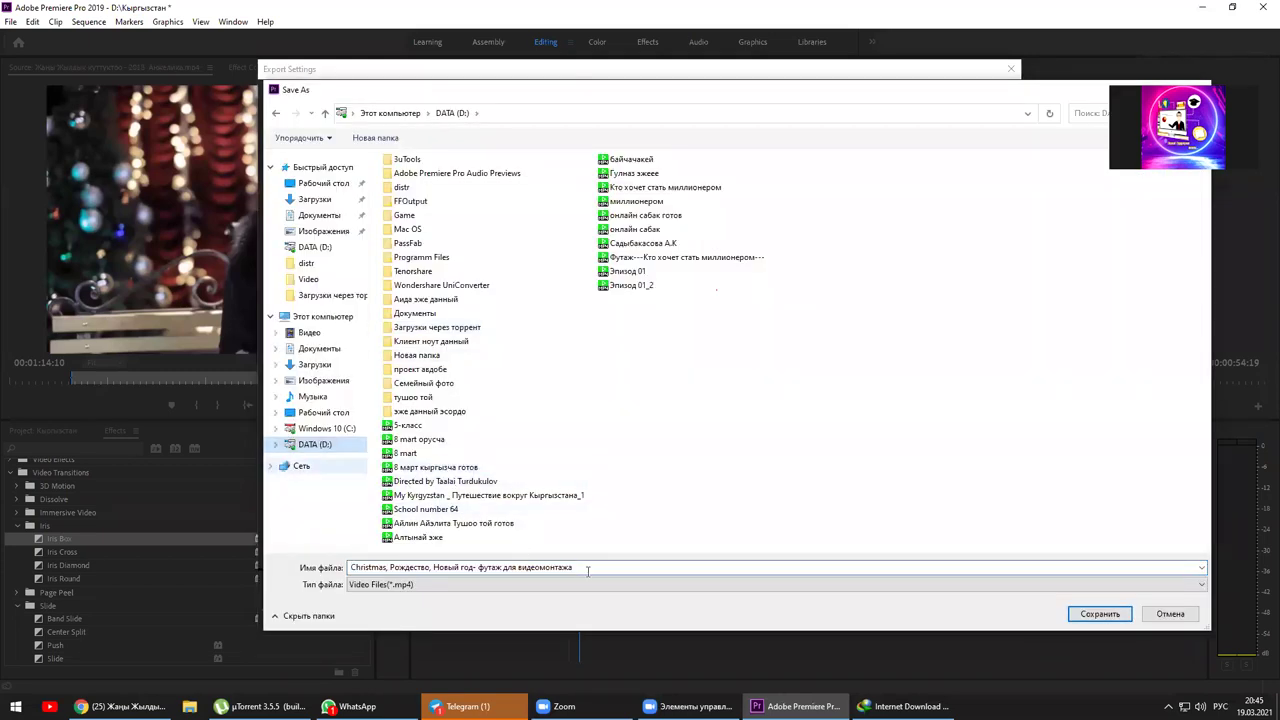
{"action": "left_click", "coordinate": [601, 567]}
{"action": "left_click", "coordinate": [518, 567]}
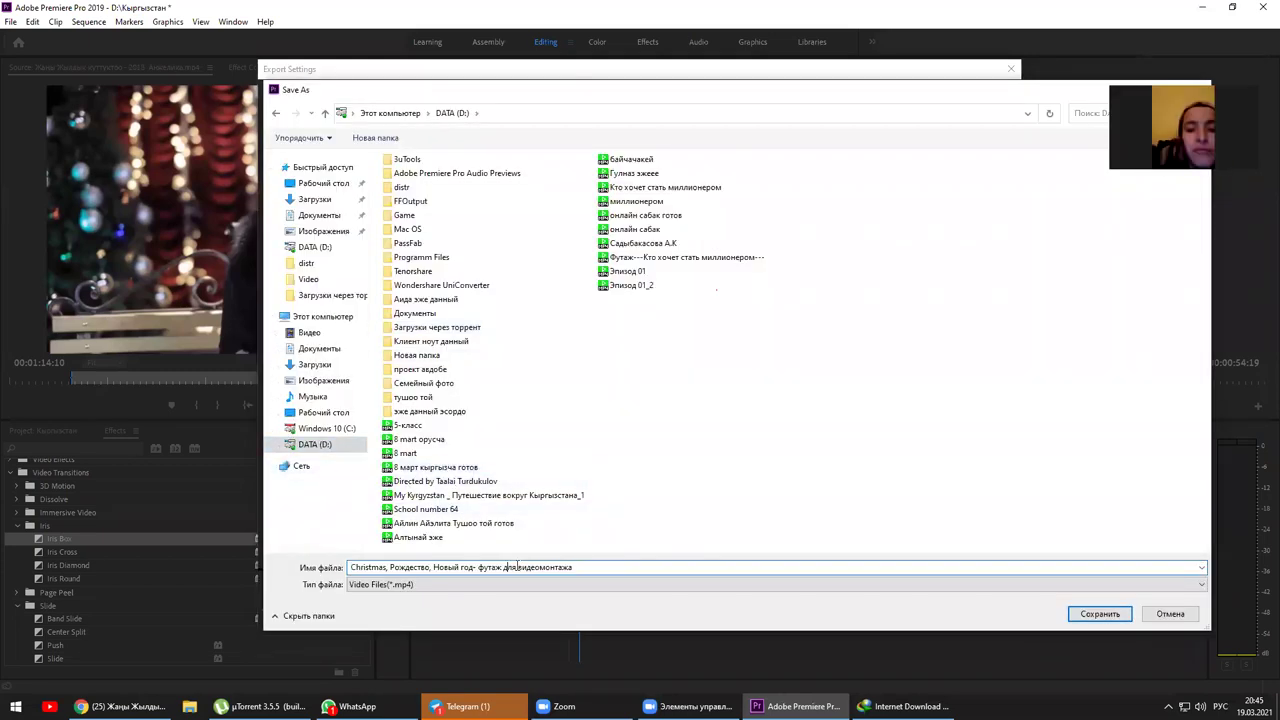
{"action": "key", "text": "shift+Home"}
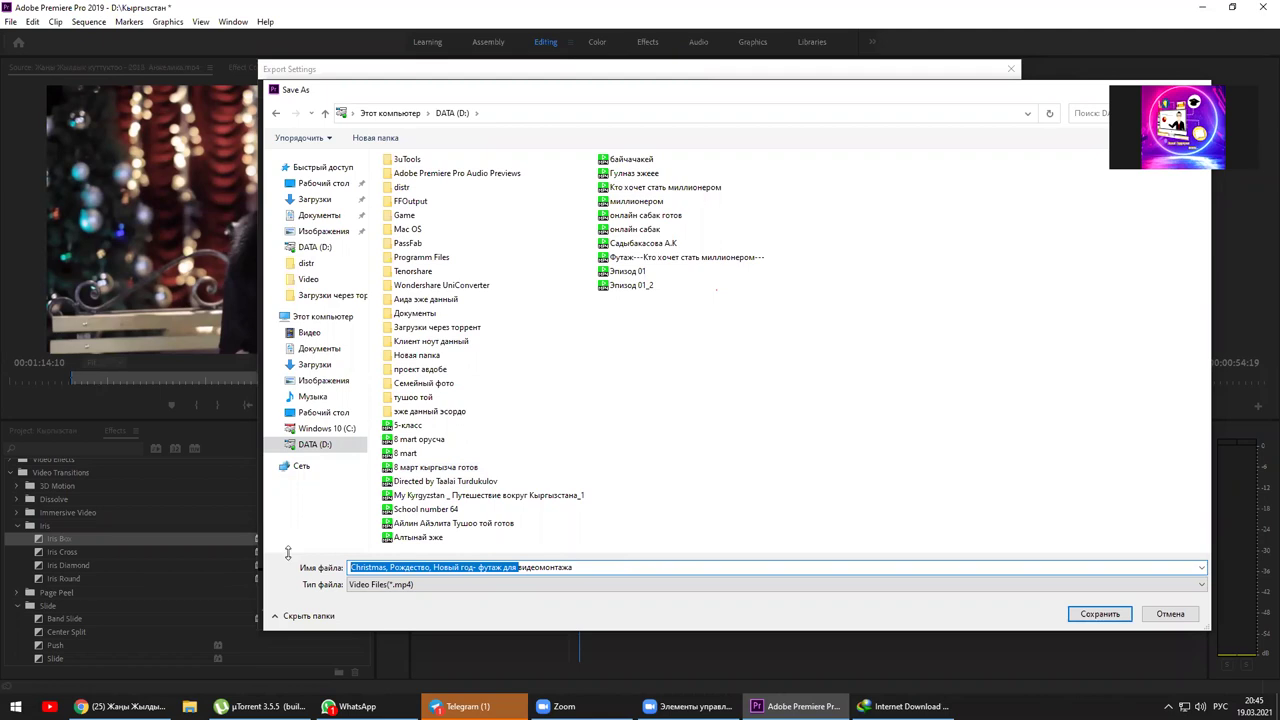
{"action": "key", "text": "BackSpace"}
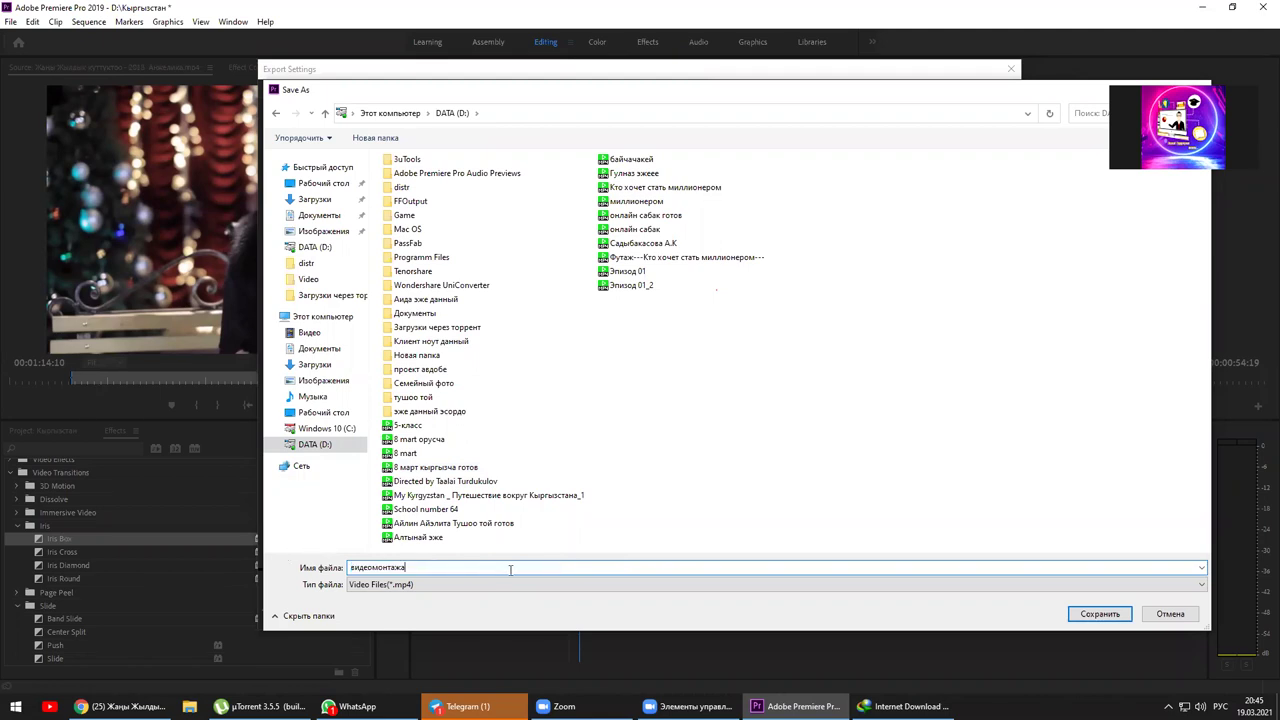
{"action": "key", "text": "BackSpace"}
{"action": "left_click", "coordinate": [1097, 614]}
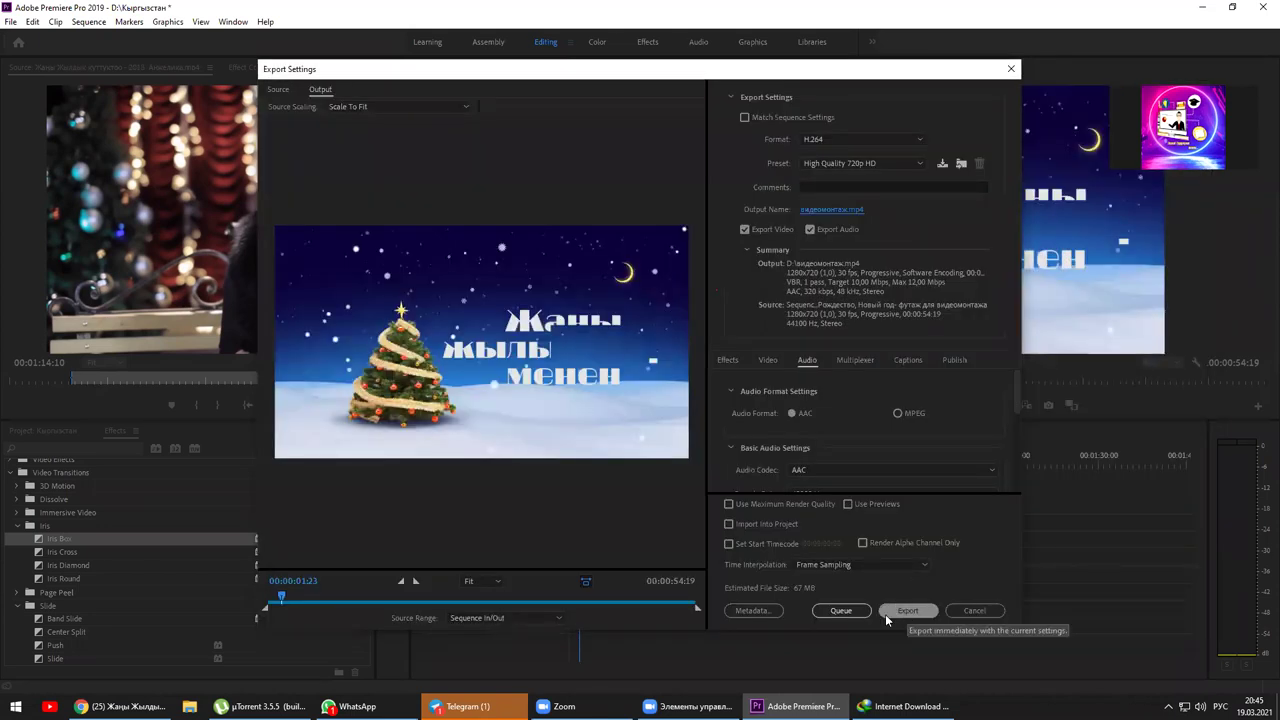
Export the sequence to видеомонтаж.mp4 and minimize Premiere once encoding finishes.
{"action": "left_click", "coordinate": [913, 611]}
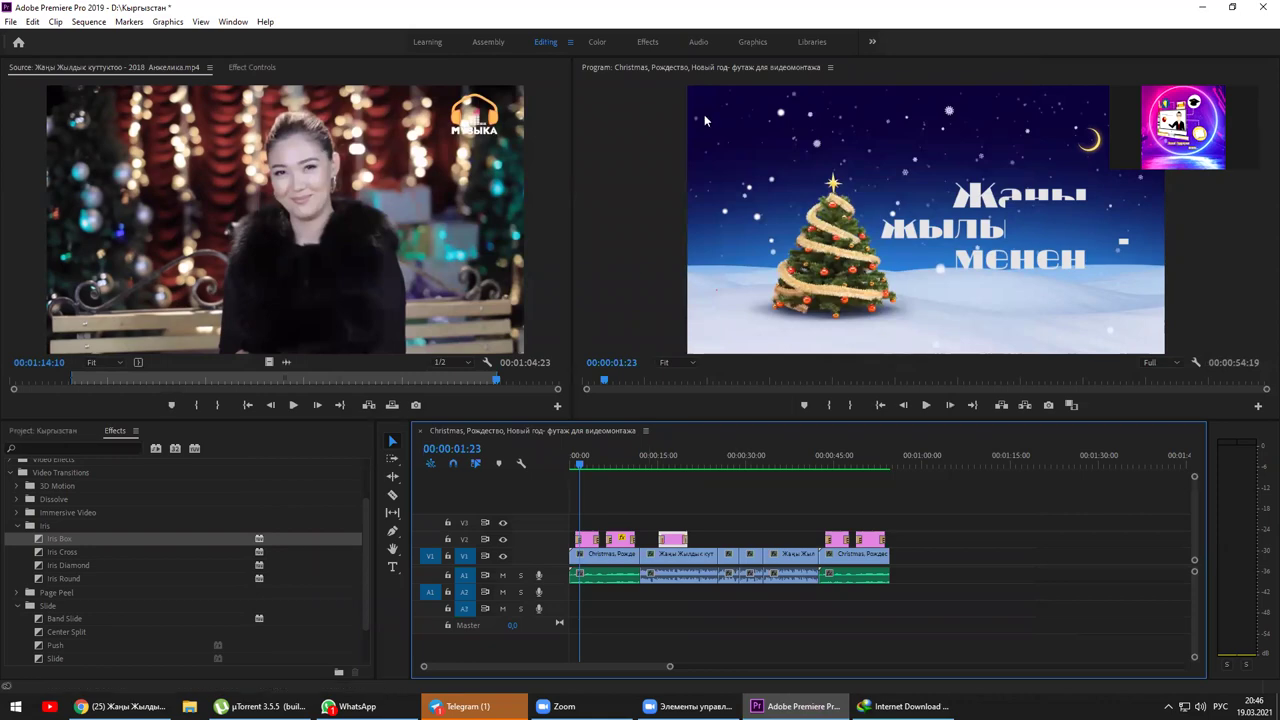
{"action": "left_click", "coordinate": [1201, 7]}
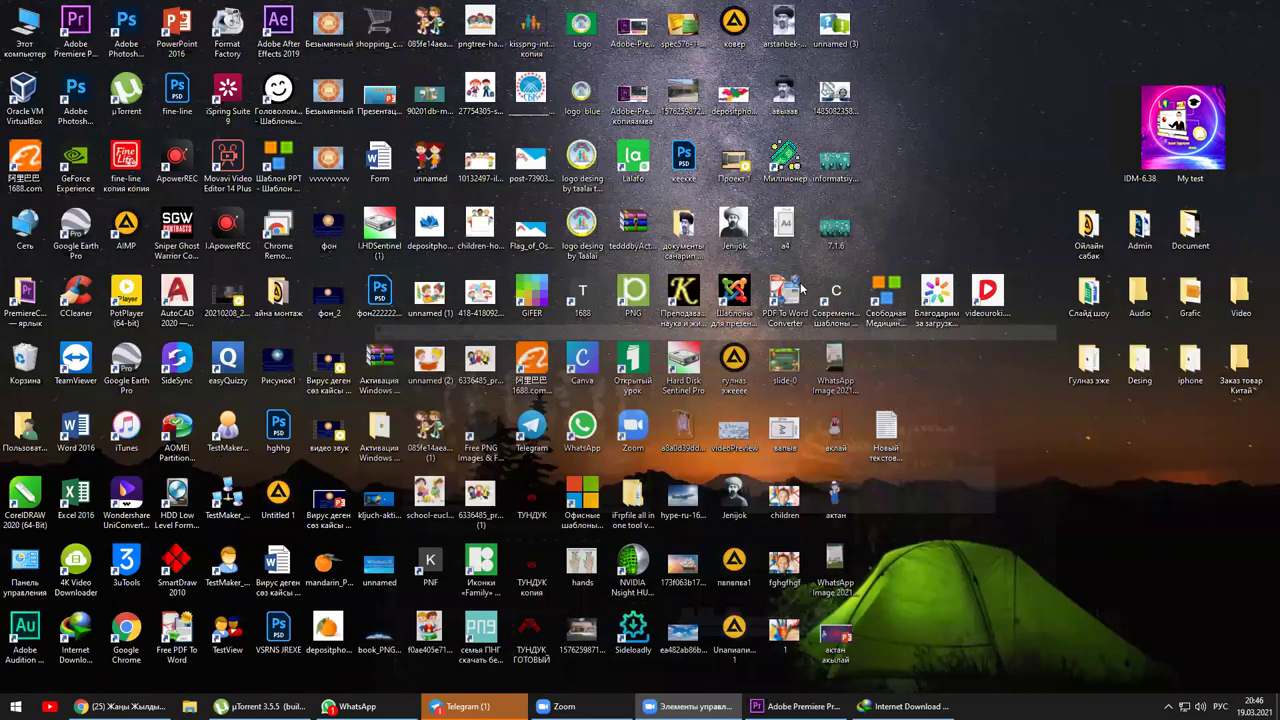
Open the exported видеомонтаж video from drive DATA (D:) via This PC.
{"action": "double_click", "coordinate": [16, 24]}
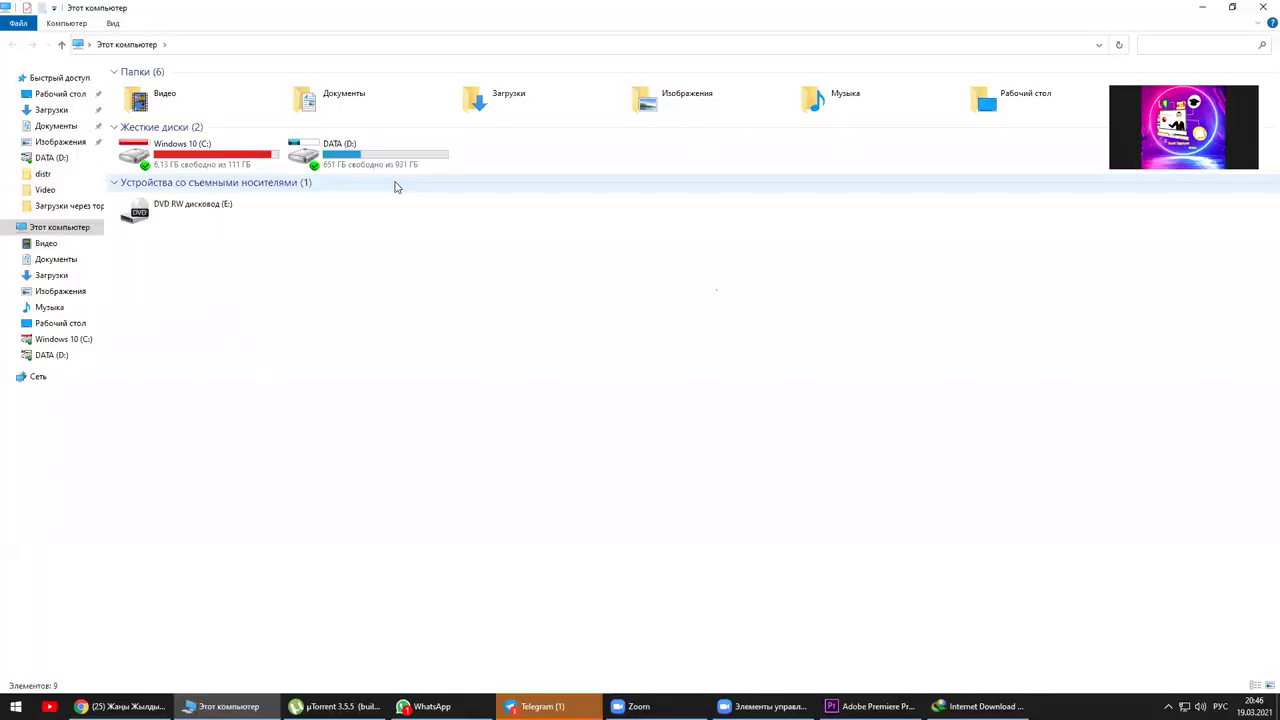
{"action": "double_click", "coordinate": [340, 150]}
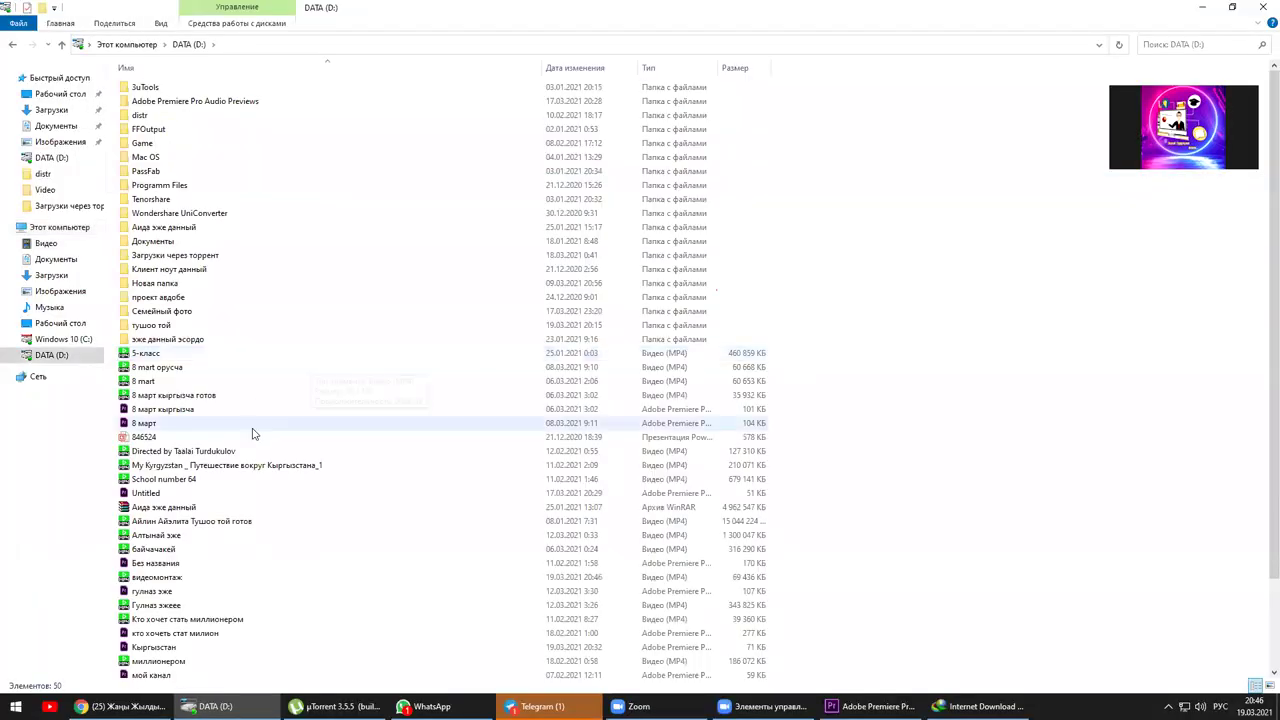
{"action": "scroll", "coordinate": [251, 470], "scroll_direction": "down", "scroll_amount": 2}
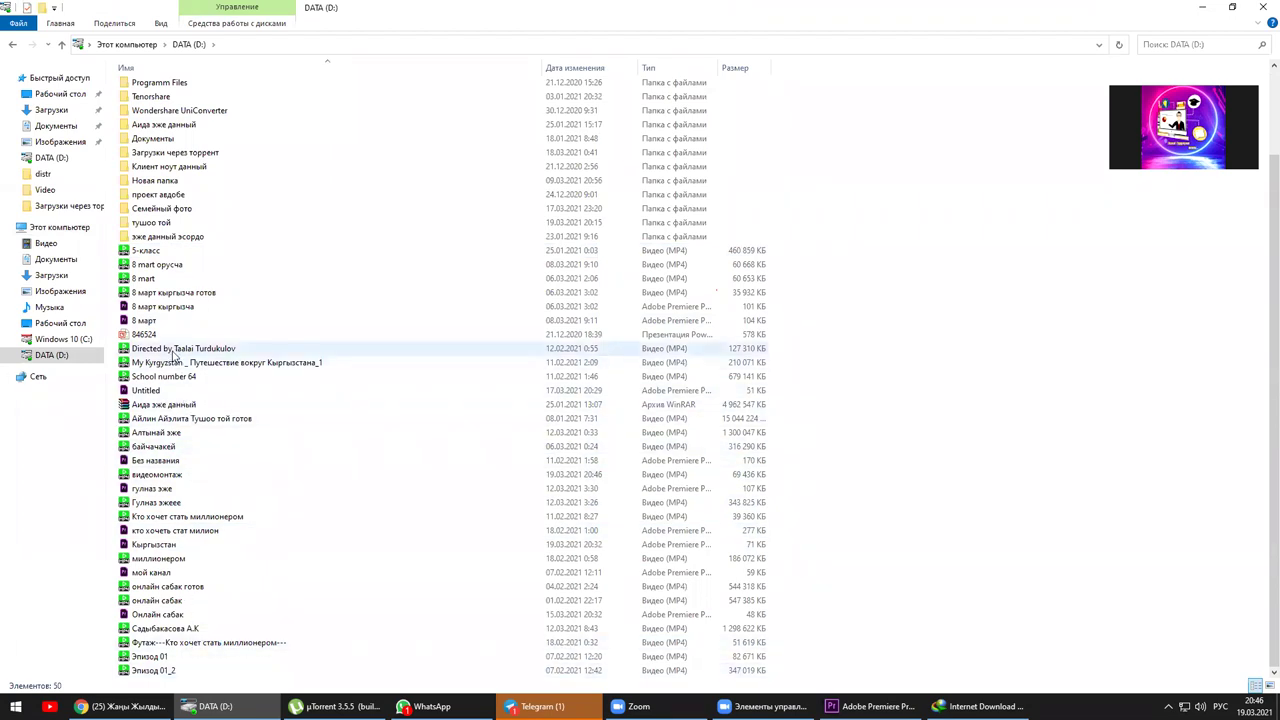
{"action": "left_click", "coordinate": [155, 476]}
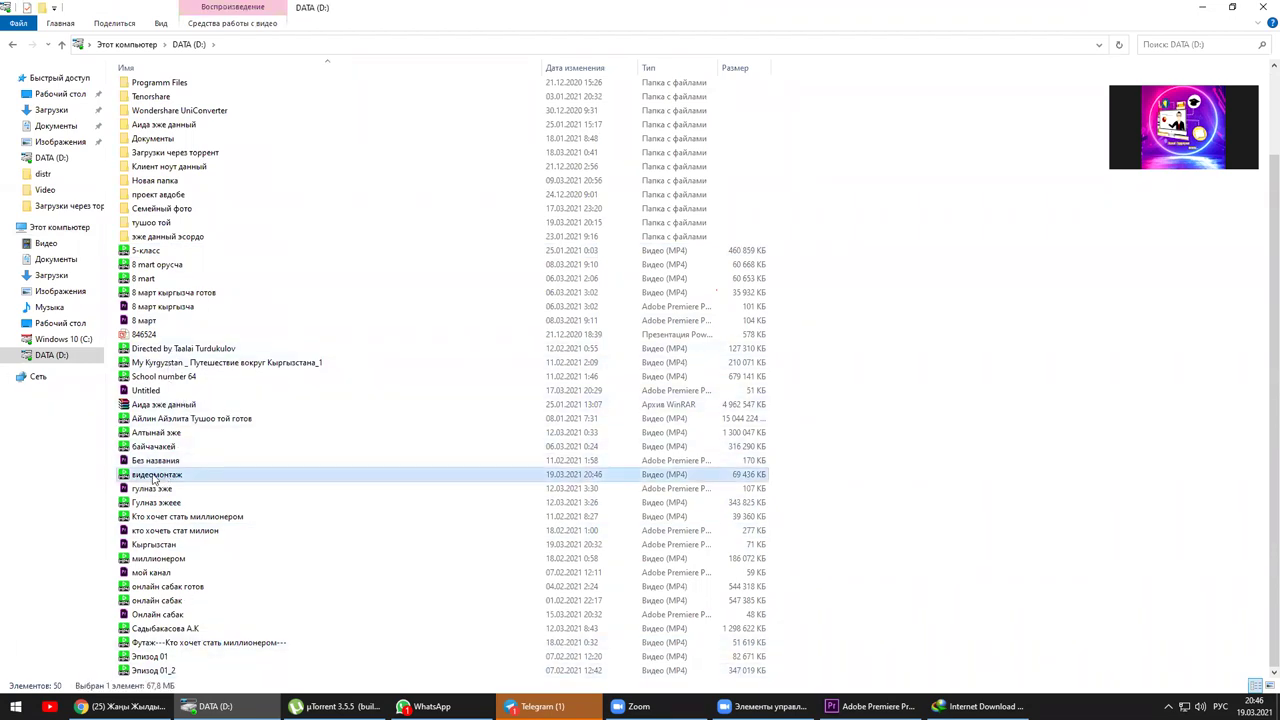
{"action": "right_click", "coordinate": [155, 478]}
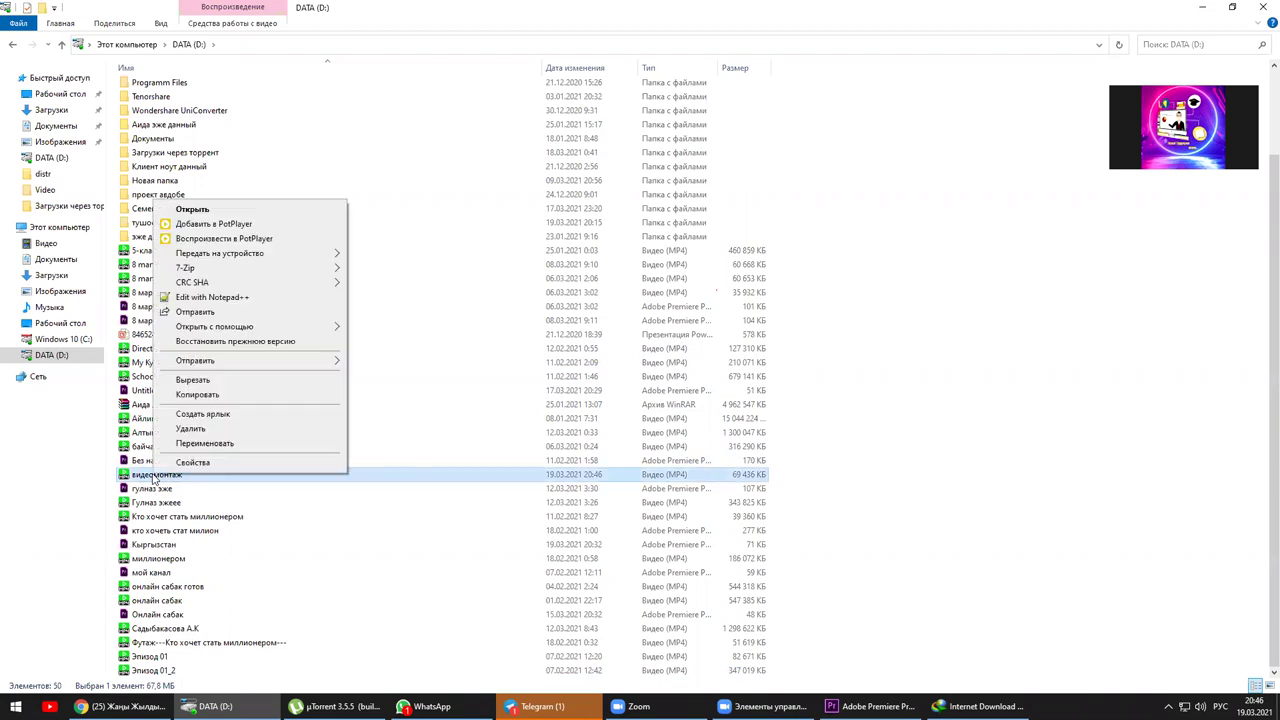
{"action": "left_click", "coordinate": [240, 209]}
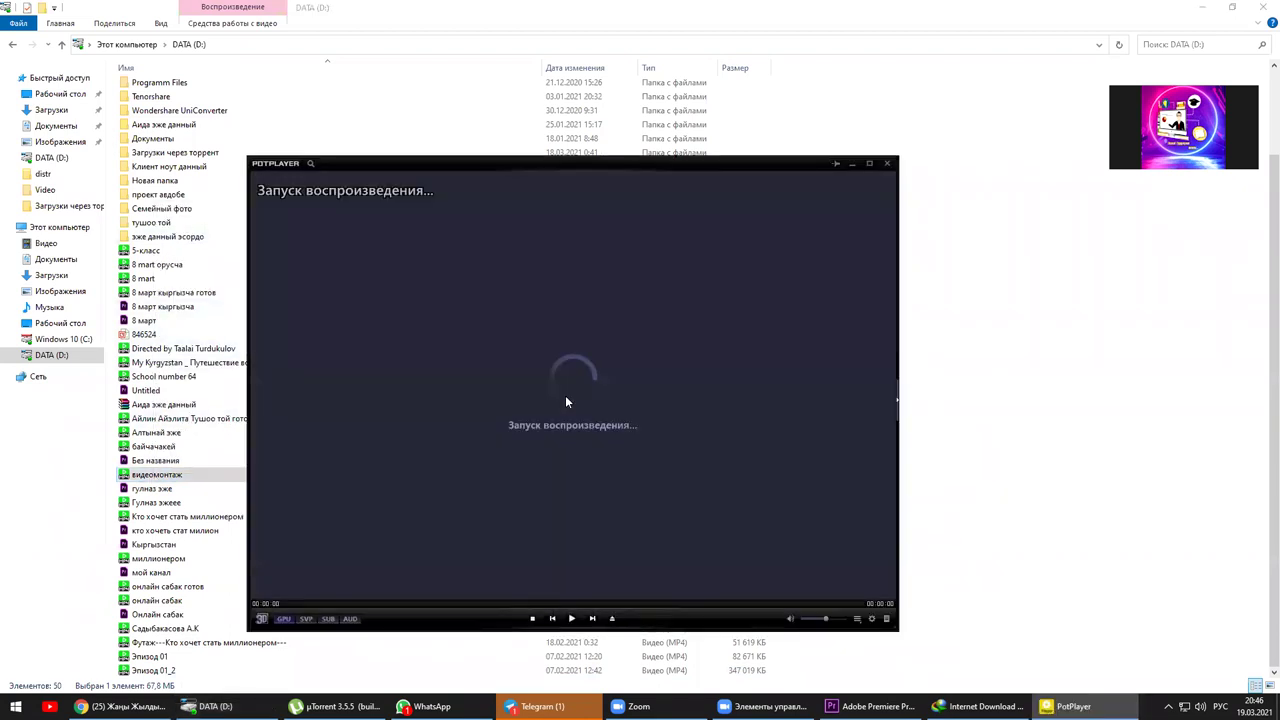
Watch the video fullscreen, return to windowed mode, close Explorer and reposition the player.
{"action": "double_click", "coordinate": [566, 401]}
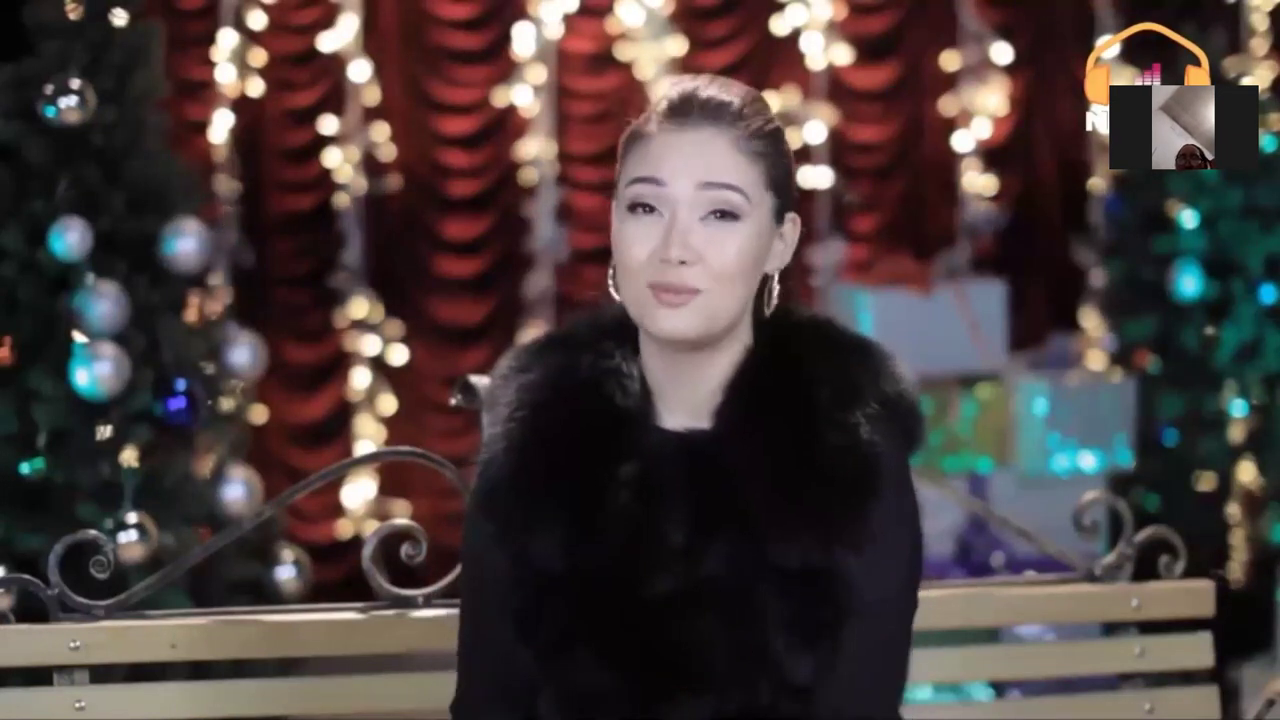
{"action": "key", "text": "Return"}
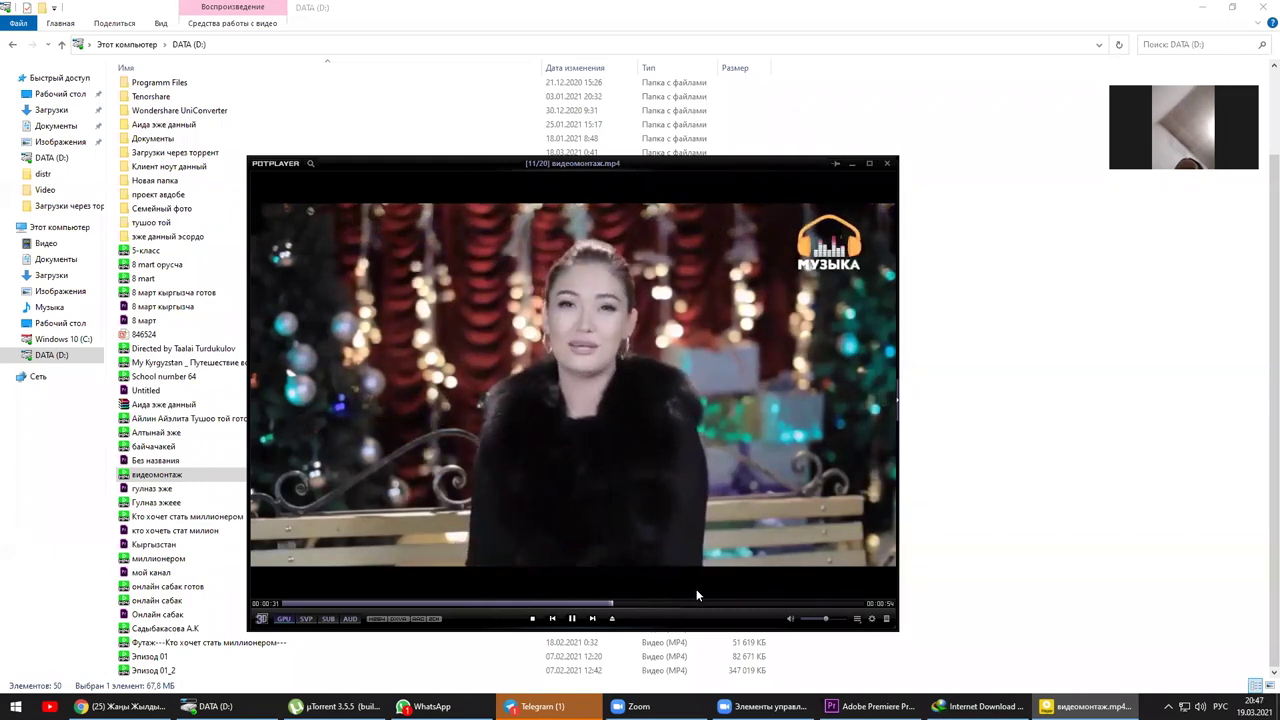
{"action": "left_click", "coordinate": [1262, 6]}
{"action": "left_click_drag", "start_coordinate": [574, 163], "coordinate": [530, 95]}
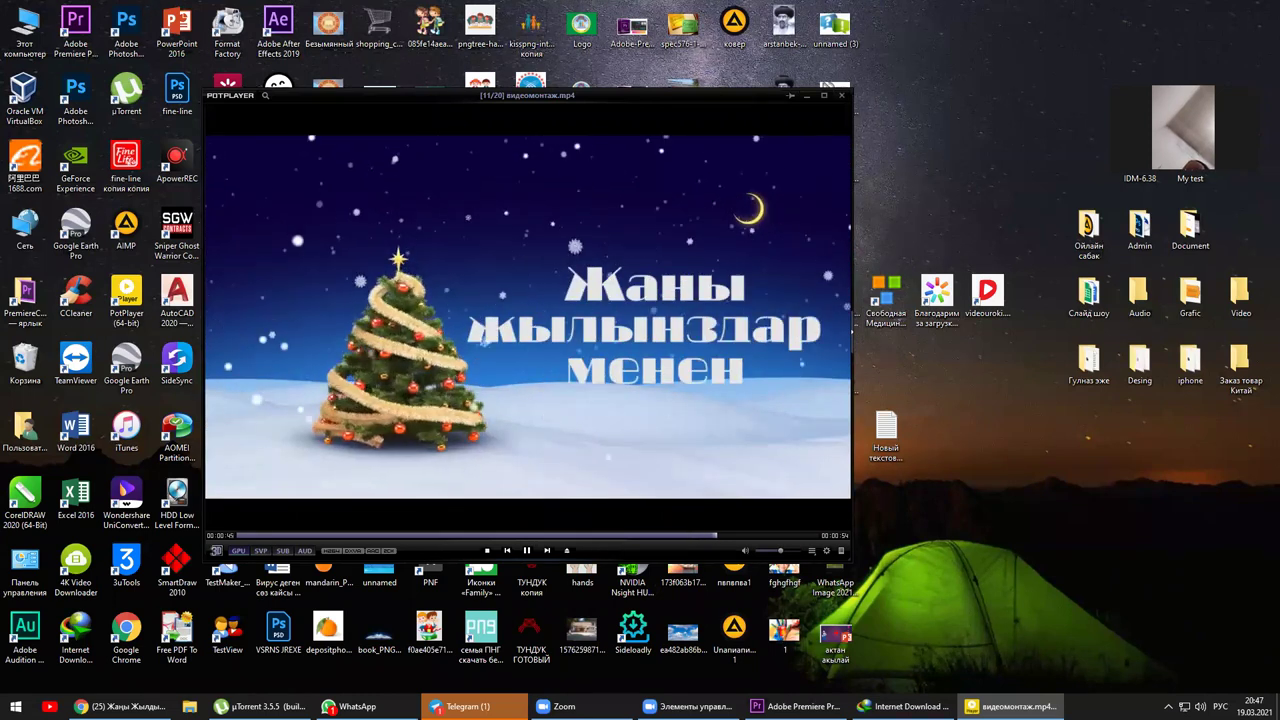
Replay the video from the start, pausing at 5 and 11 seconds, then minimize PotPlayer.
{"action": "left_click", "coordinate": [528, 551]}
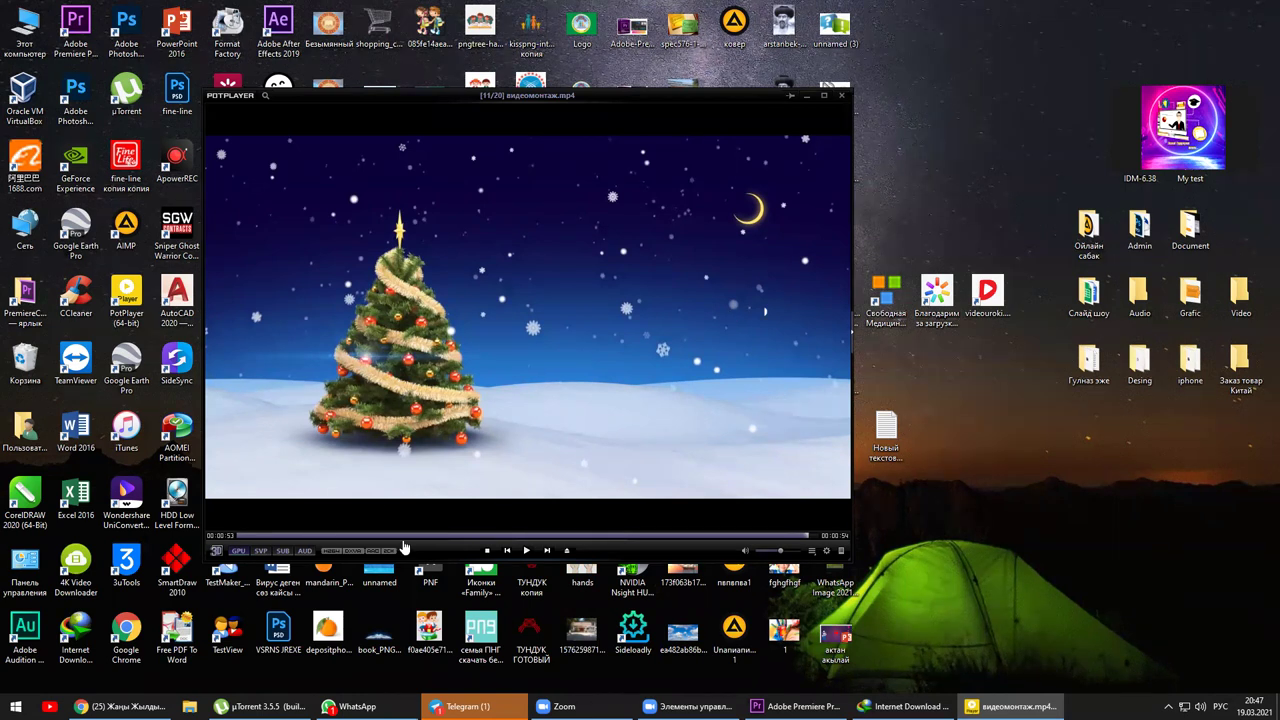
{"action": "left_click_drag", "start_coordinate": [282, 536], "coordinate": [216, 555]}
{"action": "left_click", "coordinate": [527, 551]}
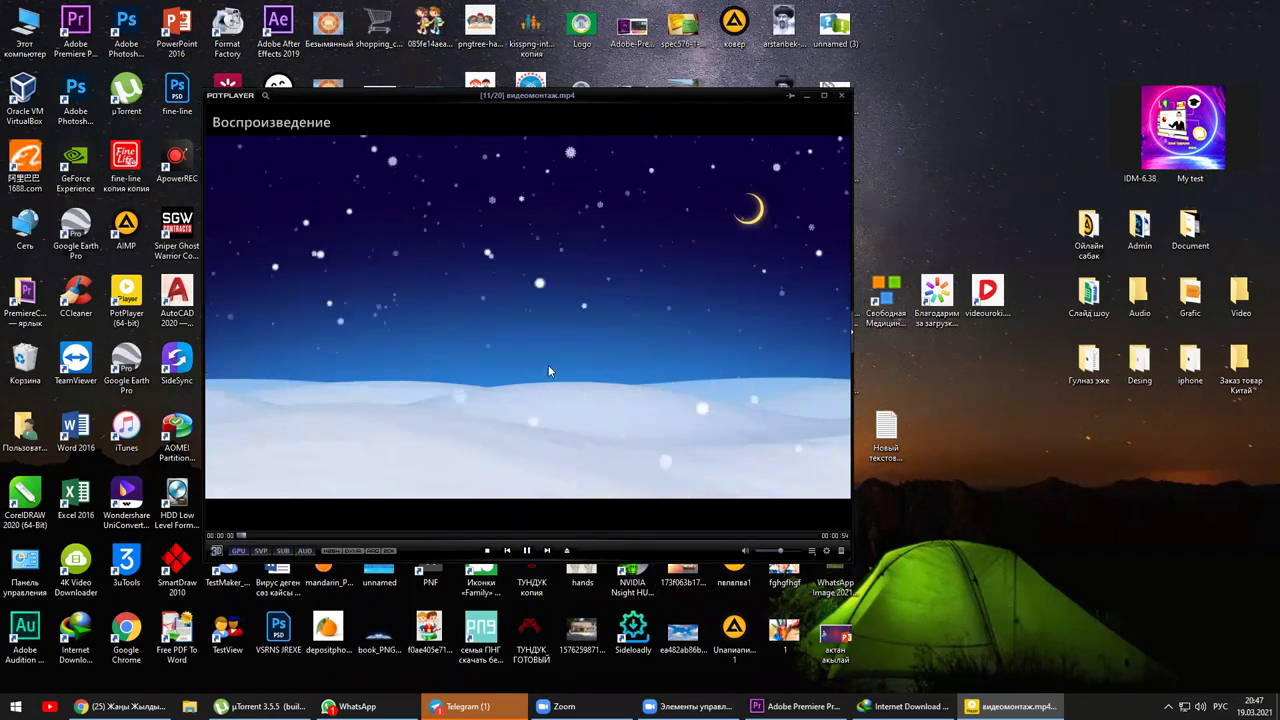
{"action": "left_click", "coordinate": [572, 419]}
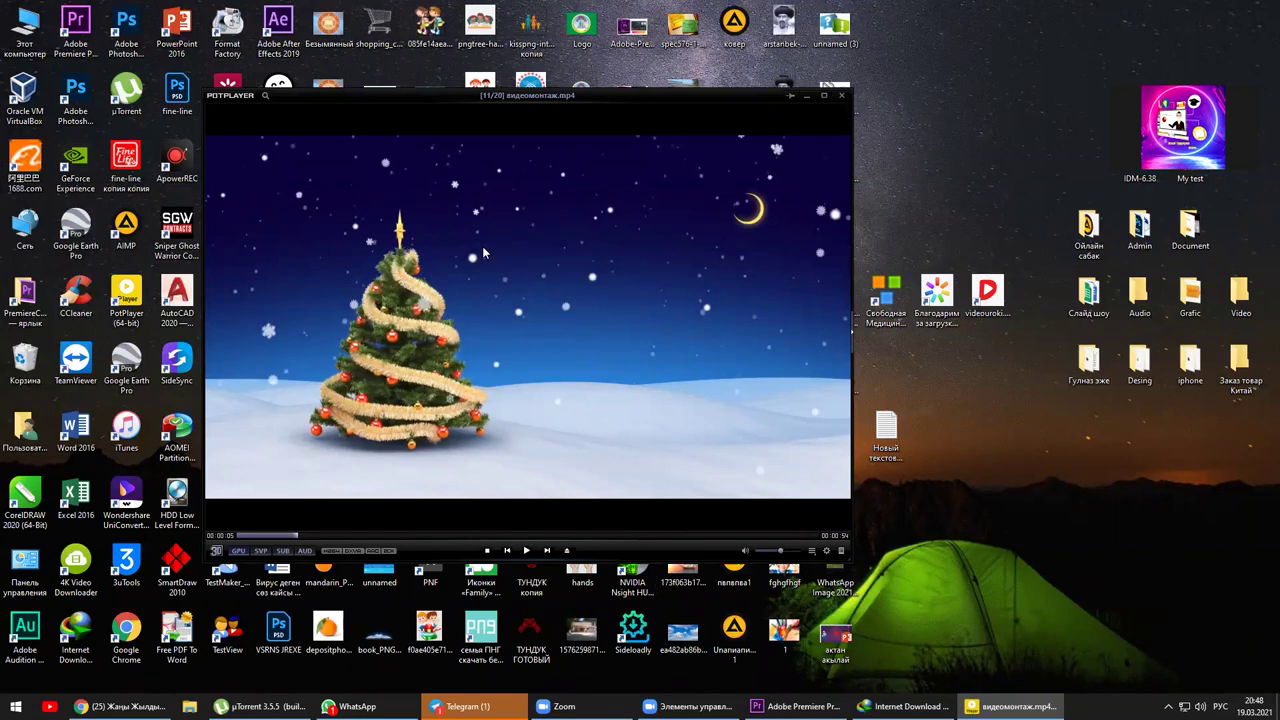
{"action": "left_click", "coordinate": [568, 362]}
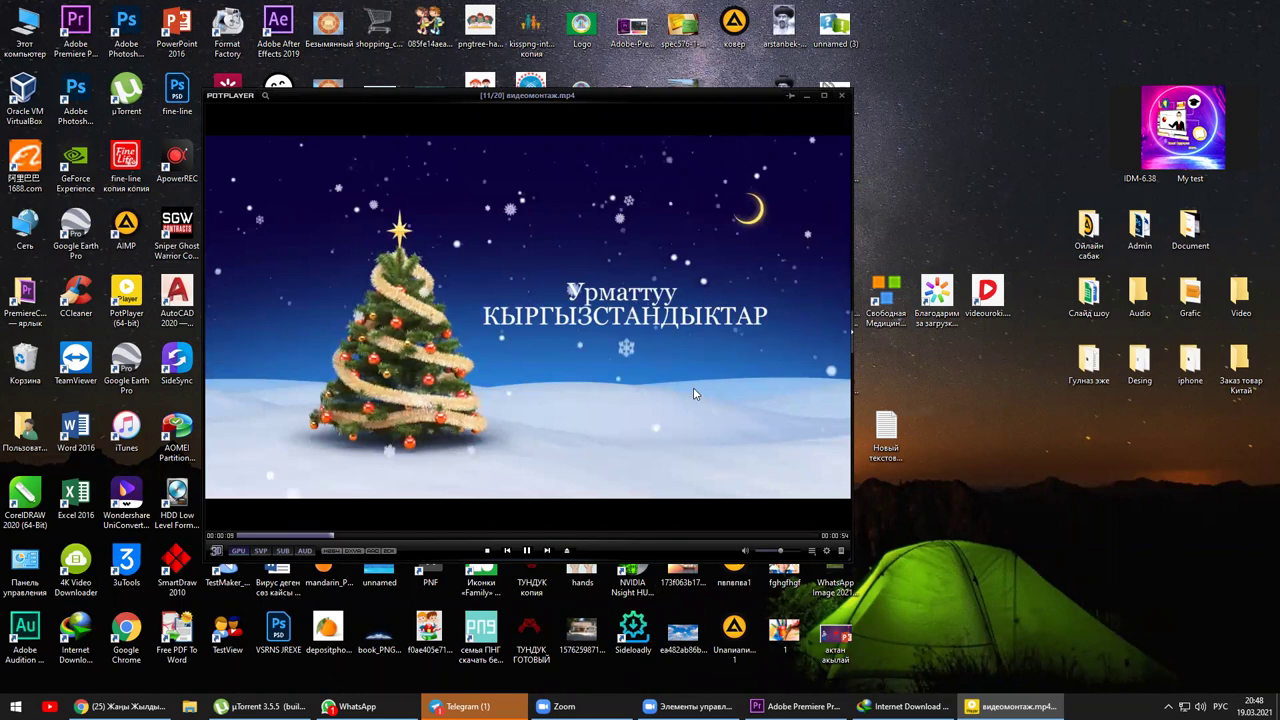
{"action": "left_click", "coordinate": [676, 409]}
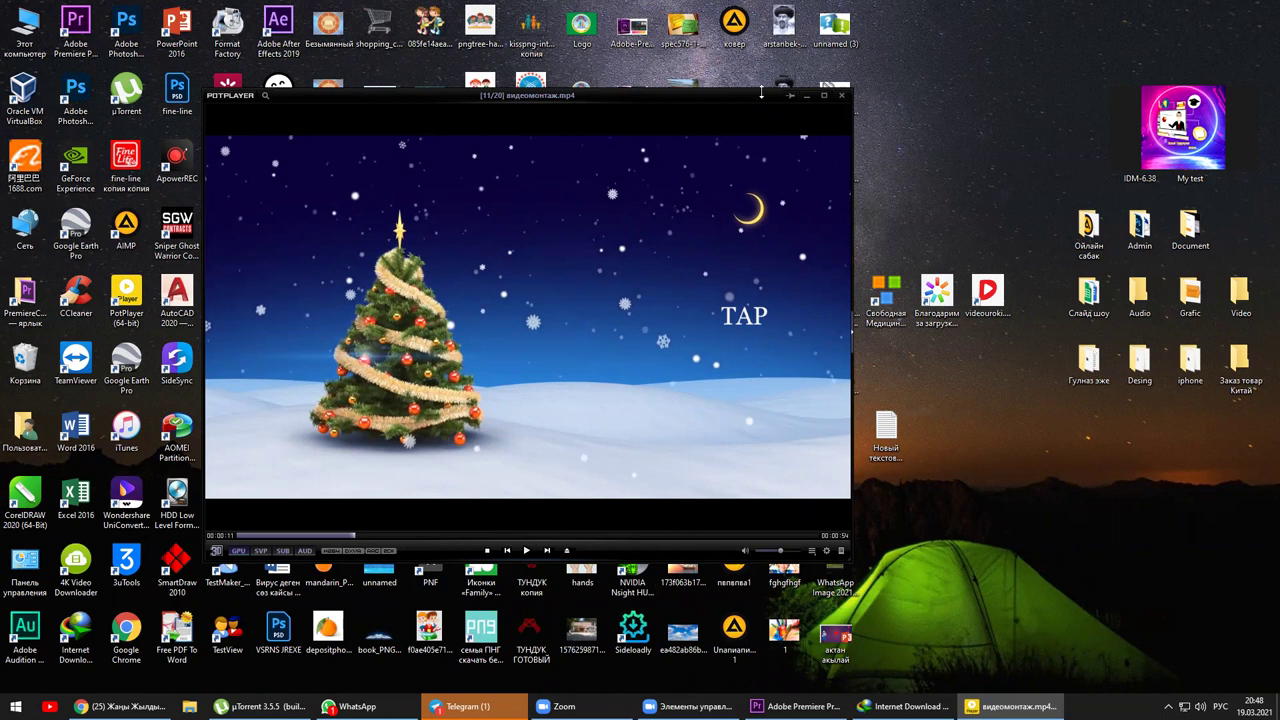
{"action": "left_click", "coordinate": [808, 102]}
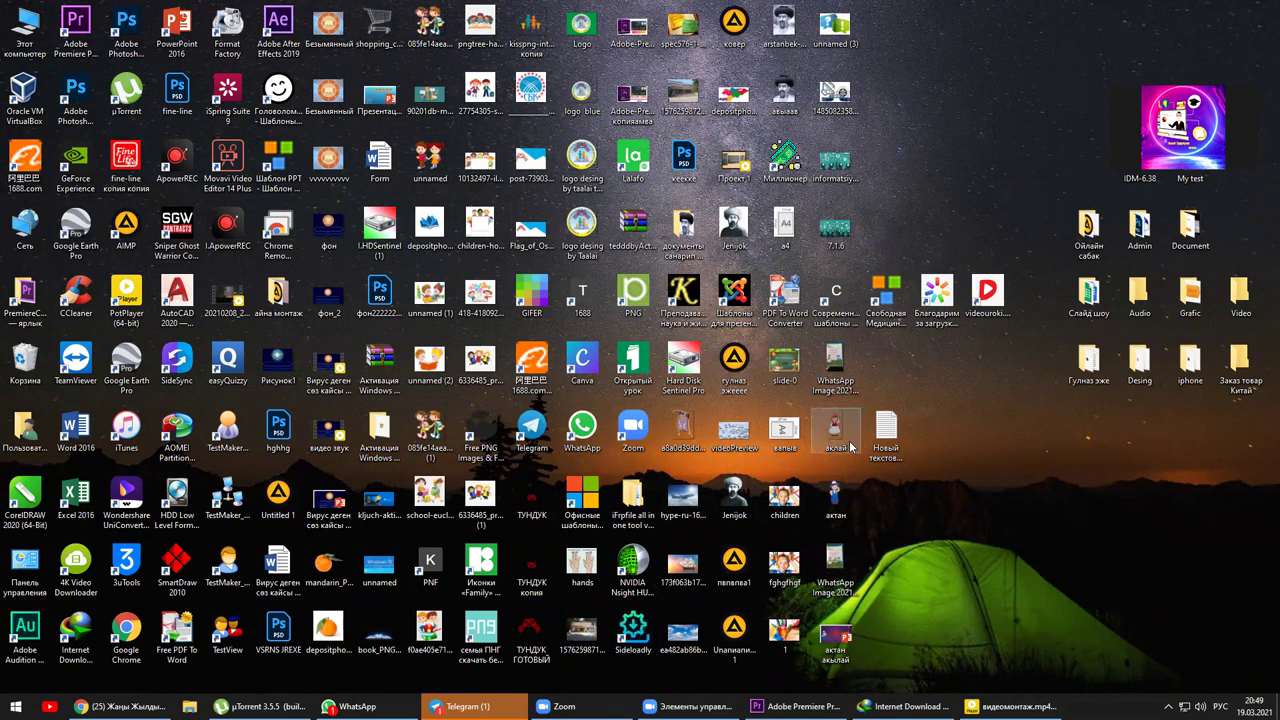
Open This PC and go to the Документы (Documents) folder.
{"action": "double_click", "coordinate": [41, 27]}
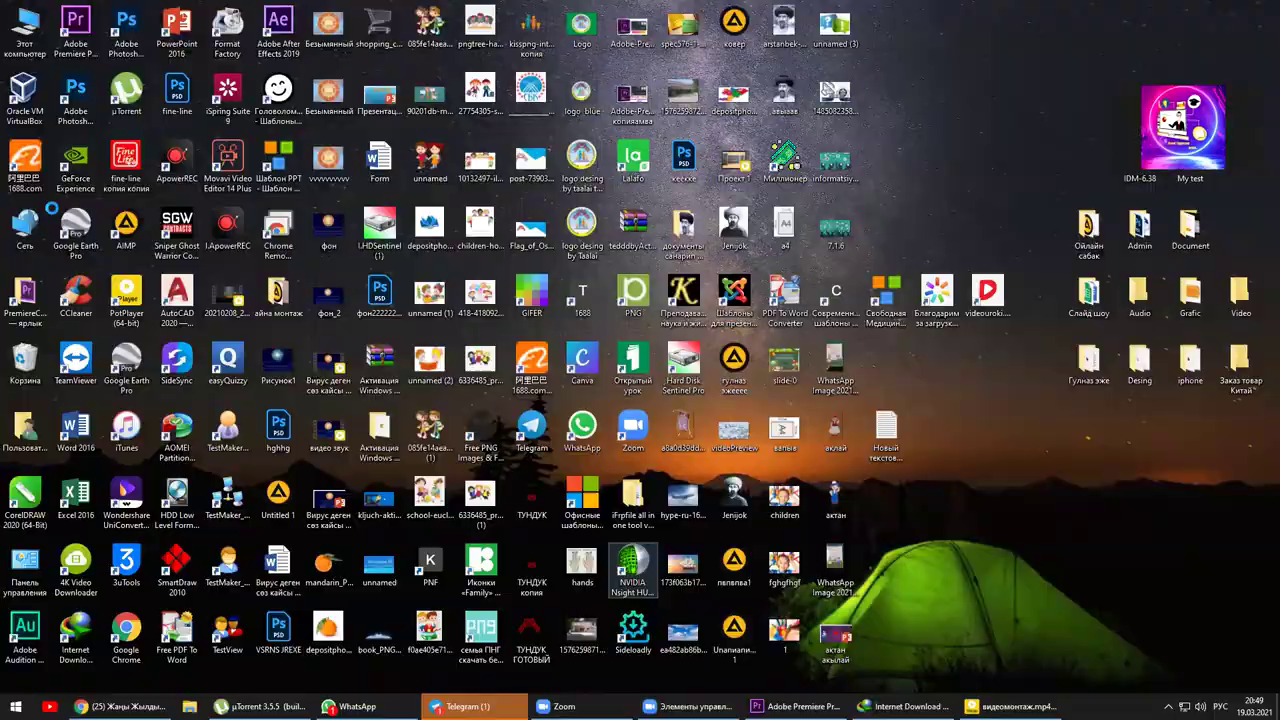
{"action": "left_click", "coordinate": [56, 126]}
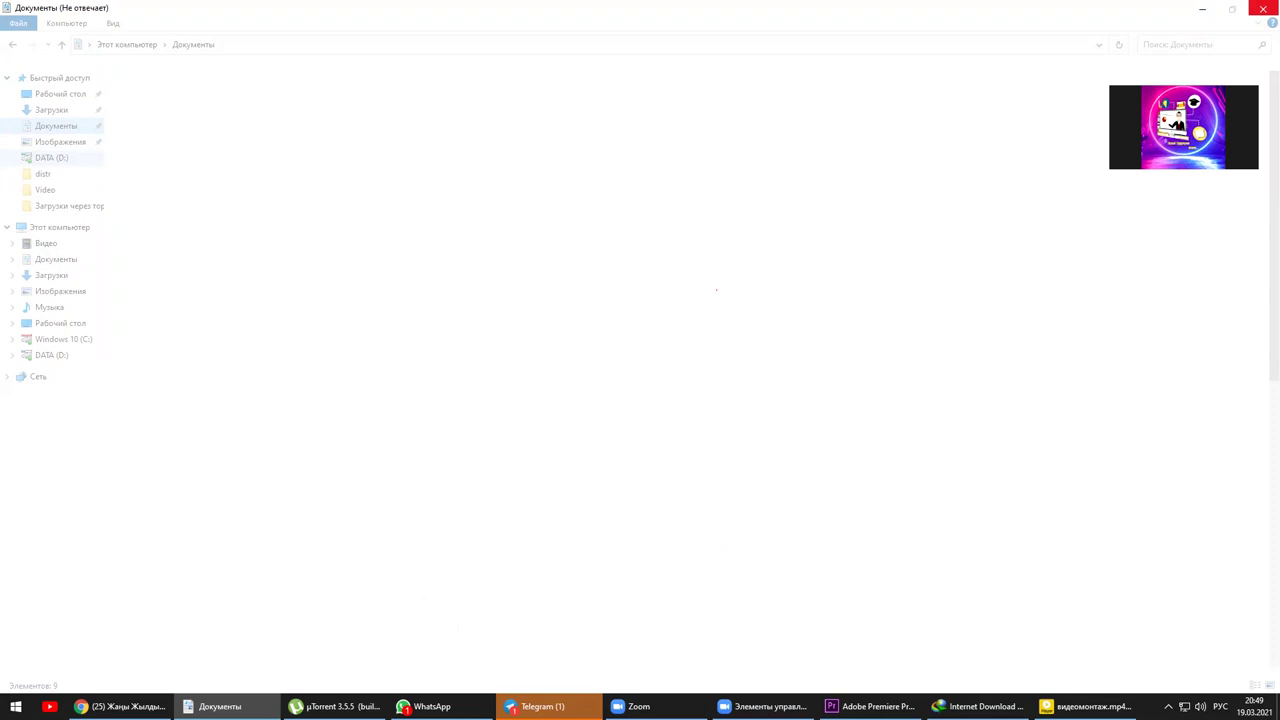
Open Task Manager and browse the Performance, App history and Services tabs before returning to Processes.
{"action": "key", "text": "ctrl+shift+Escape"}
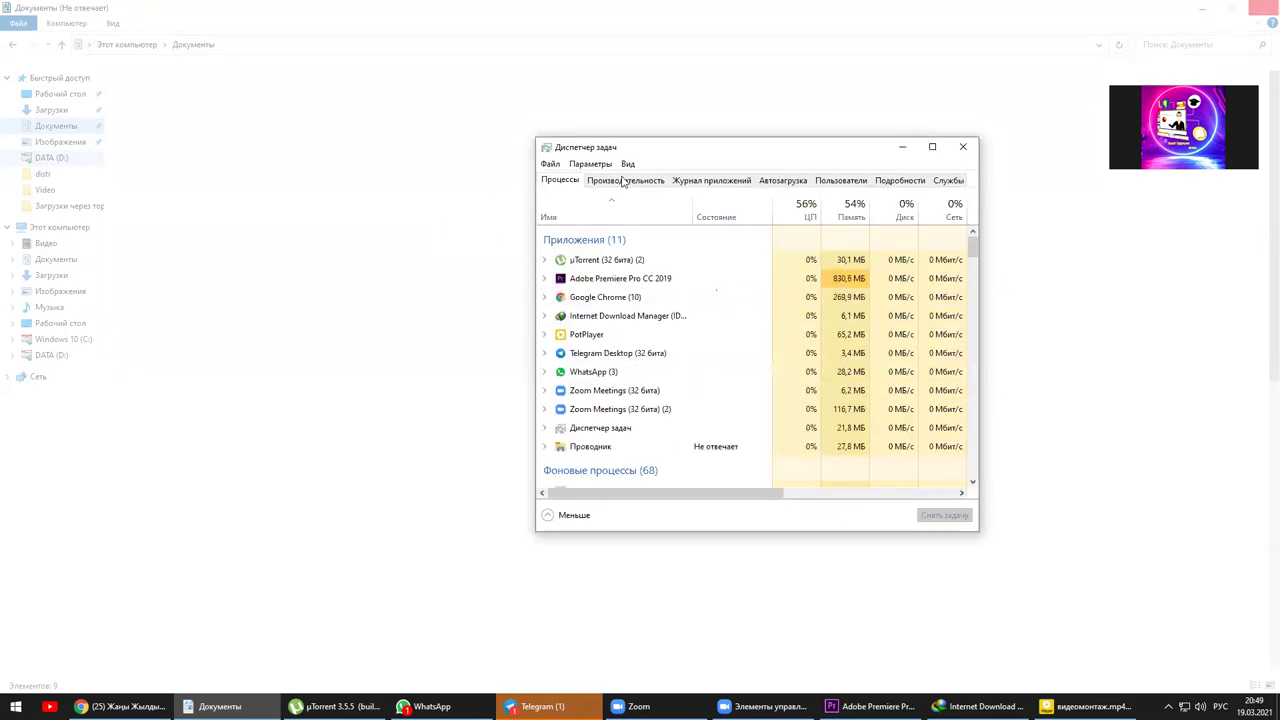
{"action": "left_click", "coordinate": [622, 180]}
{"action": "left_click", "coordinate": [711, 180]}
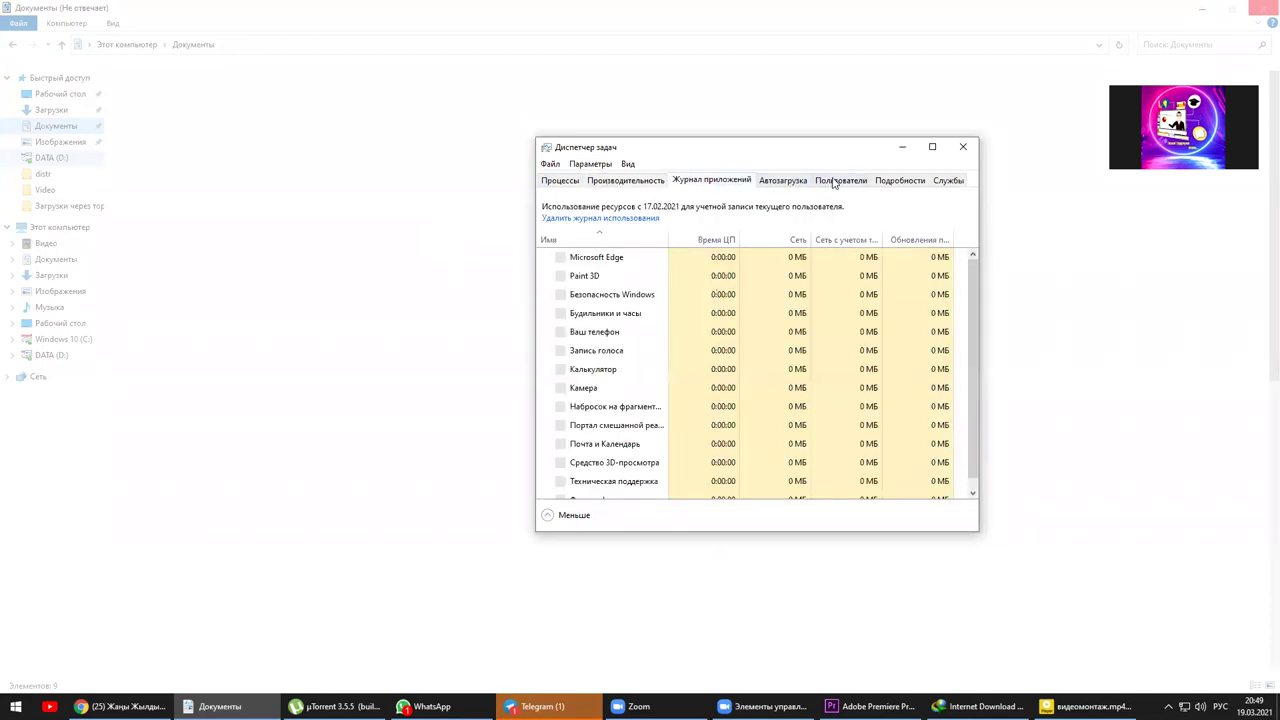
{"action": "left_click", "coordinate": [950, 181]}
{"action": "left_click", "coordinate": [580, 182]}
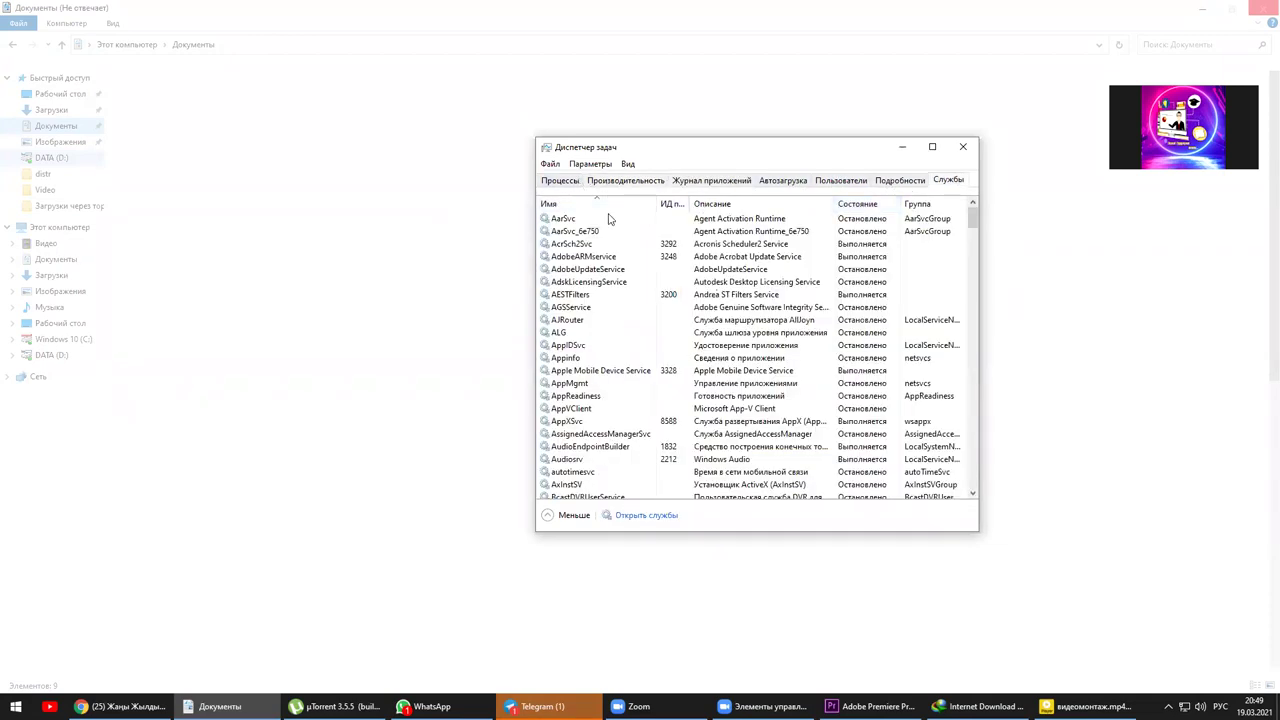
Find the unresponsive Проводник process in the list and bring up its actions.
{"action": "left_click", "coordinate": [614, 259]}
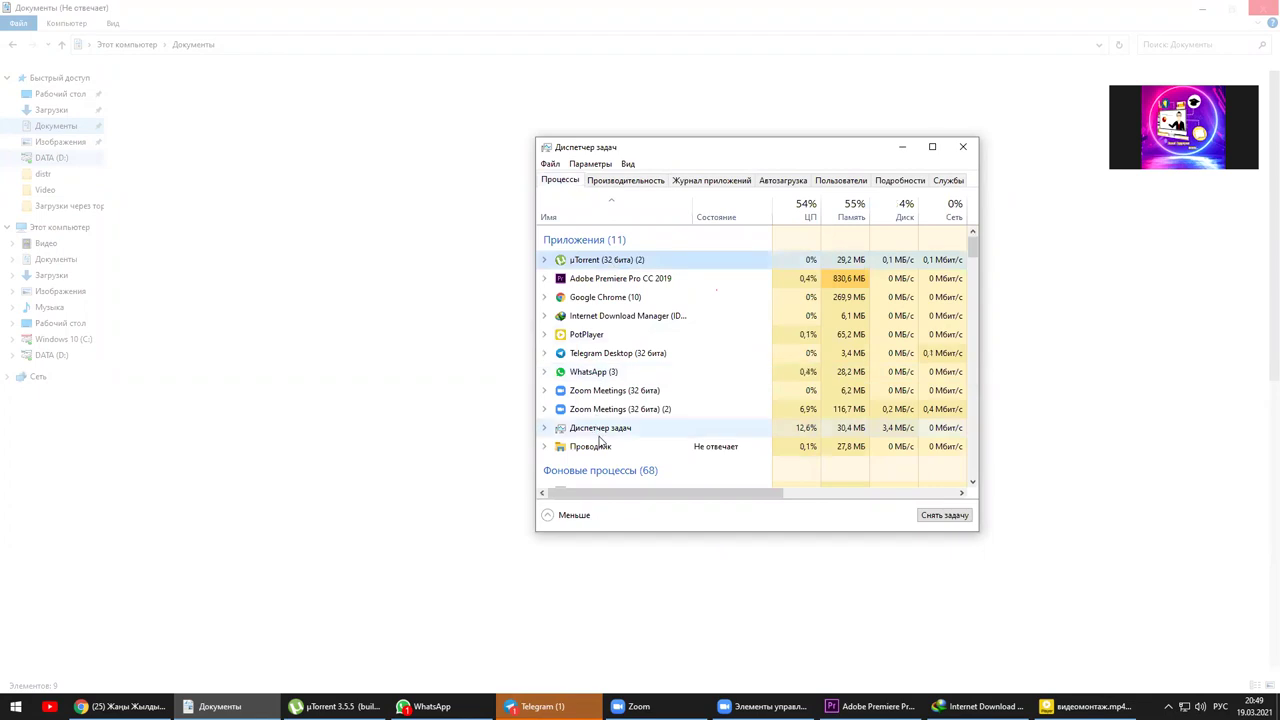
{"action": "scroll", "coordinate": [600, 435], "scroll_direction": "down", "scroll_amount": 3}
{"action": "scroll", "coordinate": [635, 428], "scroll_direction": "down", "scroll_amount": 1}
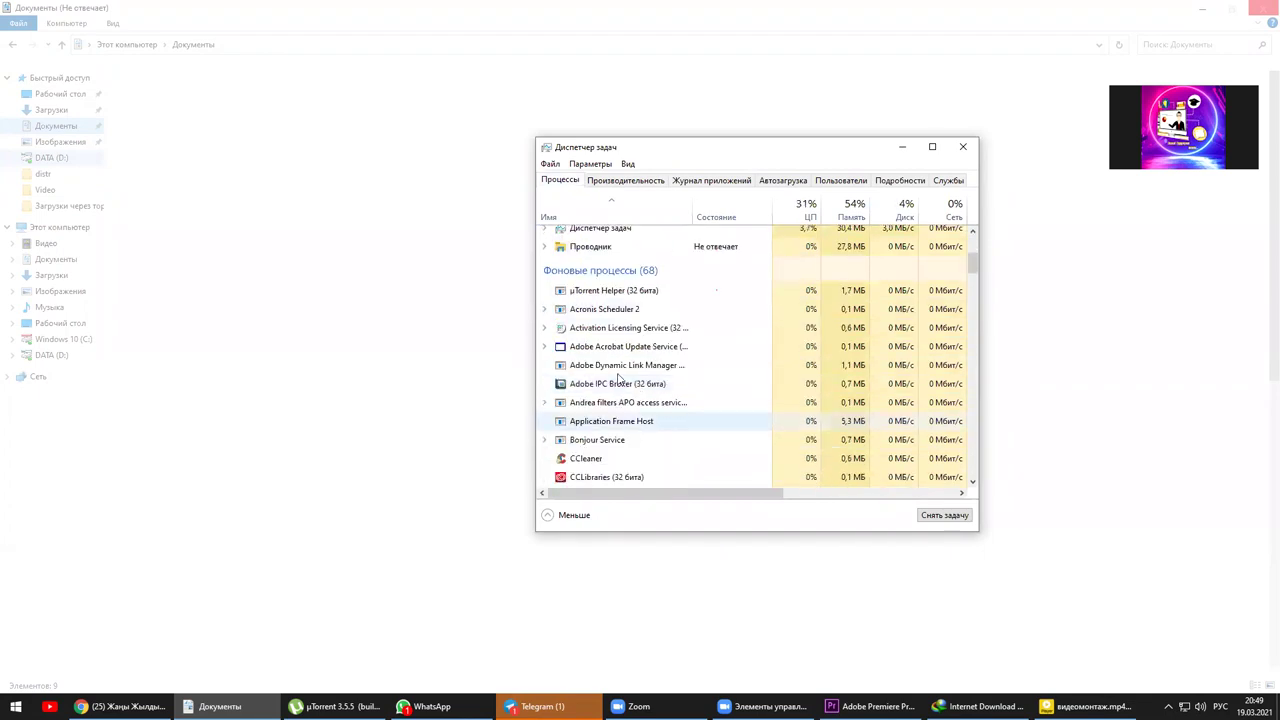
{"action": "scroll", "coordinate": [630, 390], "scroll_direction": "up", "scroll_amount": 4}
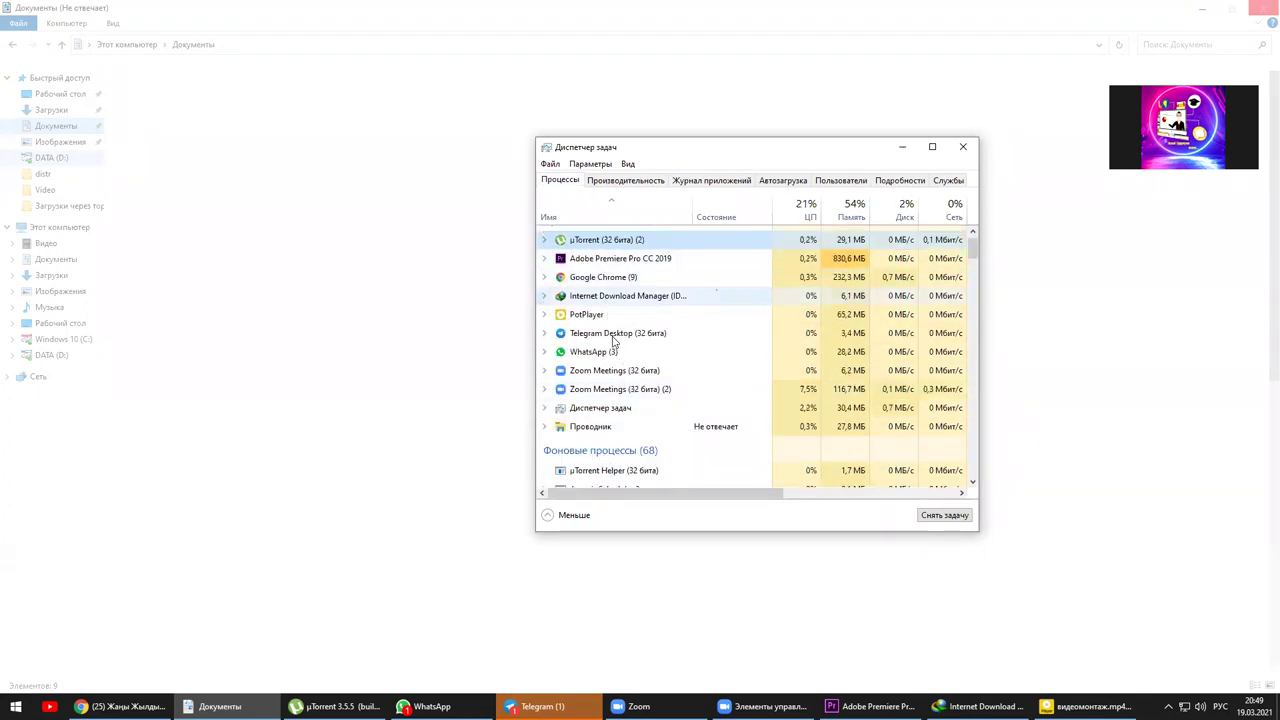
{"action": "right_click", "coordinate": [604, 430]}
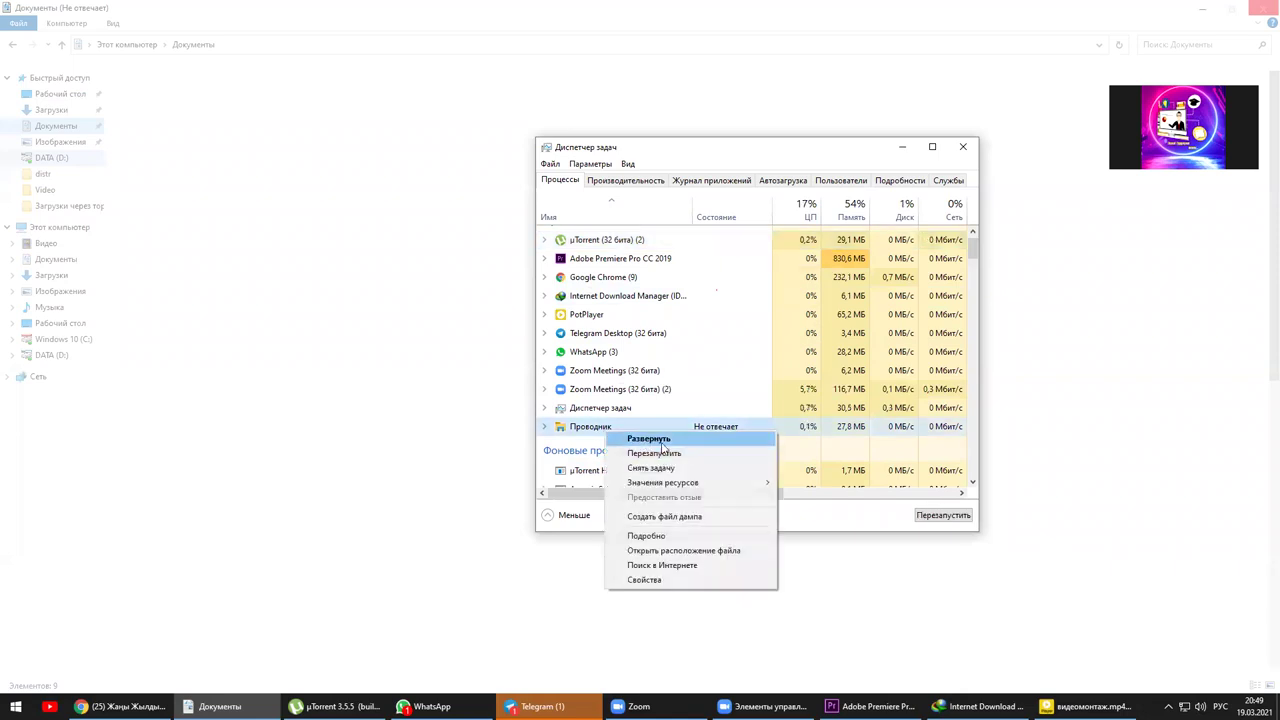